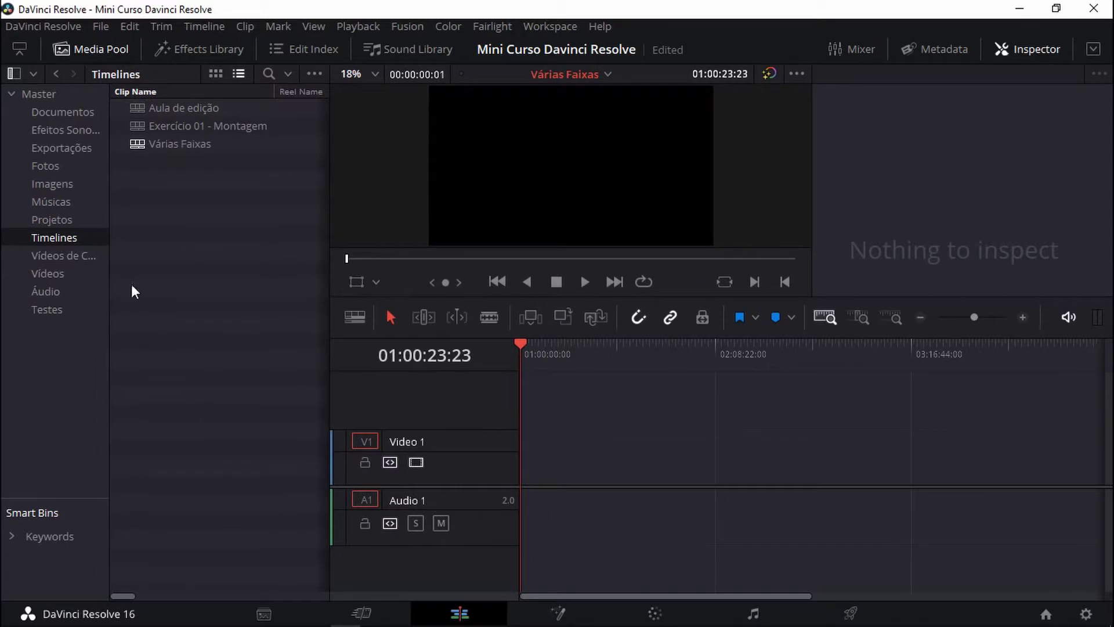
- Load the Salmo 23 clip from the Vídeos bin into the source viewer and clear its In and Out points
left_click(63, 271)
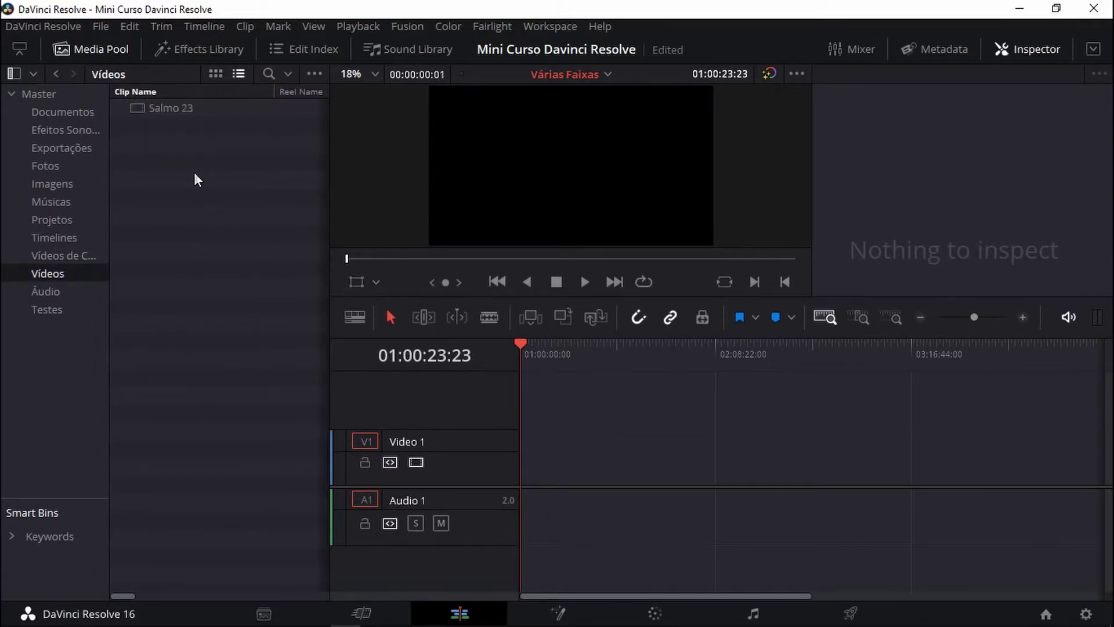
double_click(139, 107)
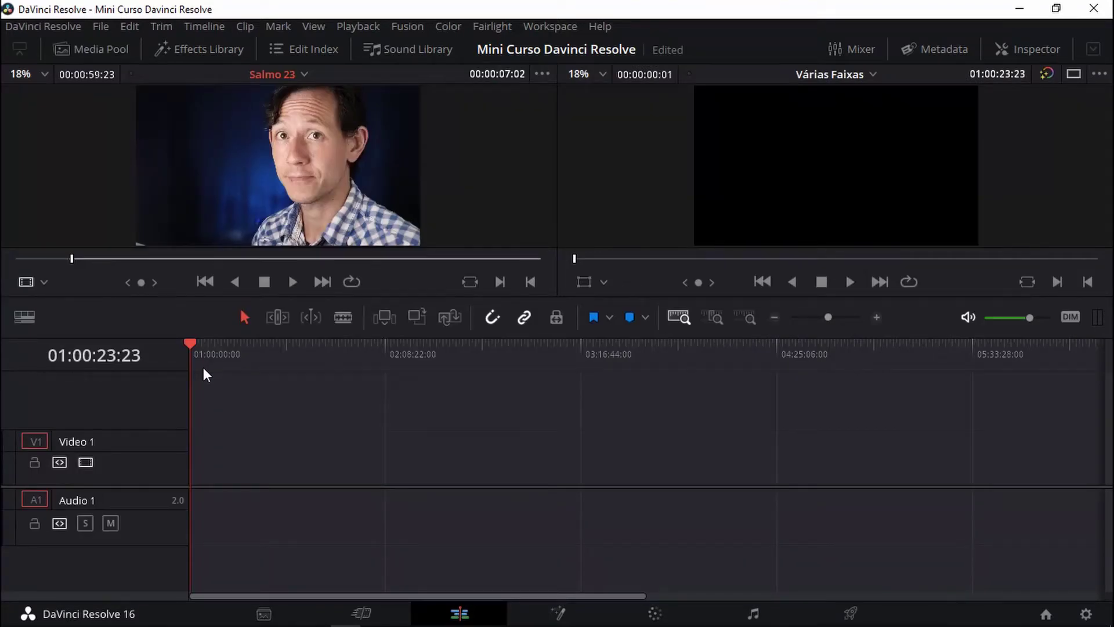
left_click(171, 258)
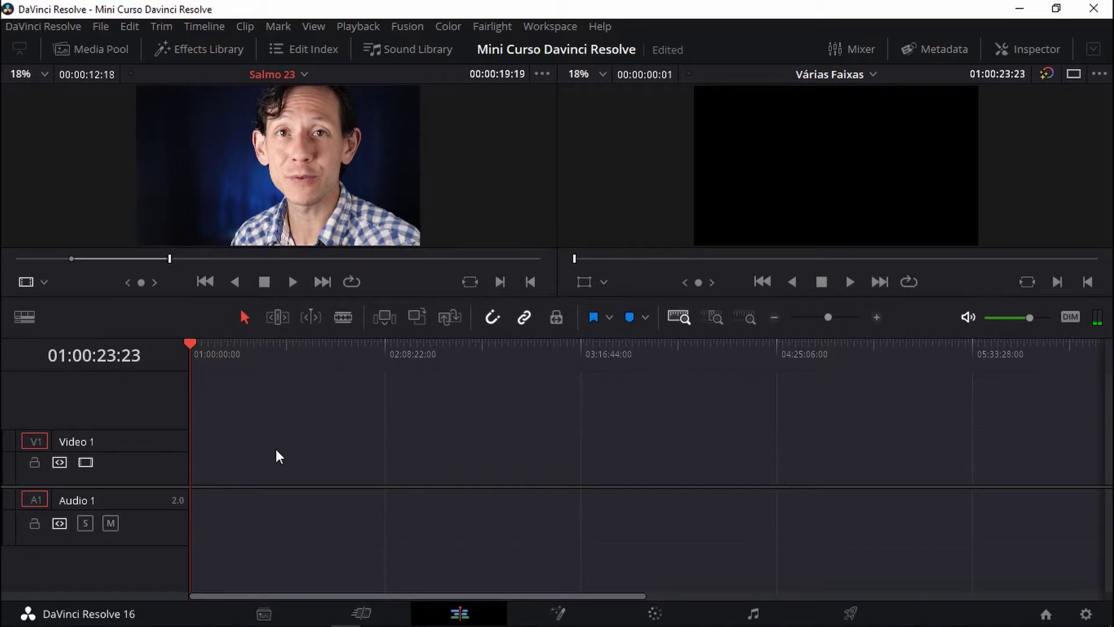
left_click(279, 27)
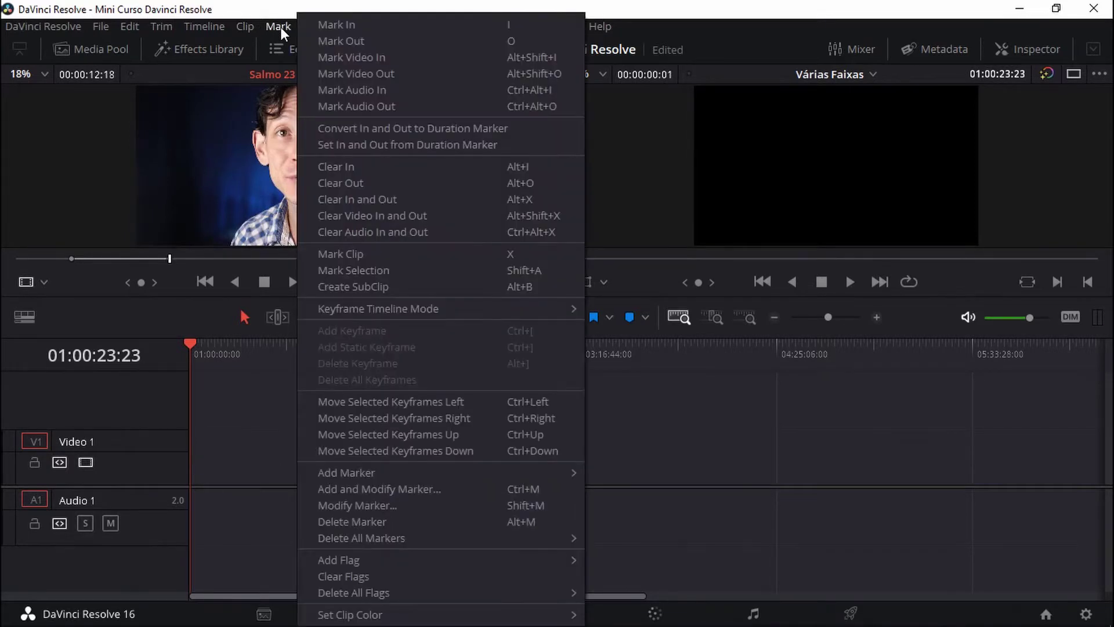
left_click(448, 205)
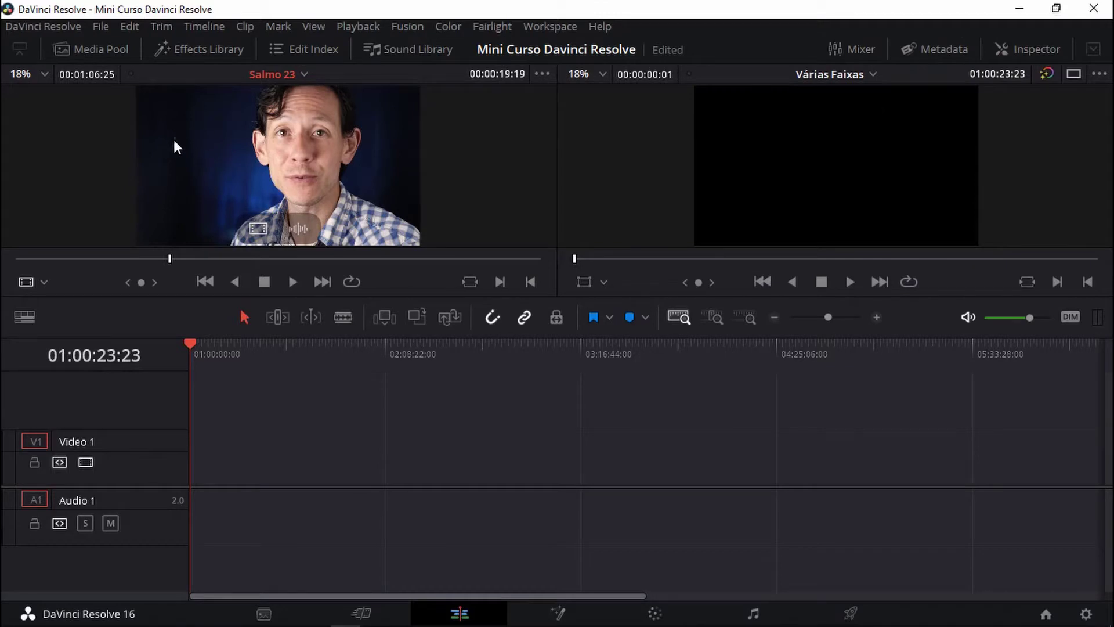
- Place the full Salmo 23 clip at the start of the timeline and name its tracks Principal and Audio da Camera
left_click_drag(190, 472, 200, 481)
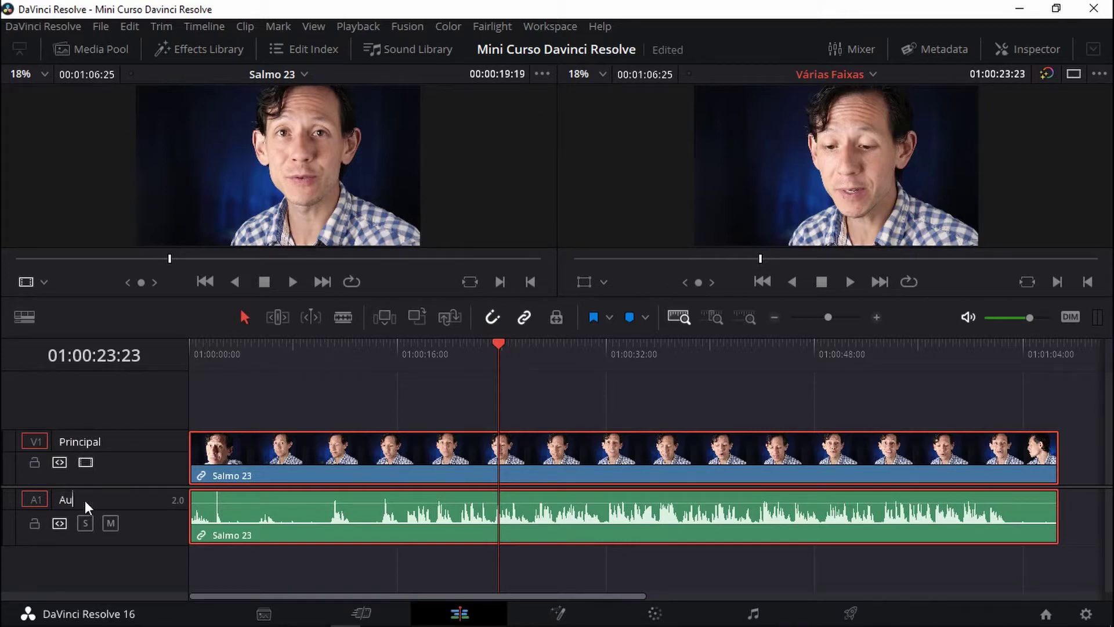
type("a Camera")
key("Return")
- Set up adding several tracks at once, with two video tracks inserted above Principal
right_click(102, 401)
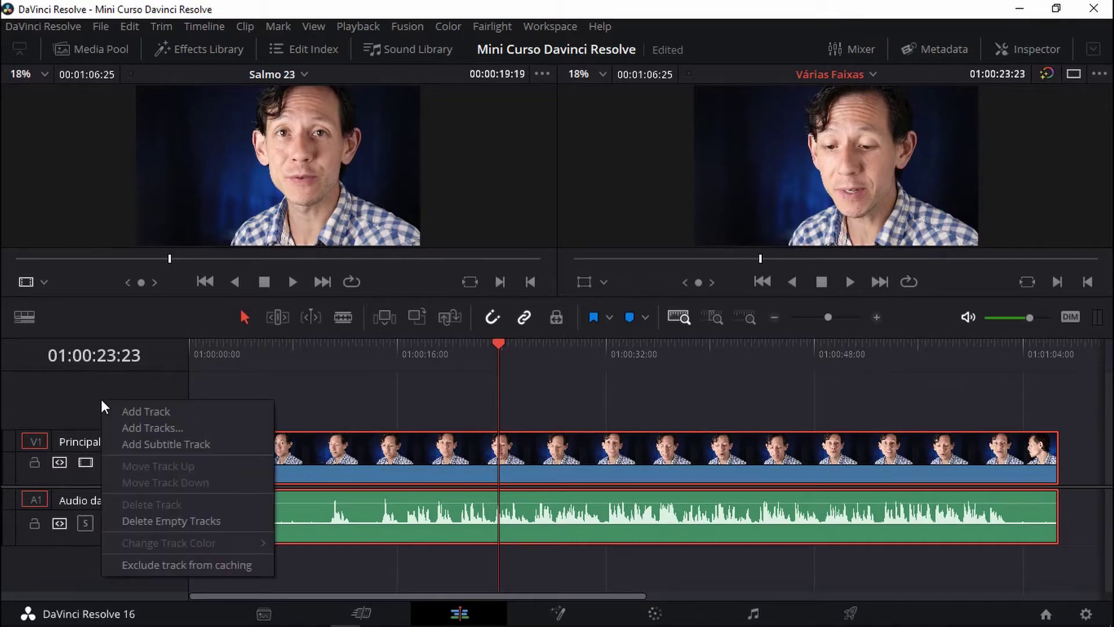
left_click(162, 427)
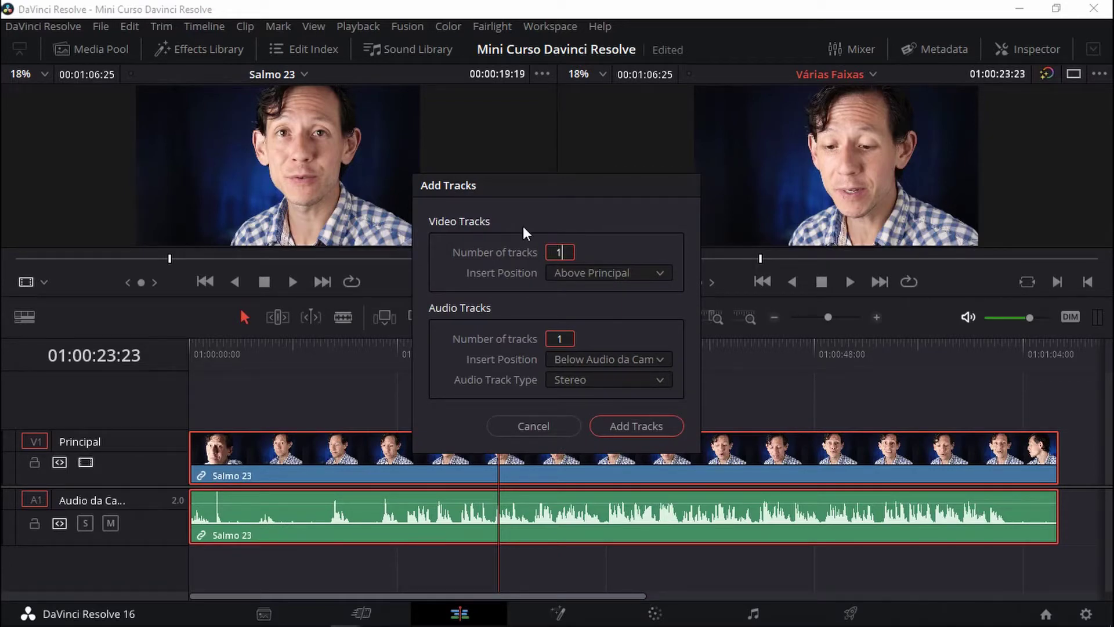
key("BackSpace")
type("2")
left_click(666, 275)
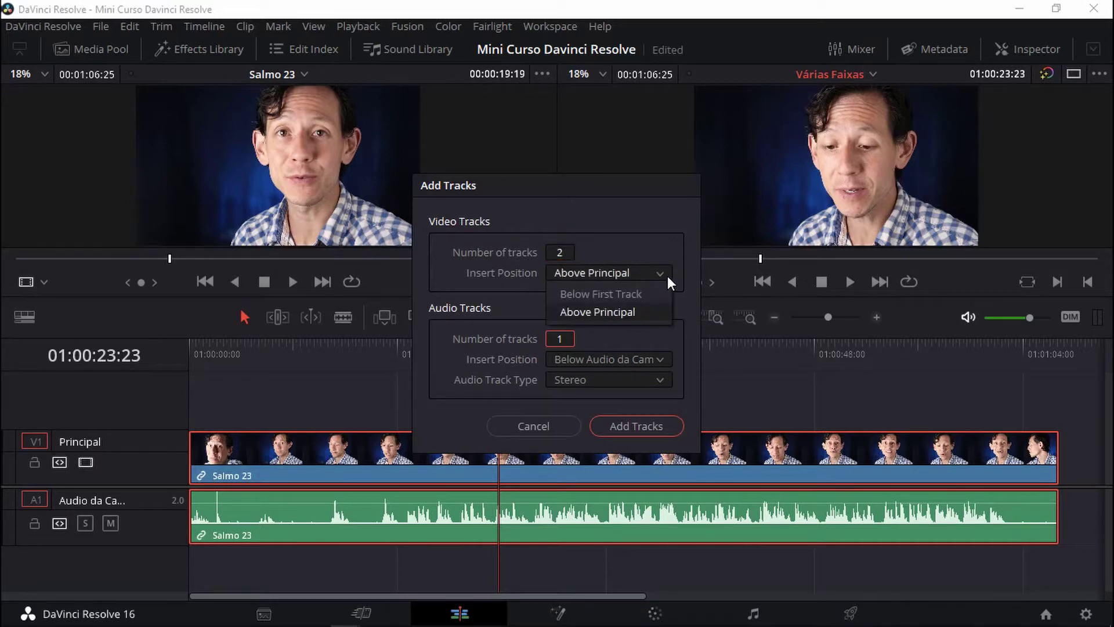
left_click(667, 276)
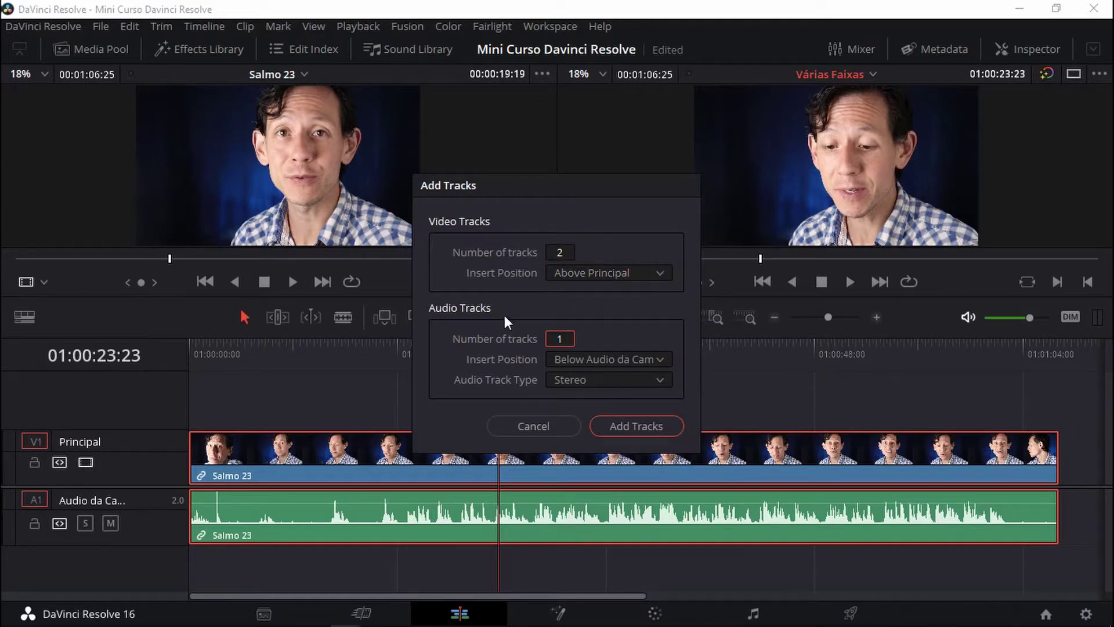
- Include three stereo audio tracks below Audio da Camera and create the requested video and audio tracks
left_click(567, 342)
type("3")
left_click(627, 333)
left_click(635, 359)
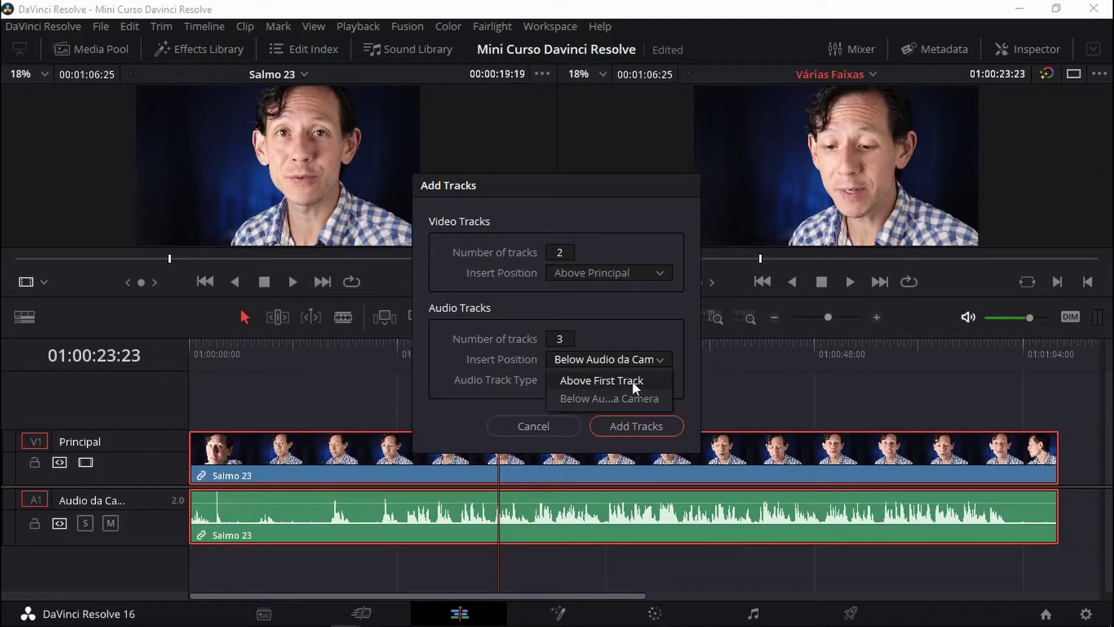
left_click(643, 359)
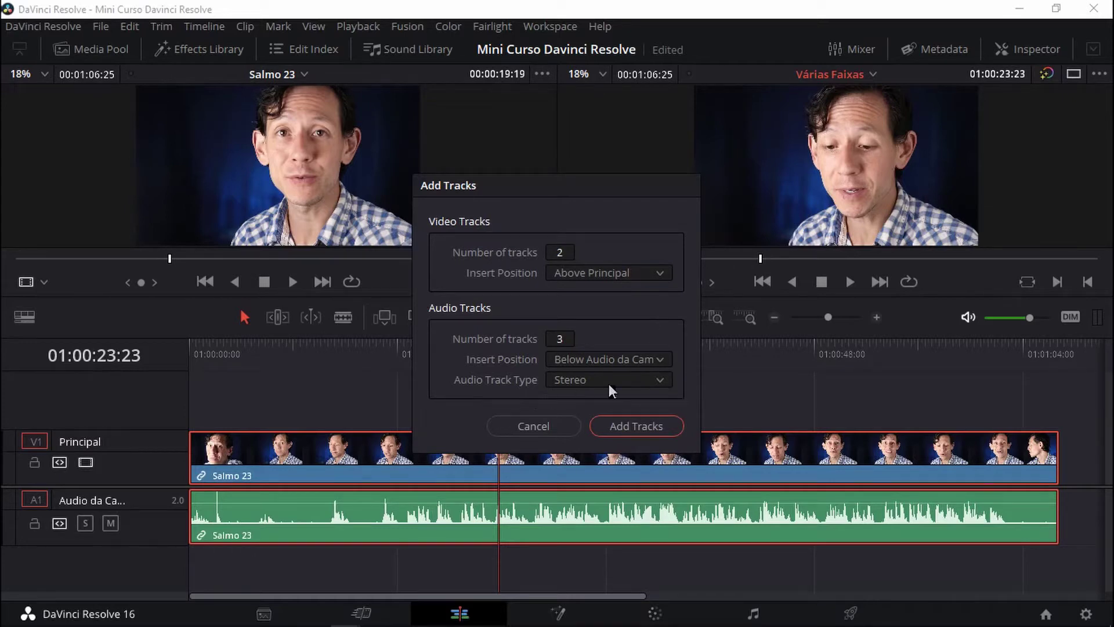
left_click(651, 379)
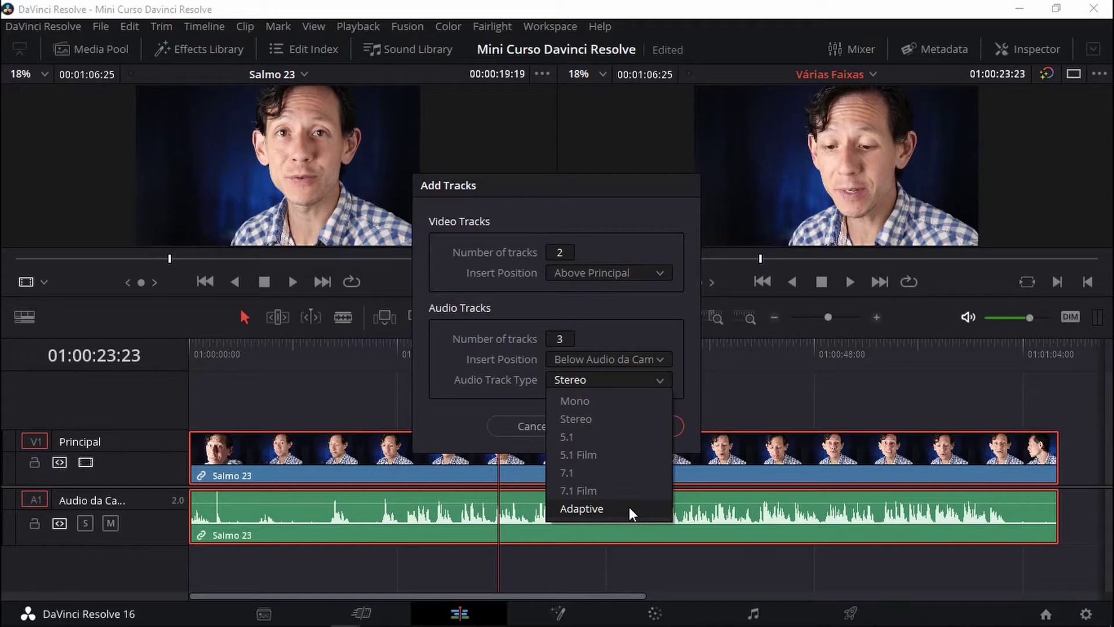
left_click(602, 418)
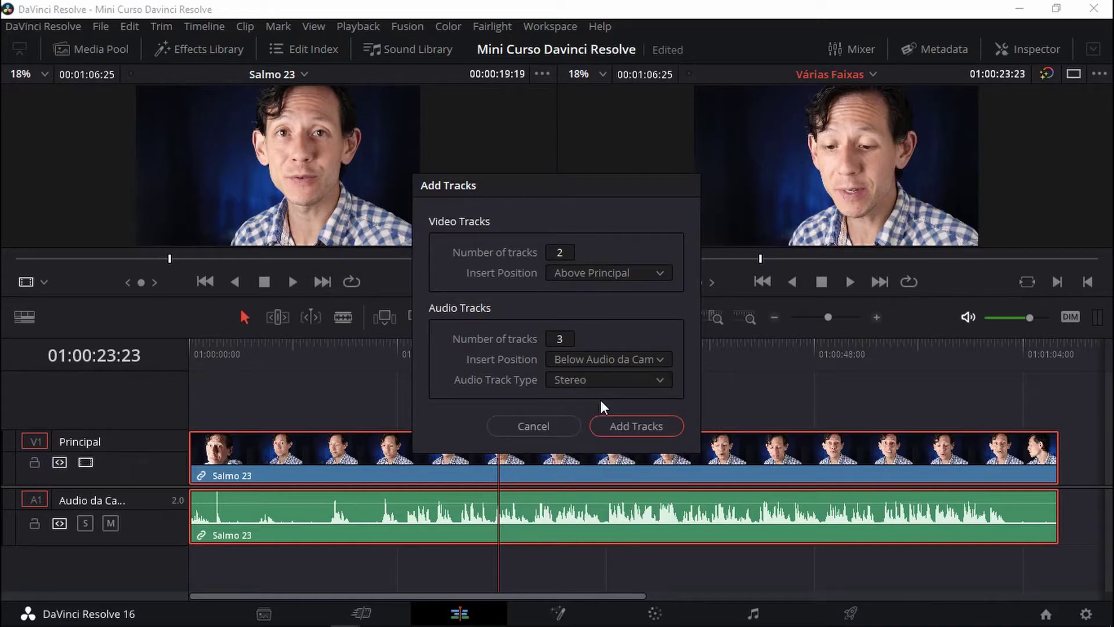
left_click(645, 425)
- Look over the added video and audio tracks in the timeline and undo their addition
scroll(145, 450, "up", 1)
scroll(145, 451, "up", 1)
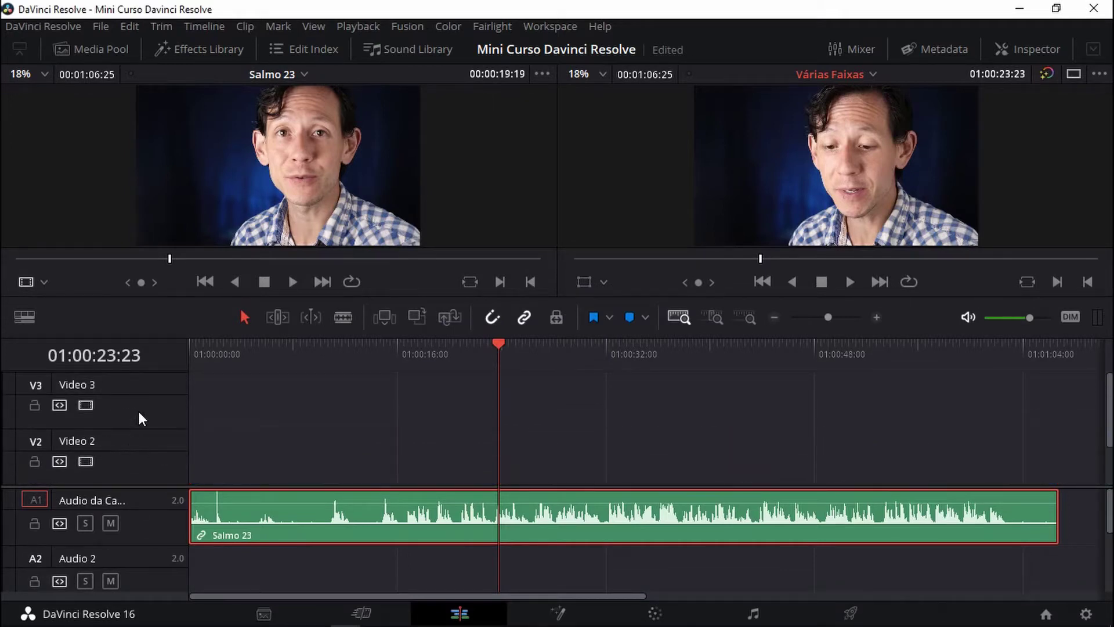
scroll(138, 412, "down", 2)
scroll(149, 554, "down", 2)
scroll(150, 555, "down", 2)
scroll(150, 555, "up", 3)
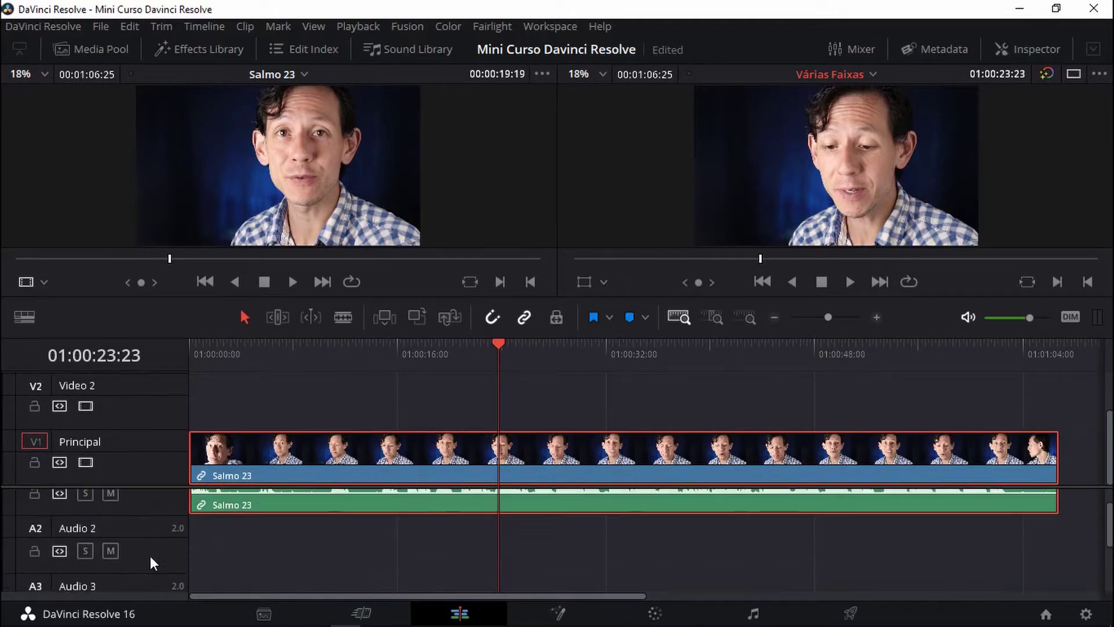
scroll(150, 555, "up", 1)
scroll(149, 432, "up", 2)
left_click_drag(149, 430, 153, 393)
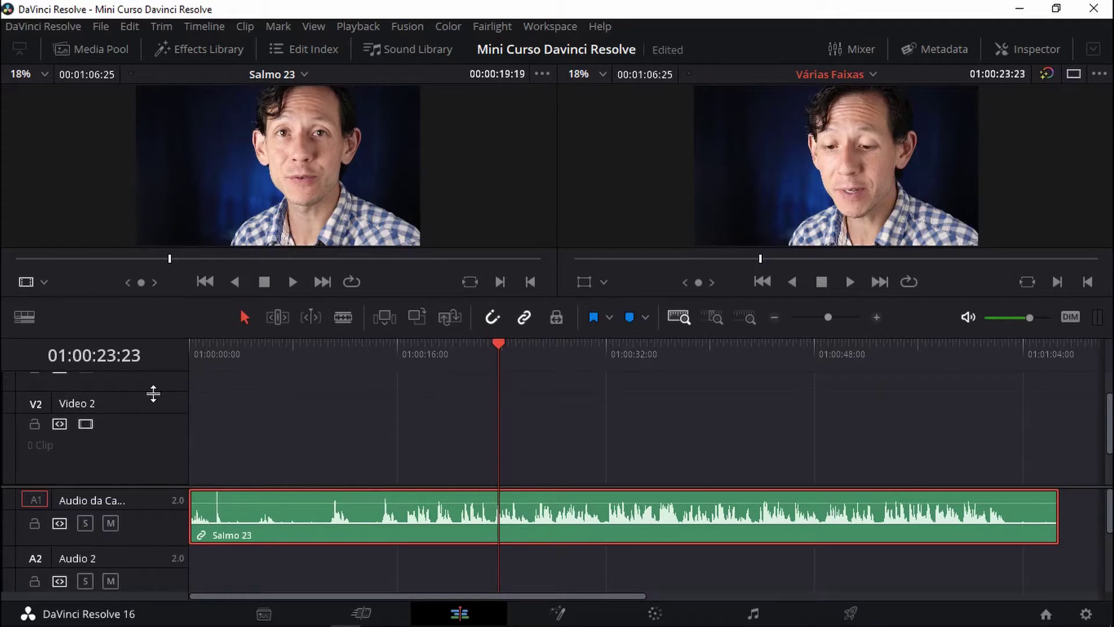
scroll(162, 462, "up", 1)
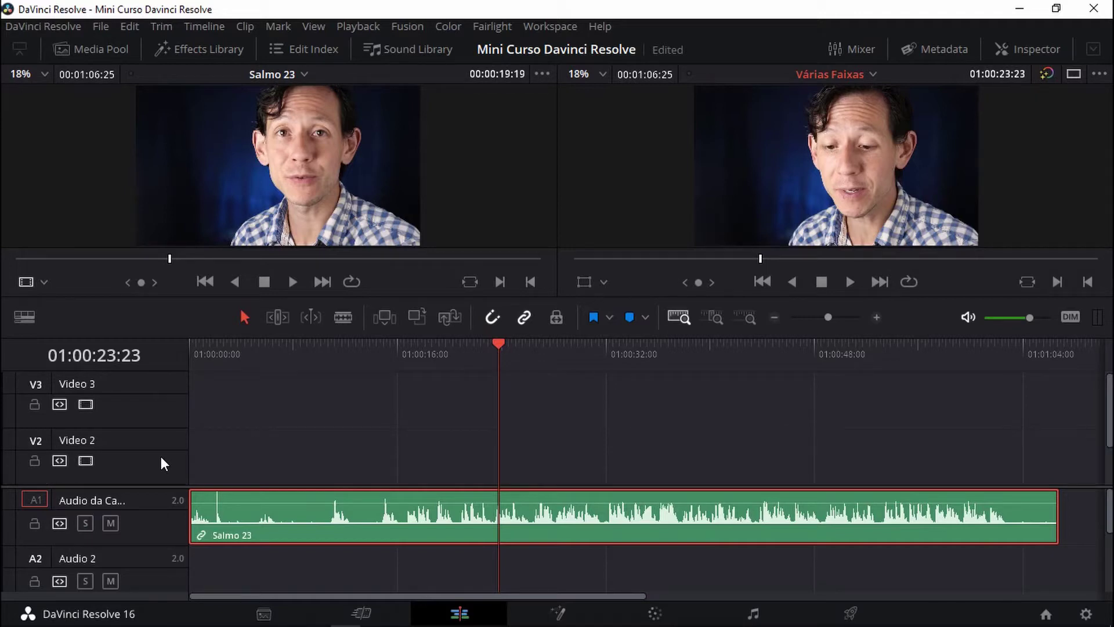
key("ctrl+z")
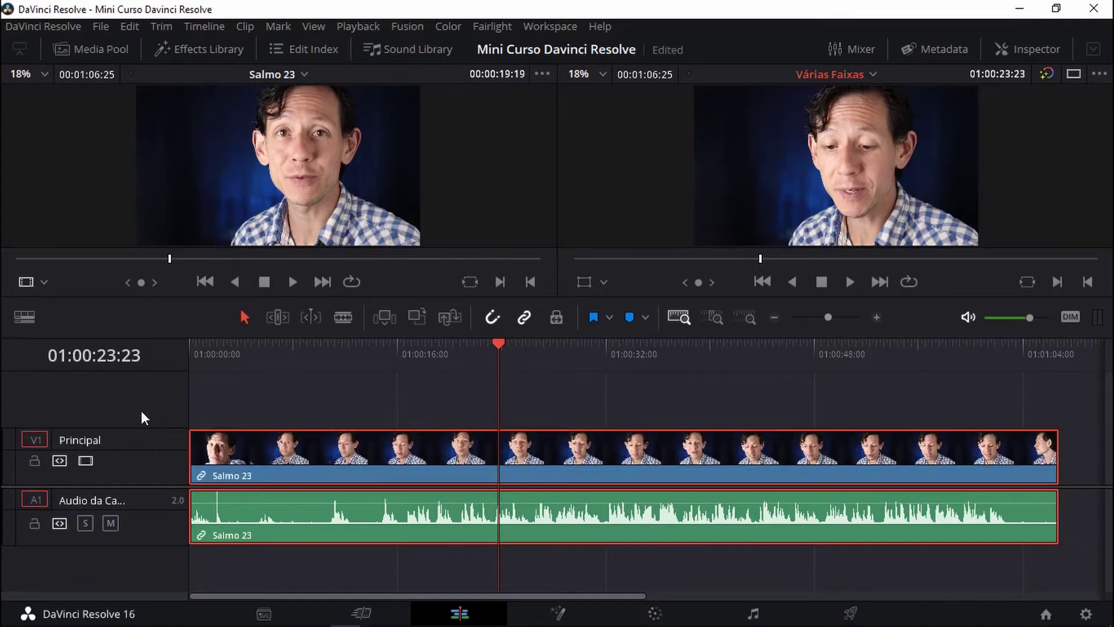
- Add one video track above Principal and one stereo audio track below Audio da Camera
right_click(88, 404)
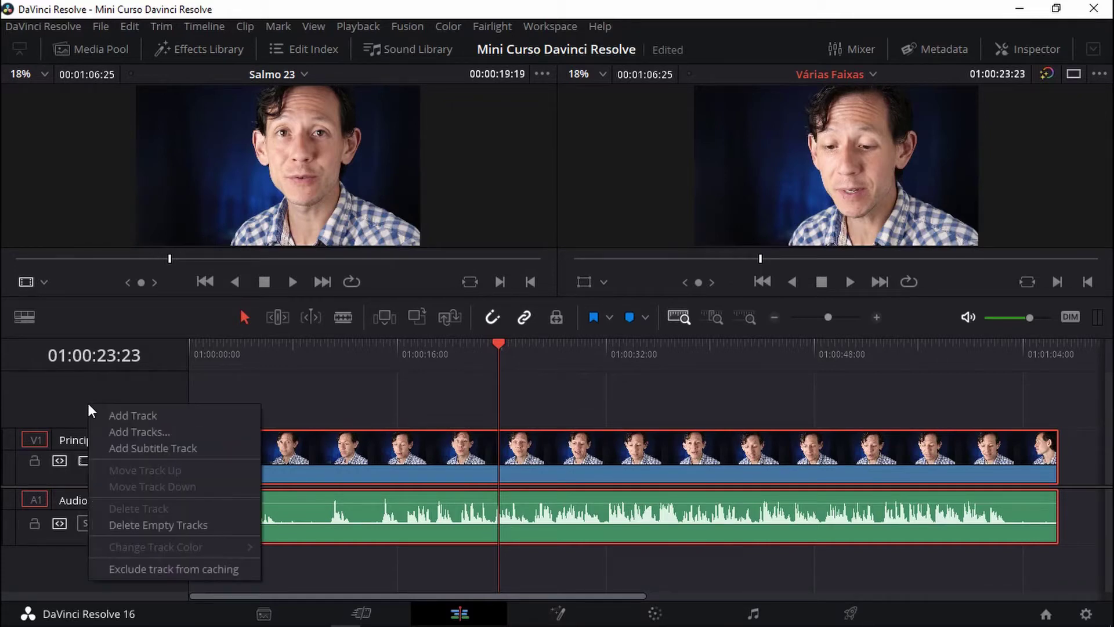
left_click(185, 424)
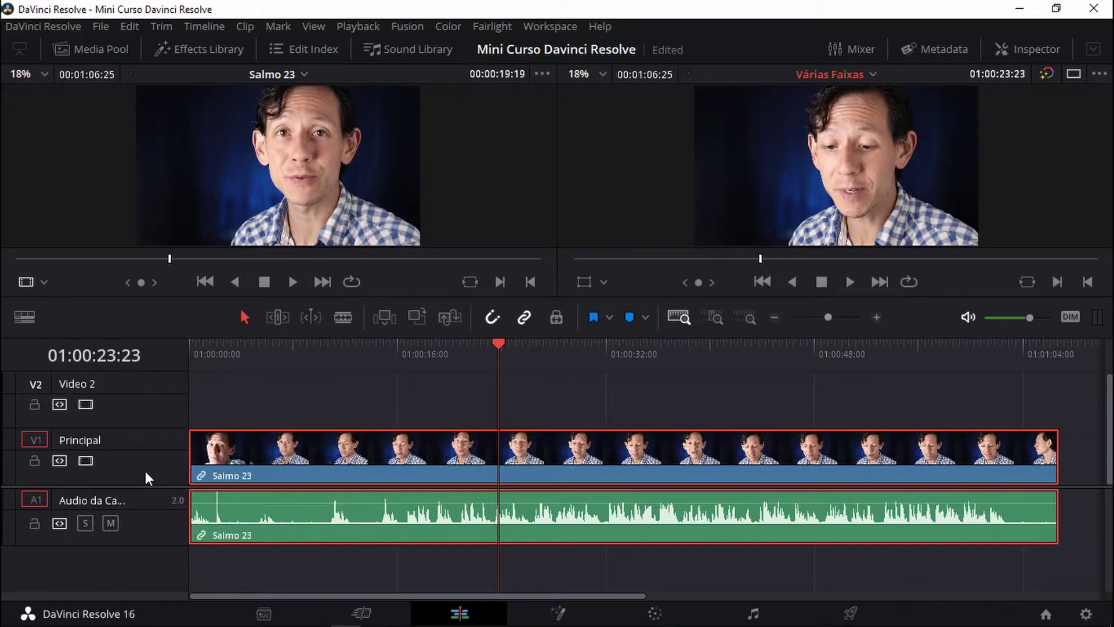
right_click(69, 569)
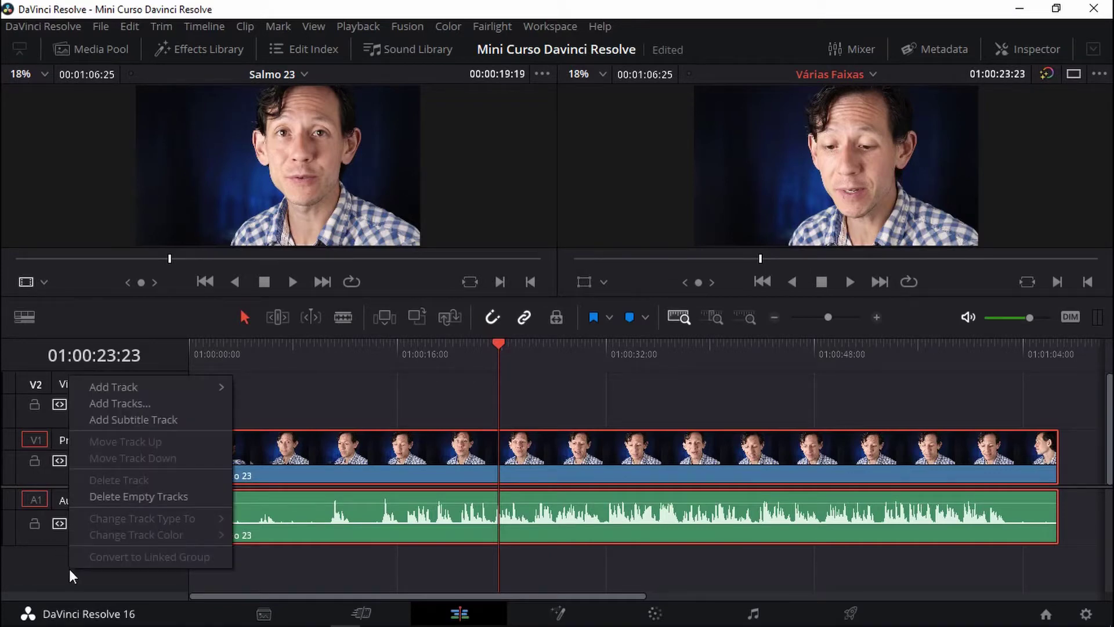
mouse_move(177, 390)
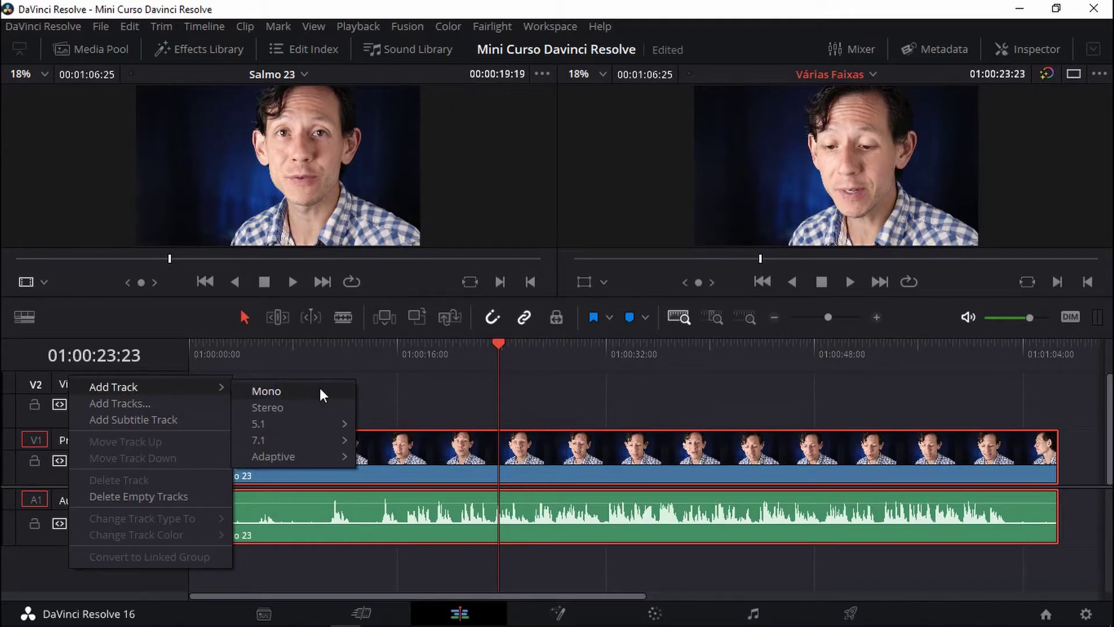
left_click(285, 406)
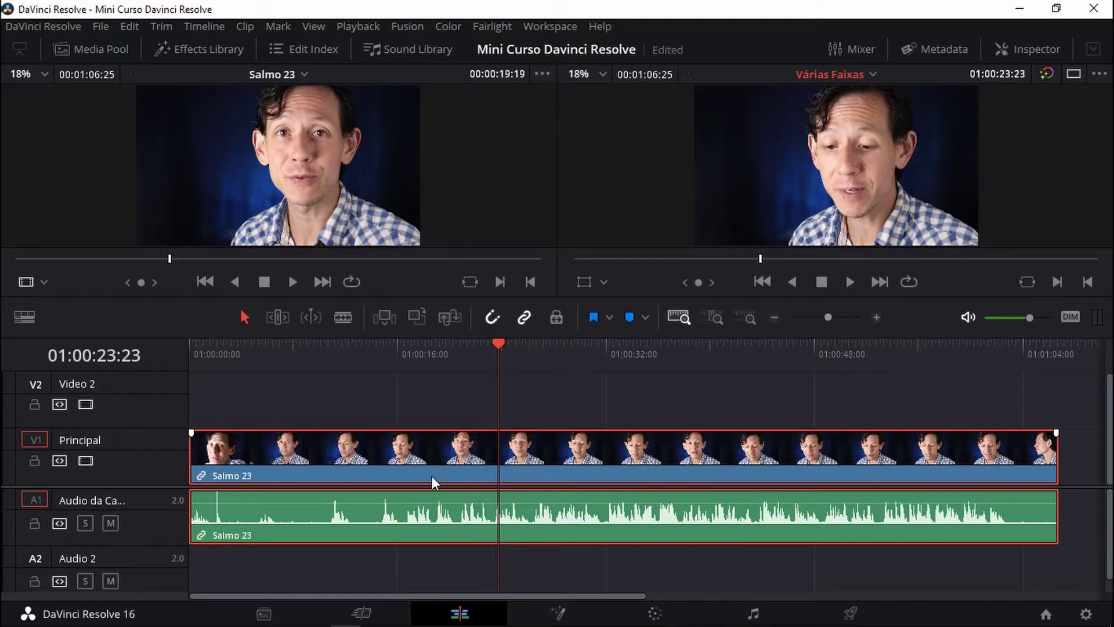
- Place the Leitura Salmo 23 audio from the Áudio bin at the start of Audio 2 and rename that track Audio Microfone
left_click(100, 50)
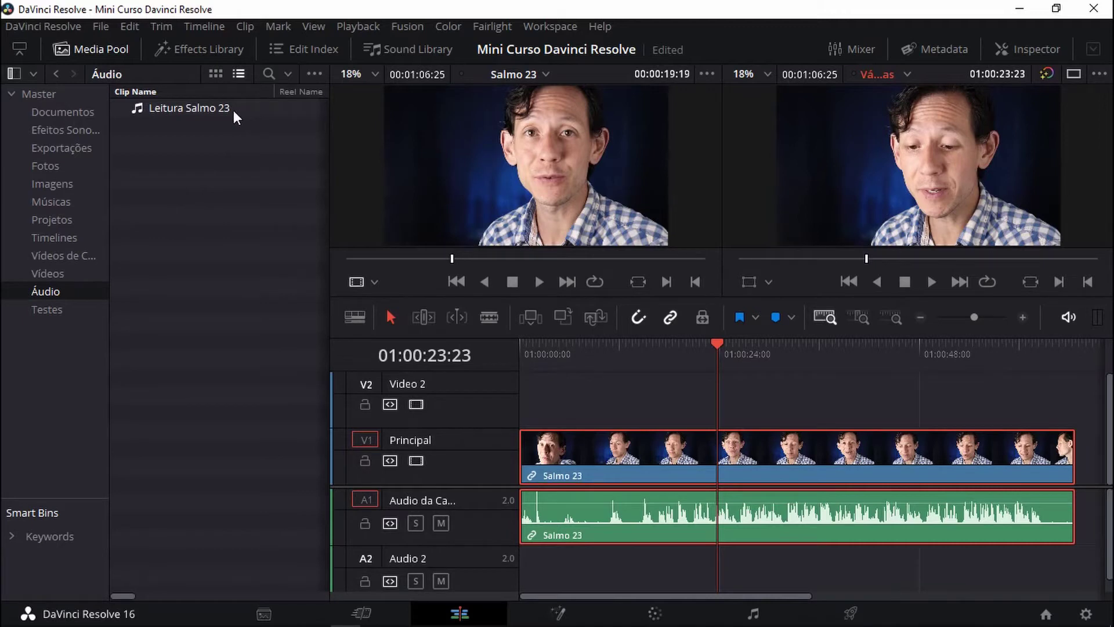
left_click_drag(179, 105, 526, 558)
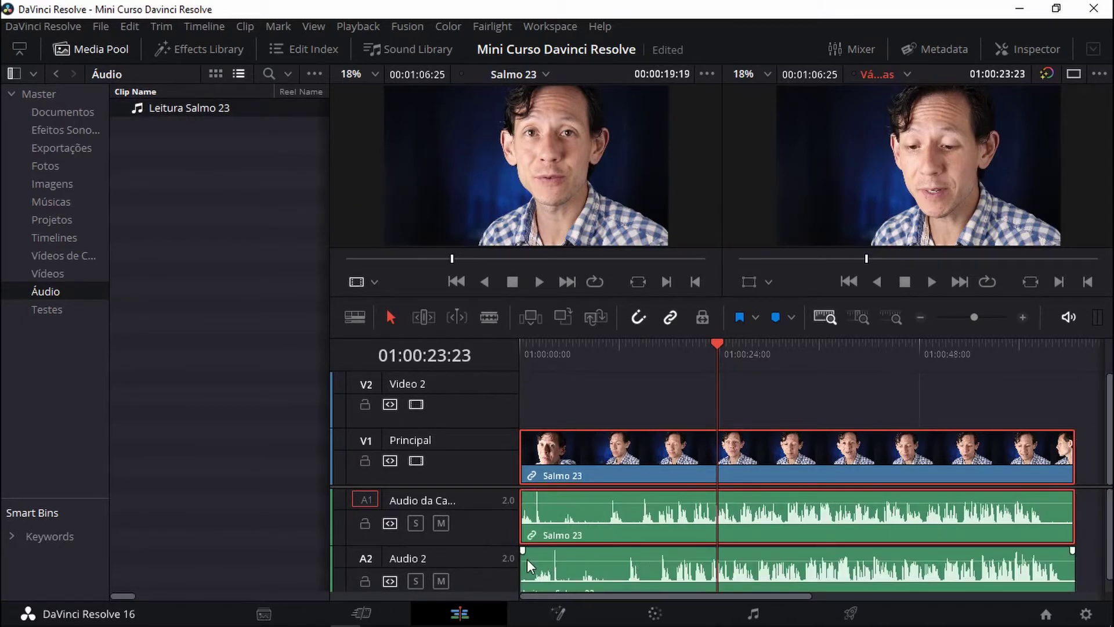
left_click(405, 556)
type("Audio Microfone")
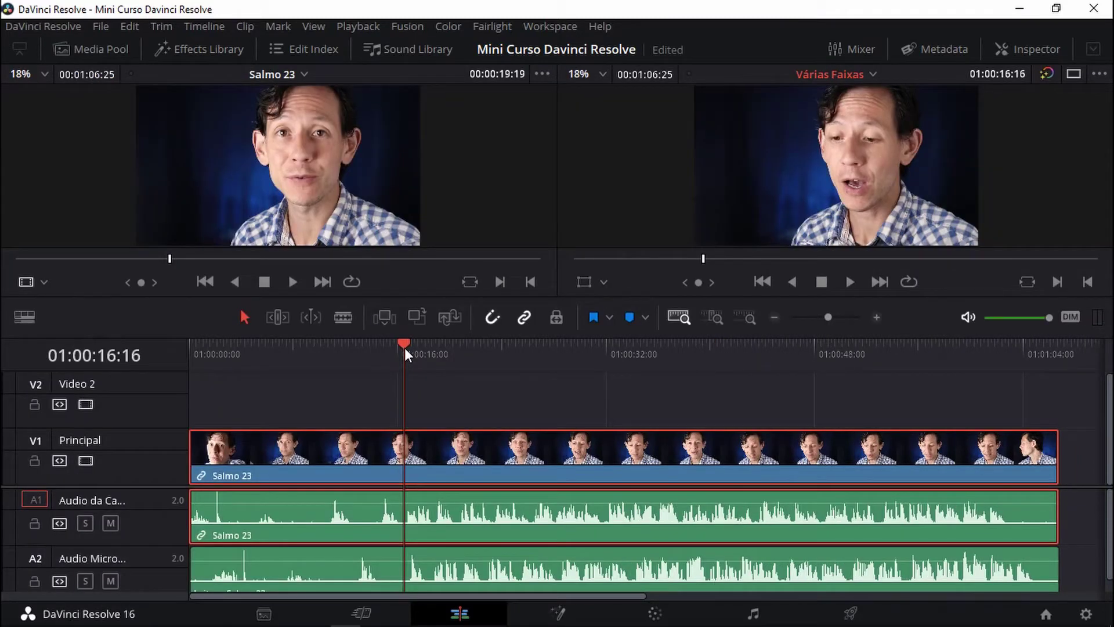
- Play the timeline with both audio tracks and with Audio da Camera soloed, ending with solo off
key("space")
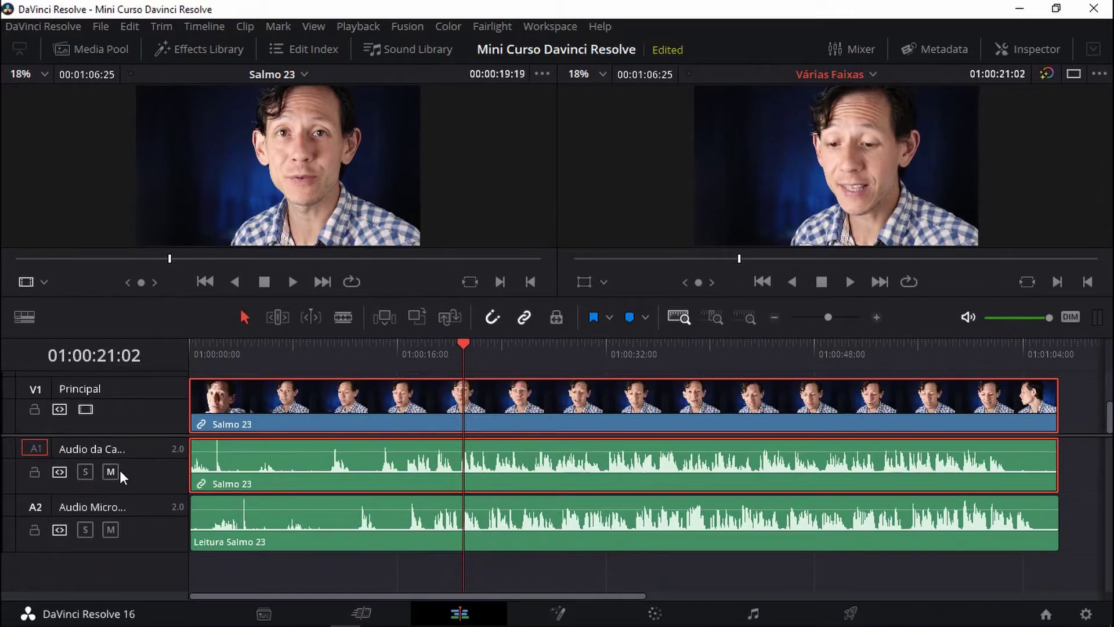
left_click(86, 471)
key("space")
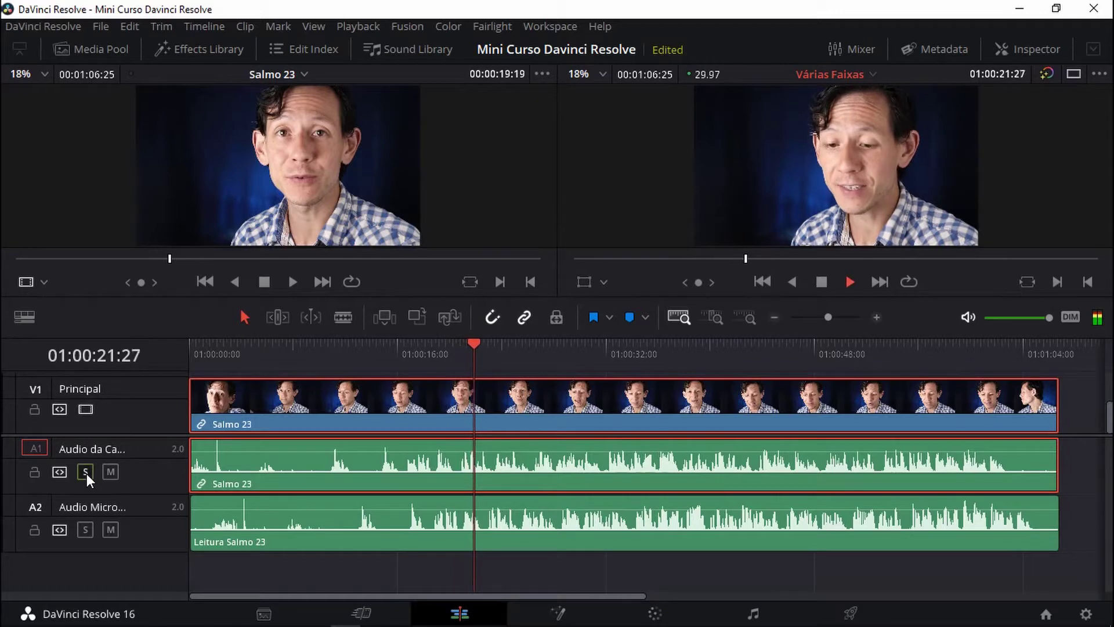
key("space")
left_click(86, 473)
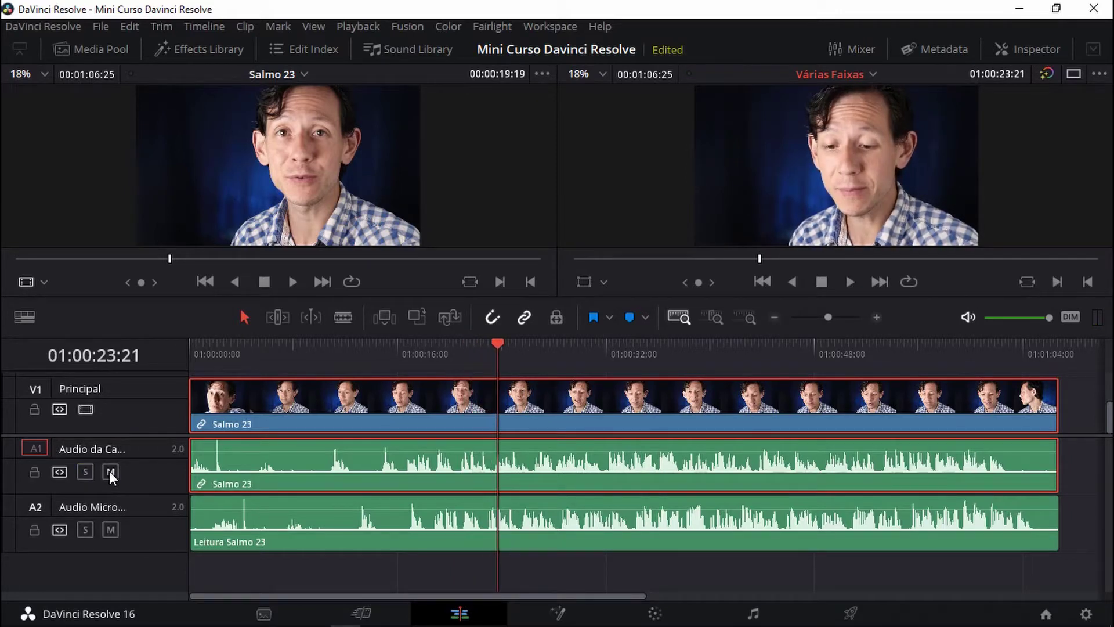
- Play the timeline with Audio da Camera muted to hear only the microphone audio, and unmute the track
left_click(109, 471)
key("space")
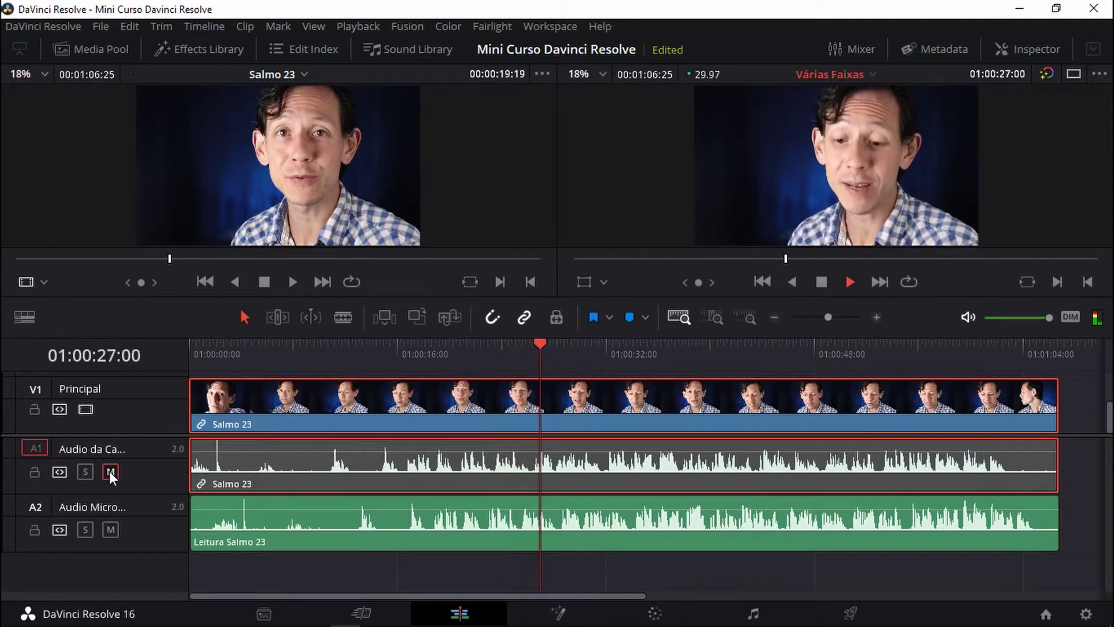
key("space")
left_click(109, 471)
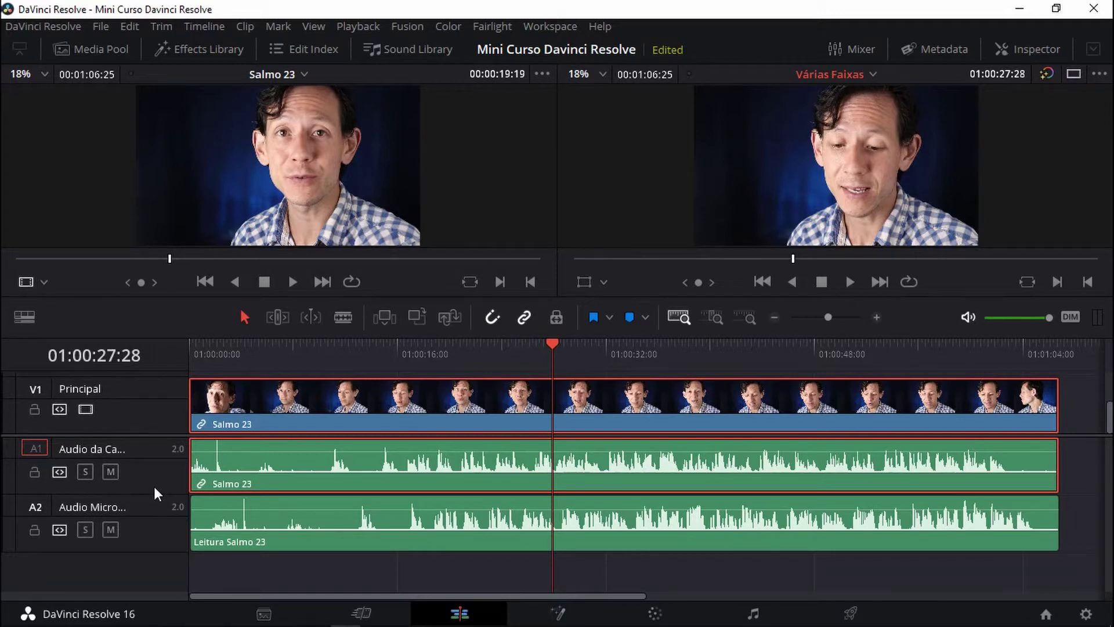
- Toggle the mute on Audio da Camera on and off and play both audio tracks together
left_click(109, 472)
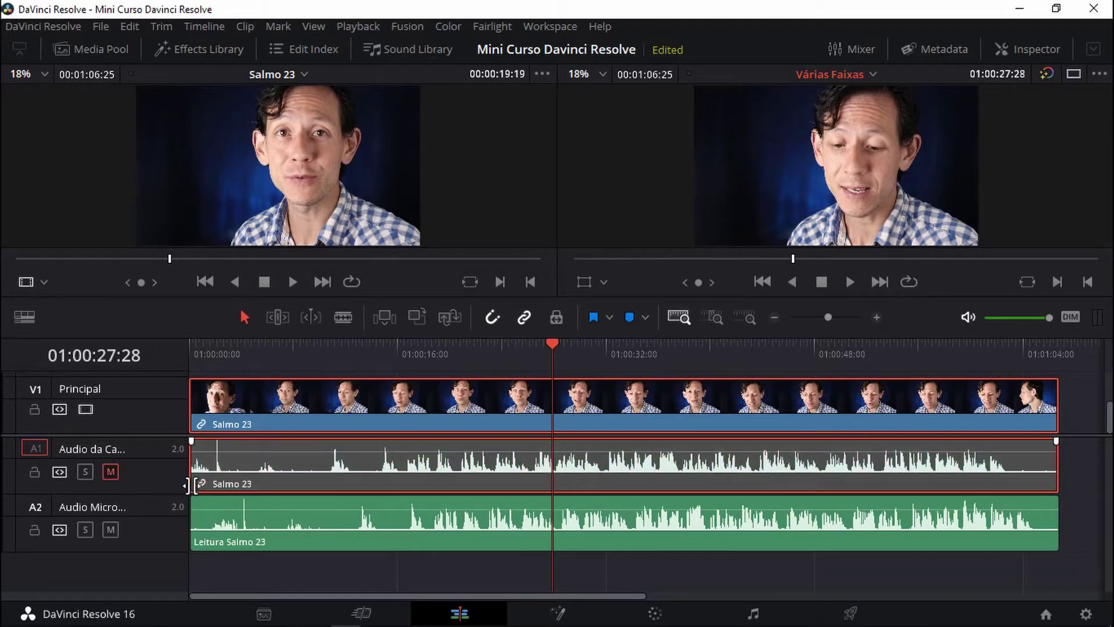
left_click(111, 473)
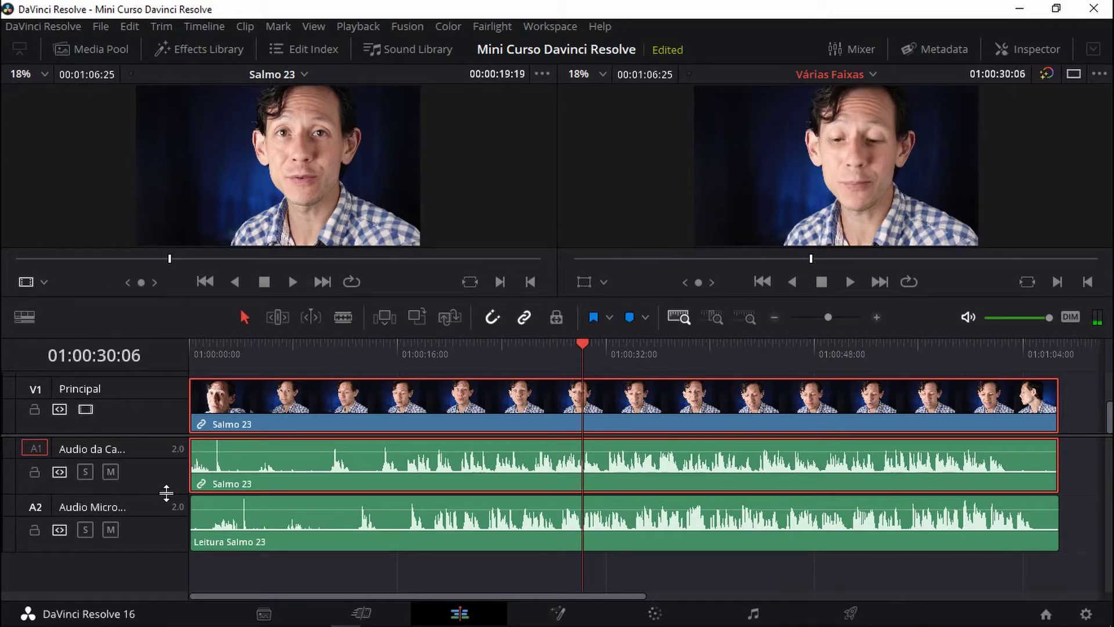
key("space")
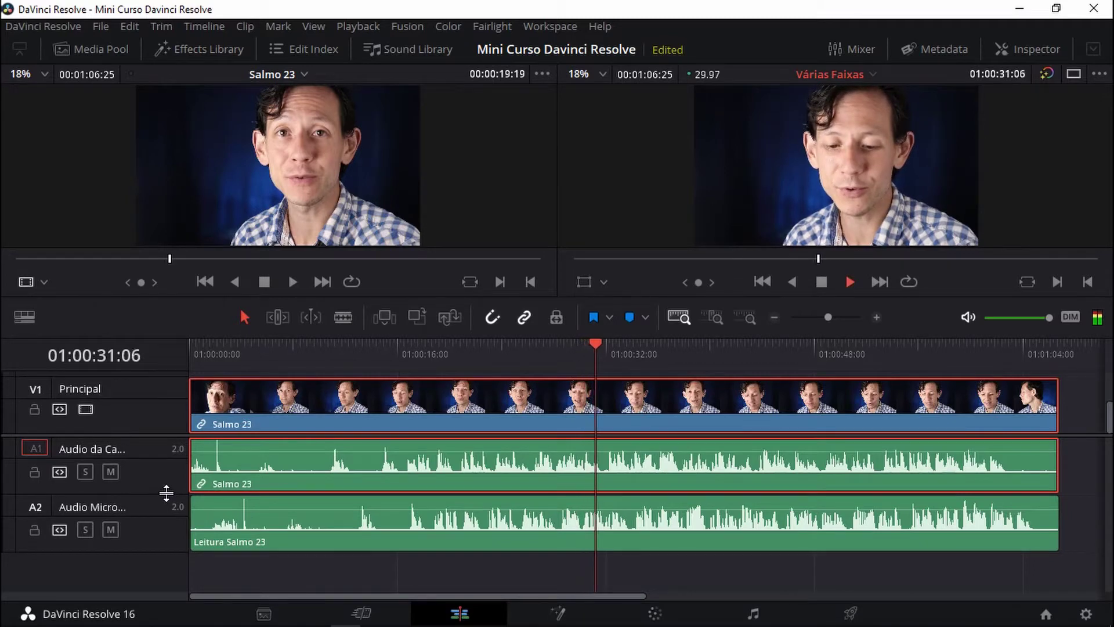
- Stop playback and replay the first seconds of the timeline with both audio tracks to hear the clap
key("space")
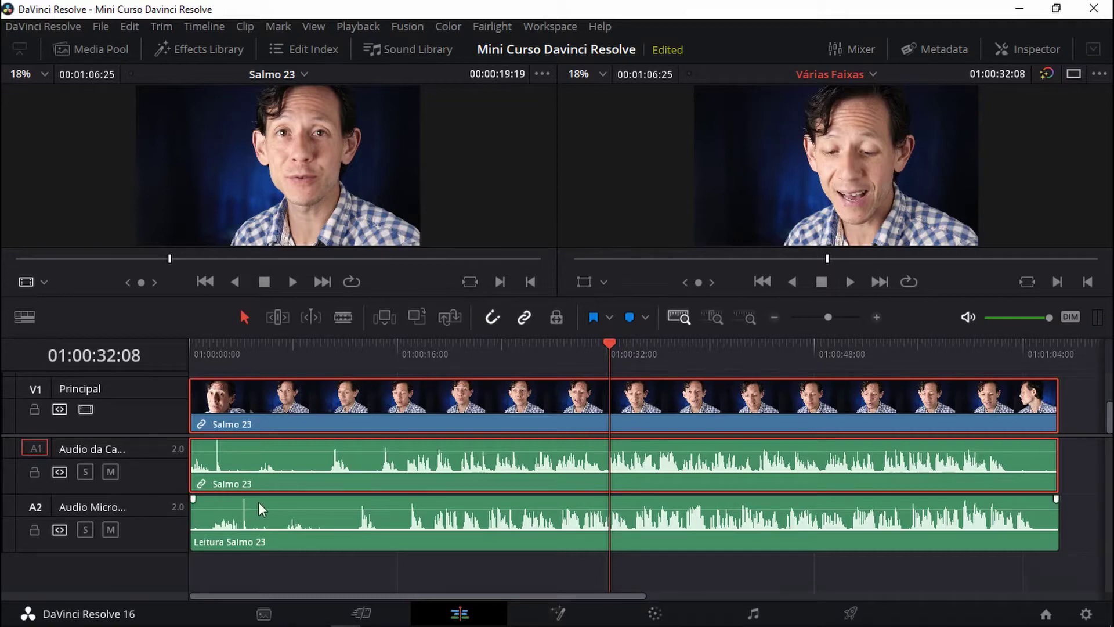
key("Home")
left_click(205, 353)
key("space")
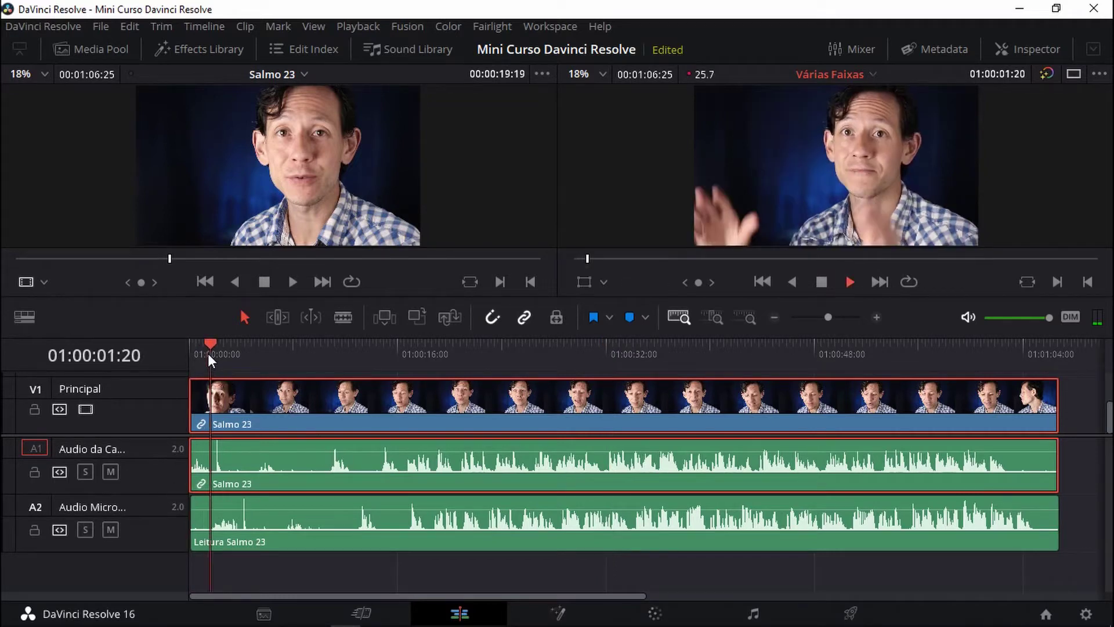
key("space")
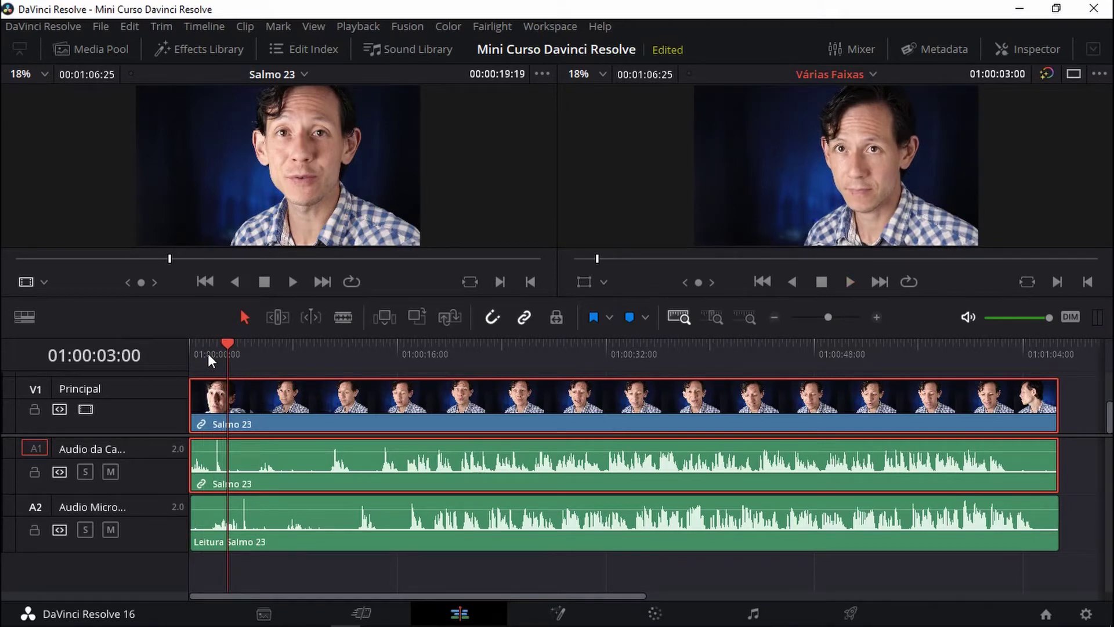
- Play the camera audio's clap near 01:00:02:00 with Audio Microfone muted
left_click(215, 353)
left_click(877, 317)
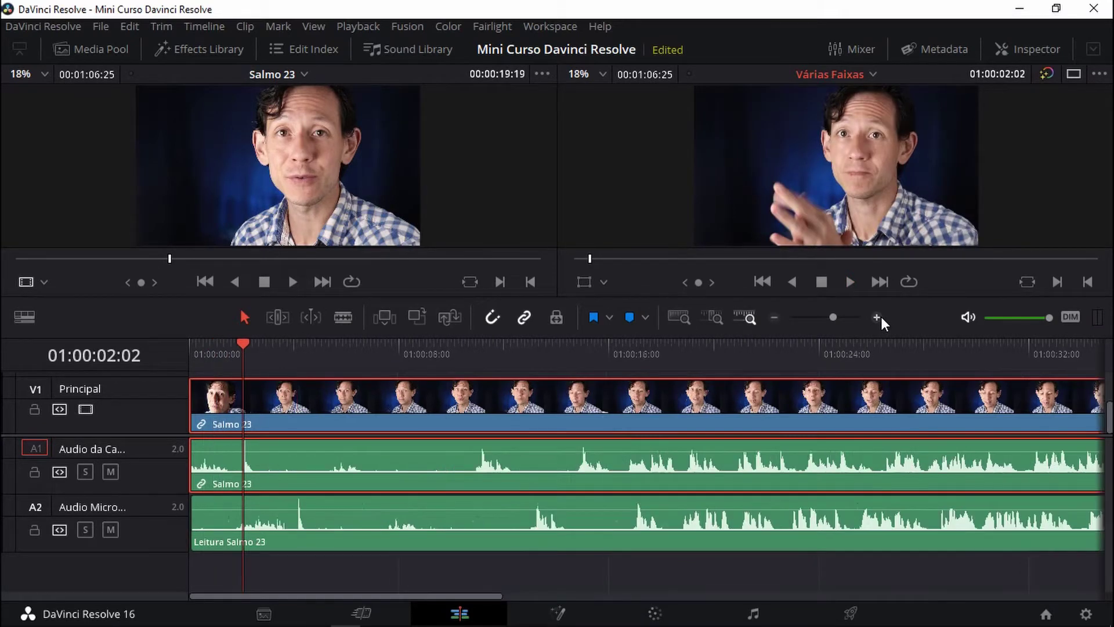
left_click(876, 317)
left_click(877, 317)
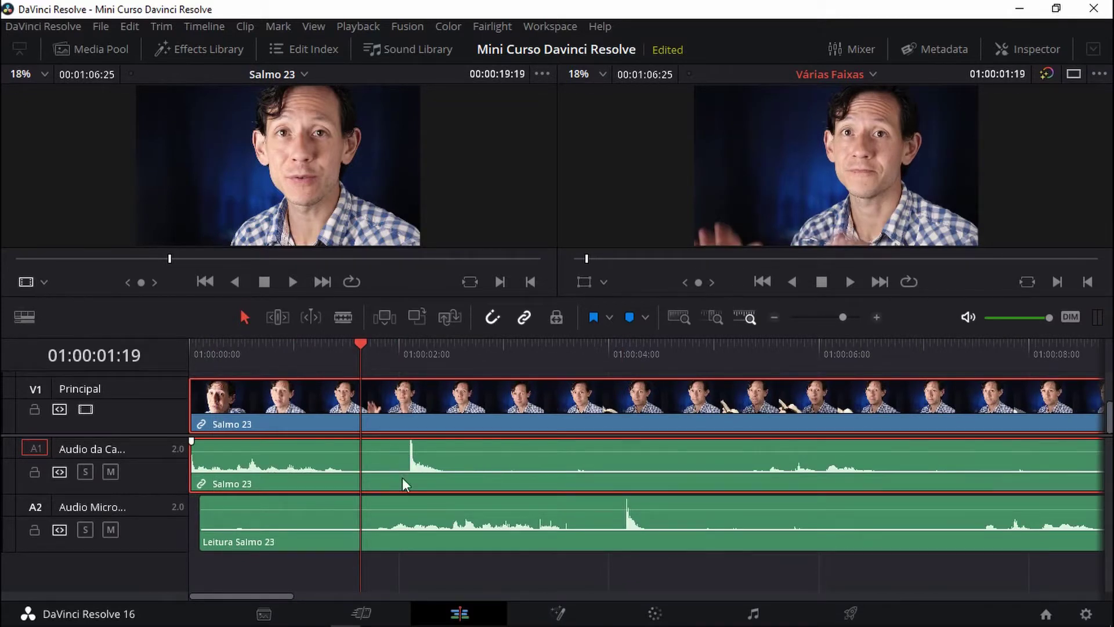
left_click(110, 529)
key("space")
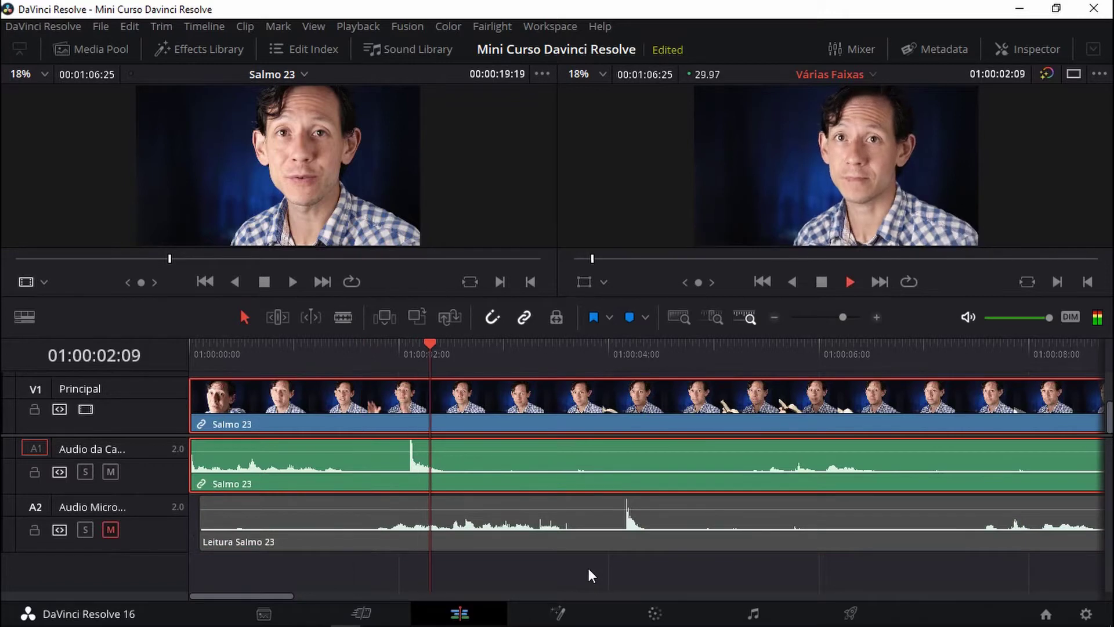
key("space")
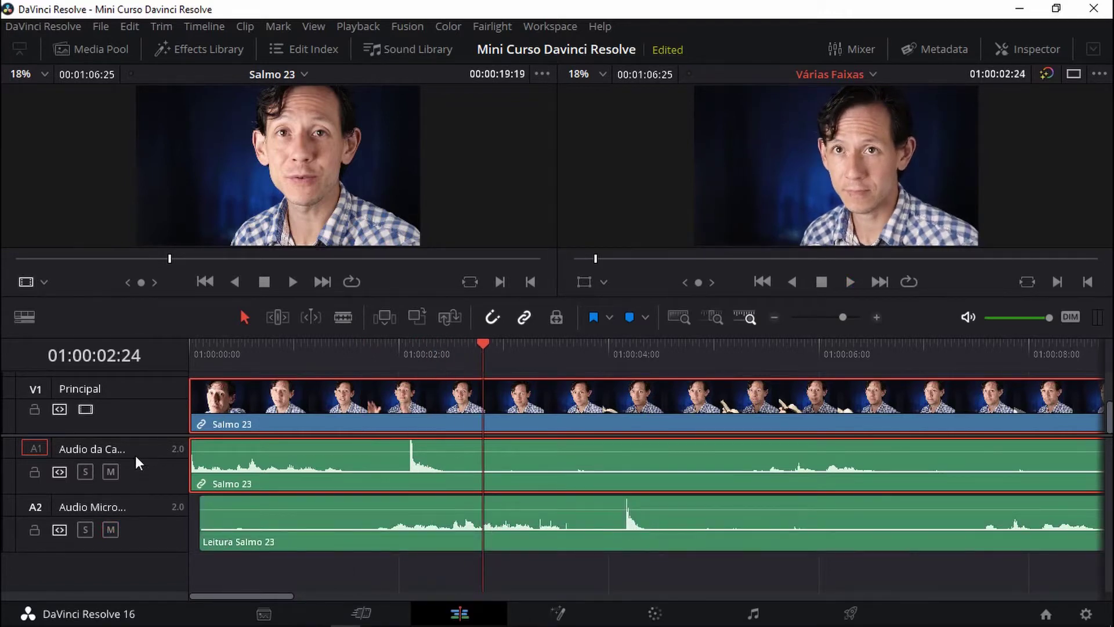
- Play the microphone's clap near 01:00:04:00 with Audio da Camera muted
left_click(110, 471)
left_click(603, 351)
key("space")
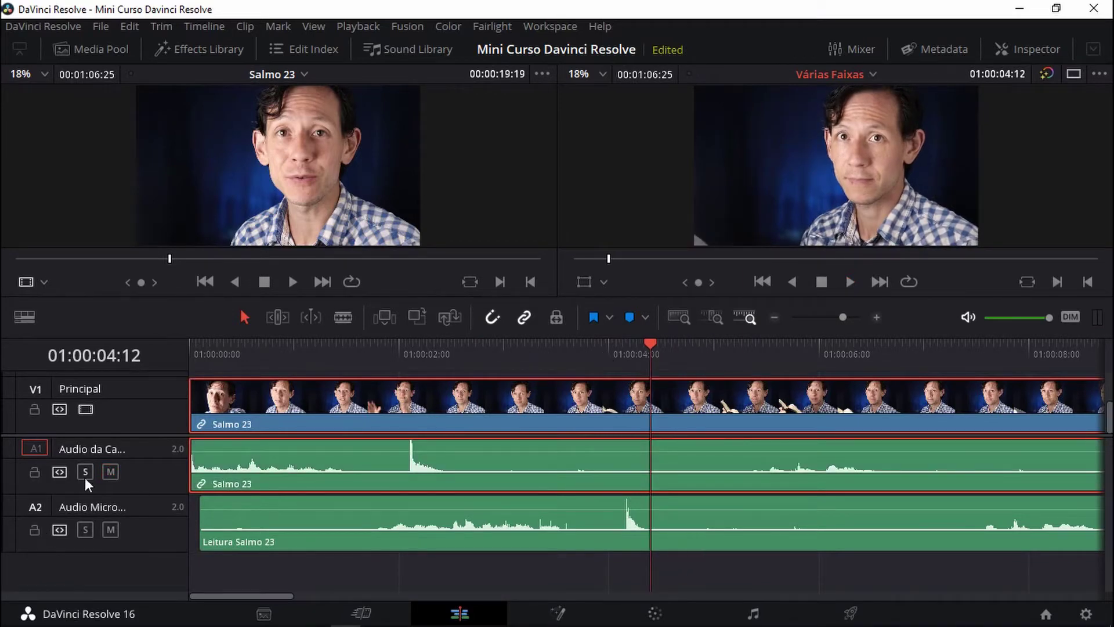
- Mute both audio tracks and place the playhead on the microphone's clap peak at 01:00:04:05
left_click(111, 471)
left_click(110, 529)
left_click_drag(654, 360, 627, 353)
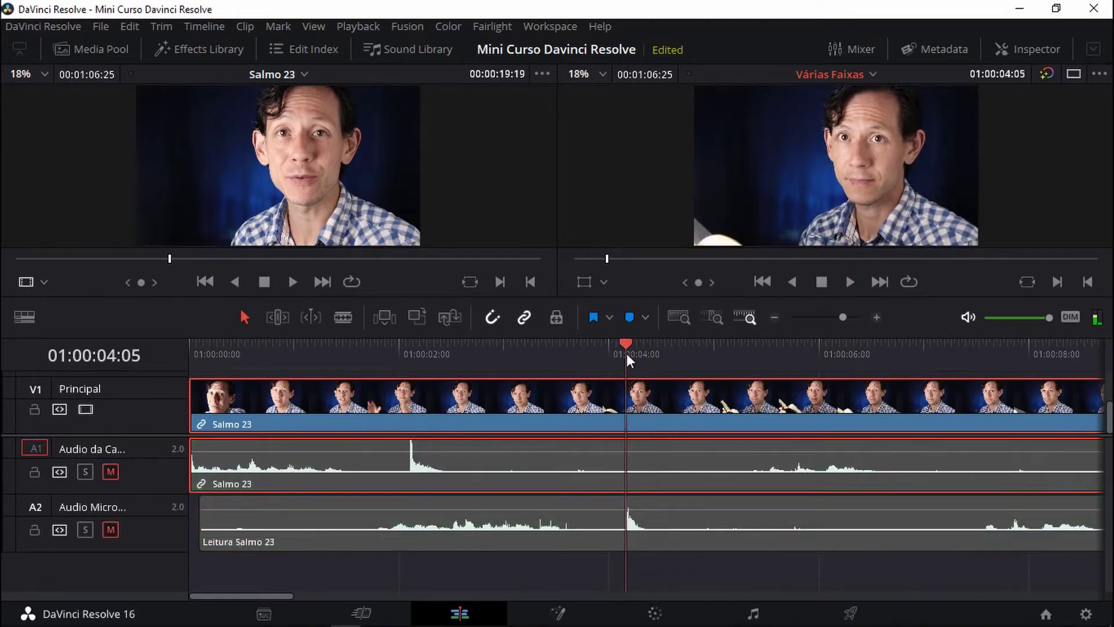
- Move the linked Salmo 23 video and camera audio to match the microphone's clap, and fine-adjust the Leitura Salmo 23 clip until both peaks align
left_click(878, 322)
left_click_drag(485, 408, 922, 416)
left_click_drag(272, 401, 685, 423)
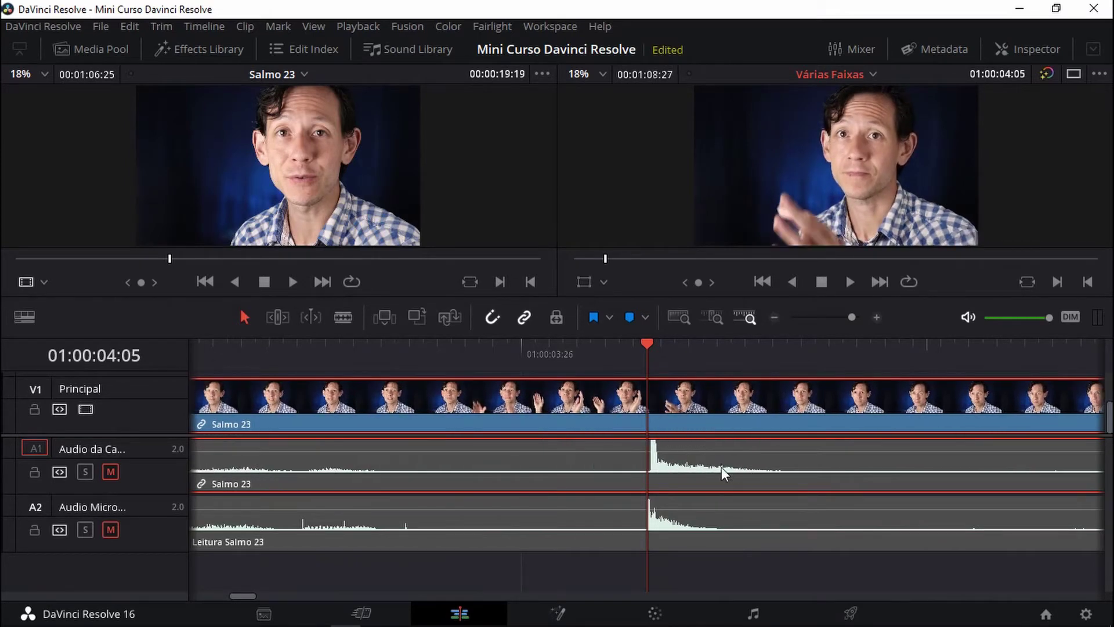
mouse_move(672, 524)
left_mouse_down()
mouse_move(685, 523)
mouse_move(675, 523)
left_mouse_up()
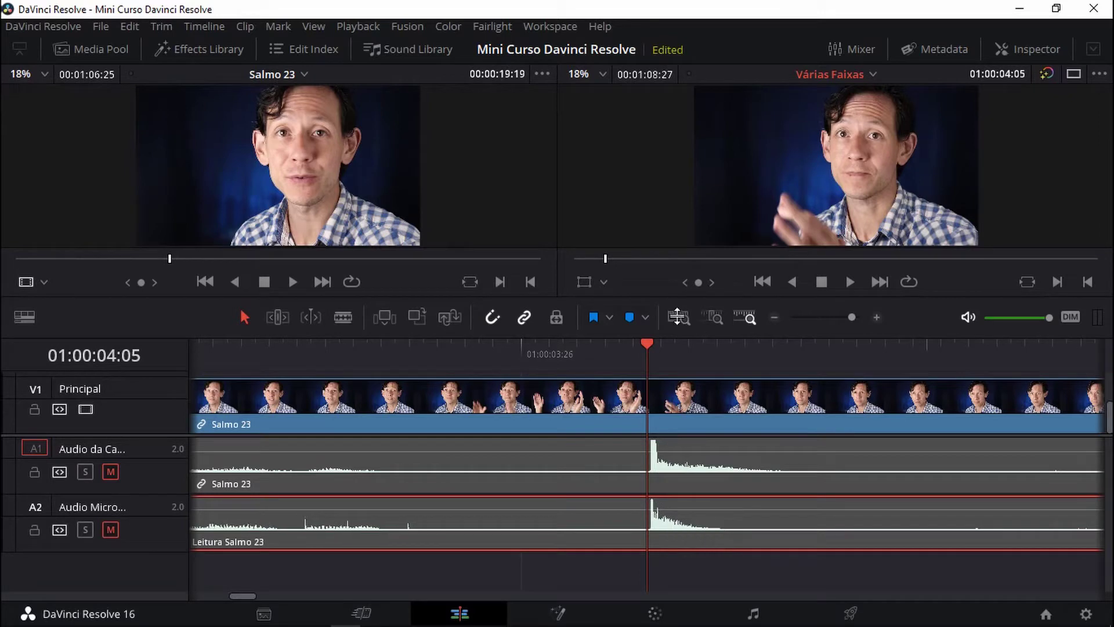
- Fit the whole timeline in view and unmute Audio da Camera and Audio Microfone
key("shift+z")
left_click(110, 472)
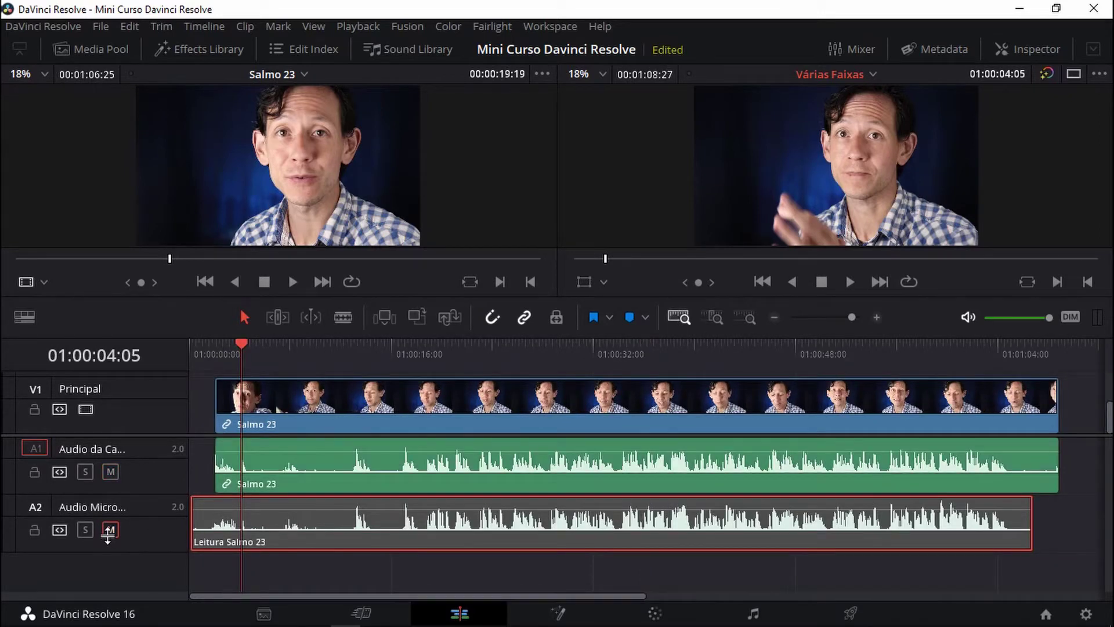
left_click(108, 530)
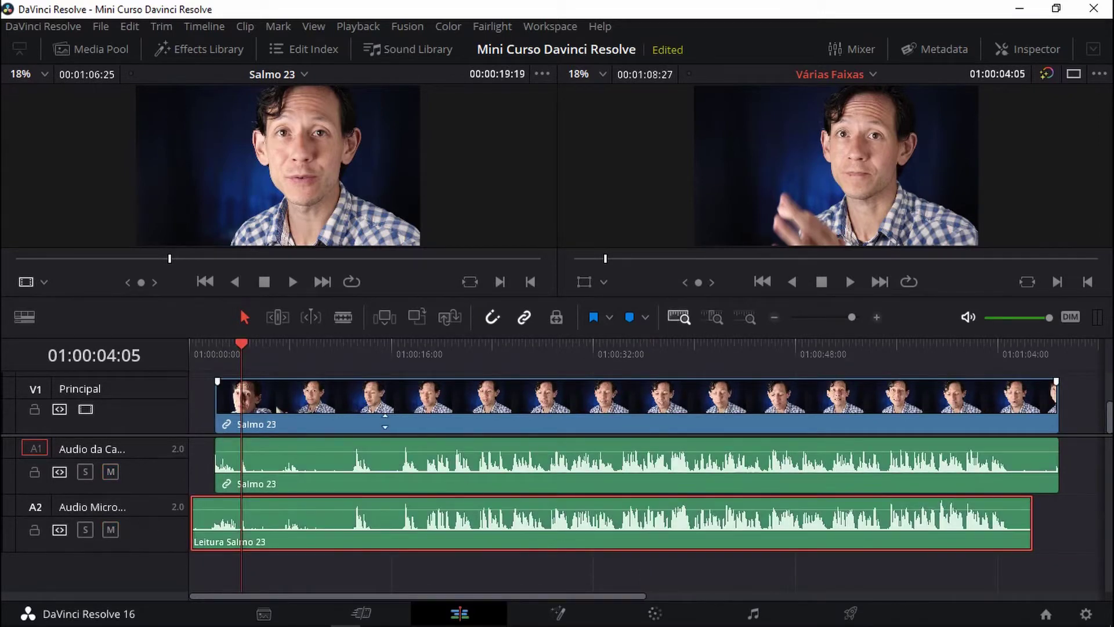
- Play the aligned clips from about 01:00:15, muting and unmuting Audio da Camera to compare the sound
left_click(390, 354)
key("space")
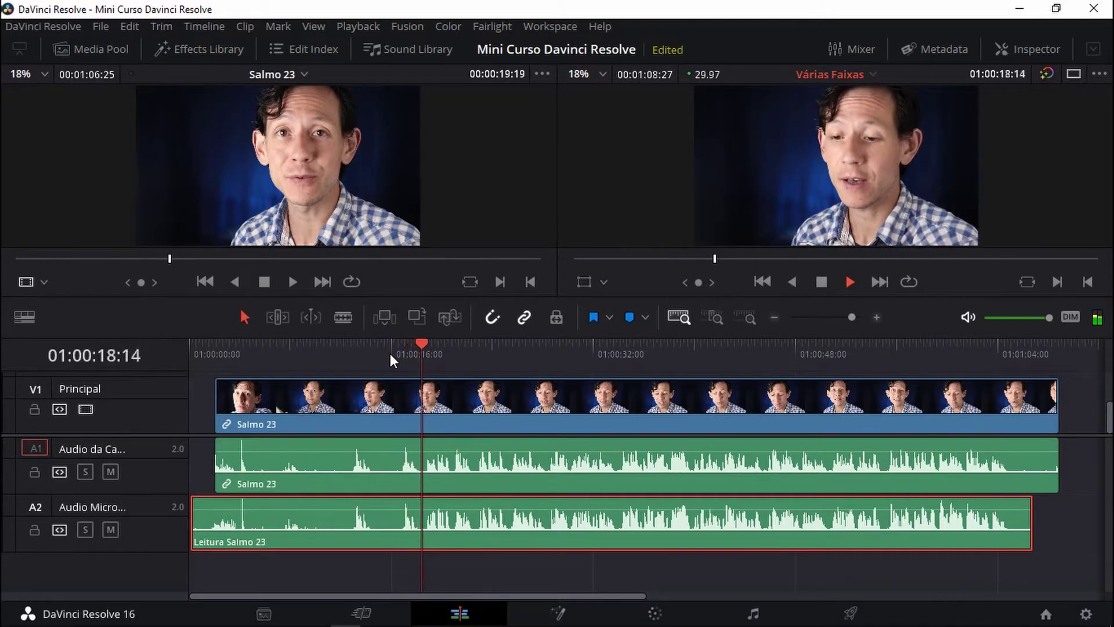
left_click(113, 472)
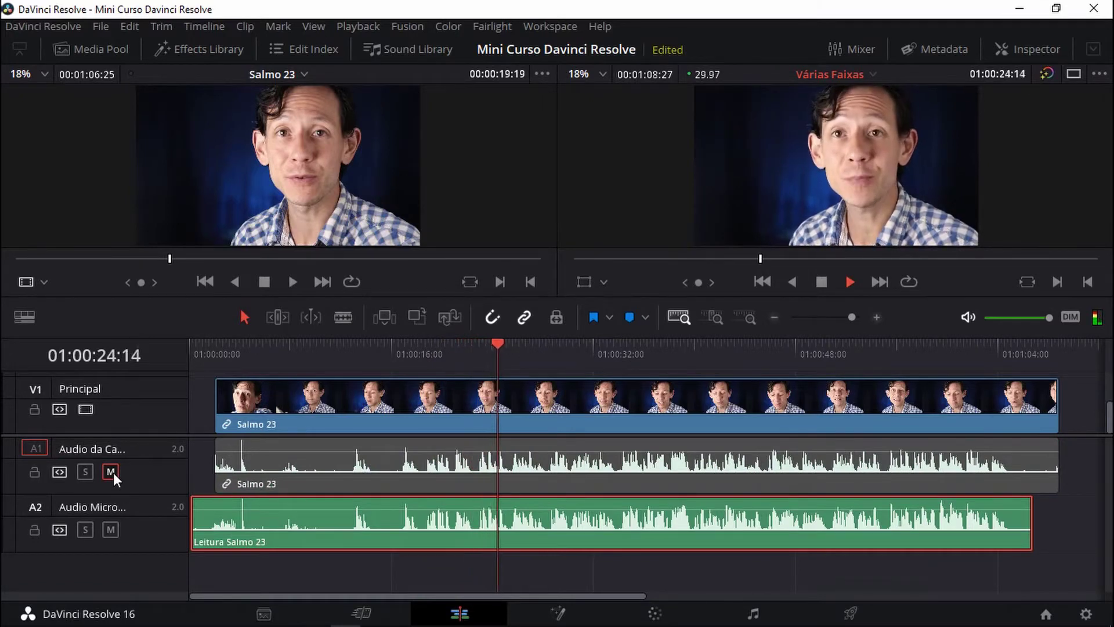
left_click(113, 473)
key("space")
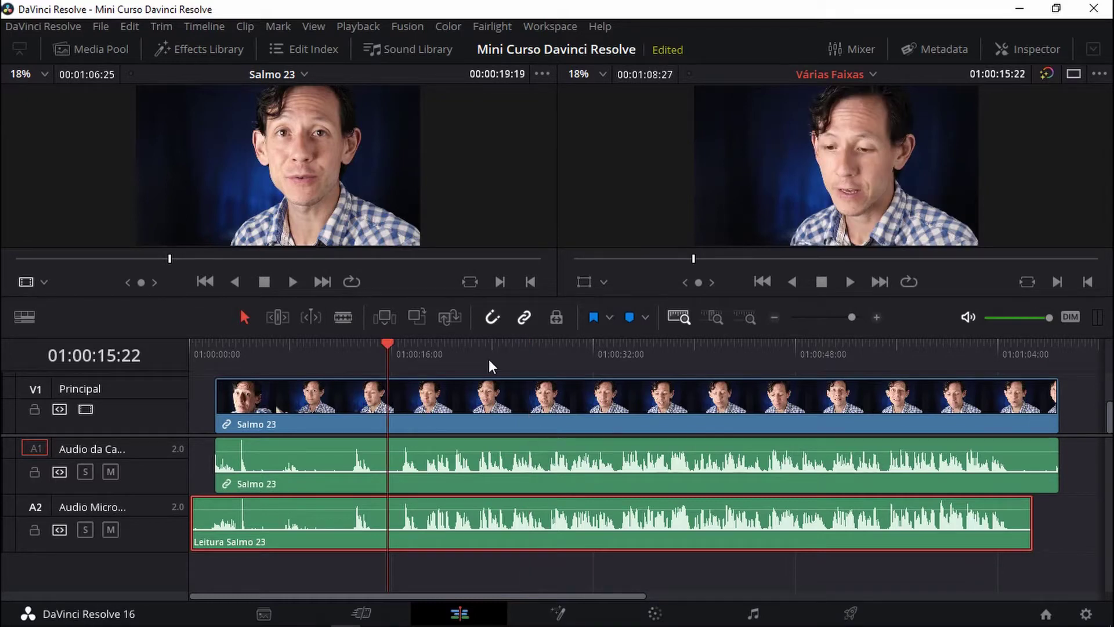
- Cut all clips at 01:00:15:28, and delete the opening part along with the gap it leaves
left_click(197, 413)
left_click_drag(389, 344, 391, 343)
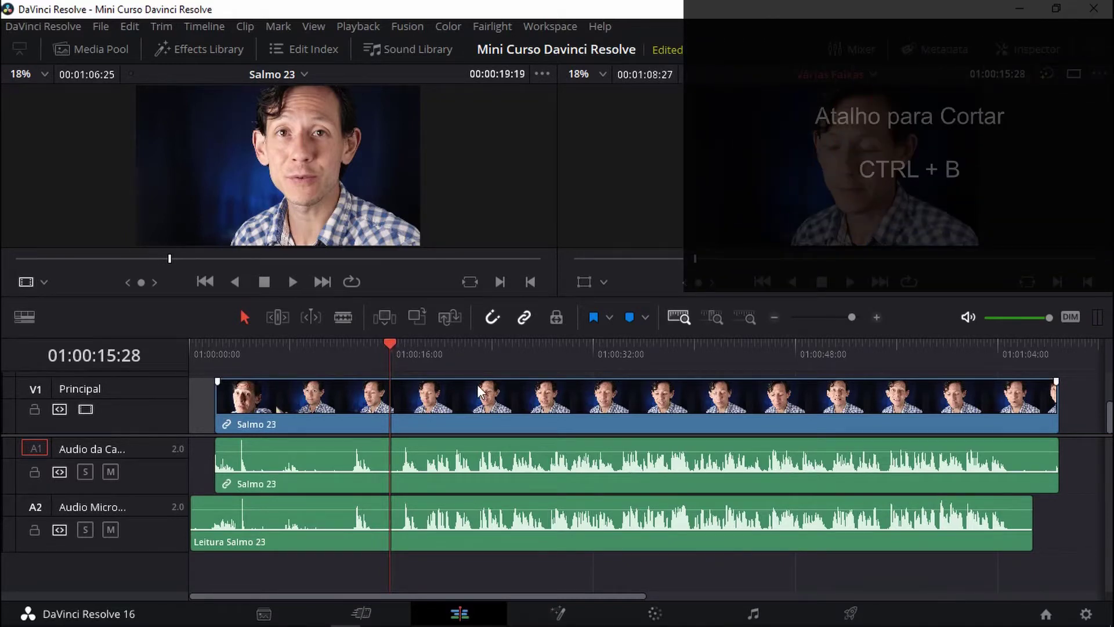
key("ctrl+b")
left_click_drag(194, 402, 290, 550)
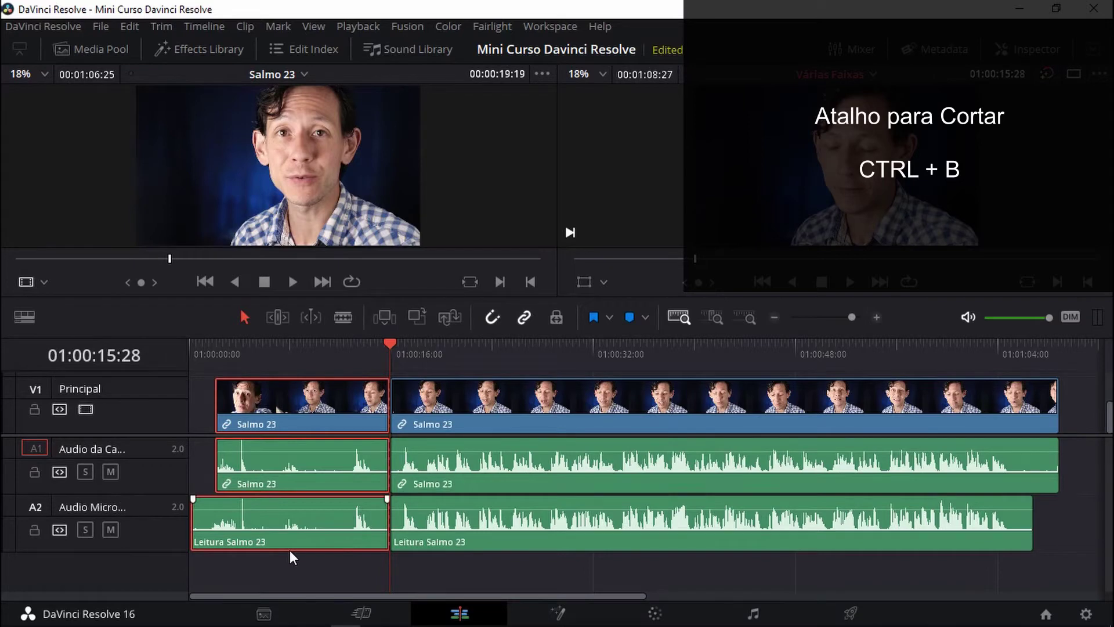
key("Delete")
left_click(207, 409)
key("Delete")
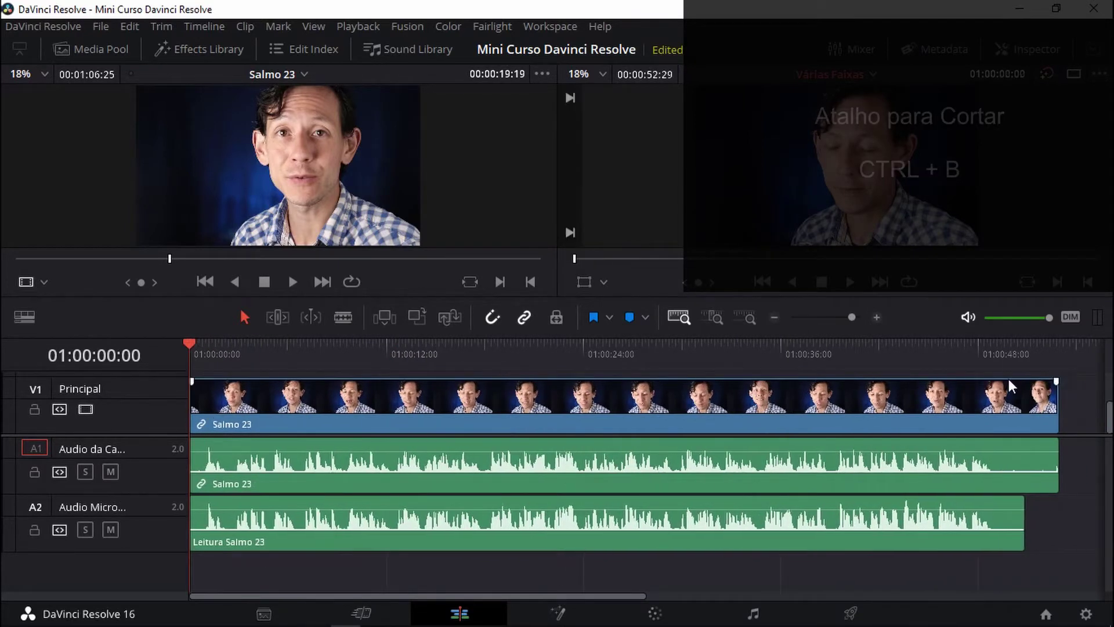
- Cut all clips at 01:00:49:13 and delete the leftover ends on the video and audio tracks
left_click_drag(992, 343, 1001, 345)
key("ctrl+b")
left_click_drag(1073, 376, 998, 552)
key("Delete")
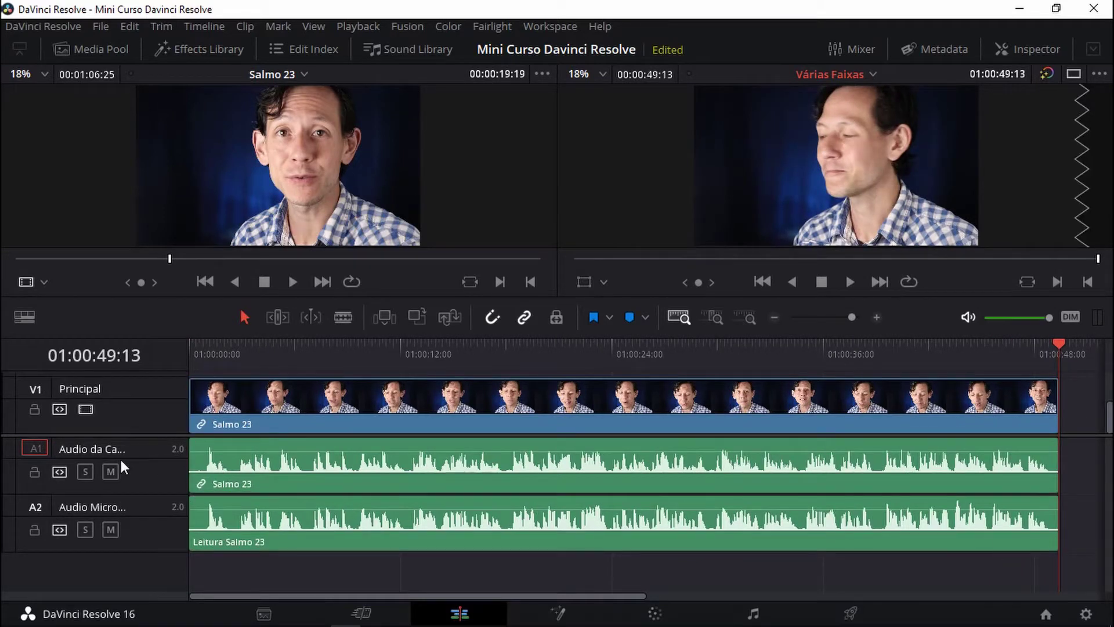
- Mute Audio da Camera and play from about 01:00:09 to check the microphone's left and right levels
left_click(112, 473)
left_click(354, 347)
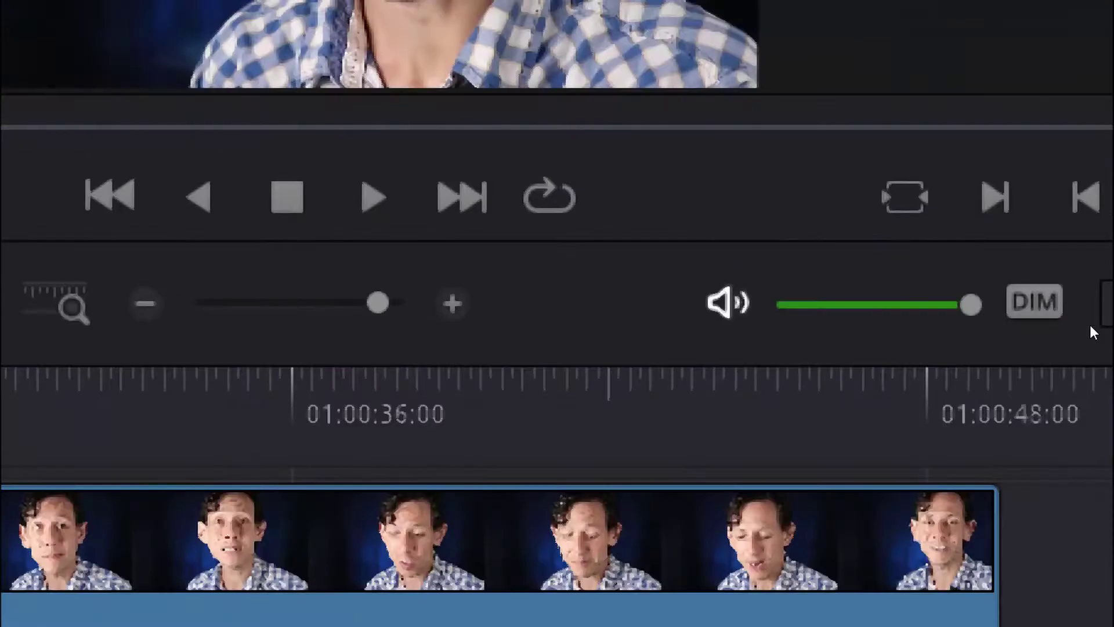
key("space")
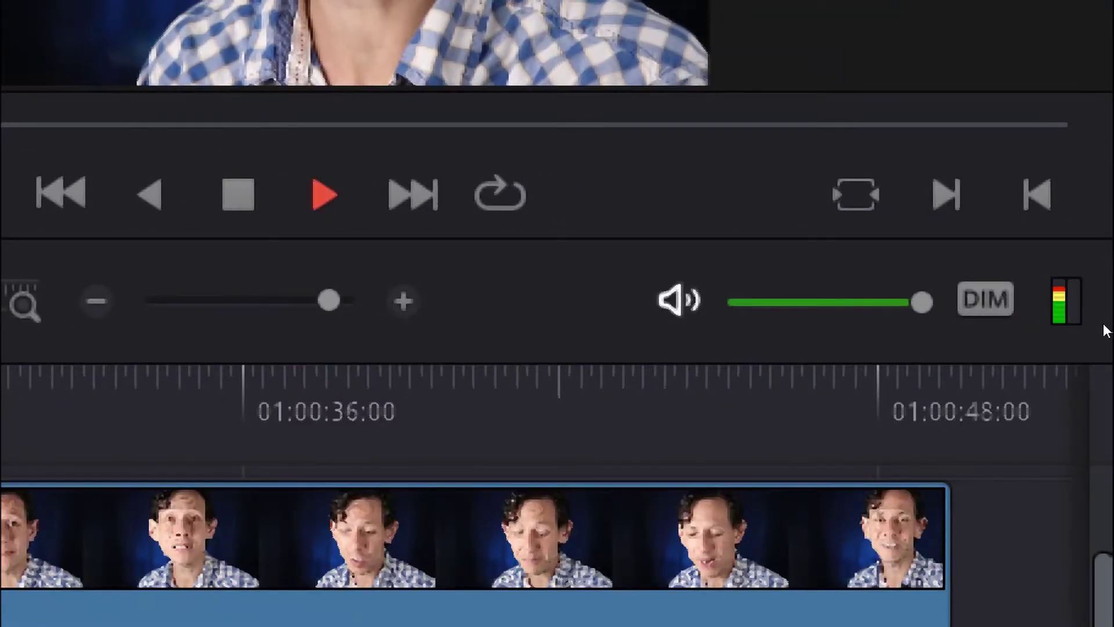
key("space")
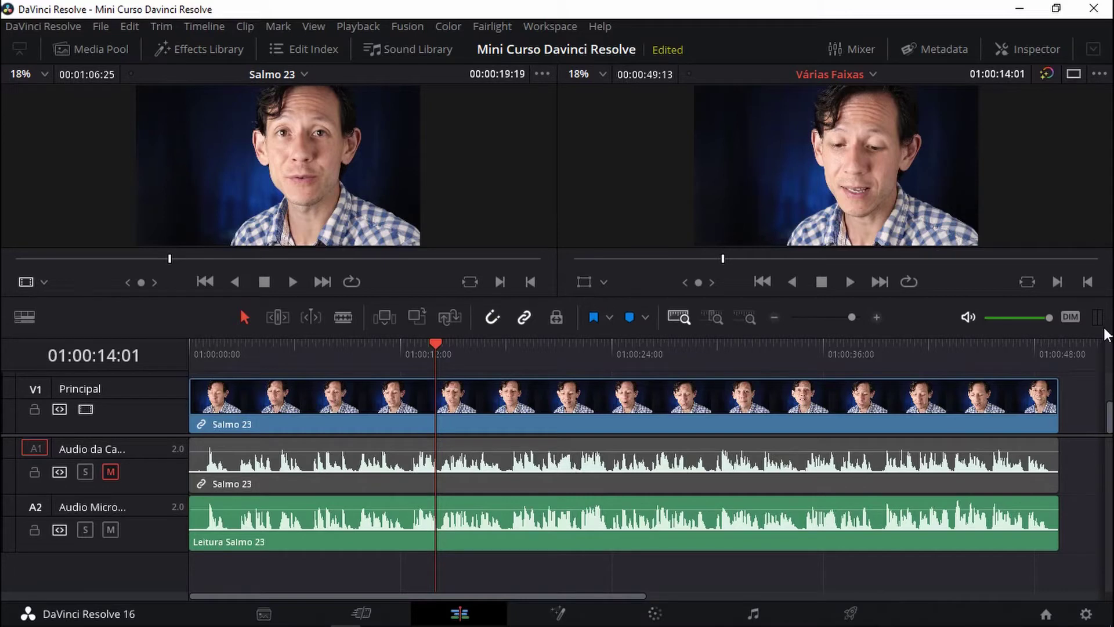
- Set the Leitura Salmo 23 clip's audio format to Stereo with Embedded Channel 1 on the right channel, and play it to check both levels
left_click(528, 523)
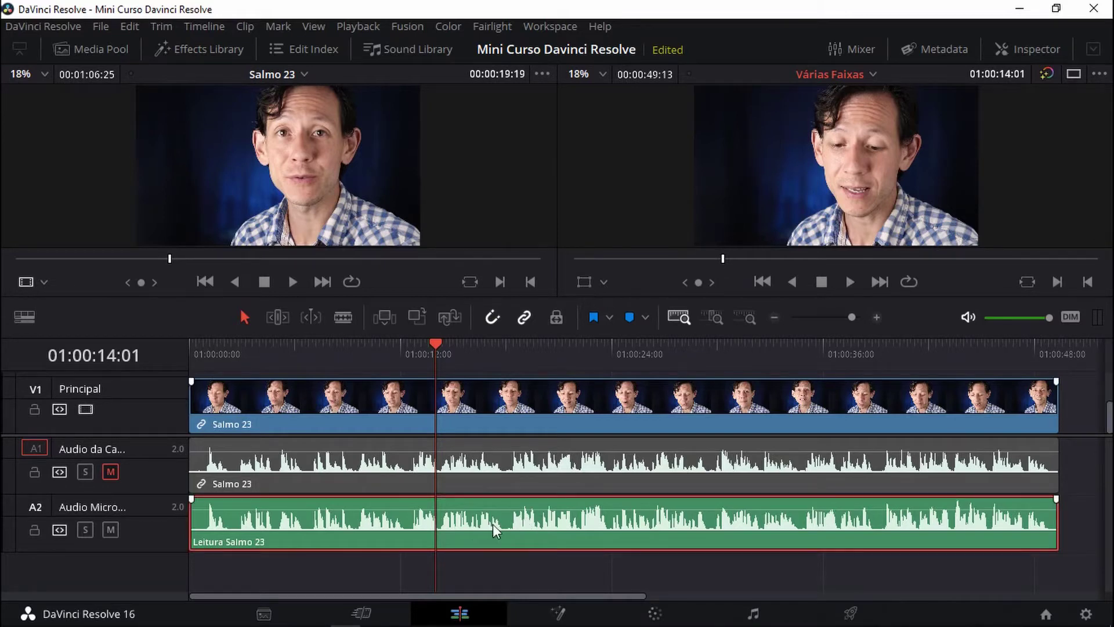
right_click(503, 514)
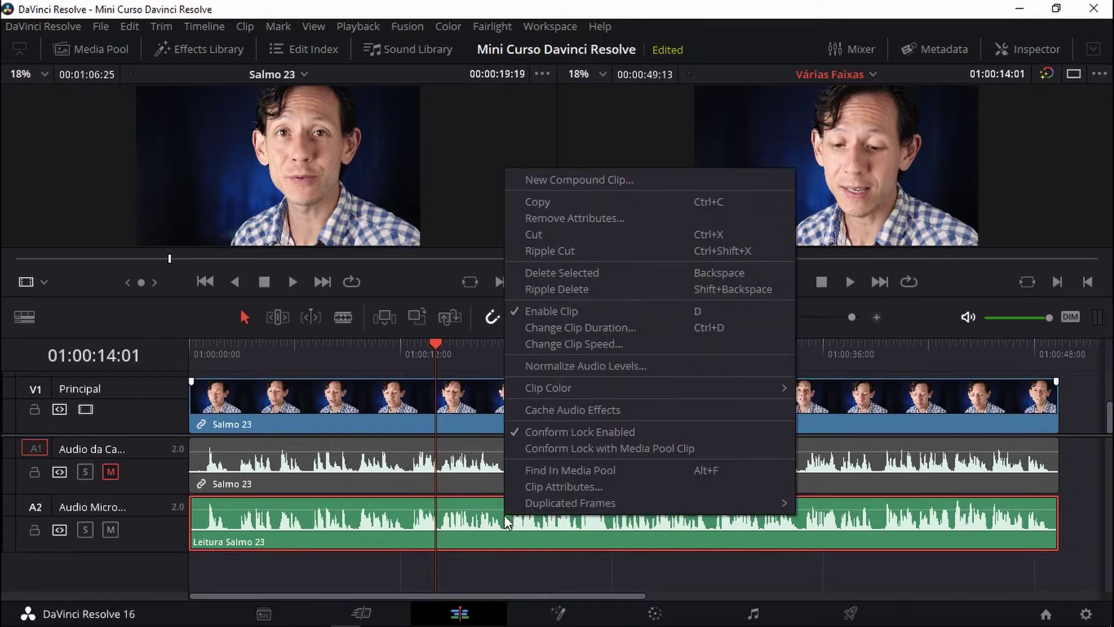
left_click(645, 485)
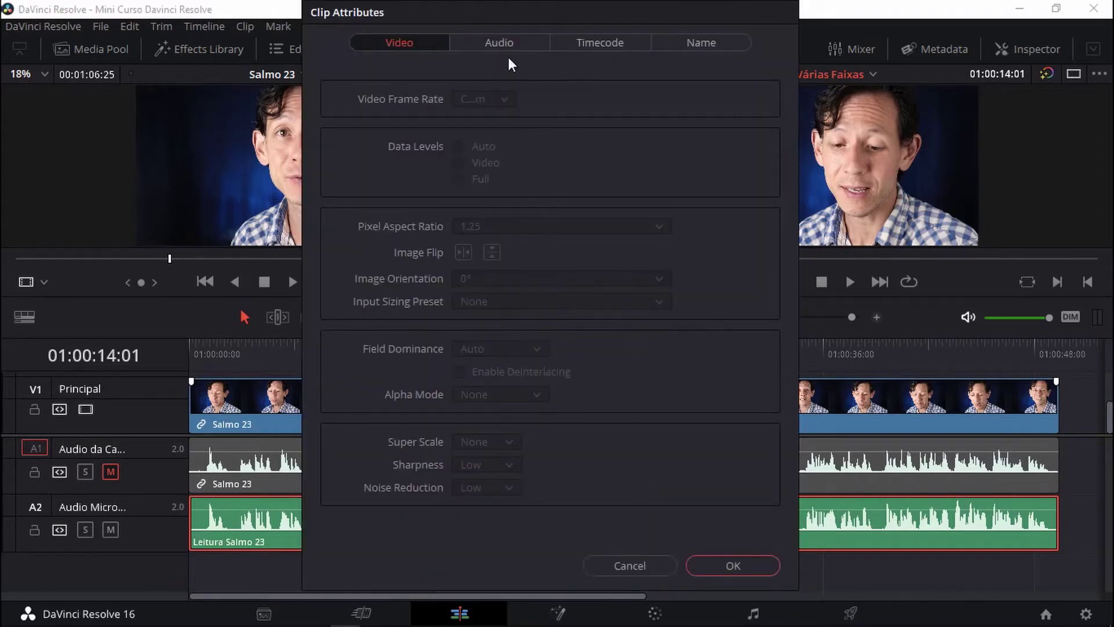
left_click(503, 44)
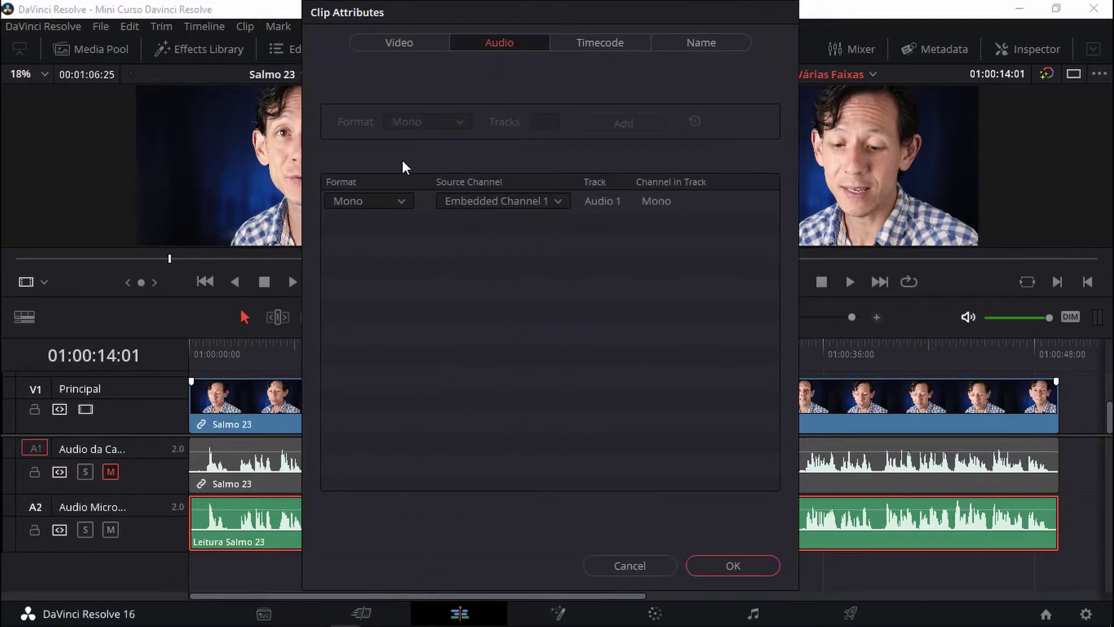
left_click(403, 201)
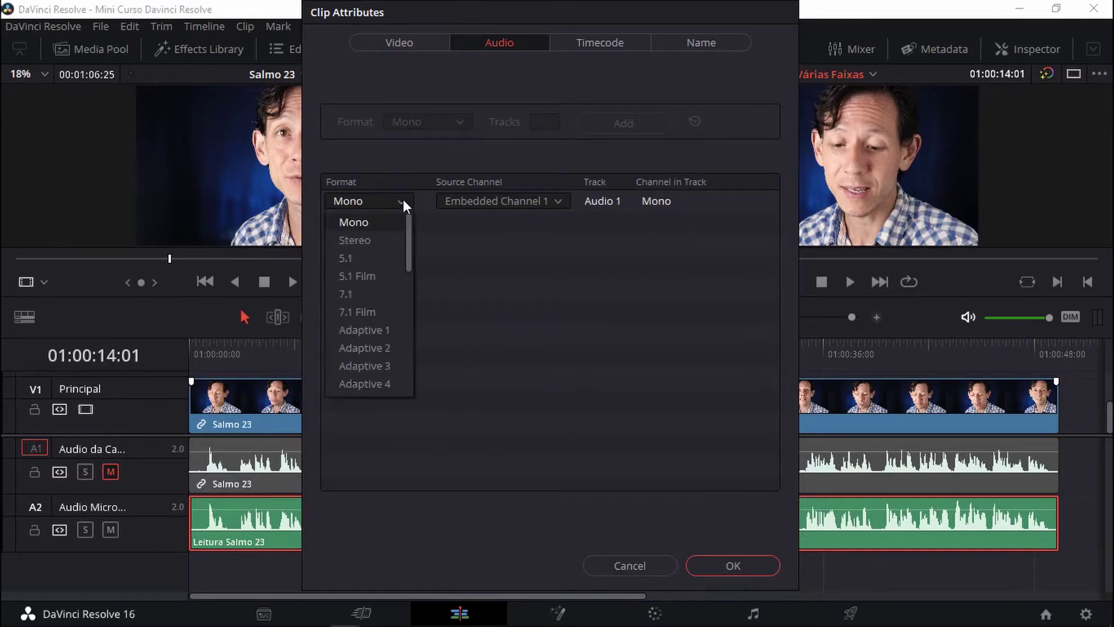
left_click(375, 239)
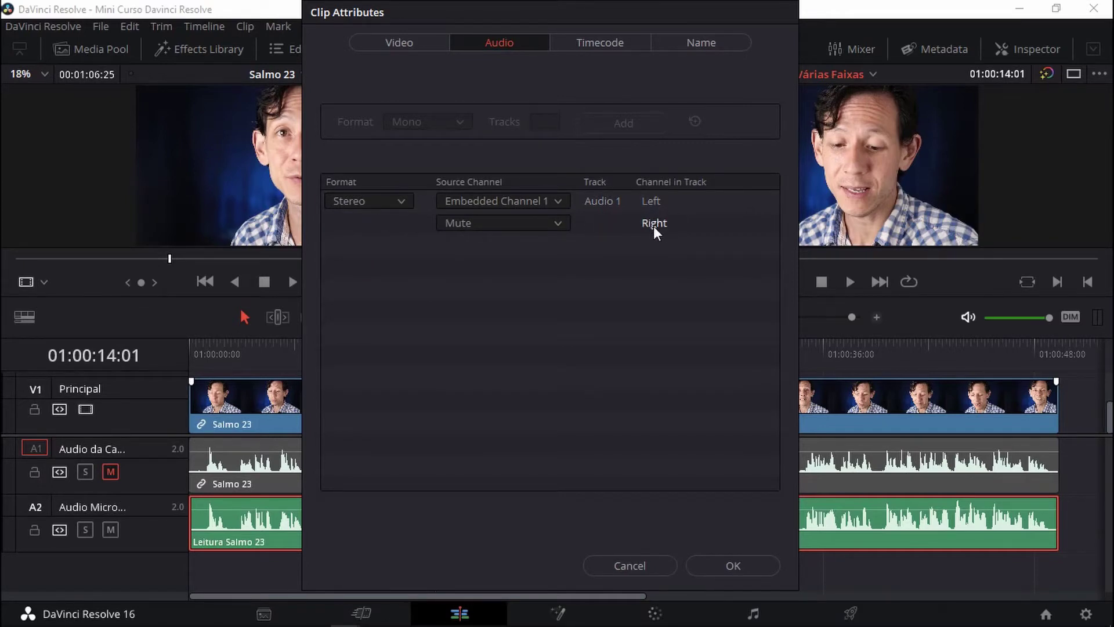
left_click(556, 224)
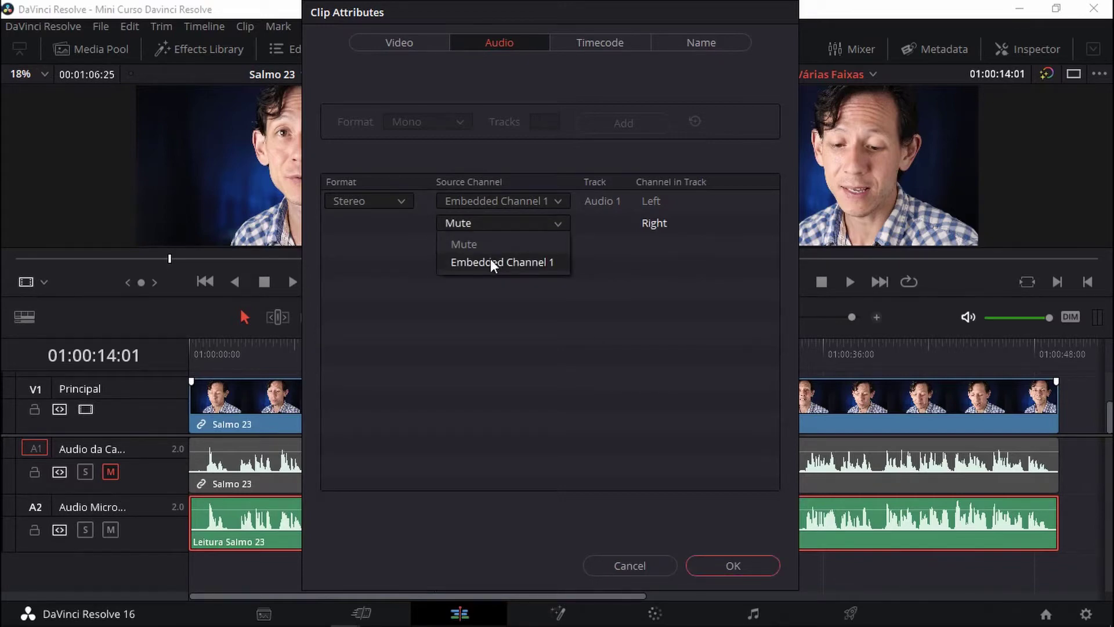
left_click(546, 264)
left_click(732, 567)
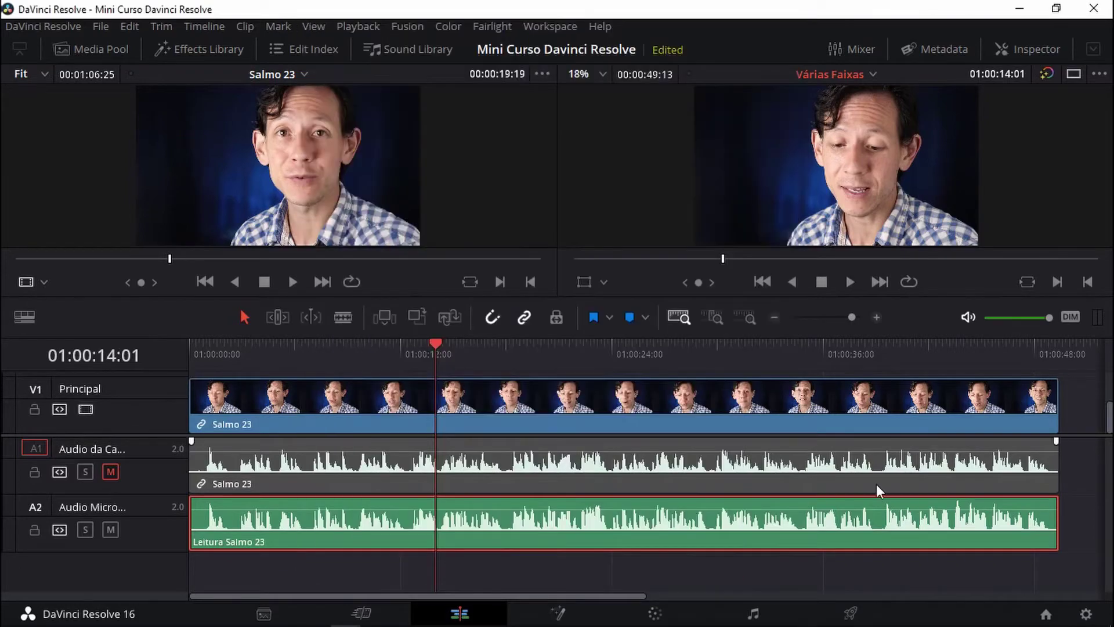
key("space")
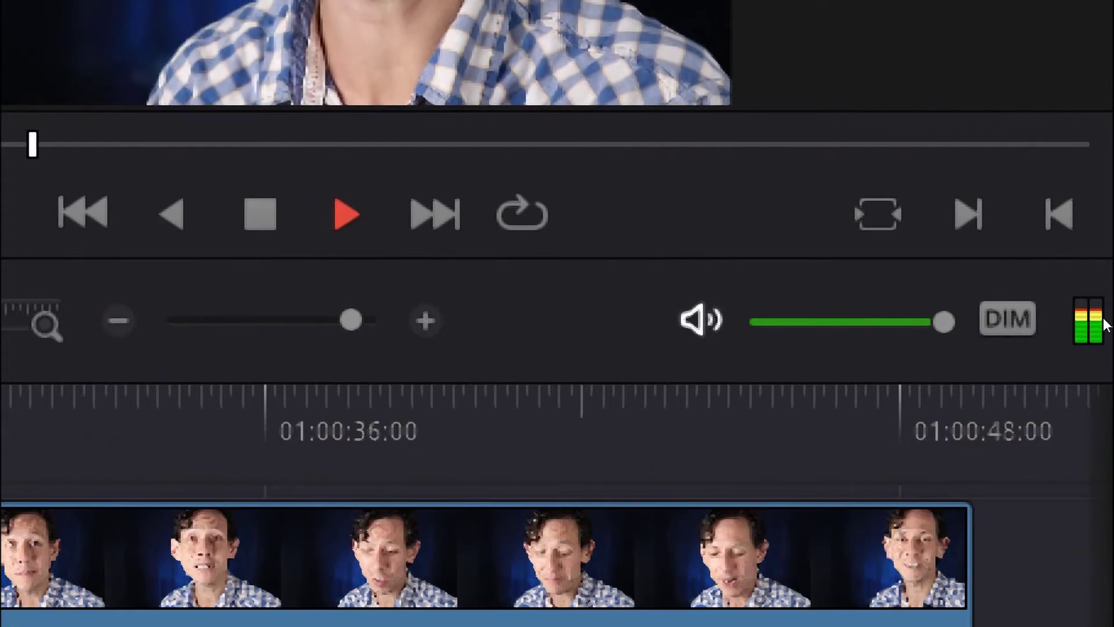
key("space")
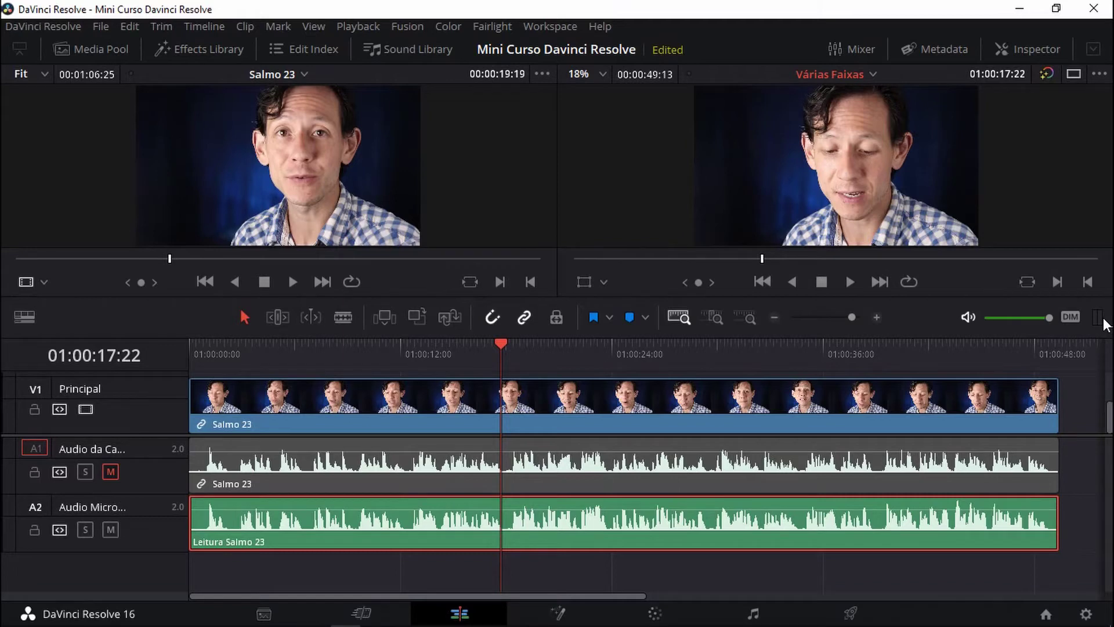
- Try moving the linked Salmo 23 video and camera audio further along the timeline, and undo the move
left_click(341, 487)
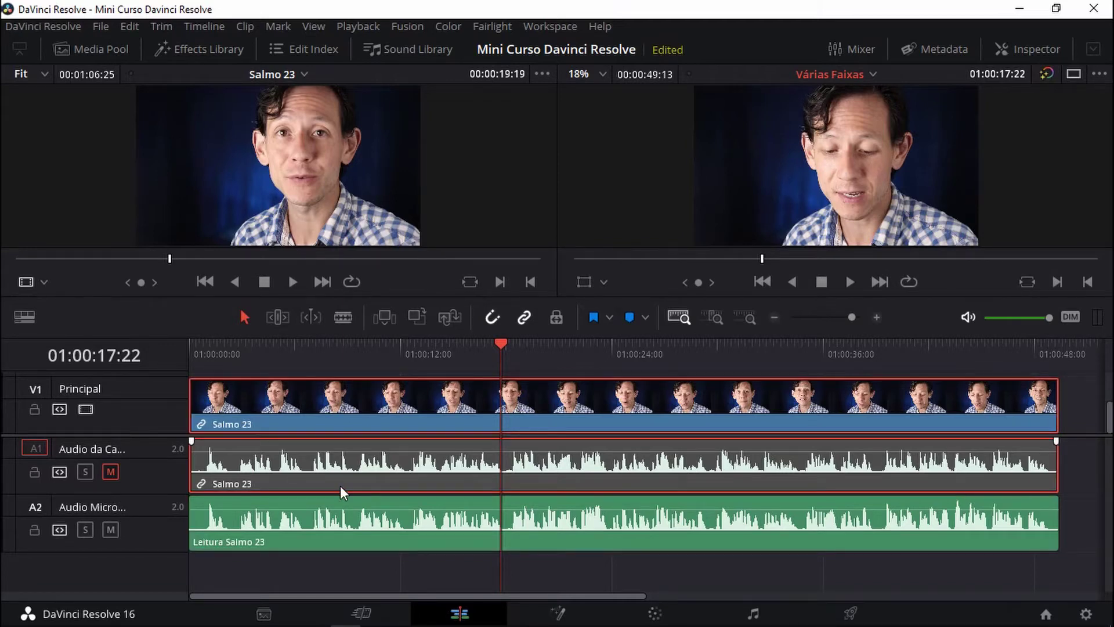
left_click_drag(221, 407, 334, 407)
key("ctrl+z")
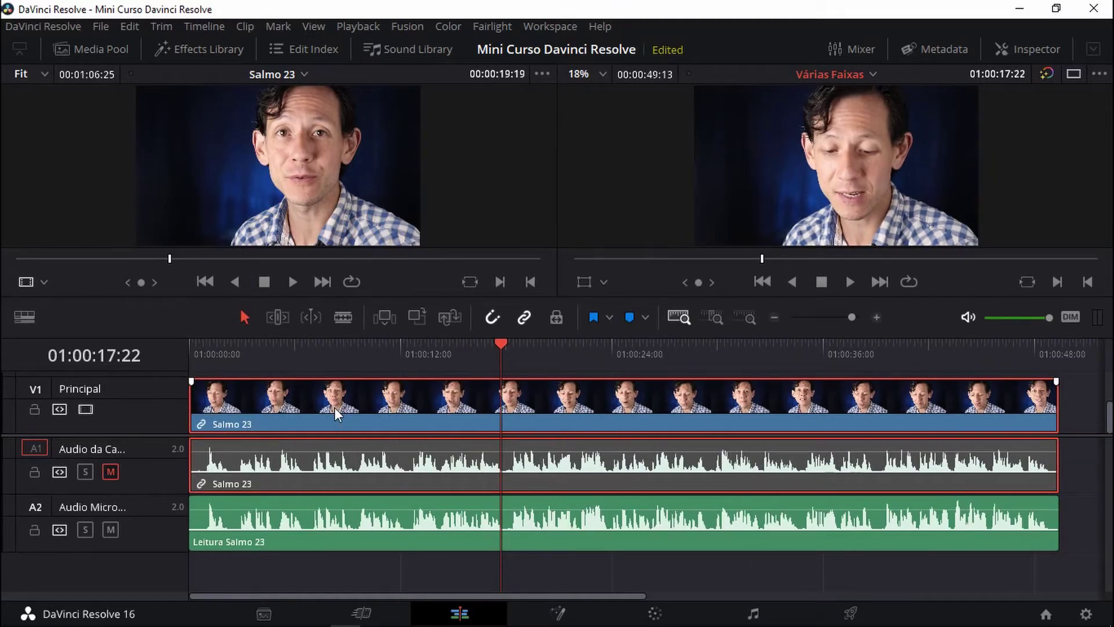
- Link the Salmo 23 video, its camera audio and the Leitura Salmo 23 microphone clip together, and check that they select as one
left_click(1071, 448)
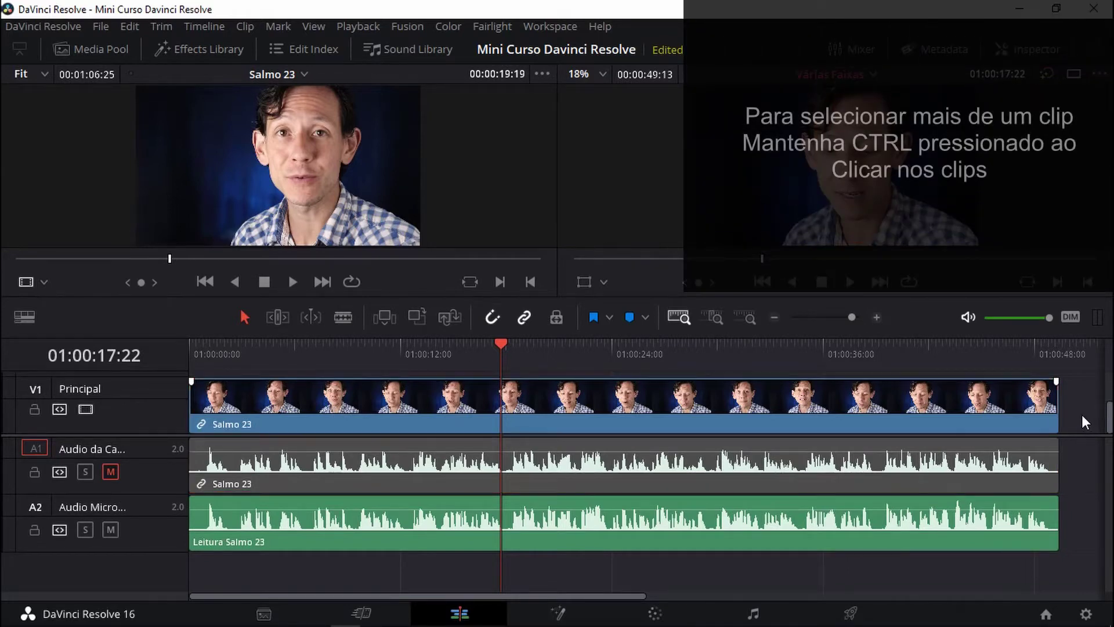
left_click(318, 411)
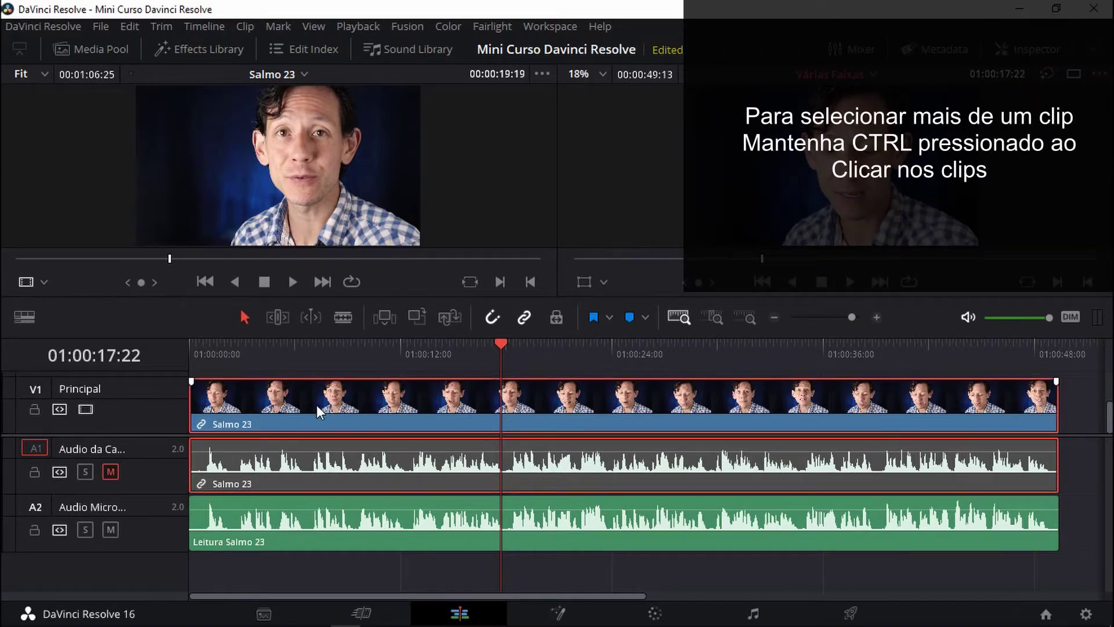
left_click(302, 524, "ctrl")
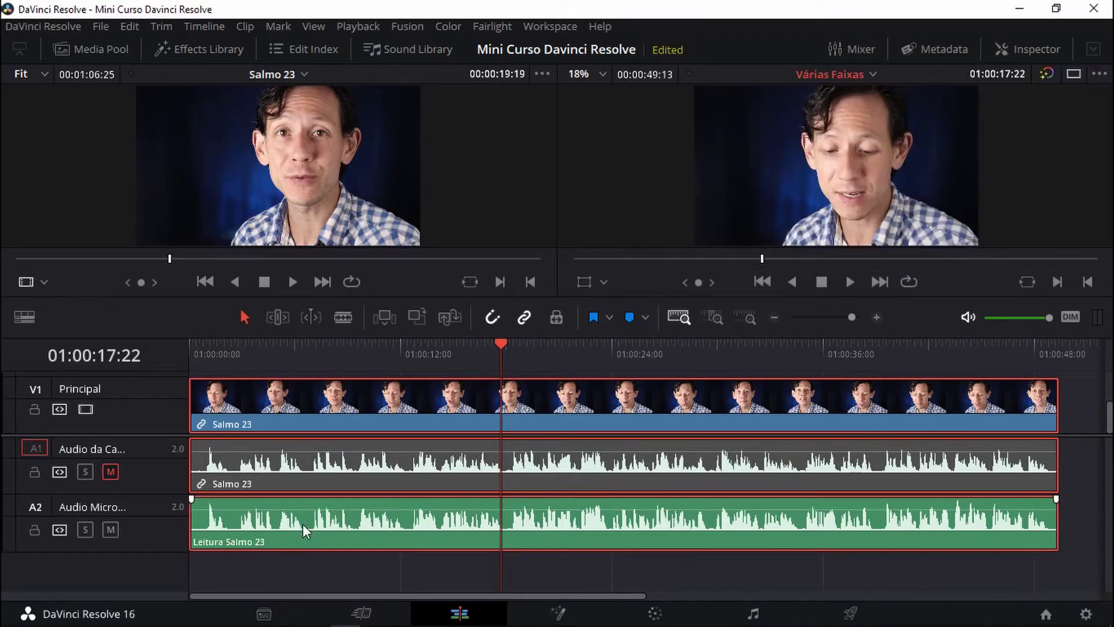
right_click(340, 527)
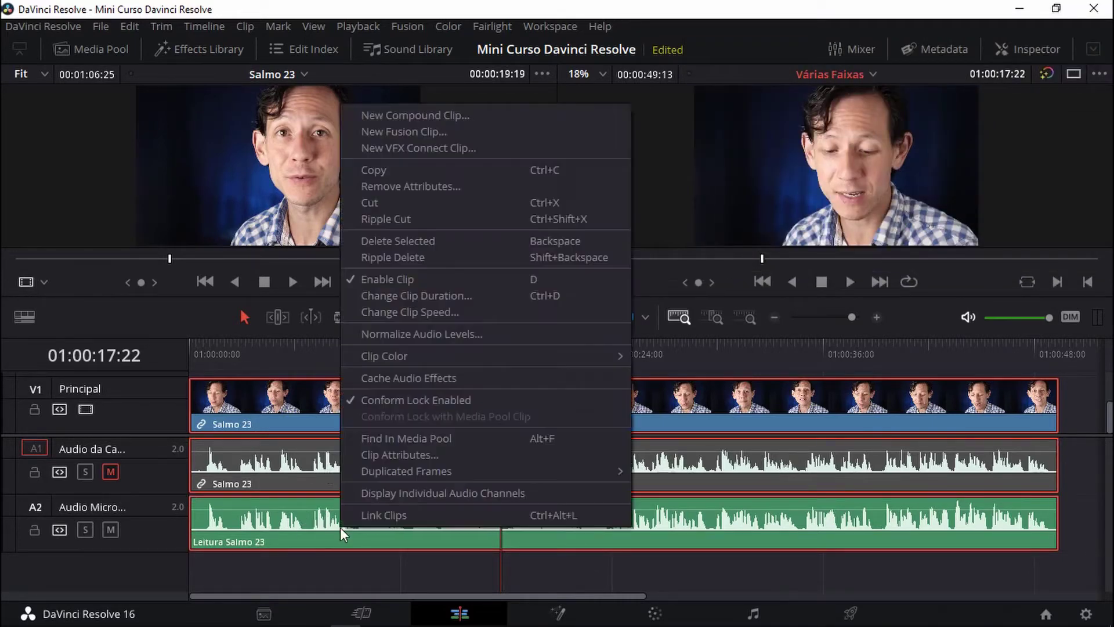
left_click(608, 513)
left_click(470, 569)
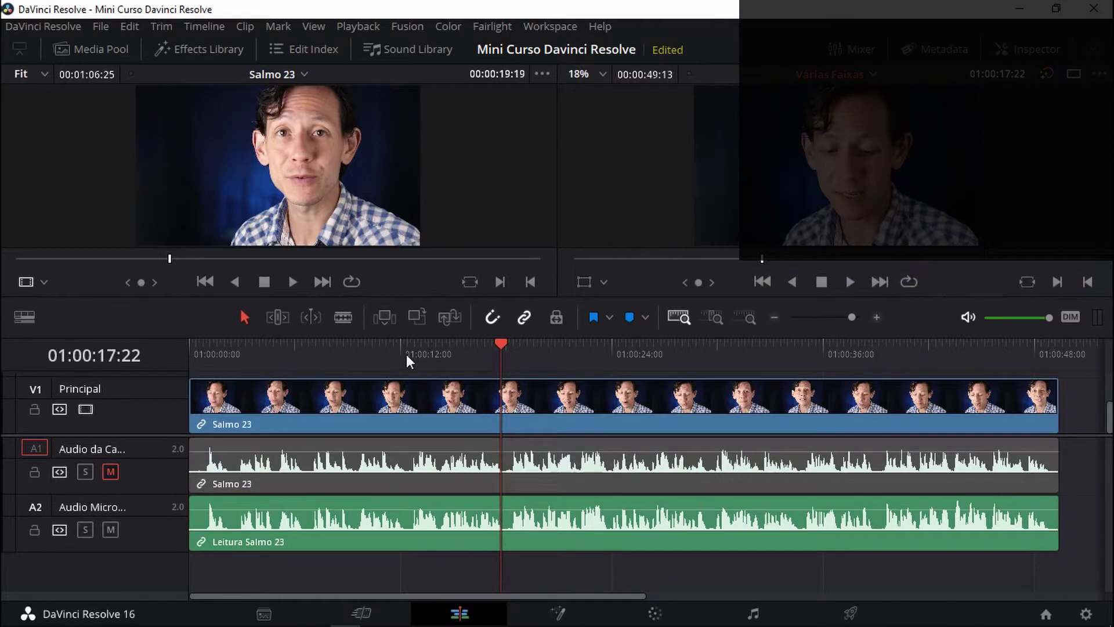
left_click_drag(264, 400, 242, 414)
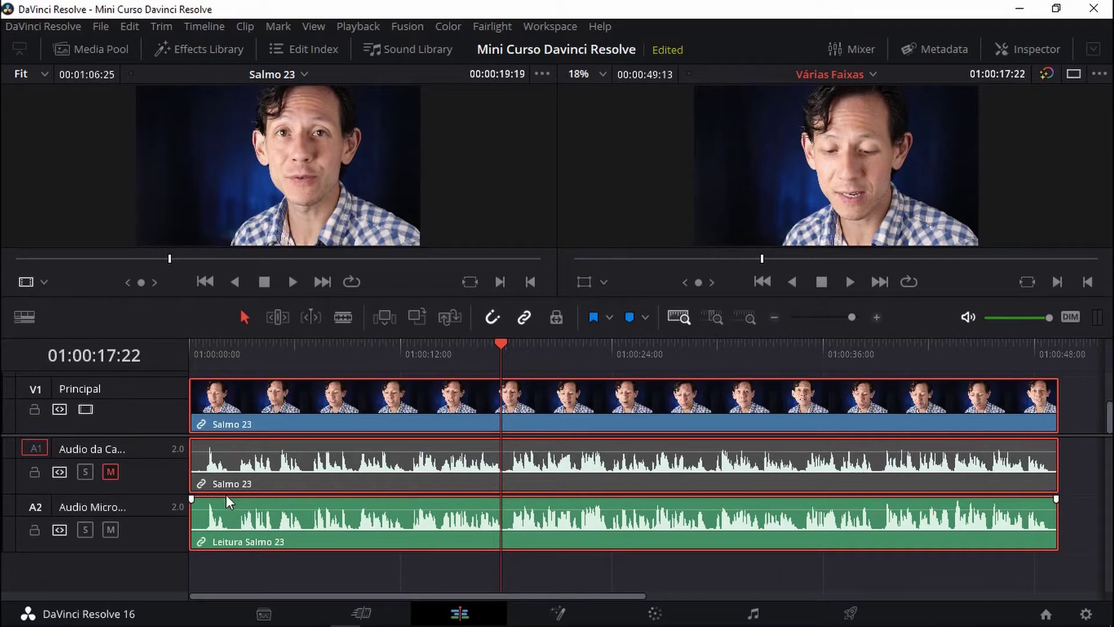
- Try deleting the Audio da Camera track, and undo the deletion
right_click(150, 474)
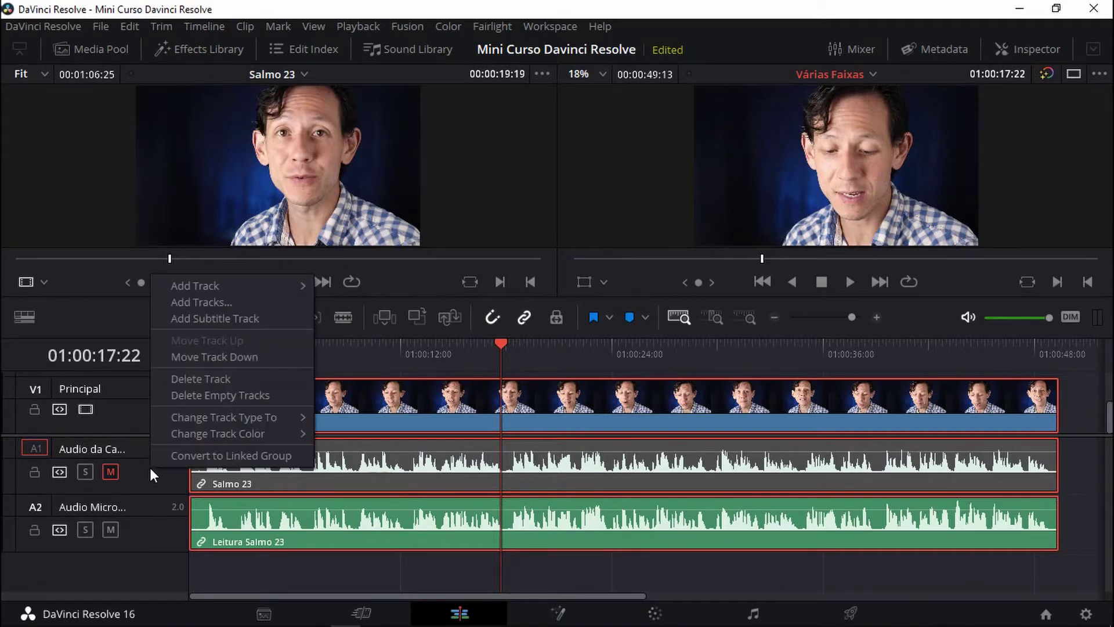
left_click(234, 380)
key("ctrl+z")
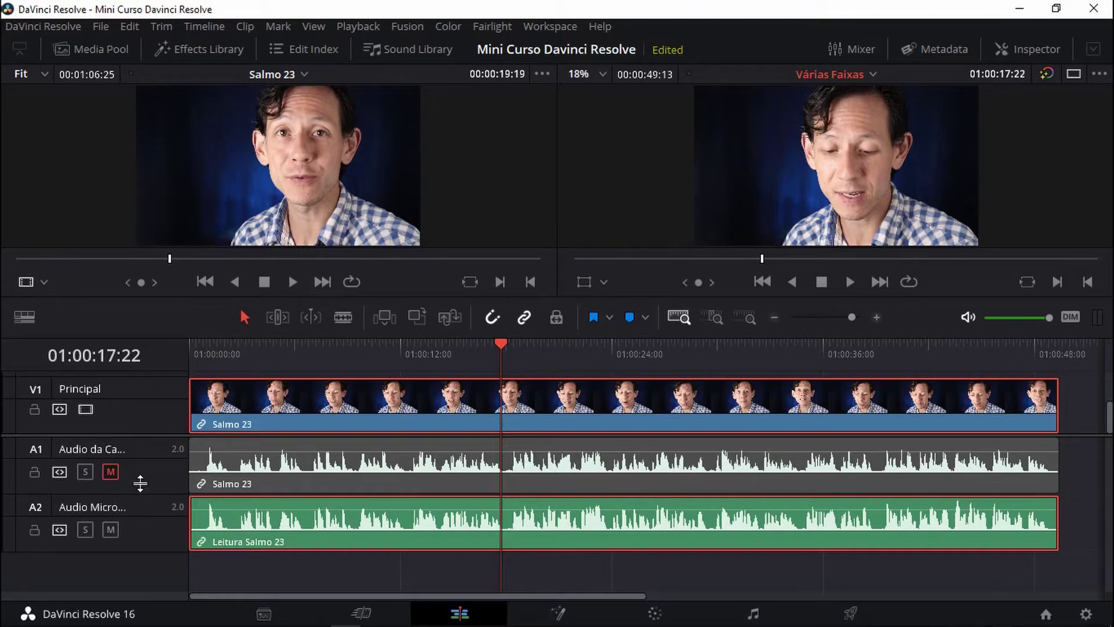
- Add a stereo audio track below the microphone track and name it Música
right_click(141, 535)
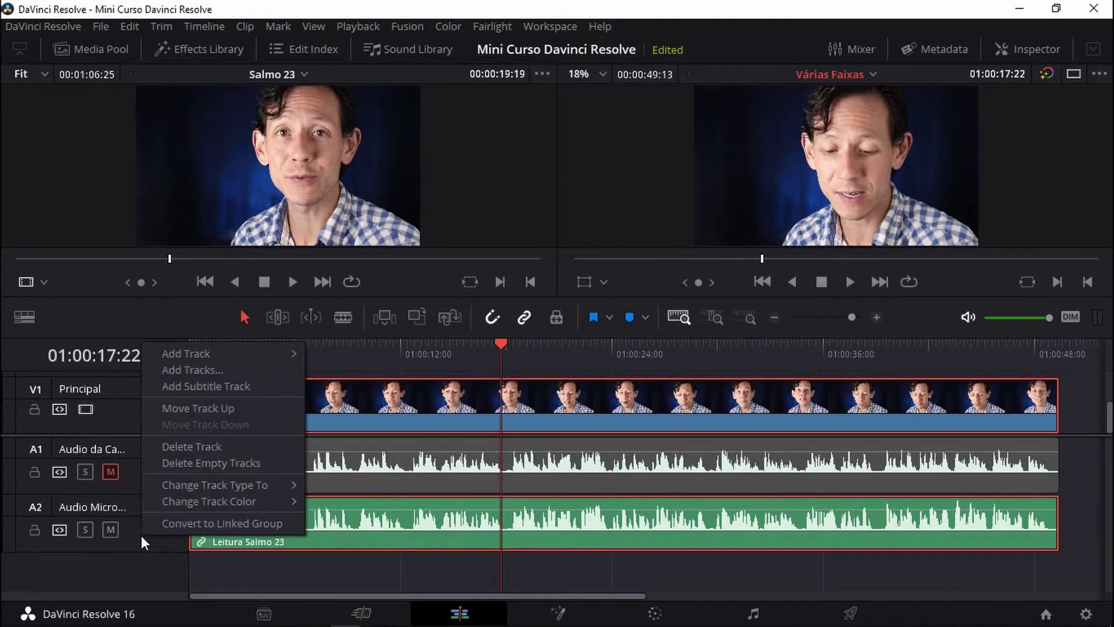
mouse_move(250, 352)
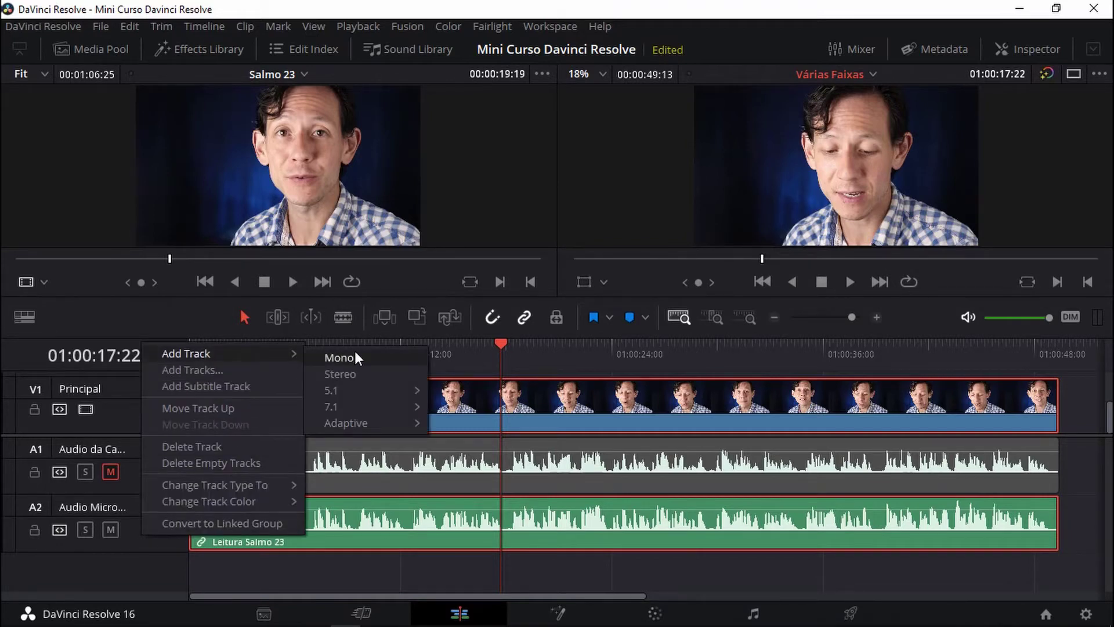
left_click(359, 371)
scroll(159, 542, "down", 1)
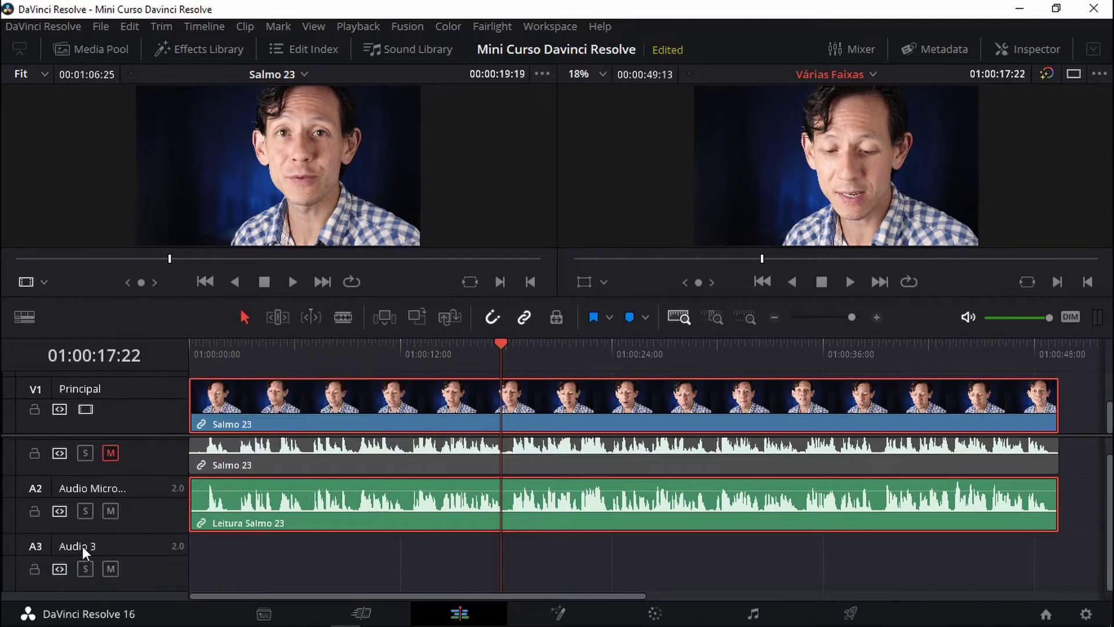
type("Música")
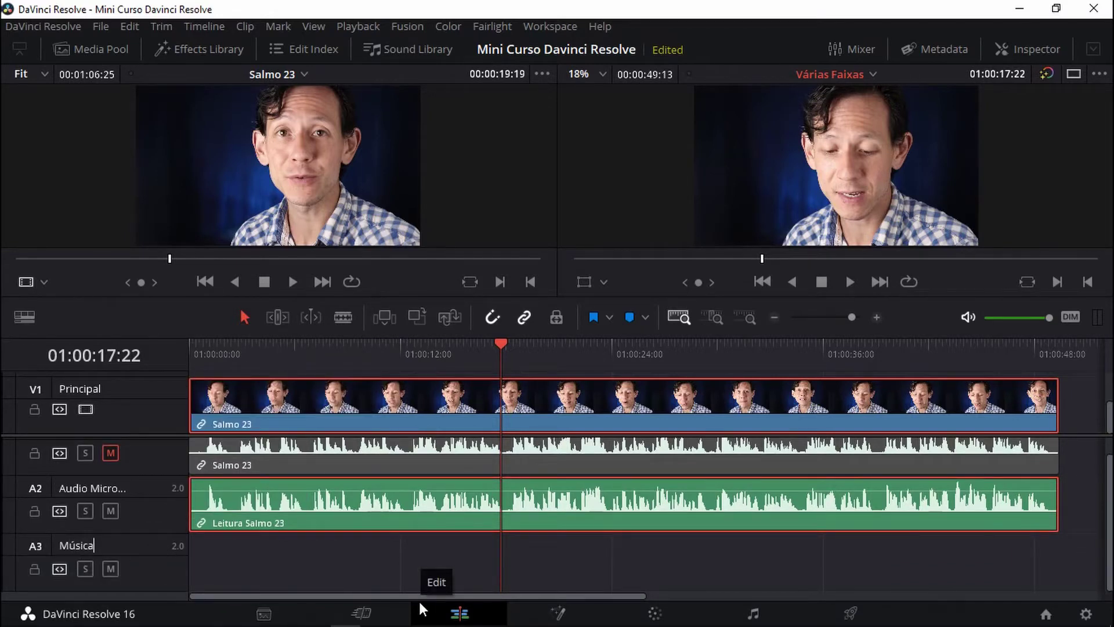
- Load Lullaby - JVNA.mp3 from the Músicas bin into the source viewer and hide the media pool
left_click(109, 50)
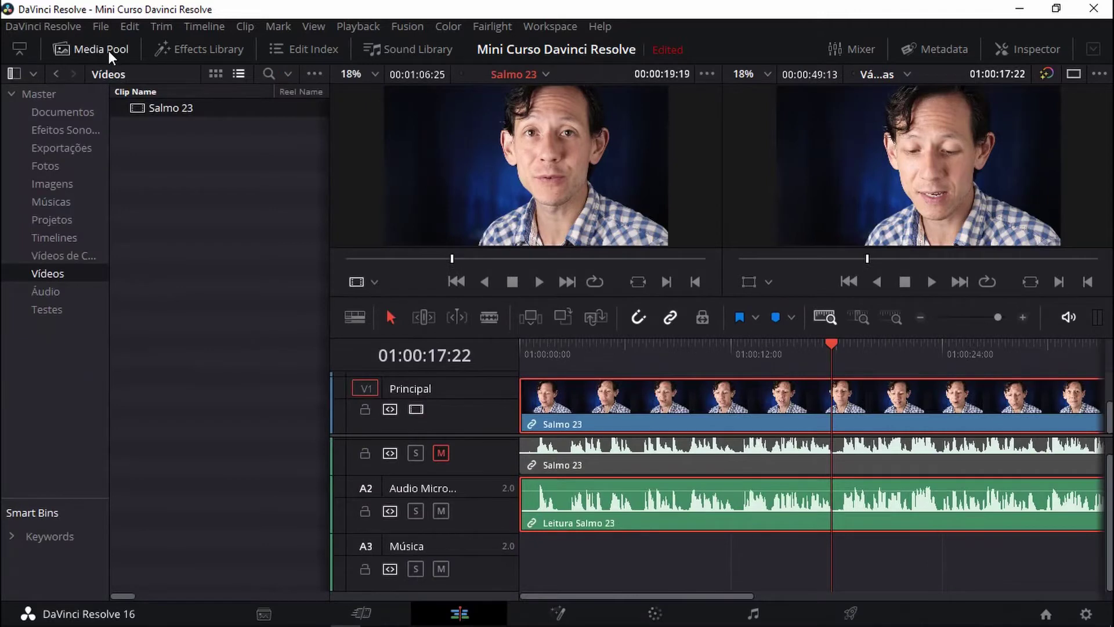
left_click(65, 203)
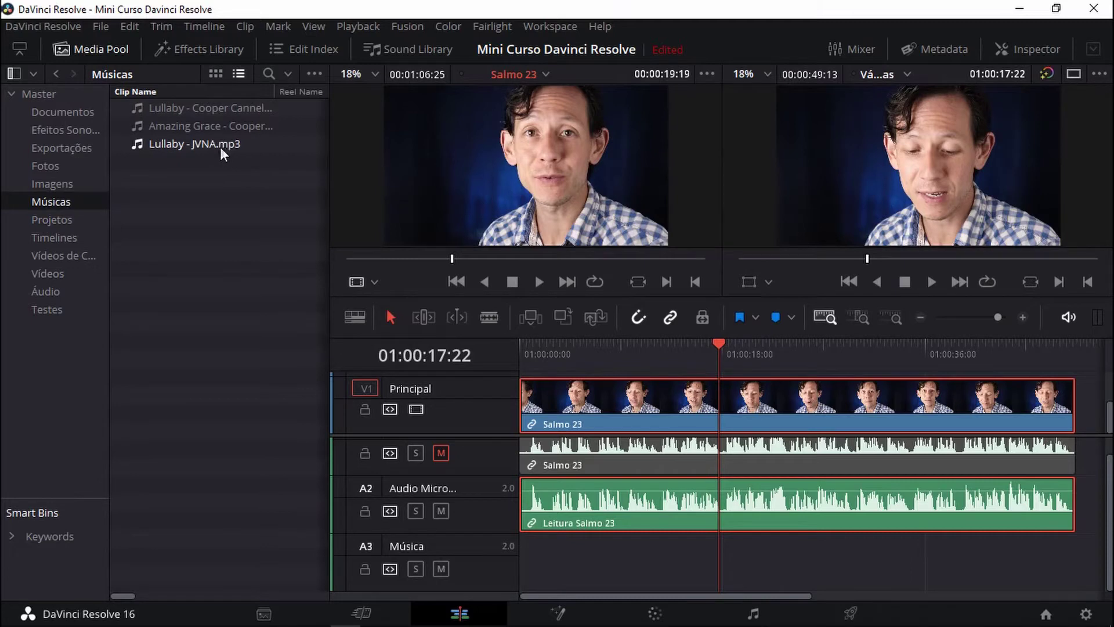
double_click(153, 144)
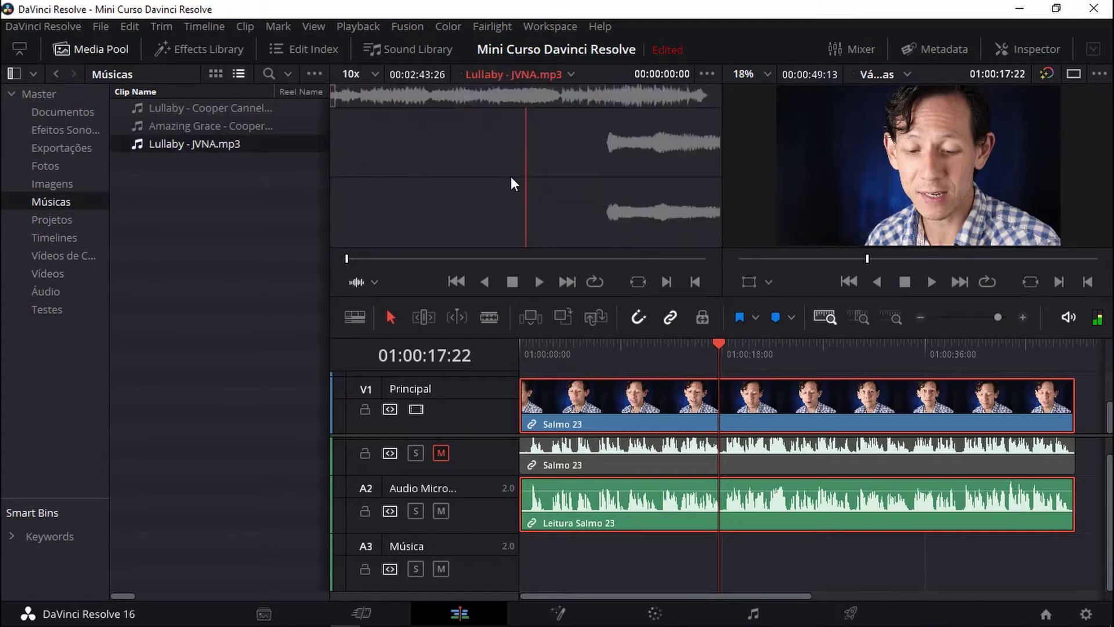
left_click(96, 49)
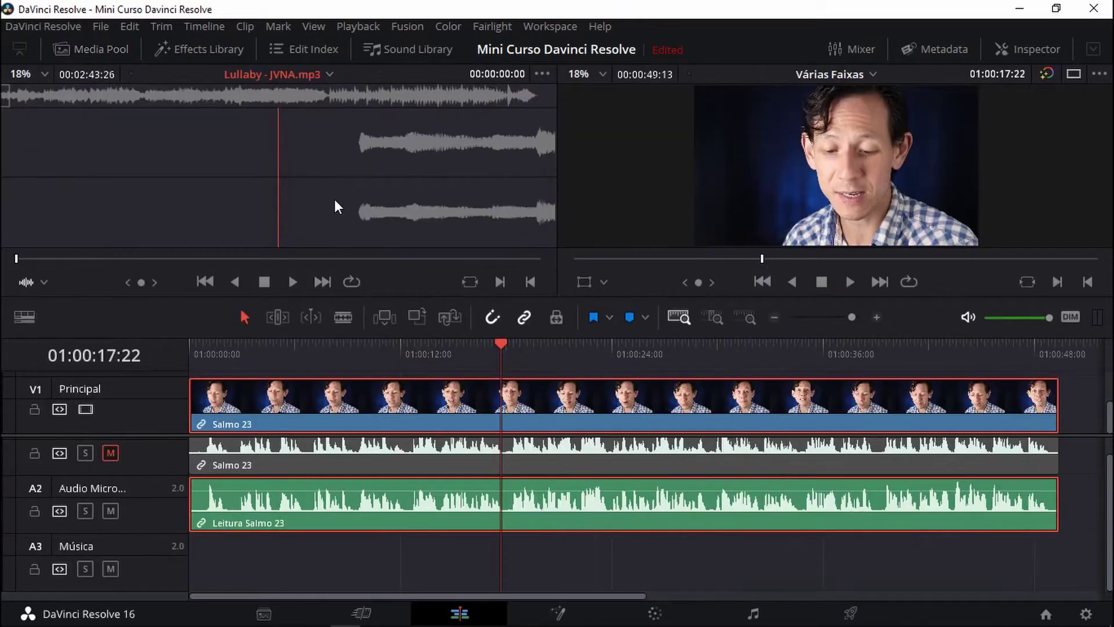
- Mark the song from 00:00:00:24 to 00:00:41:24 and place that range at the start of the Música track
key("space")
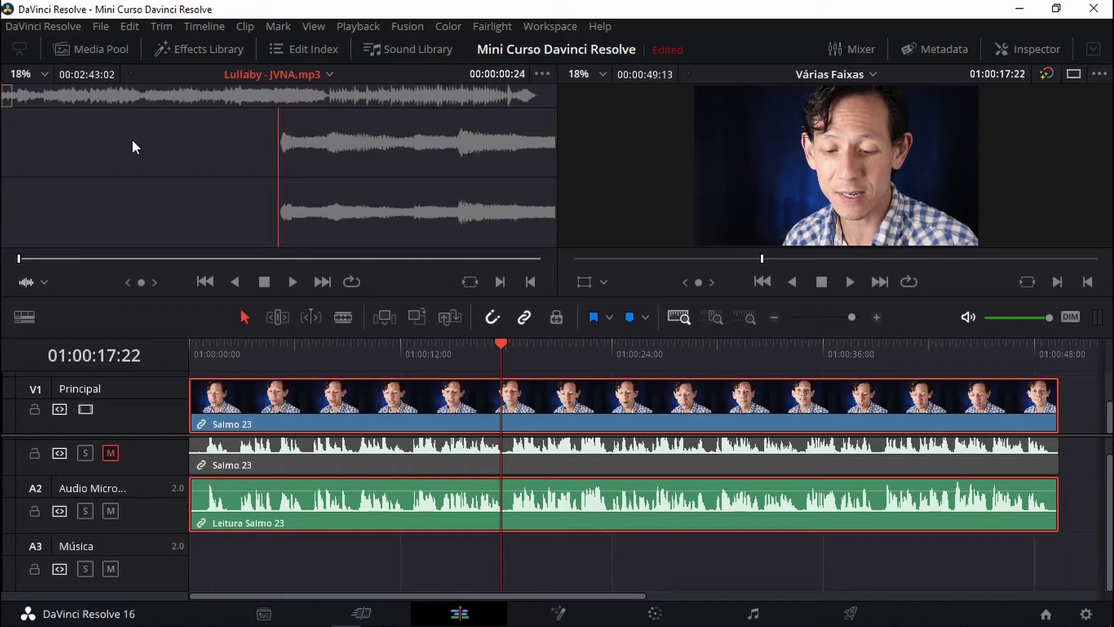
left_click(151, 258)
key("o")
left_click_drag(133, 152, 190, 565)
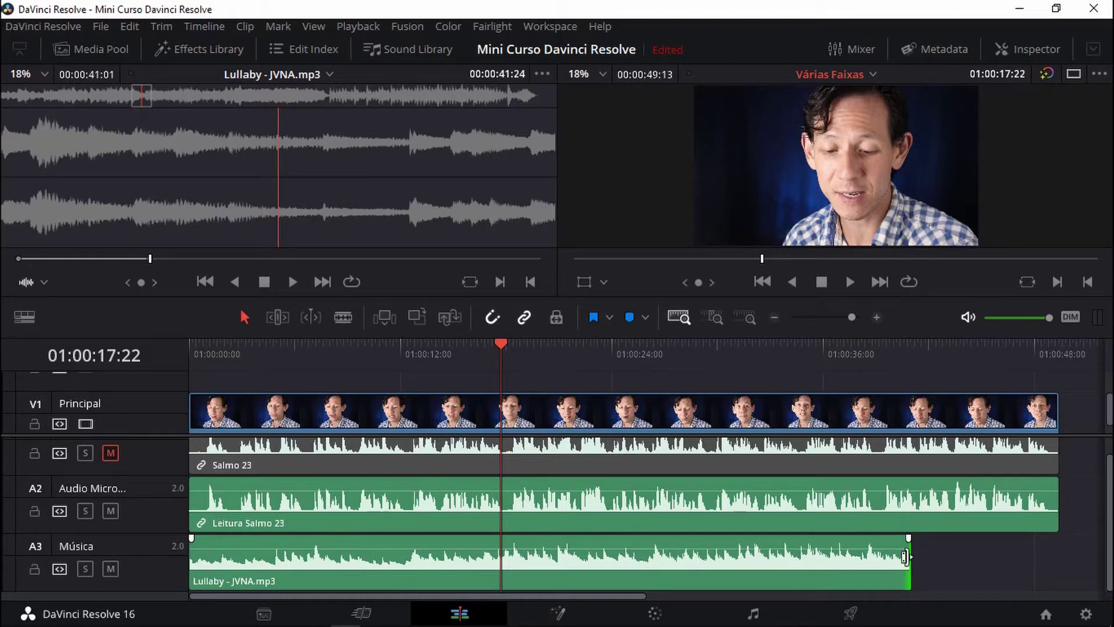
- Extend the music clip to the end of the Salmo 23 video, and play the timeline from the start to hear the mix
left_click_drag(905, 557, 1057, 557)
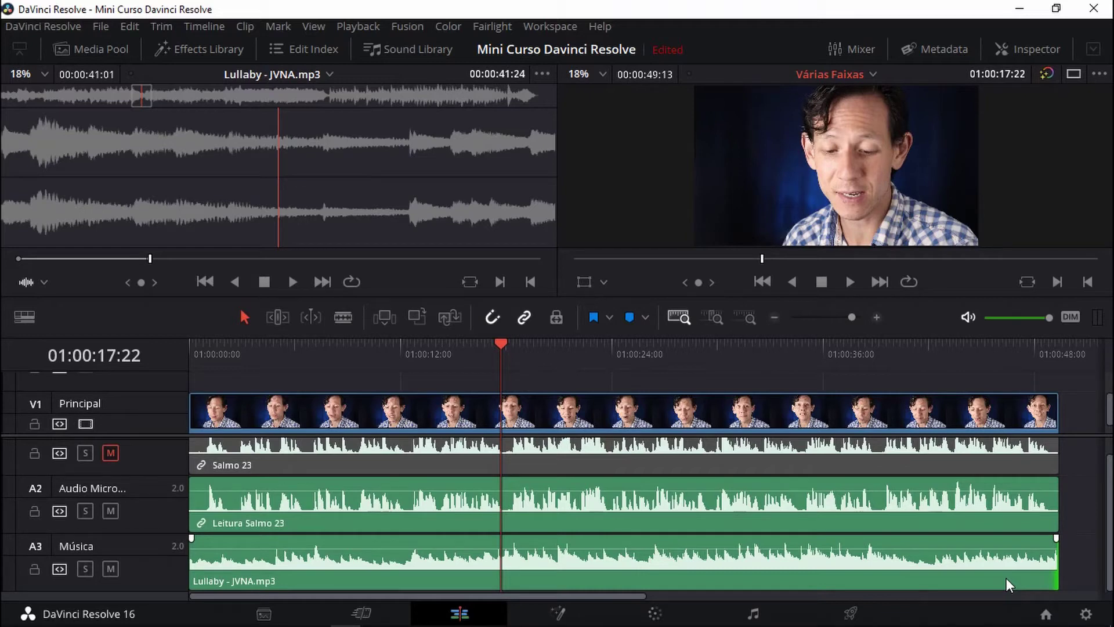
left_click(195, 354)
key("space")
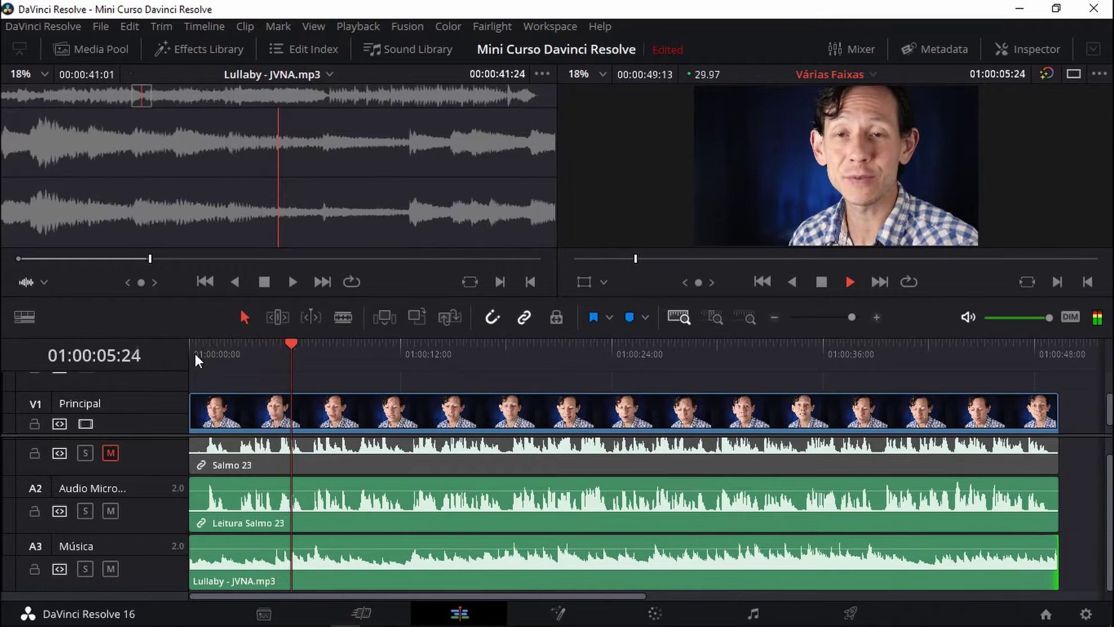
key("space")
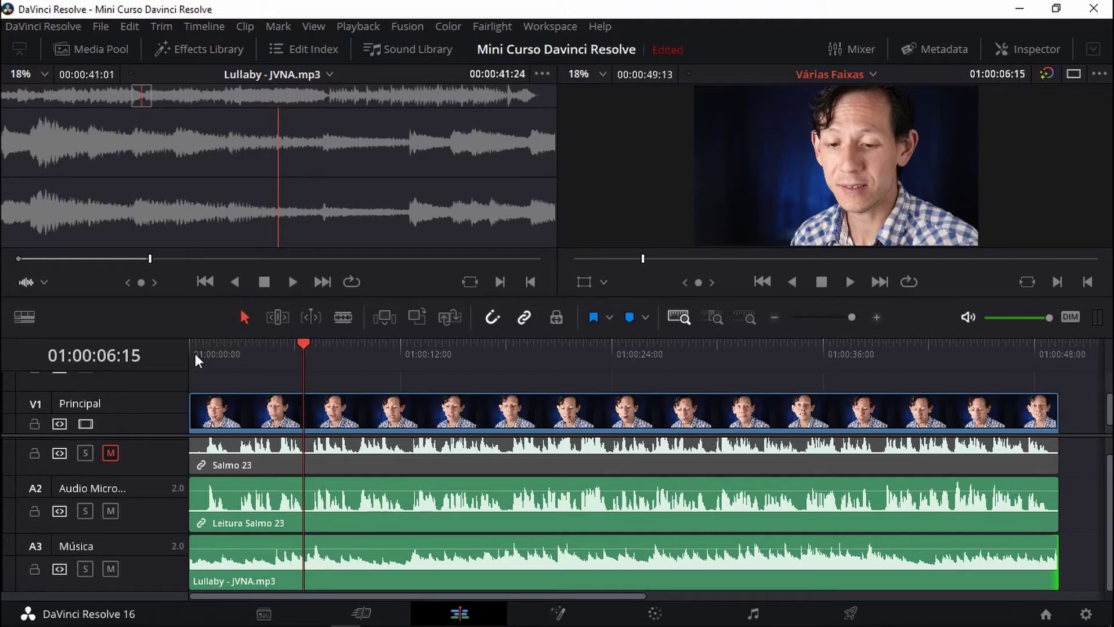
- Try the music clip's volume at 5.23 dB, lower it to about -8.72 dB, and play the mix
left_click(496, 578)
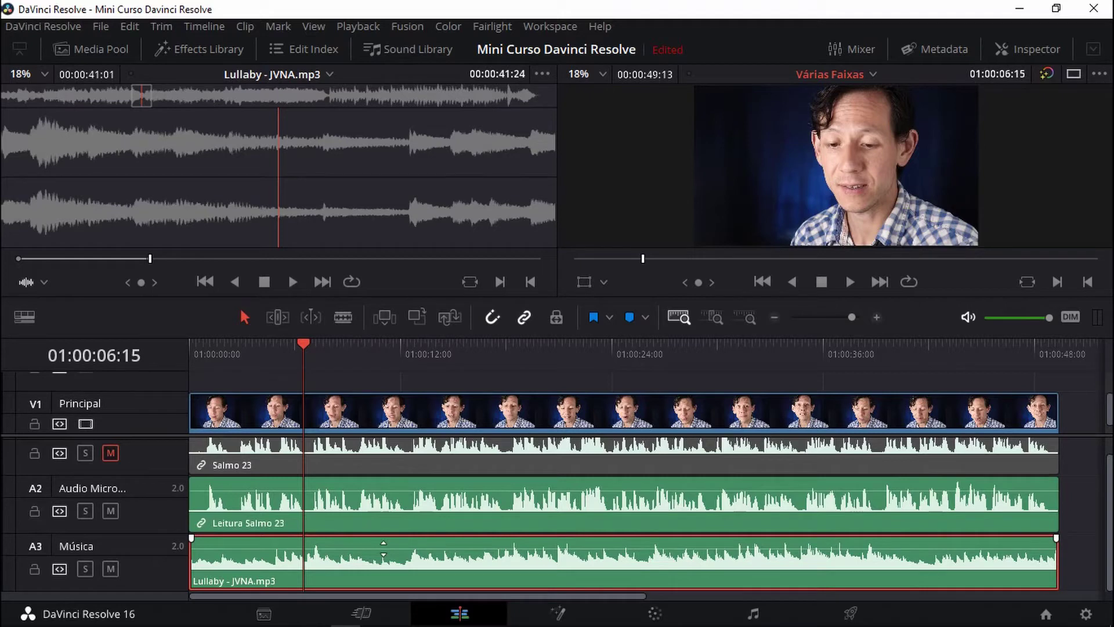
left_click_drag(383, 548, 381, 541)
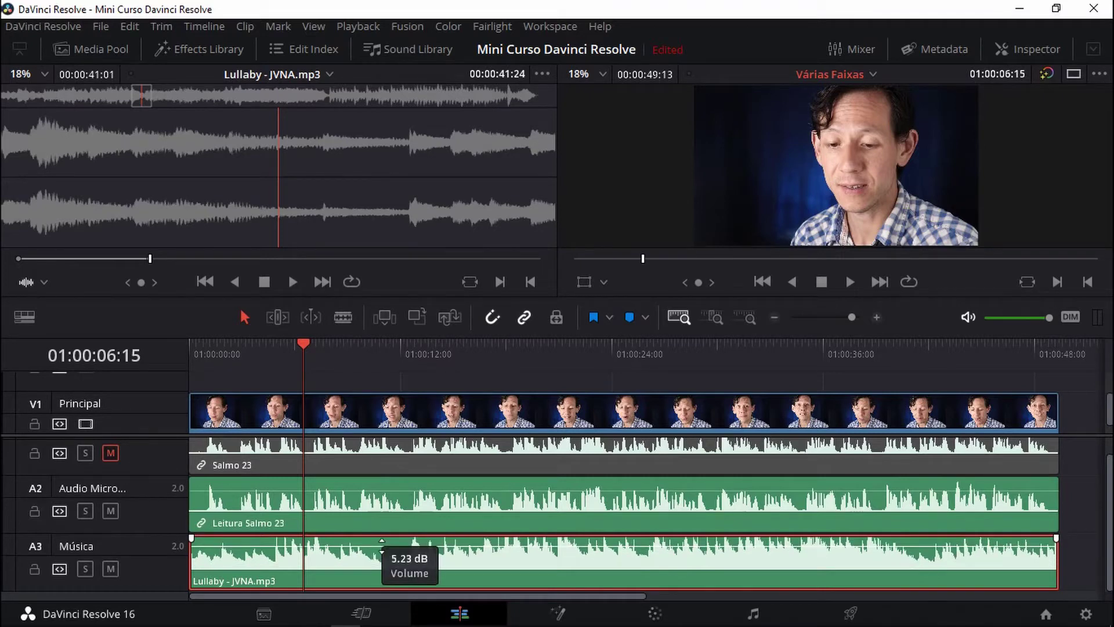
left_click_drag(382, 541, 382, 550)
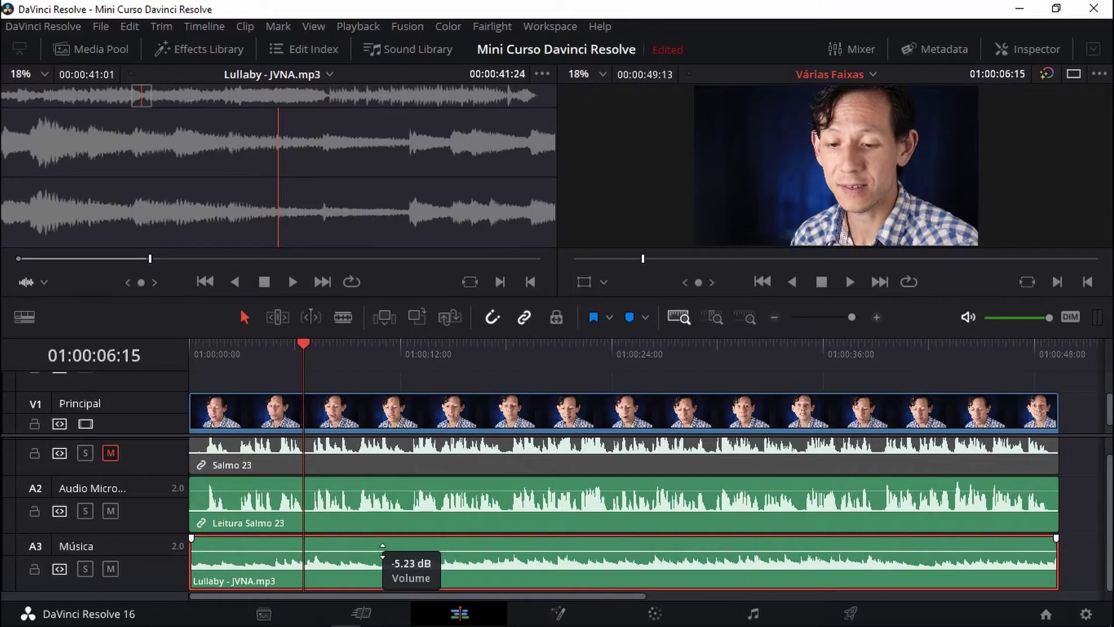
key("space")
key("space")
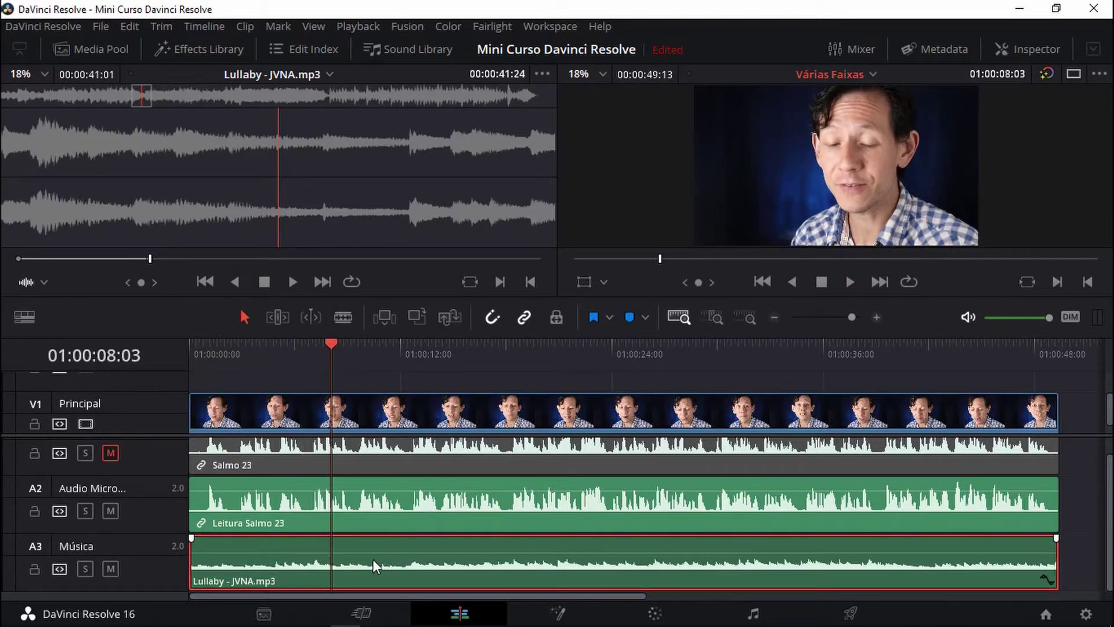
- Set the Lullaby clip's volume to -14 and play the timeline to check it against the voice
left_click(1032, 49)
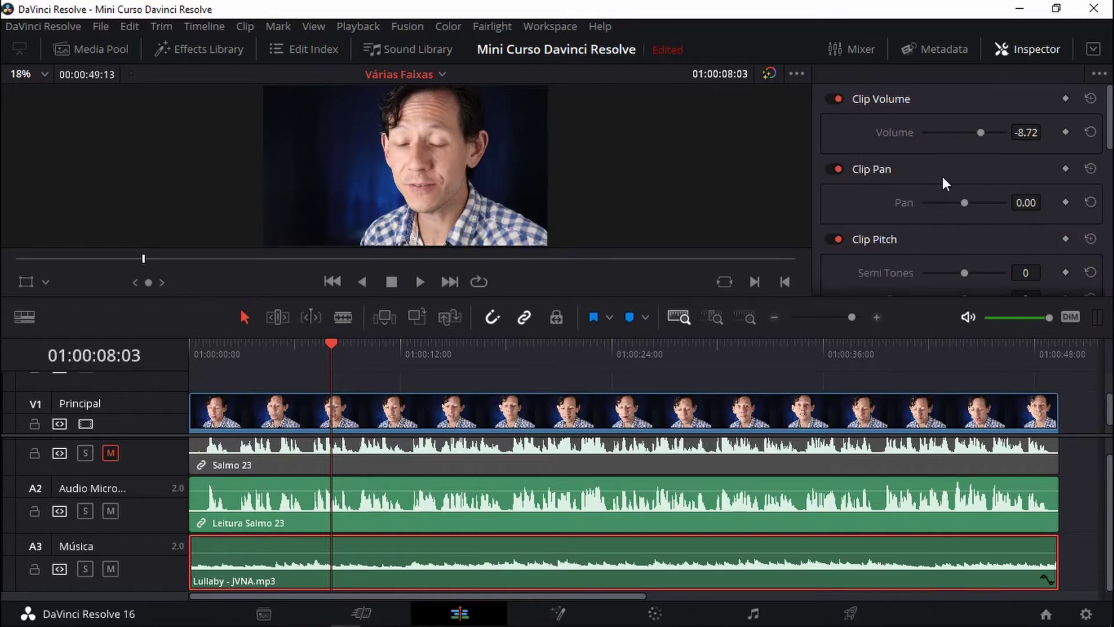
type("-14")
key("Return")
key("space")
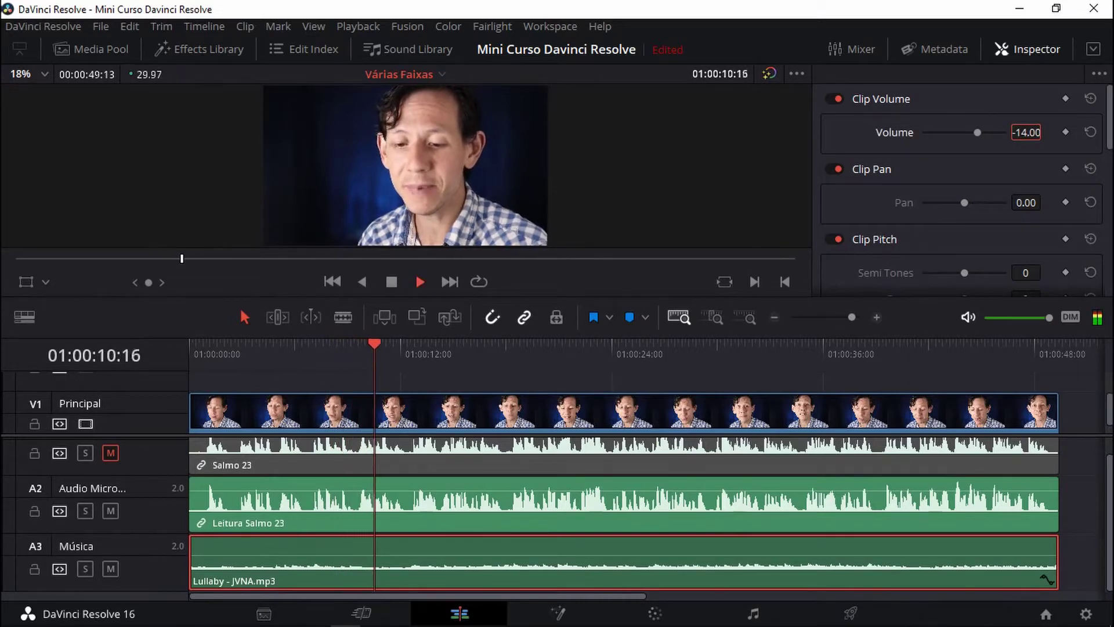
key("space")
- Try panning the music clip to the left channel, and reset its pan
left_click(983, 166)
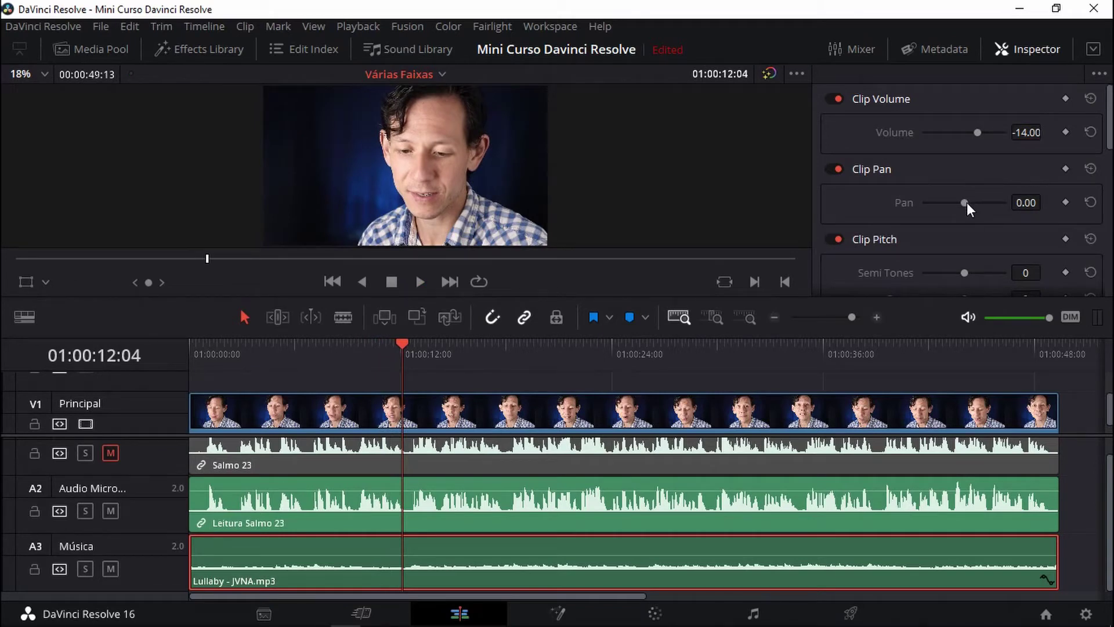
left_click_drag(963, 201, 920, 206)
left_click(1090, 202)
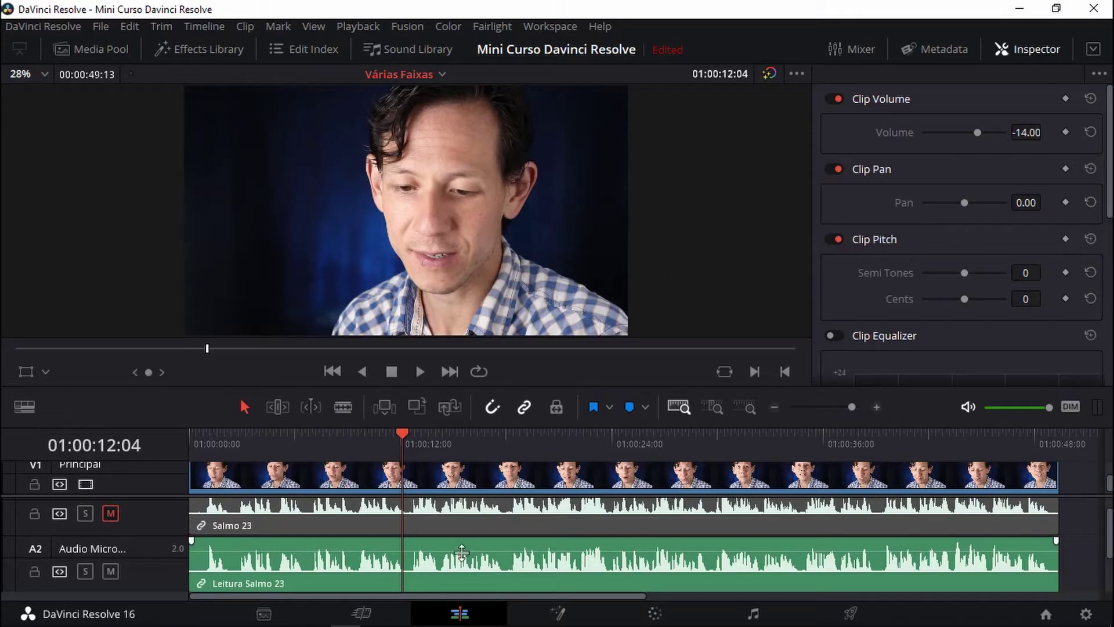
- Try the voice clips' pitch at 8 and -10 semitones during playback, and reset the semitones
left_click(442, 571)
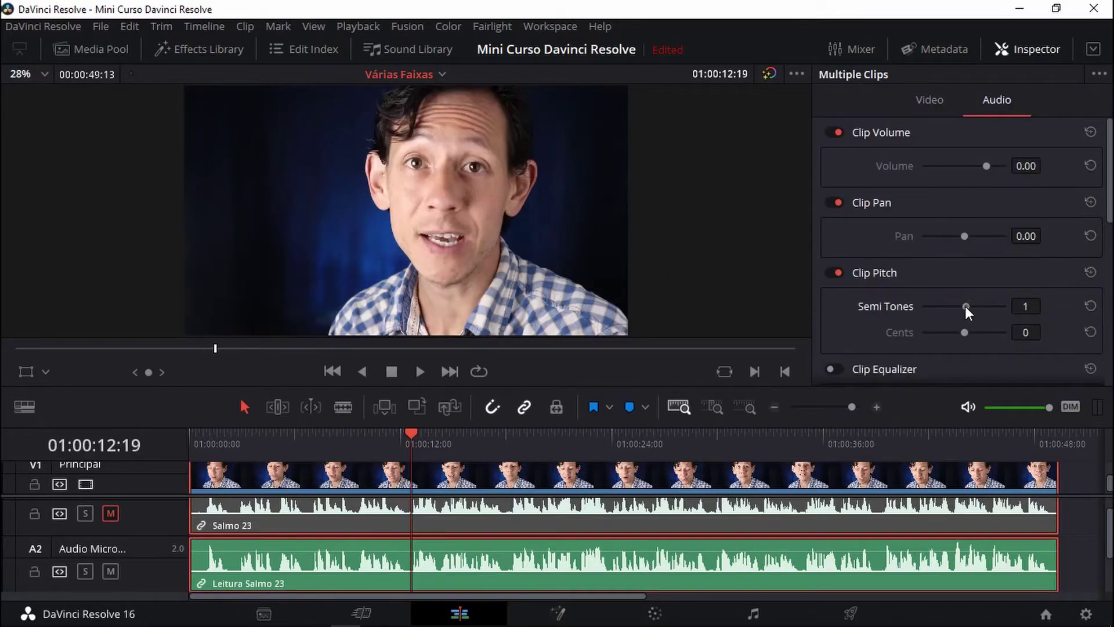
left_click_drag(965, 305, 975, 308)
key("space")
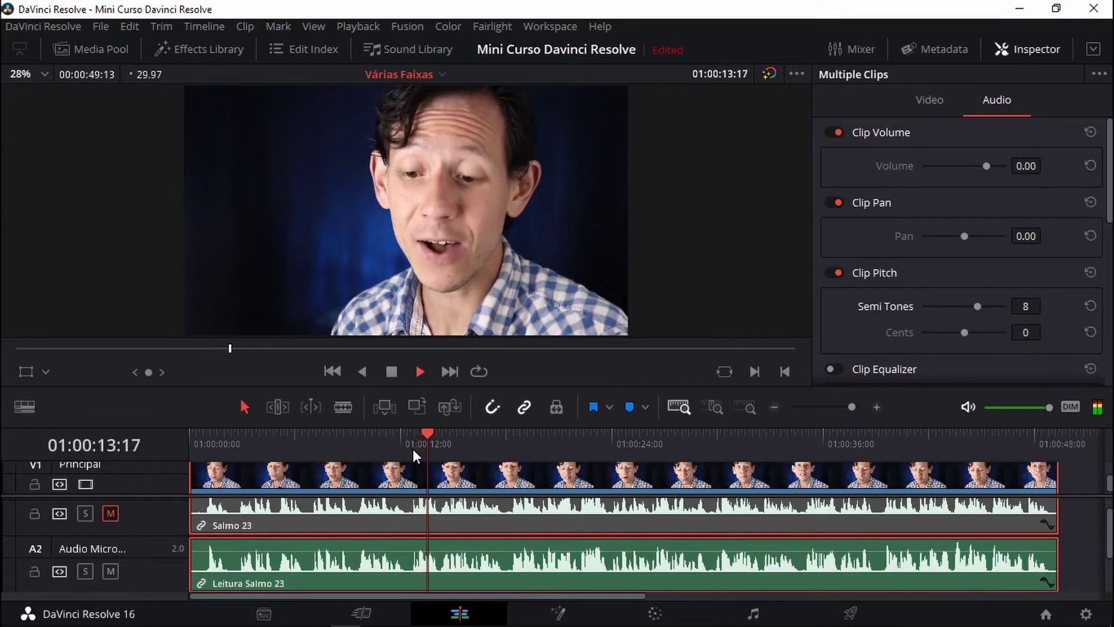
left_click_drag(978, 305, 947, 306)
key("space")
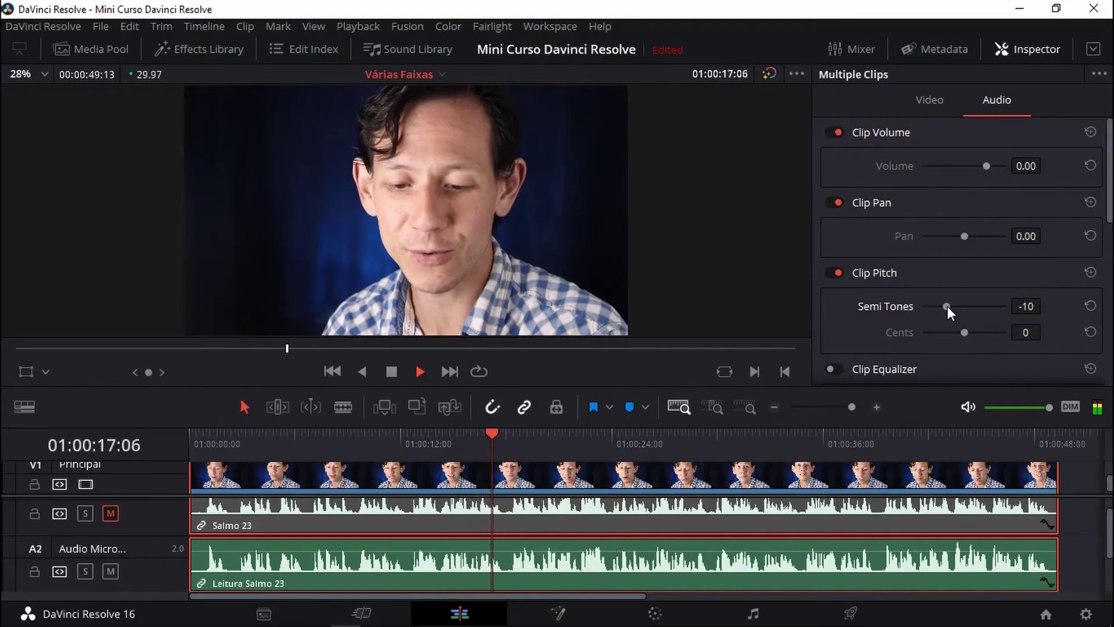
key("space")
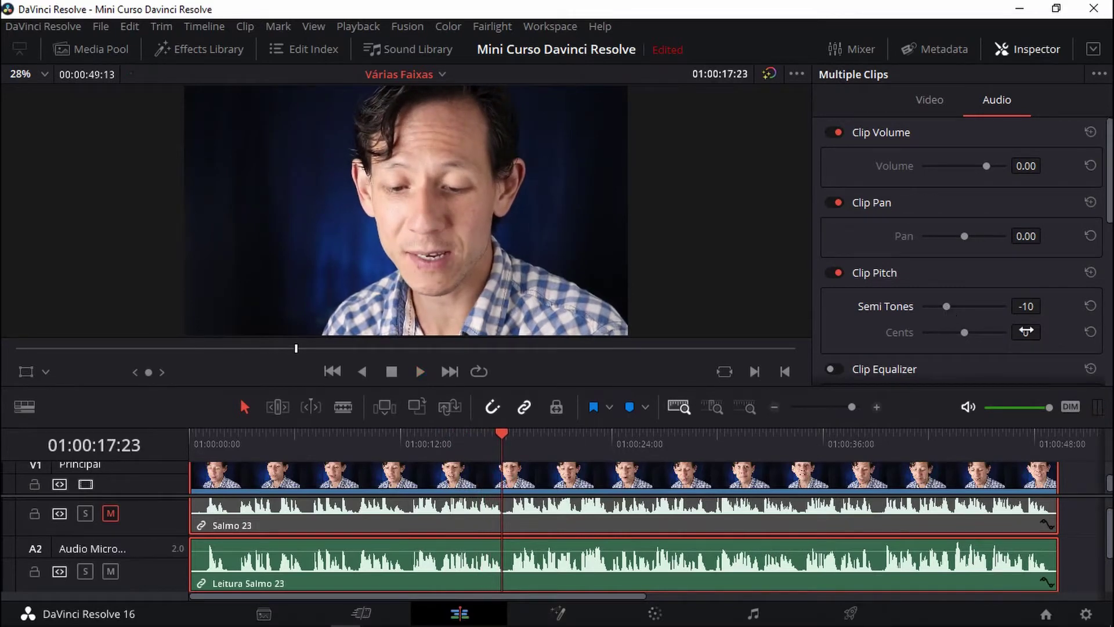
left_click(1090, 306)
- Enable the Clip Equalizer for the selected linked voice clips
scroll(1105, 225, "down", 3)
scroll(1105, 226, "down", 1)
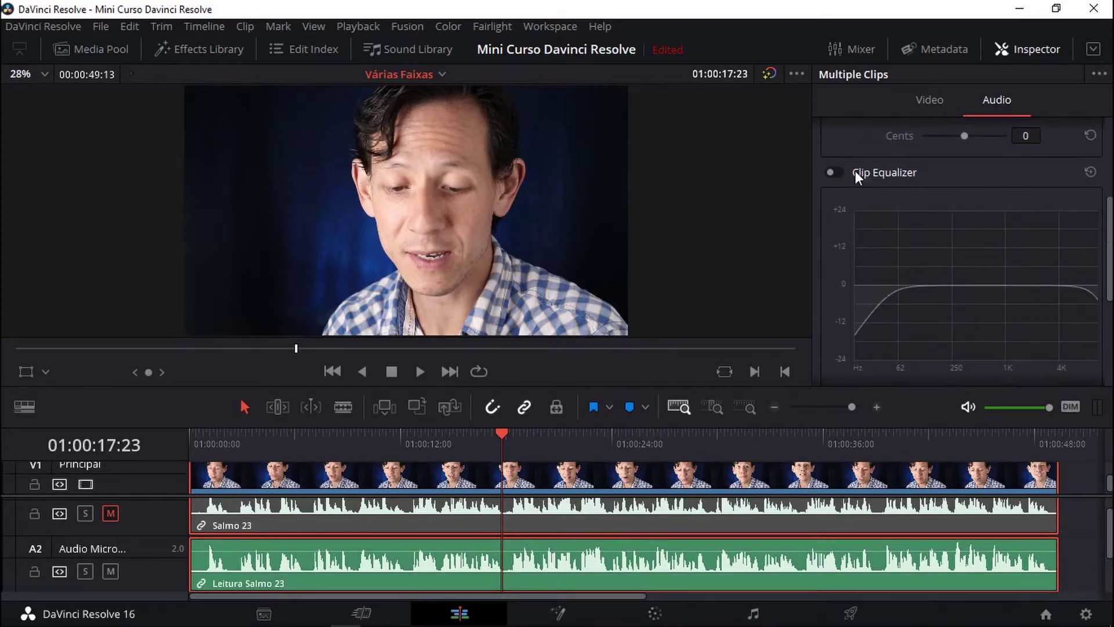
left_click(833, 172)
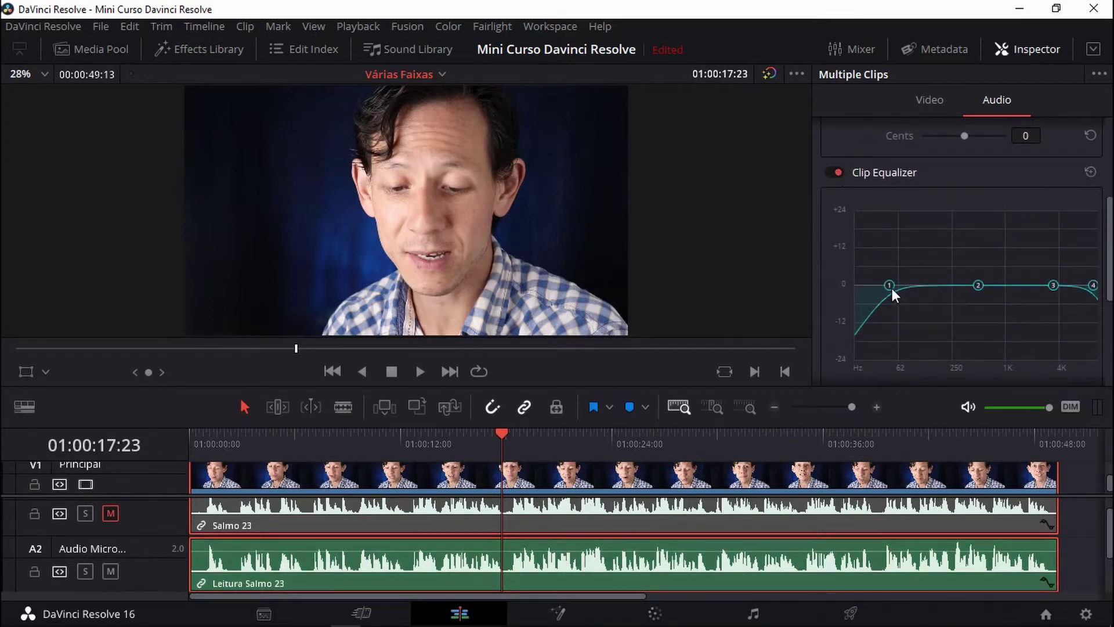
- Try reshaping the voice clips' equalizer curve with bands 1, 2 and 3, and reset the equalizer
left_click_drag(893, 288, 893, 294)
left_click_drag(979, 286, 982, 256)
left_click_drag(1055, 285, 1056, 281)
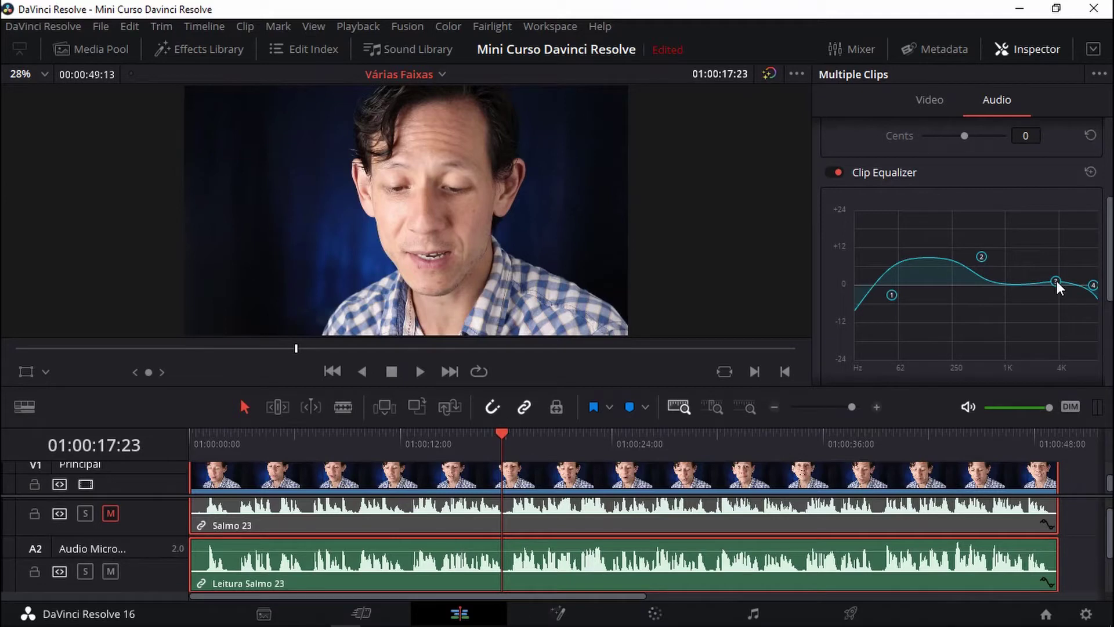
left_click(1090, 171)
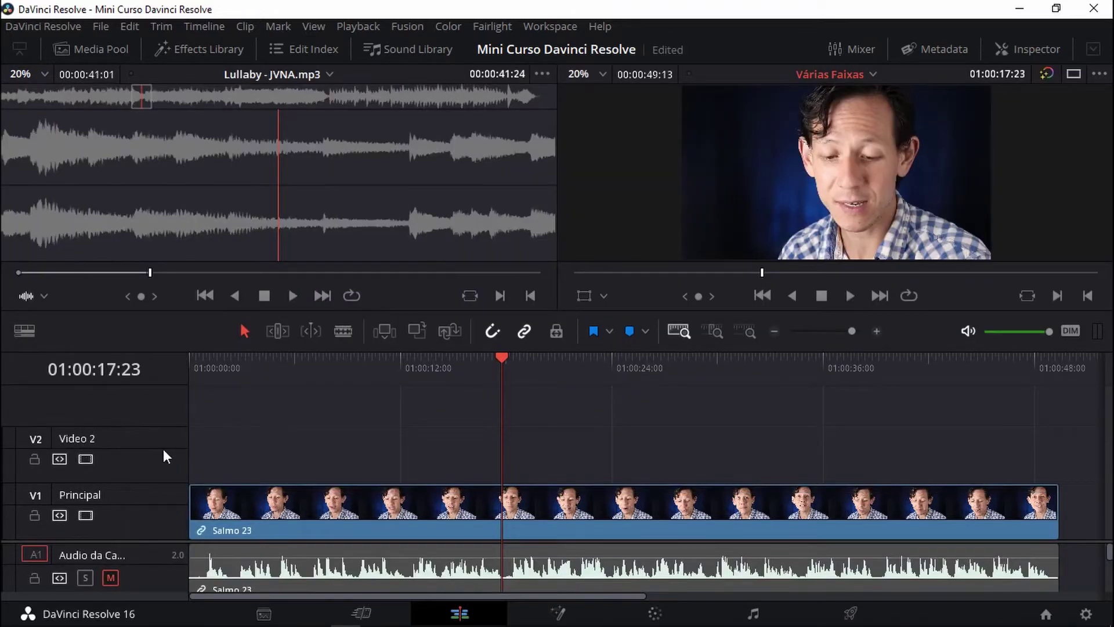
- Rename the Video 2 track as Cobertura
right_click(105, 404)
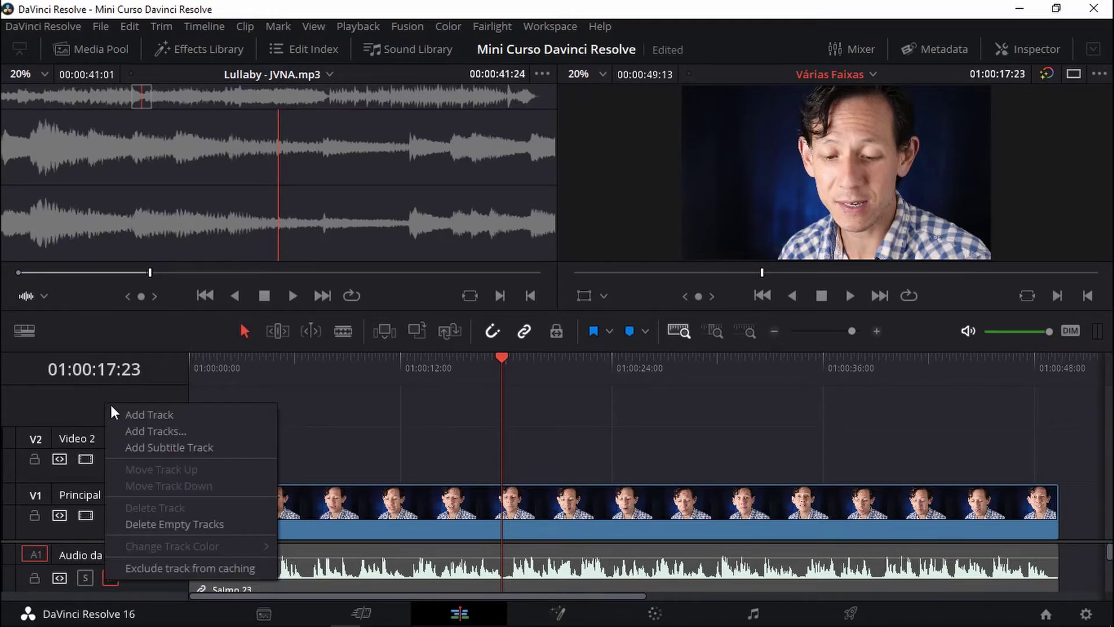
double_click(77, 436)
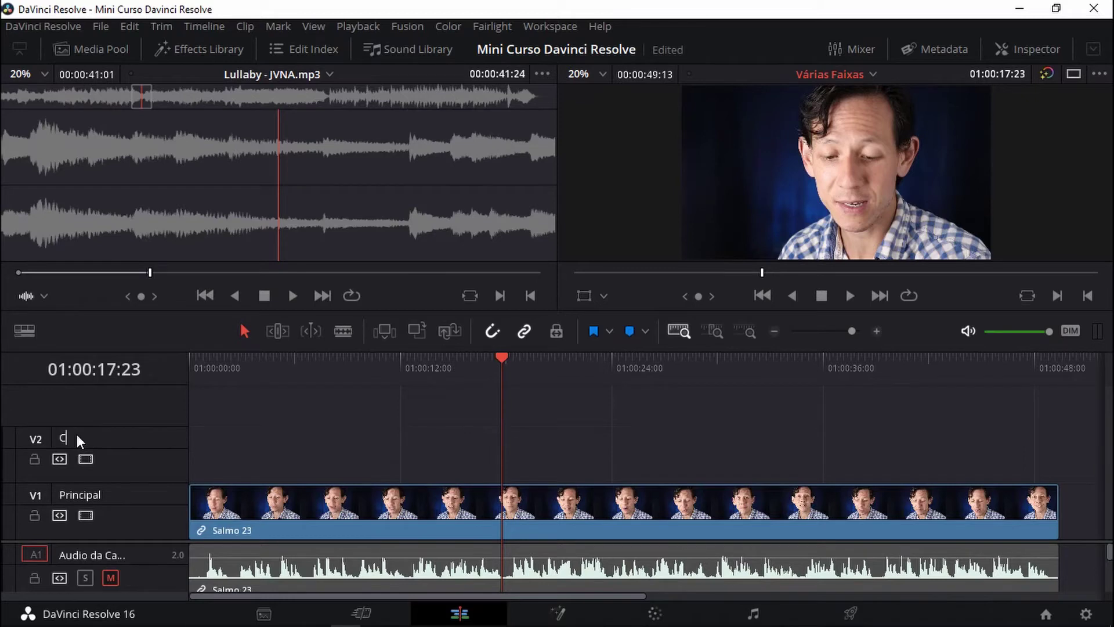
key("Return")
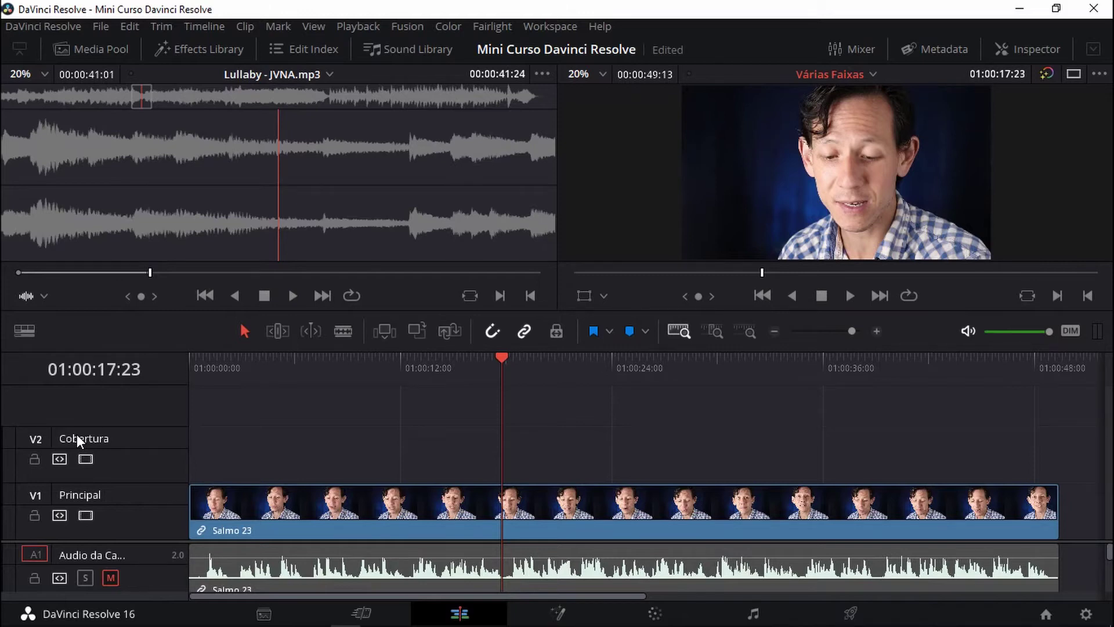
- Return the playhead to the timeline start and show the cover-footage bin's clips as thumbnails, down to the shepherd and sheep videos
key("Home")
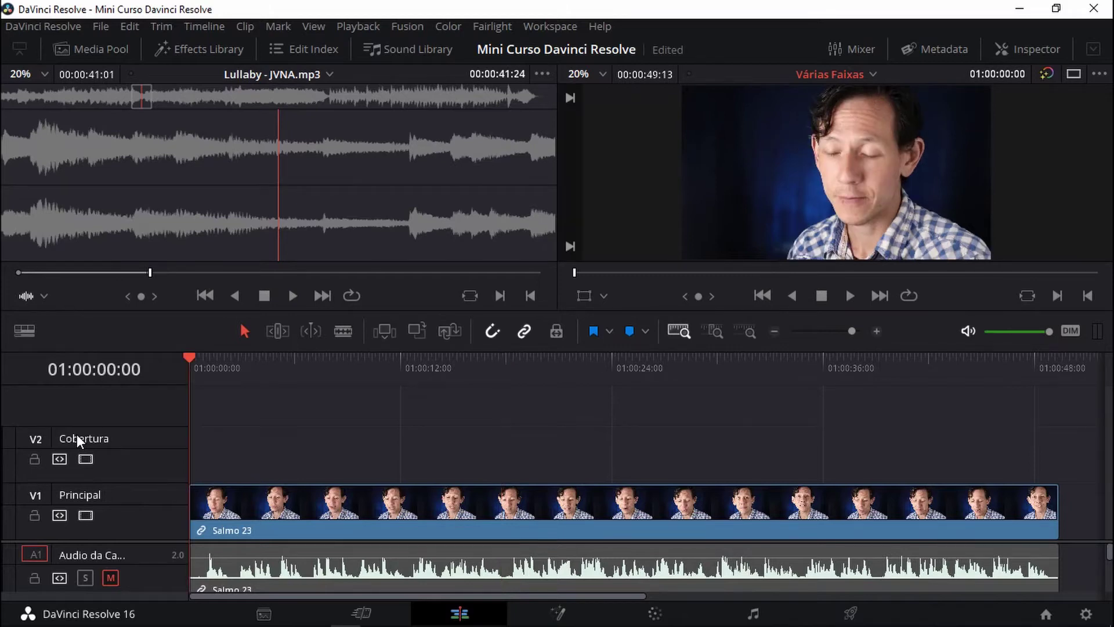
left_click(108, 48)
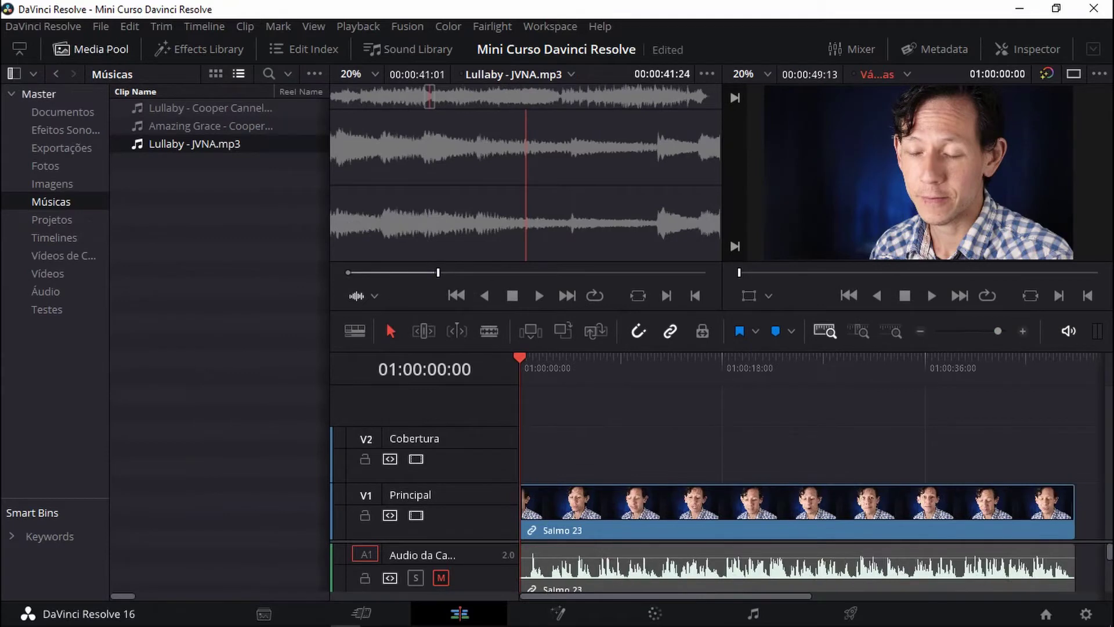
left_click(65, 255)
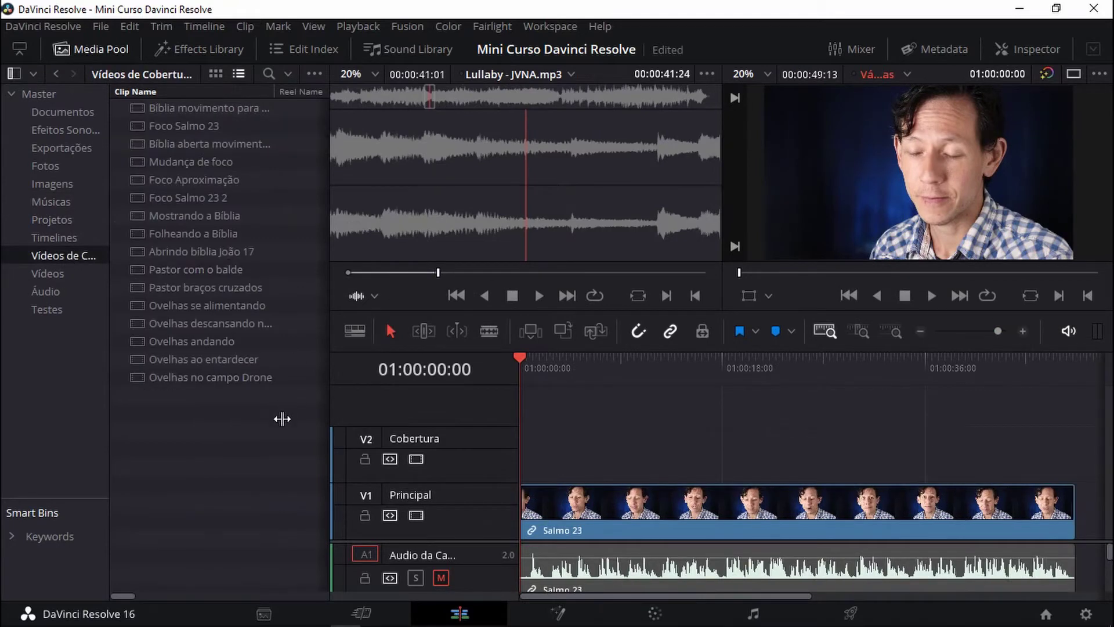
left_click(216, 69)
left_click_drag(324, 154, 318, 402)
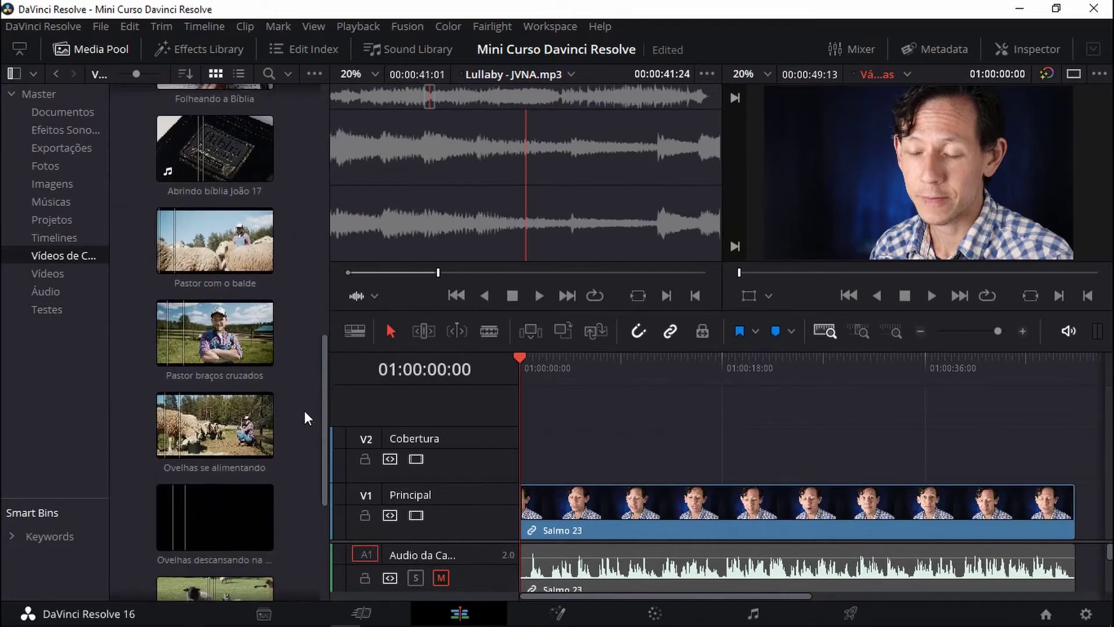
- Load the Pastor braços cruzados clip for source preview and mark its in point at 00:00:01:20 and out point at 00:00:04:07
left_click(209, 340)
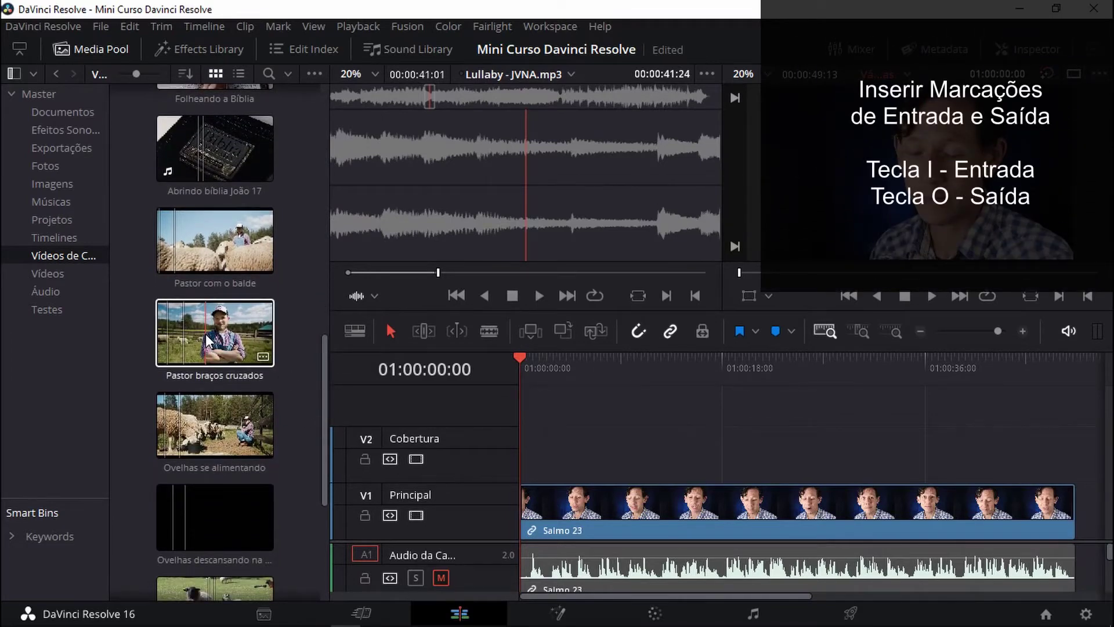
double_click(226, 342)
key("i")
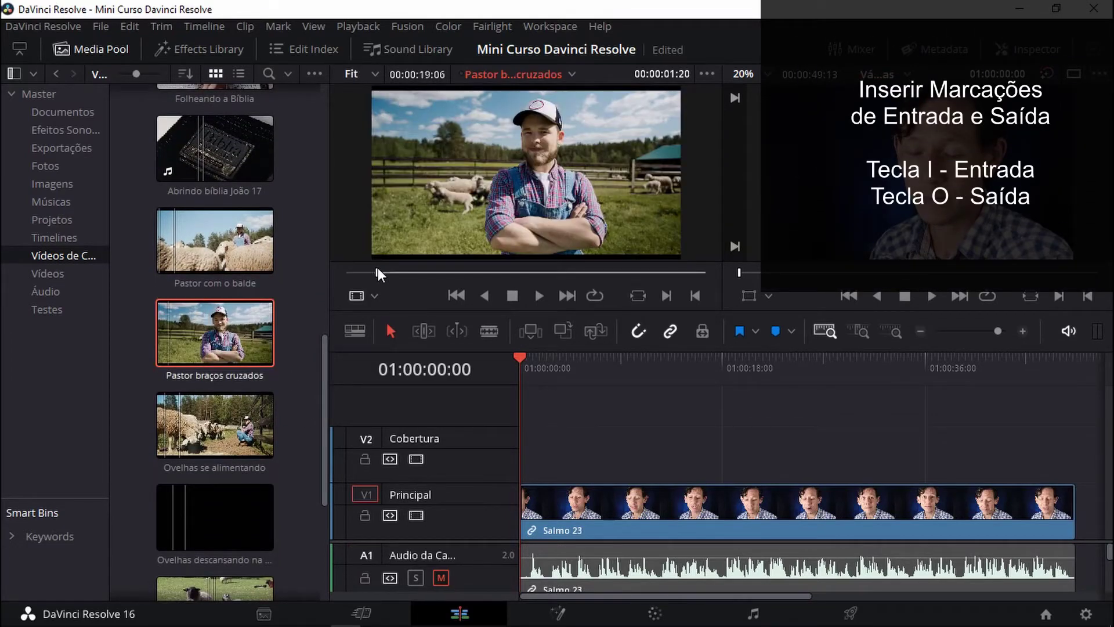
left_click_drag(419, 271, 420, 272)
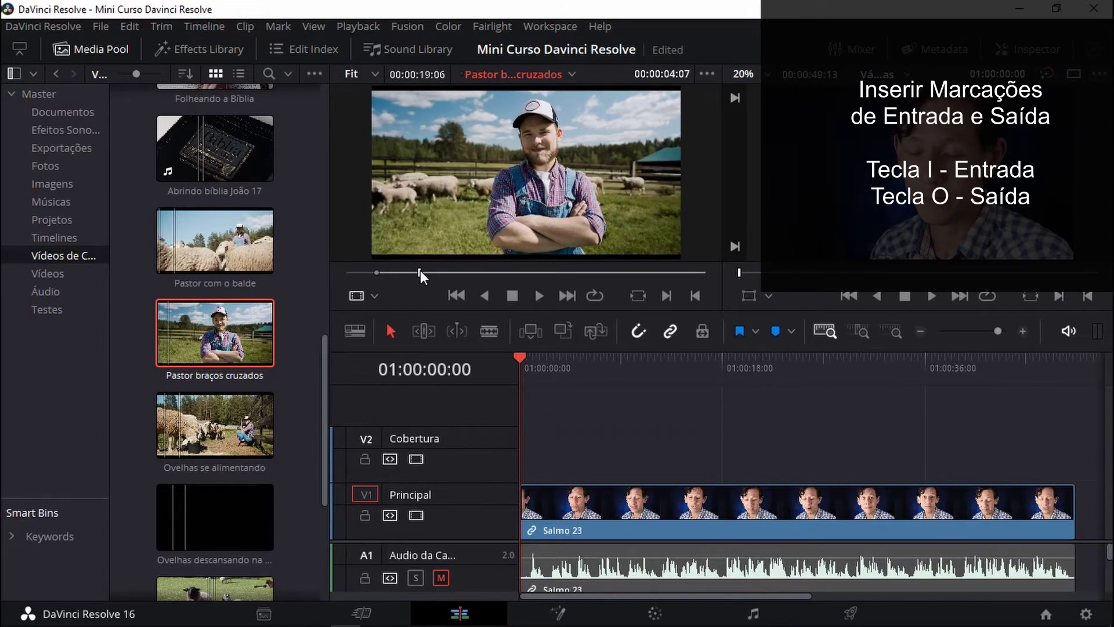
key("o")
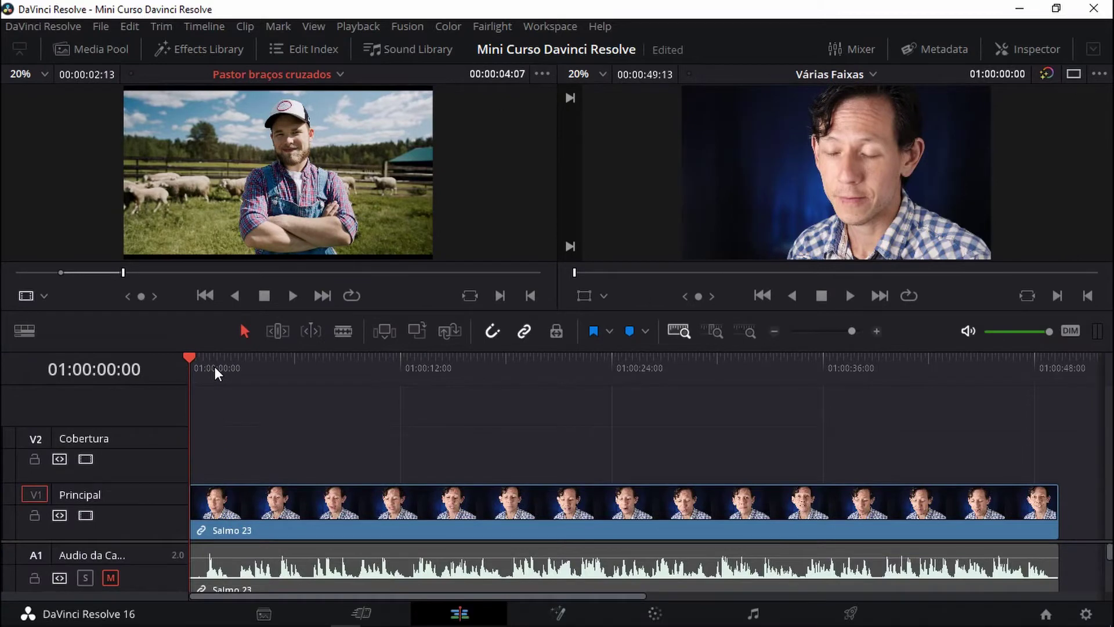
- Play the timeline to 01:00:02:19 and place the marked Pastor braços cruzados range there on the Cobertura track
key("space")
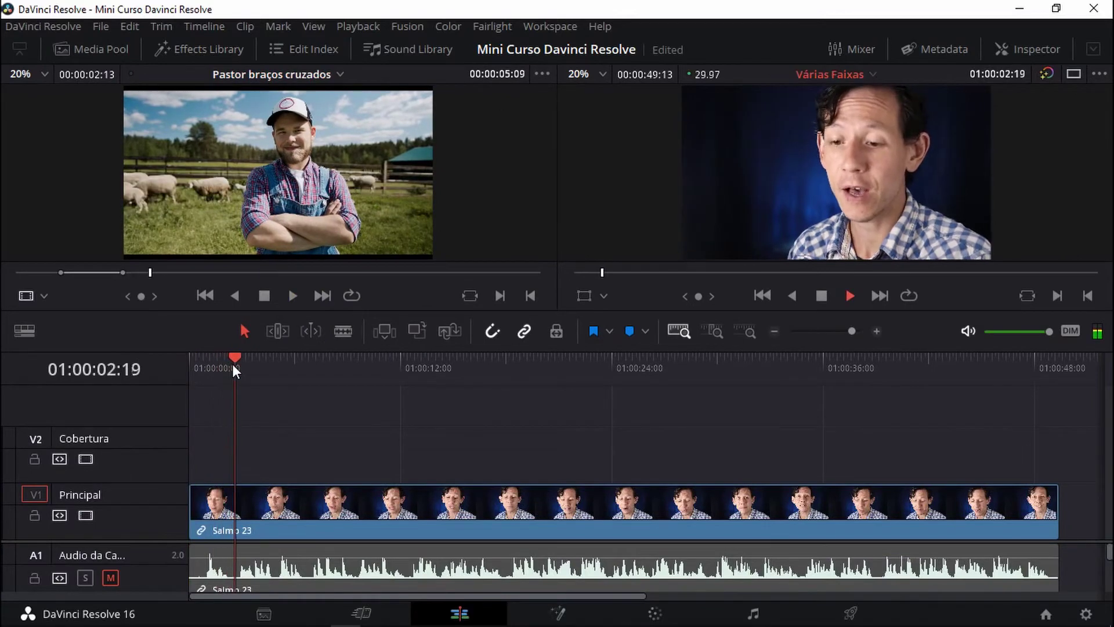
key("j")
key("k")
left_click(159, 176)
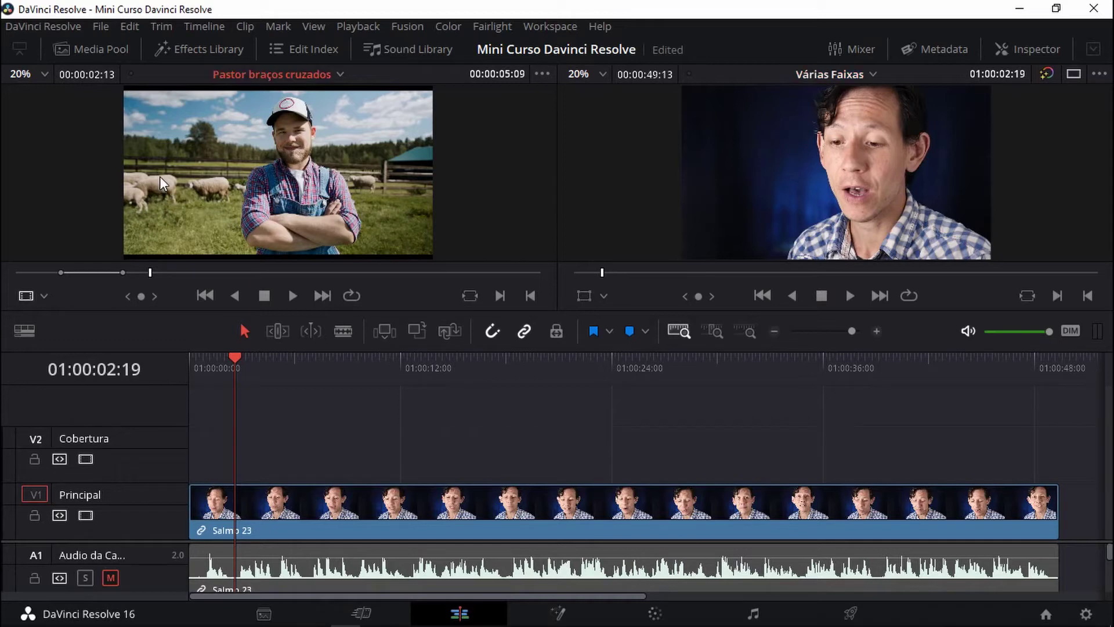
left_click_drag(209, 332, 261, 450)
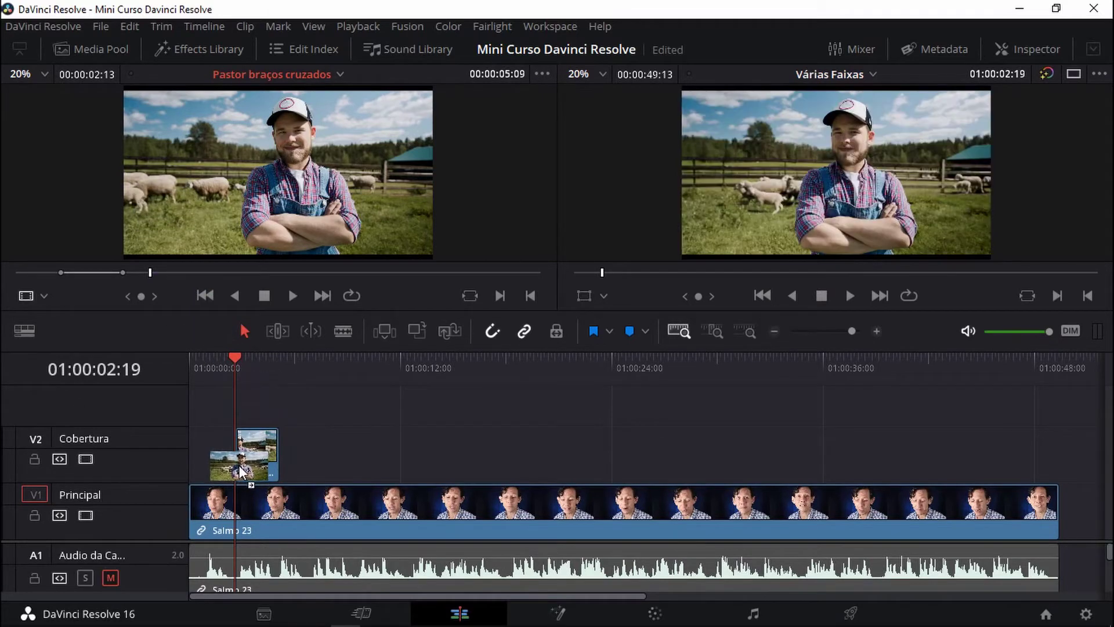
- Play the timeline from the start past the shepherd clip to check it, and return the playhead to 01:00:03:29
key("Home")
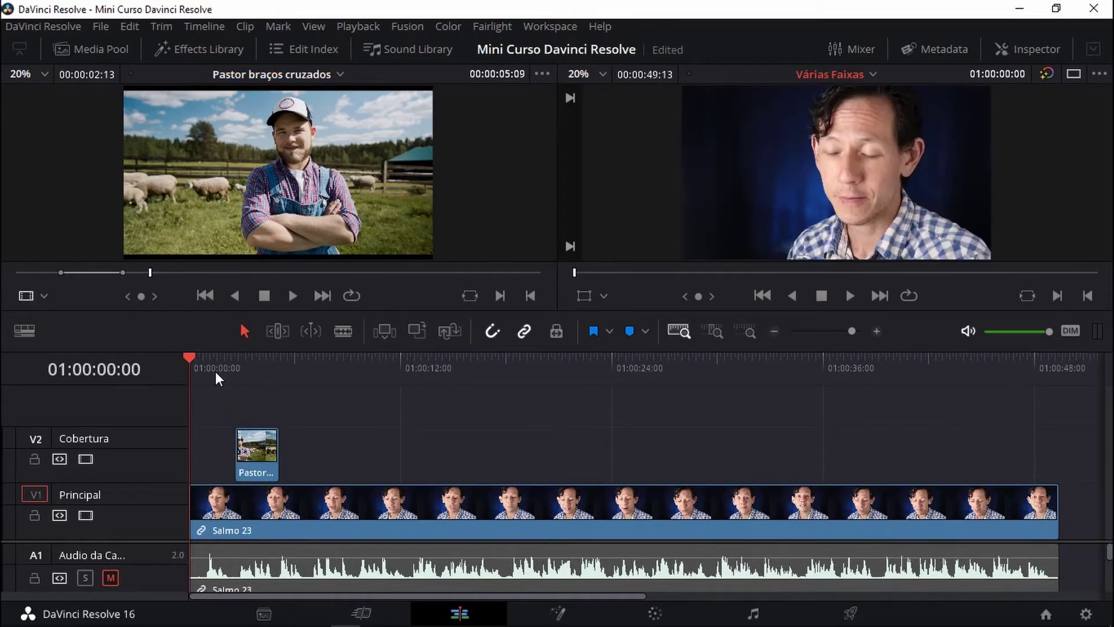
key("space")
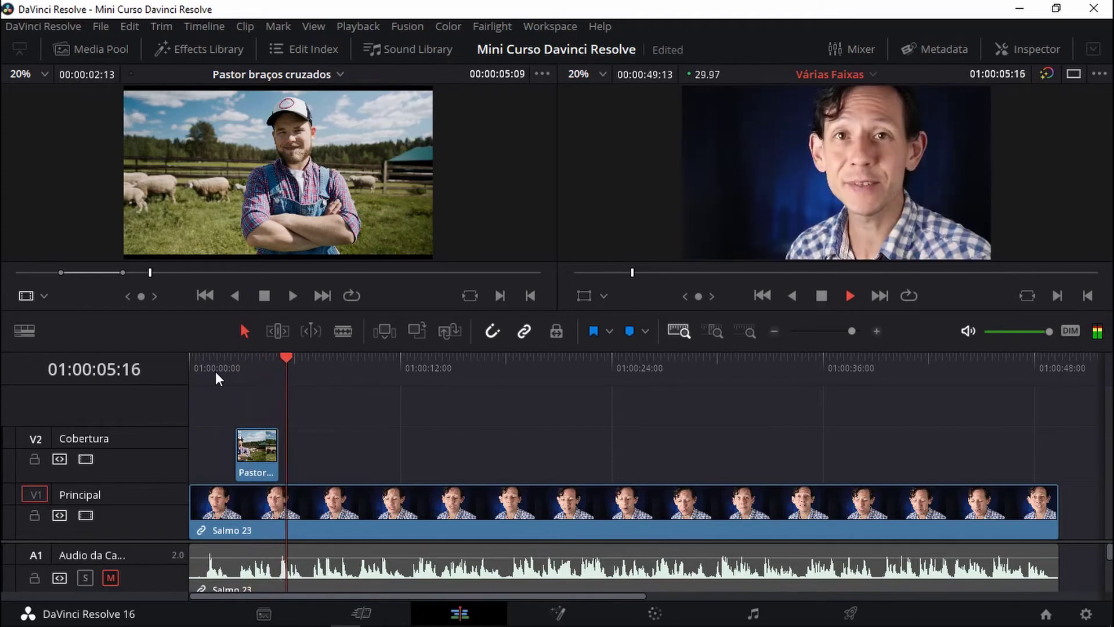
key("space")
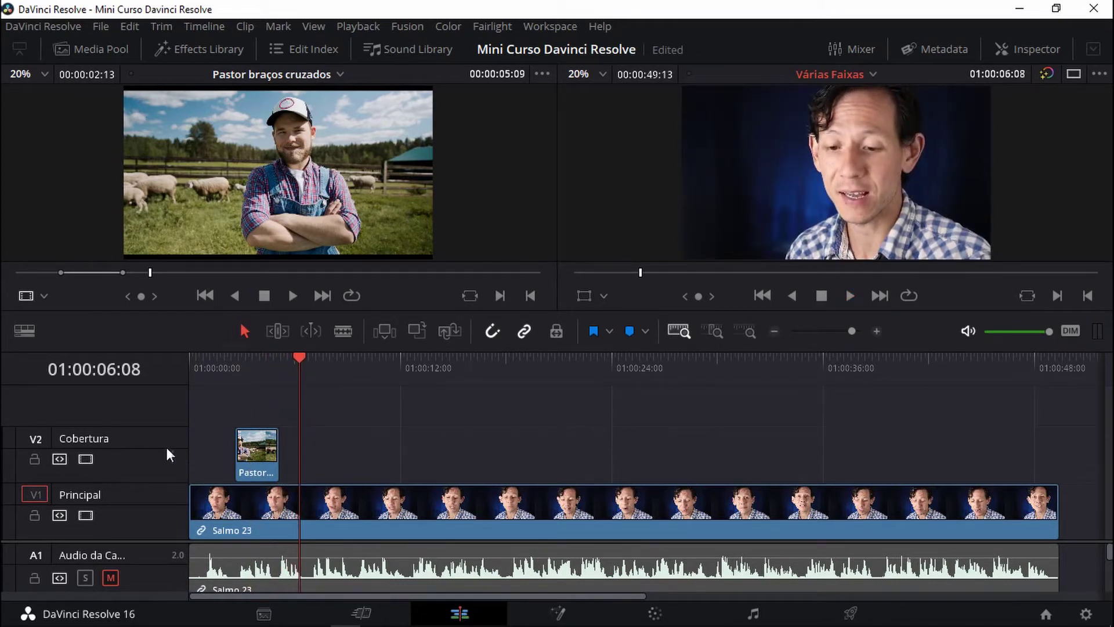
left_click(259, 368)
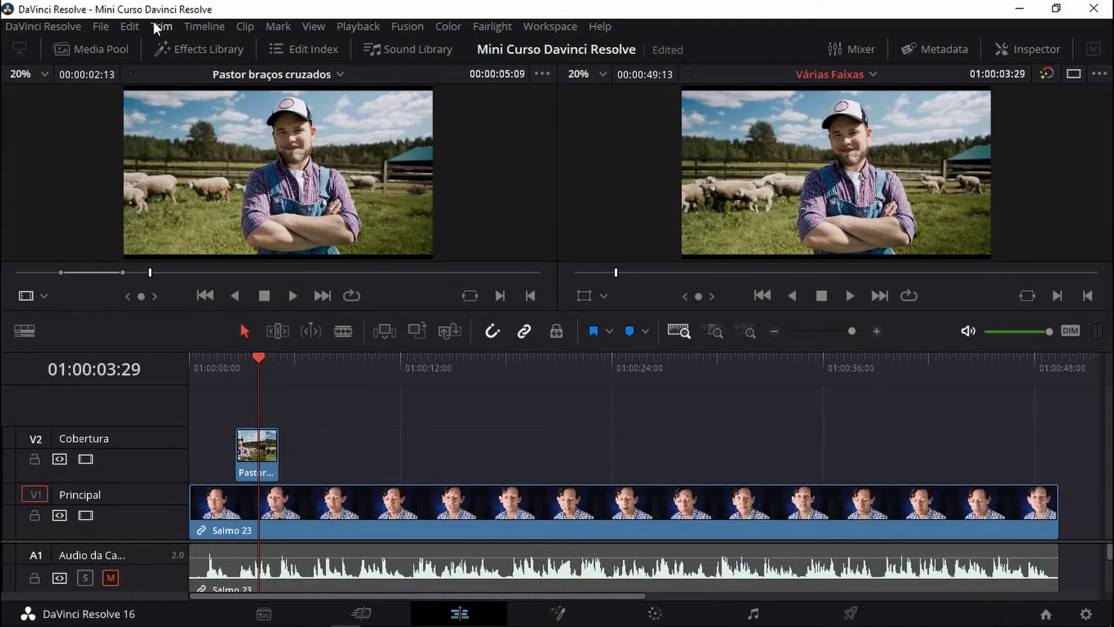
- Load the Ovelhas descansando na grama clip from the media pool and mark a 00:00:02:21 range ending at 00:00:04:20
left_click(83, 47)
left_click_drag(325, 363, 323, 433)
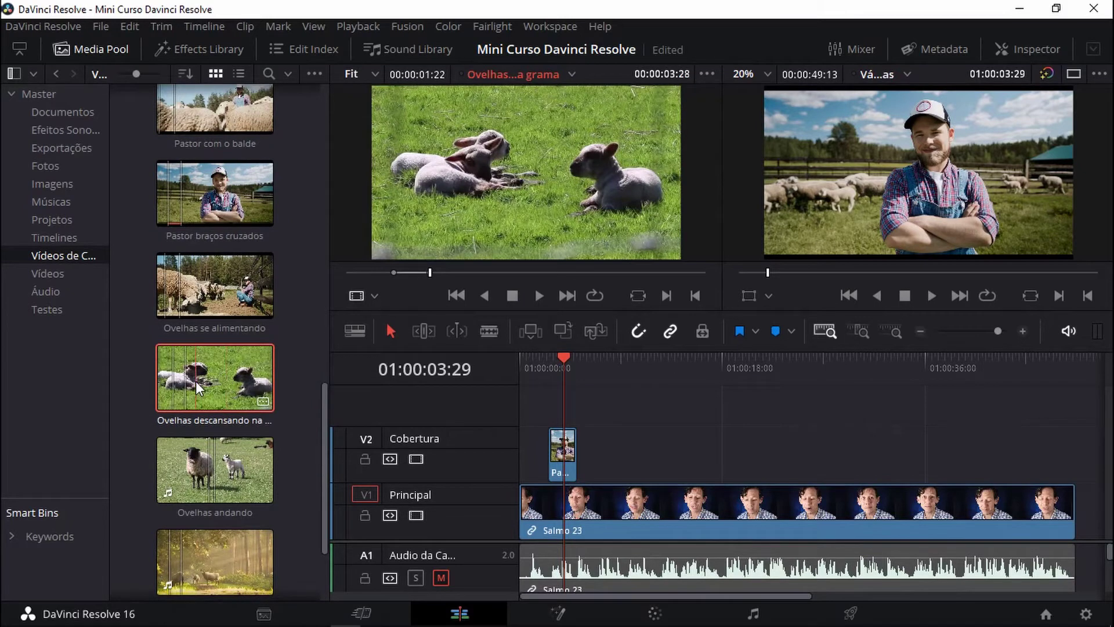
left_click(390, 272)
key("i")
left_click(447, 272)
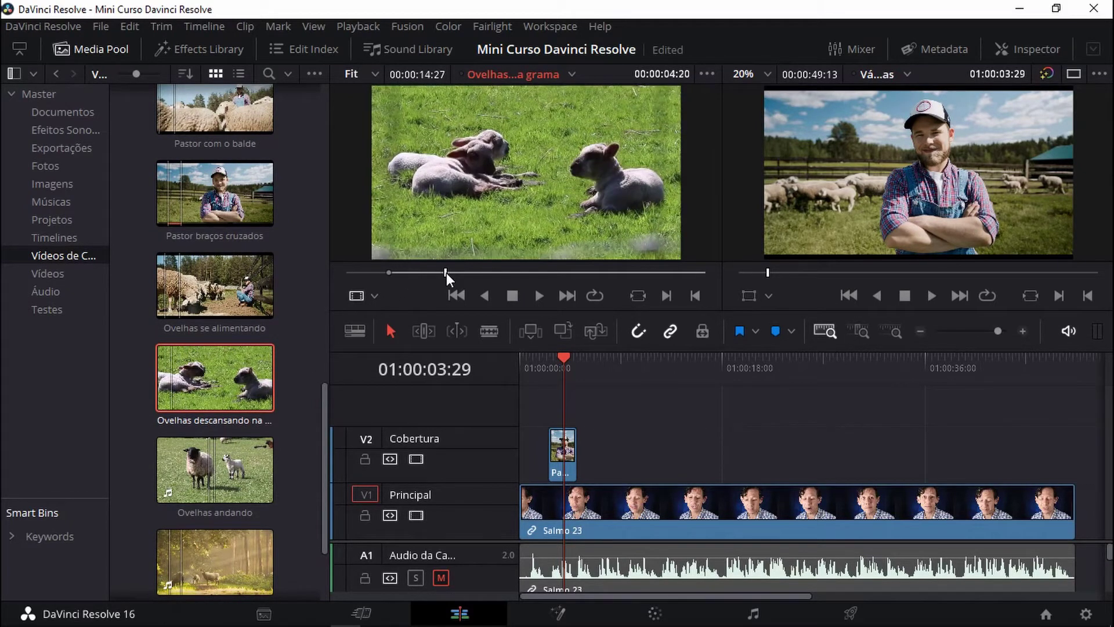
key("o")
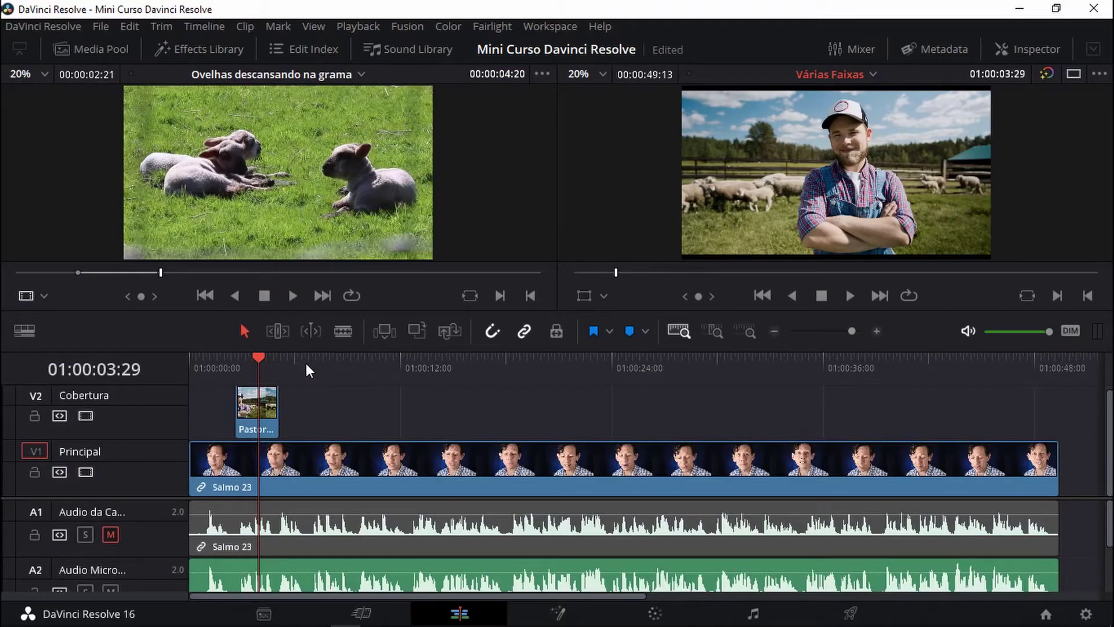
- Move the playhead to 01:00:06:18, try inserting the resting-sheep clip on the Principal track, and undo the insertion
left_click(305, 364)
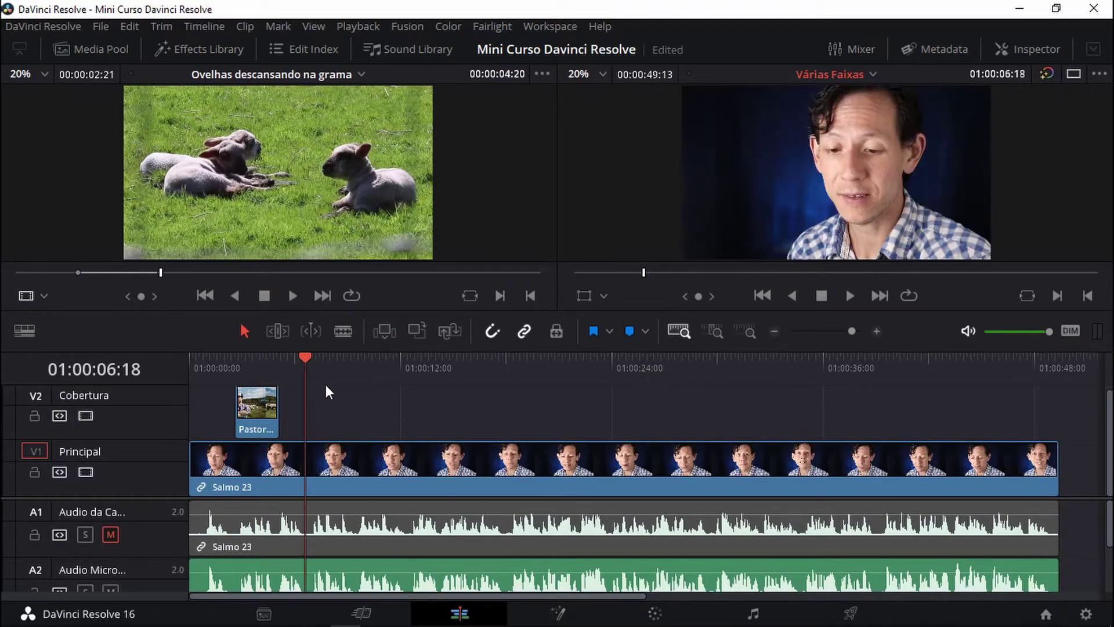
left_click(385, 332)
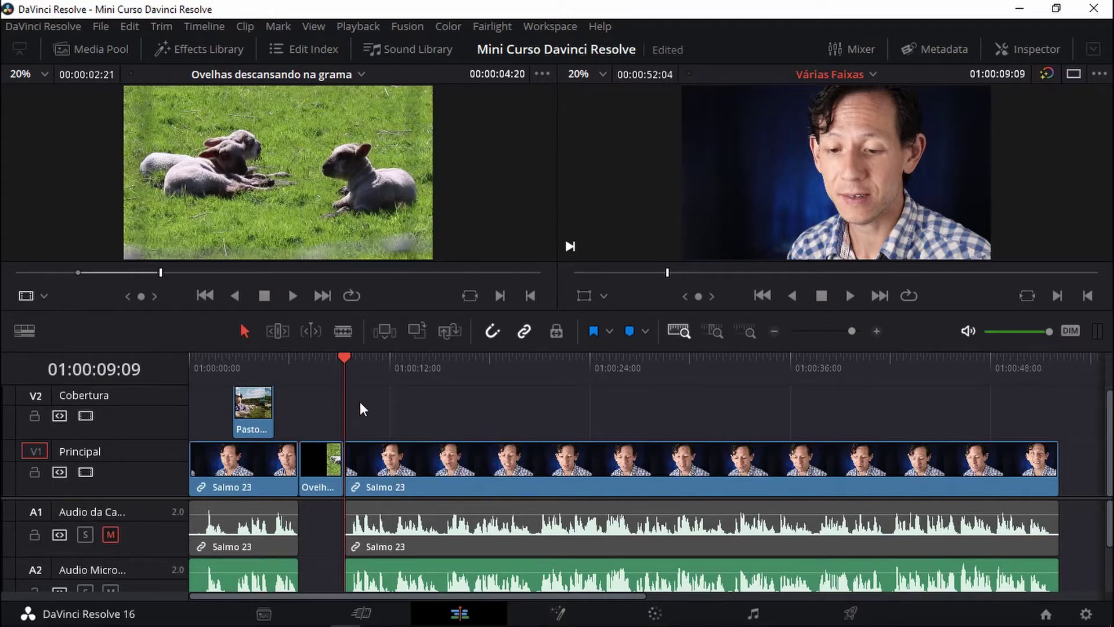
key("ctrl+z")
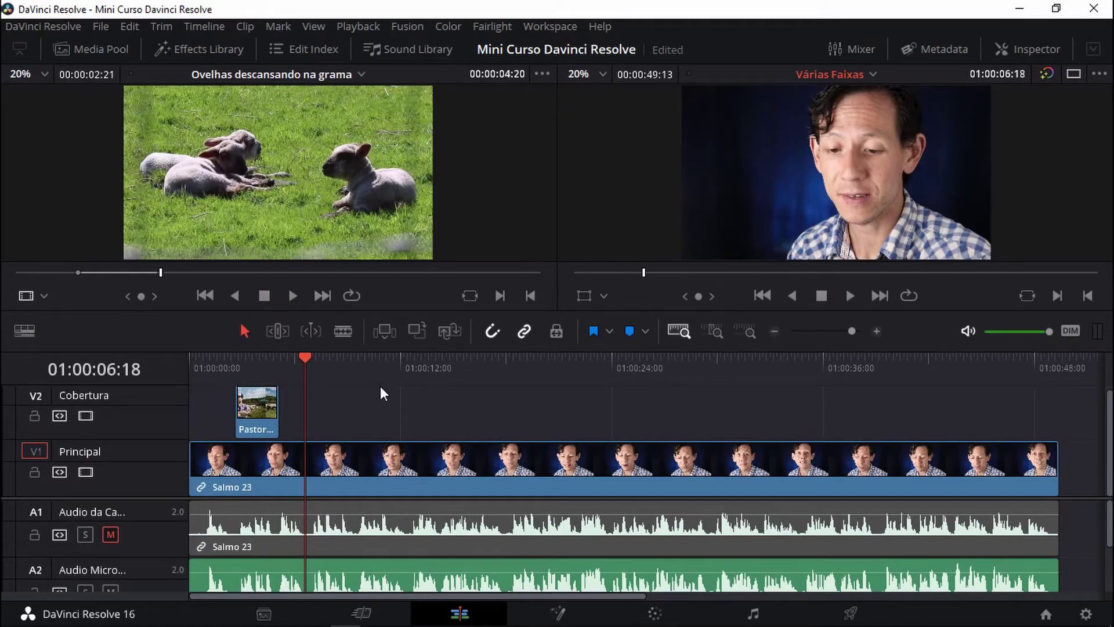
- Set Cobertura as the destination video track, try inserting the resting-sheep clip there, and undo the insertion
left_click(36, 395)
left_click(382, 333)
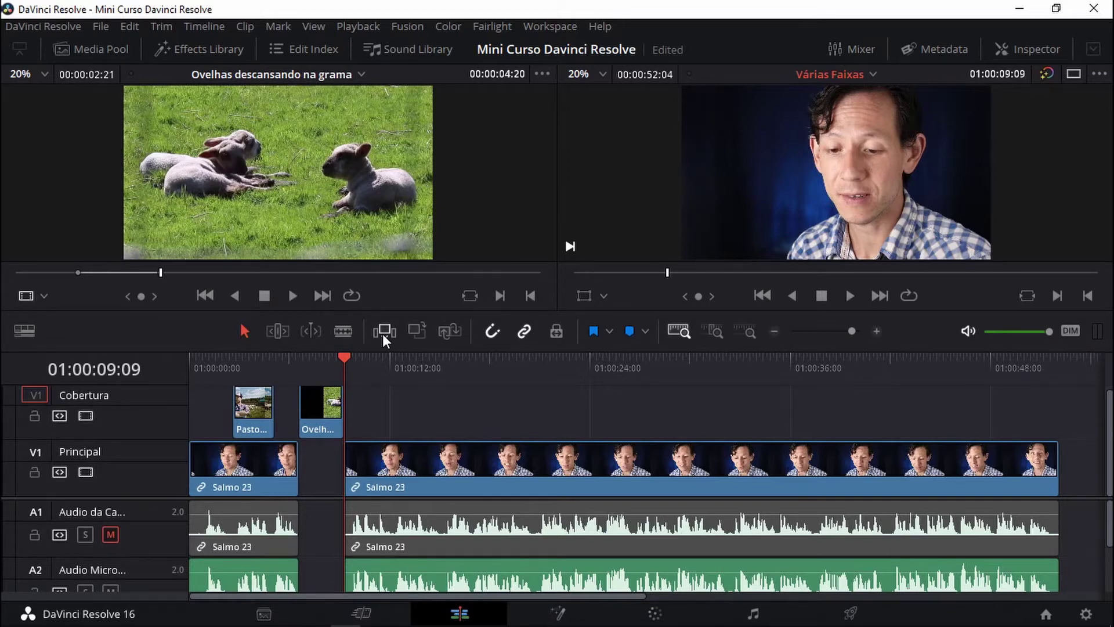
key("ctrl+z")
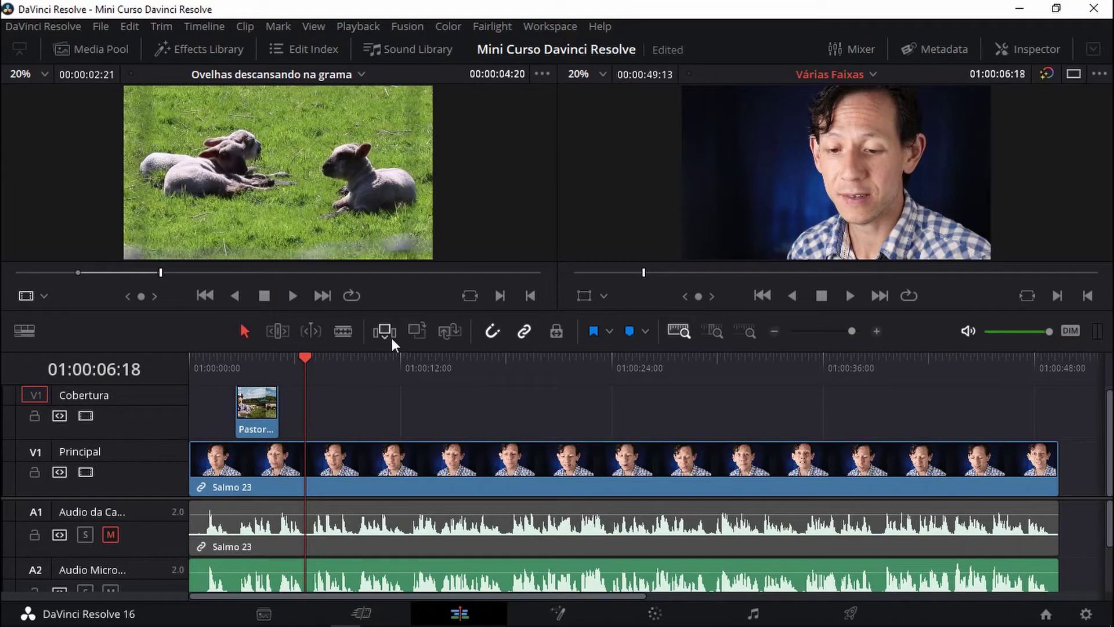
- Overwrite the Ovelhas descansando na grama range onto the Cobertura track at 01:00:06:18, and play that part of the timeline
left_click(417, 331)
left_click(287, 364)
key("space")
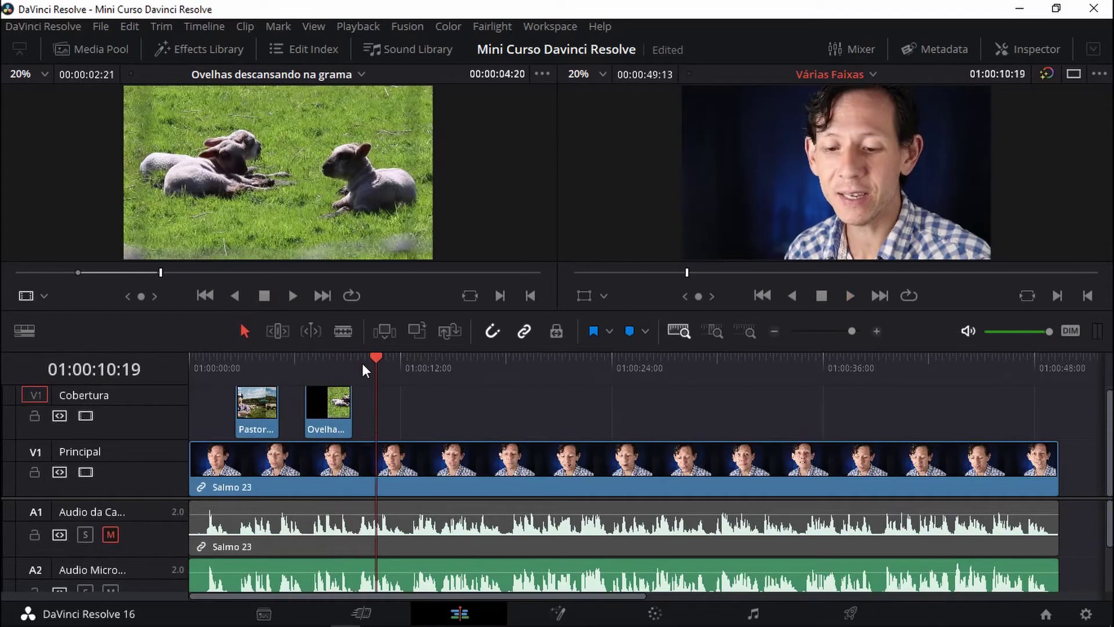
- Set Principal as the destination video track and load the Ovelhas descansando na grama timeline clip for source preview
left_click(33, 451)
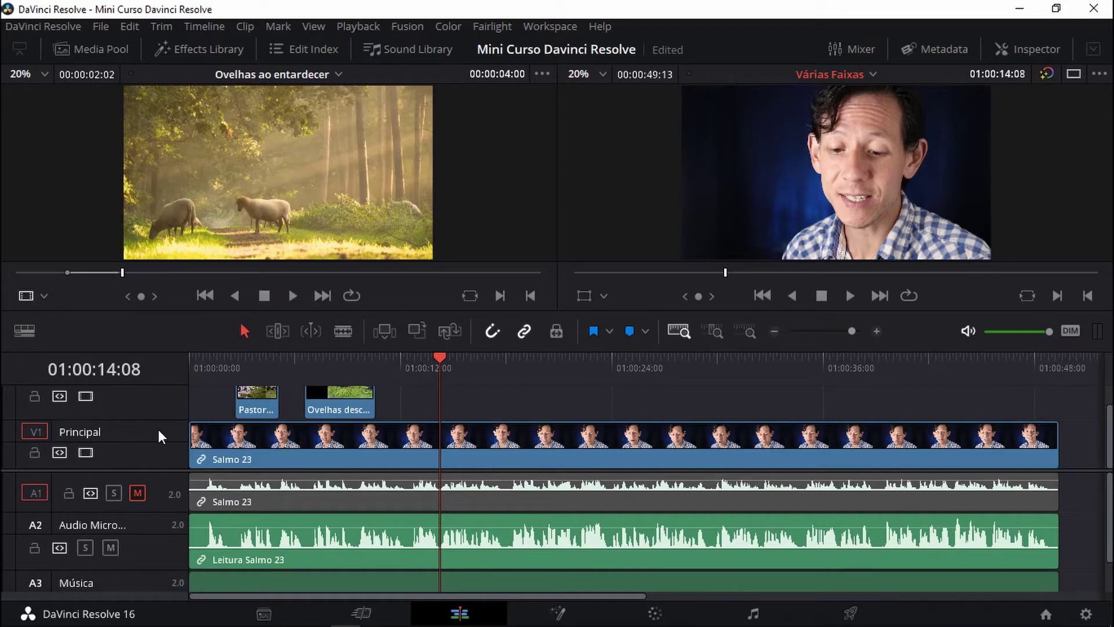
double_click(323, 397)
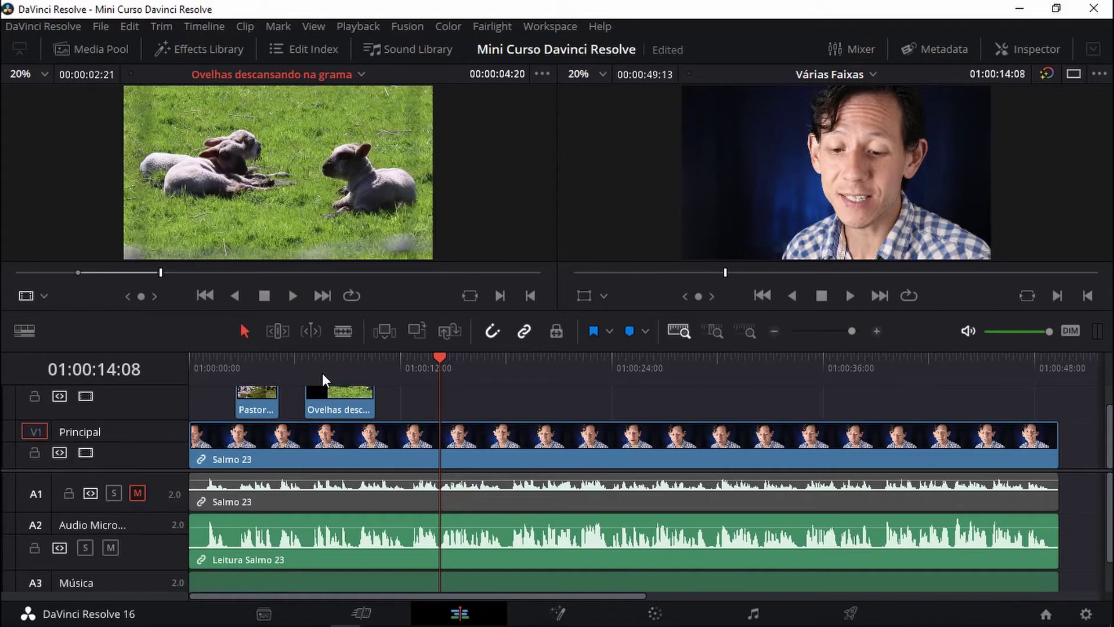
key("shift+z")
key("shift+z")
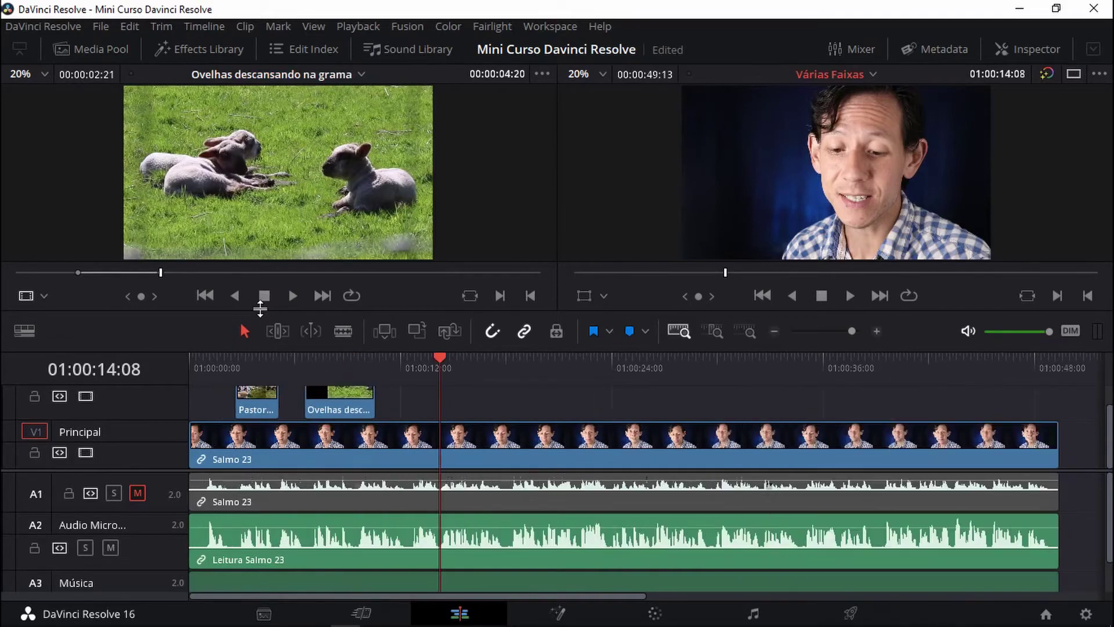
- Find the Ovelhas andando clip in the media pool and load it for source preview
left_click(95, 49)
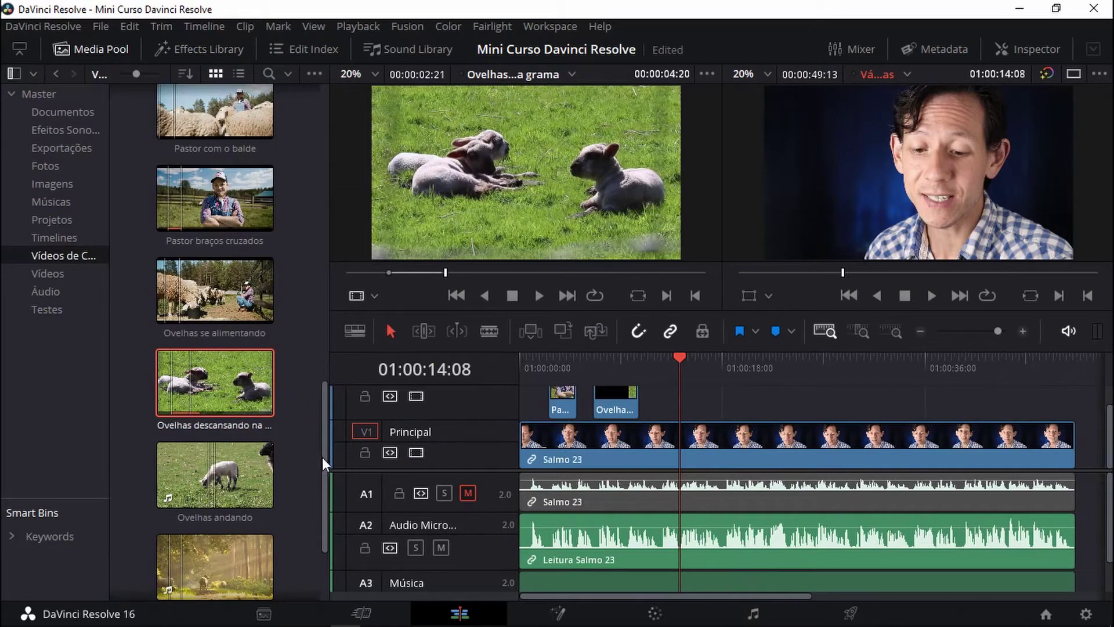
scroll(322, 457, "down", 3)
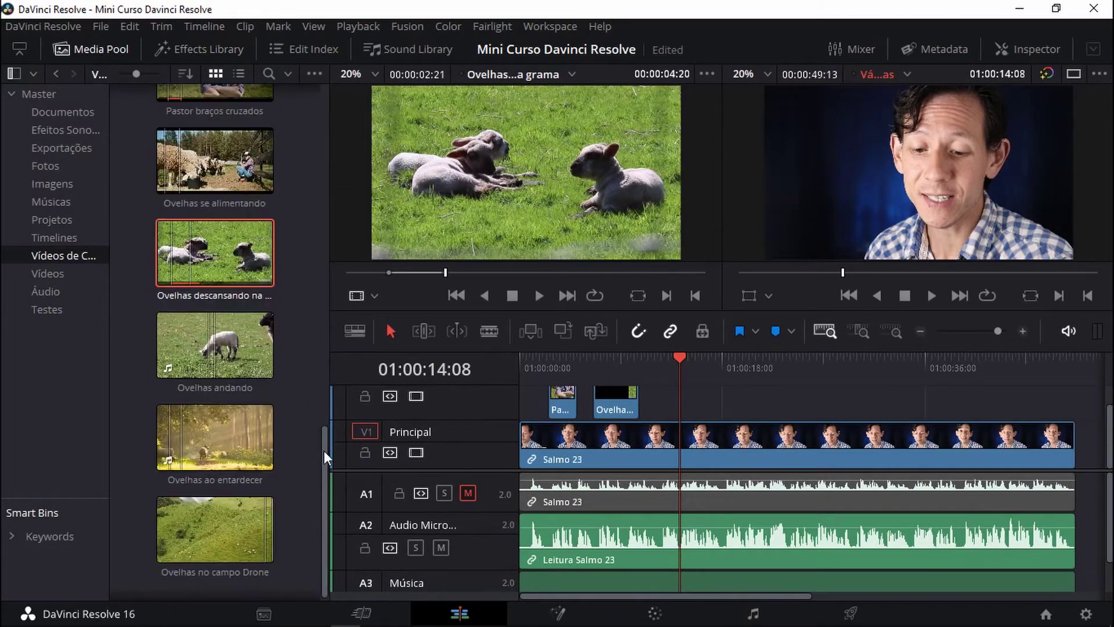
left_click(160, 370)
double_click(212, 349)
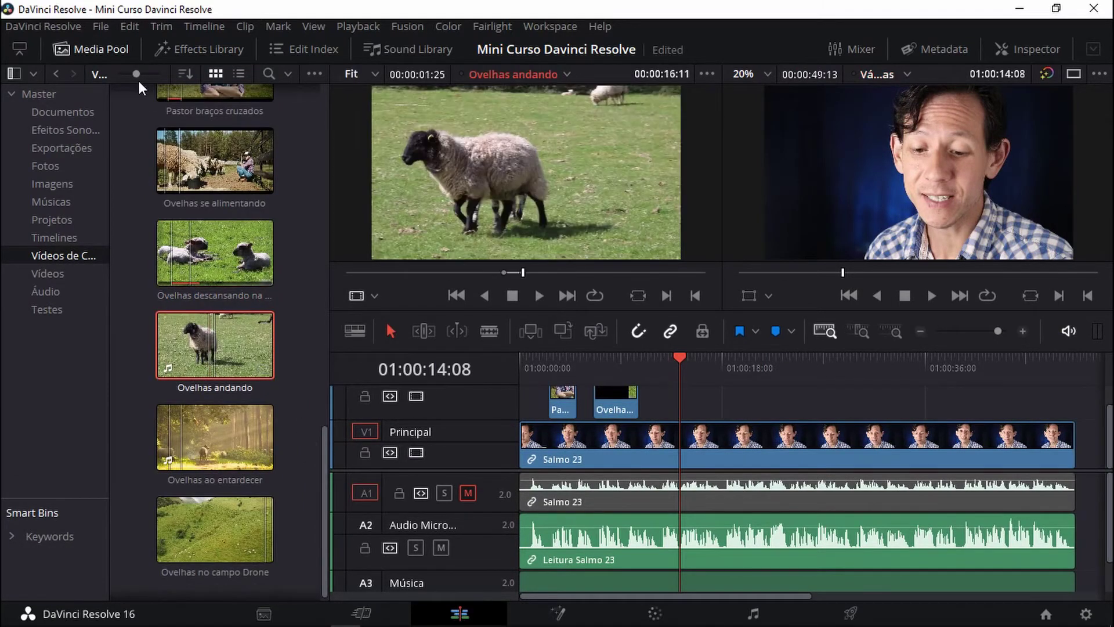
- Hide the media pool and set Cobertura and the microphone audio track as the destinations for the source video and audio
left_click(116, 50)
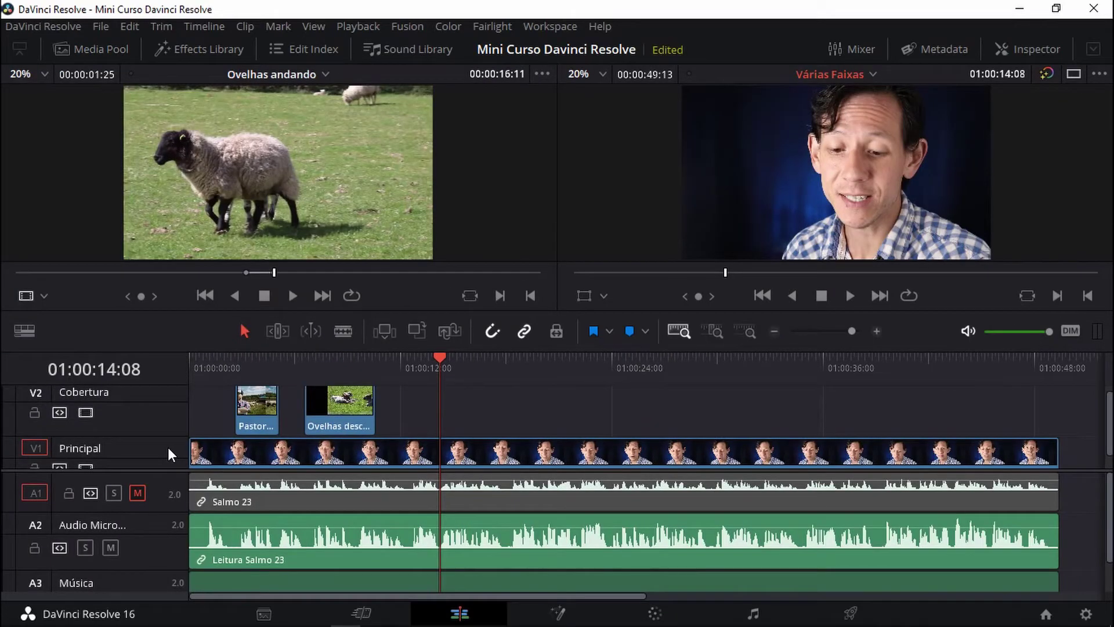
left_click(35, 393)
left_click(34, 524)
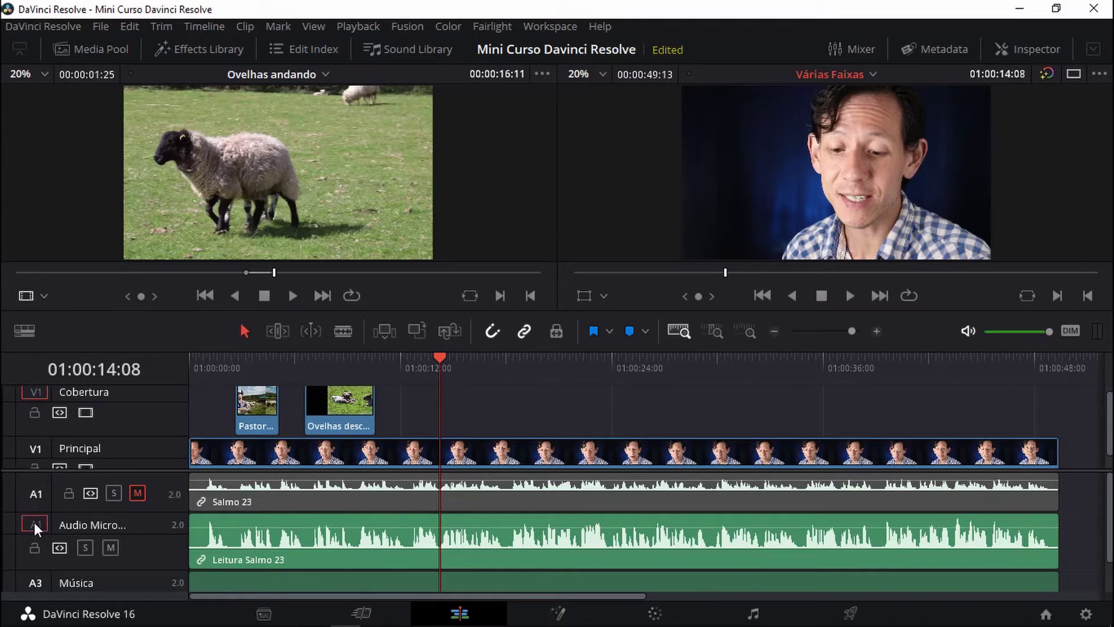
- Mark a 00:00:02:12 range of the Ovelhas andando source clip, ending at 00:00:12:07
left_click(172, 272)
key("i")
left_click(209, 272)
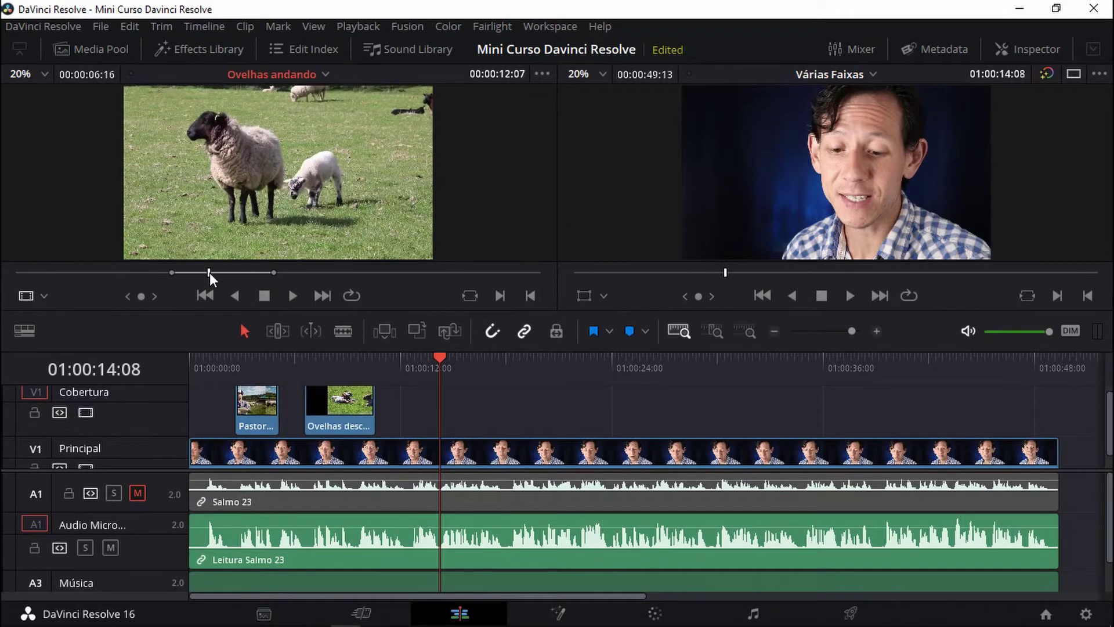
key("o")
- Try overwriting the Ovelhas andando range at 01:00:14:08 with the microphone track unlocked, play that part, and undo the edit
left_click(417, 331)
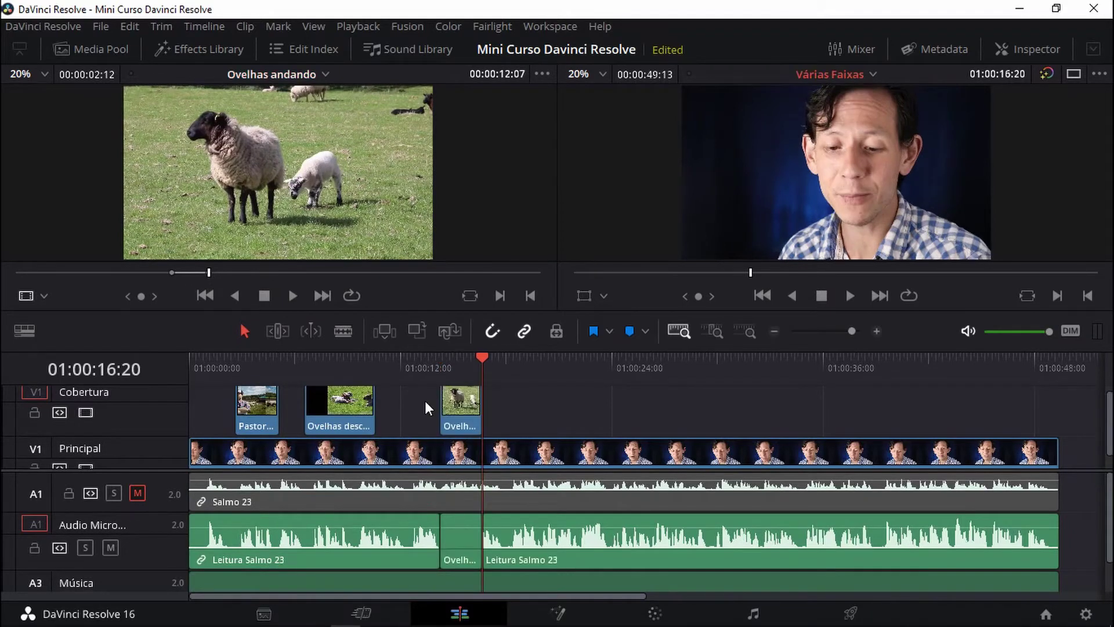
left_click(410, 364)
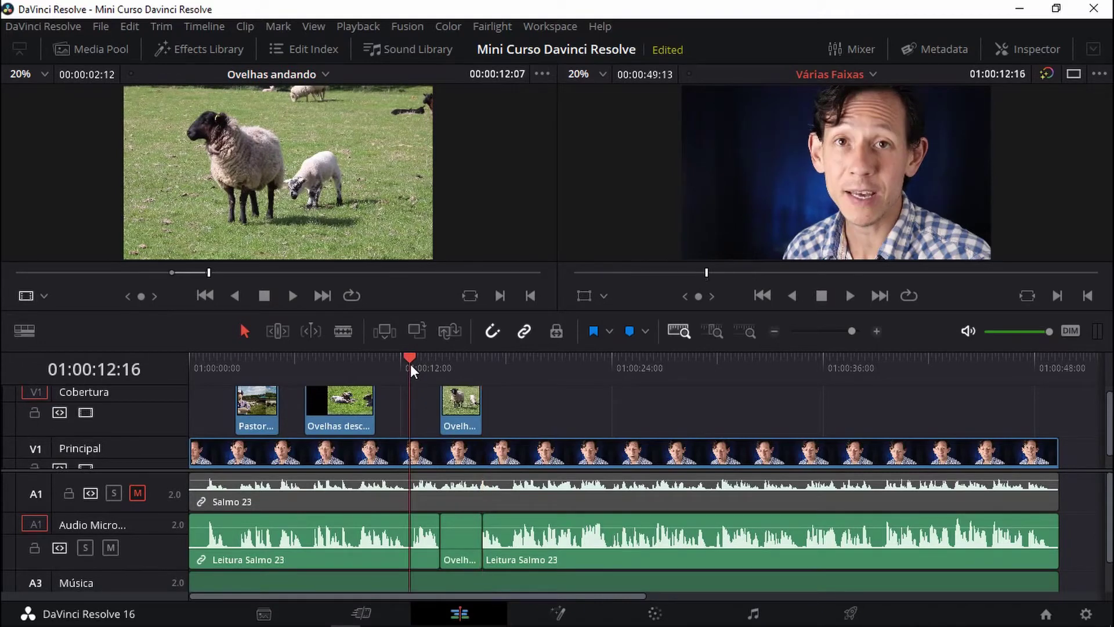
key("space")
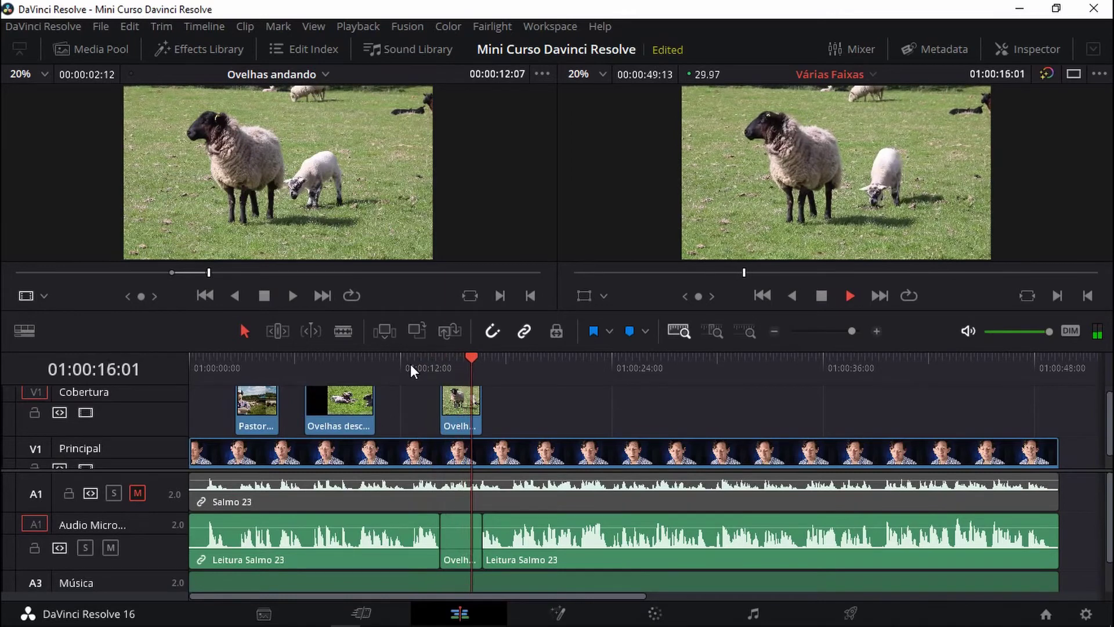
key("space")
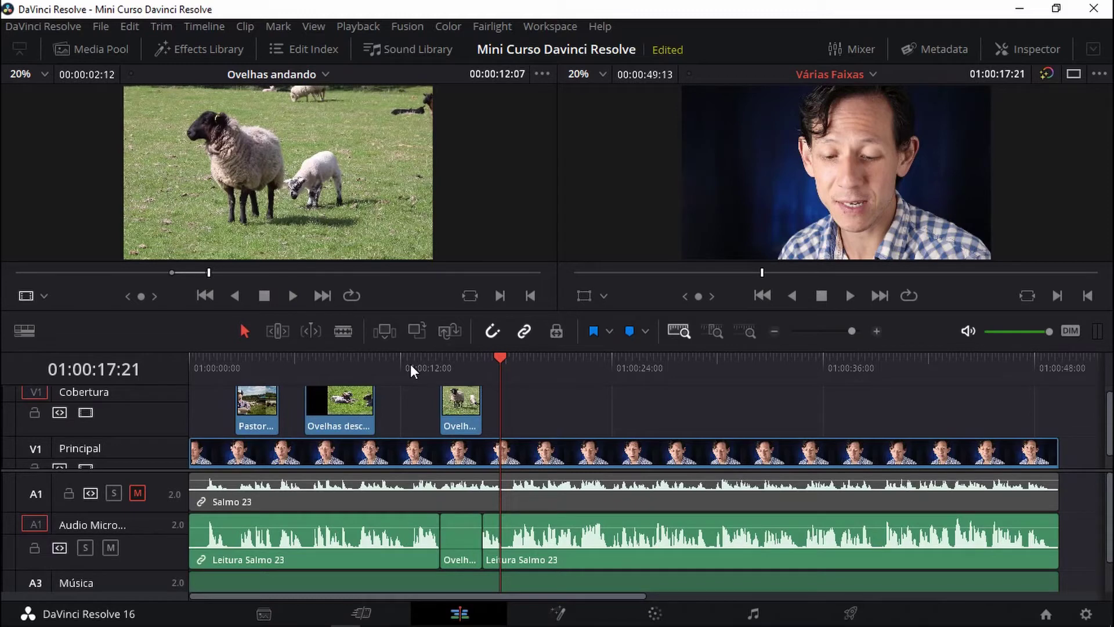
key("ctrl+z")
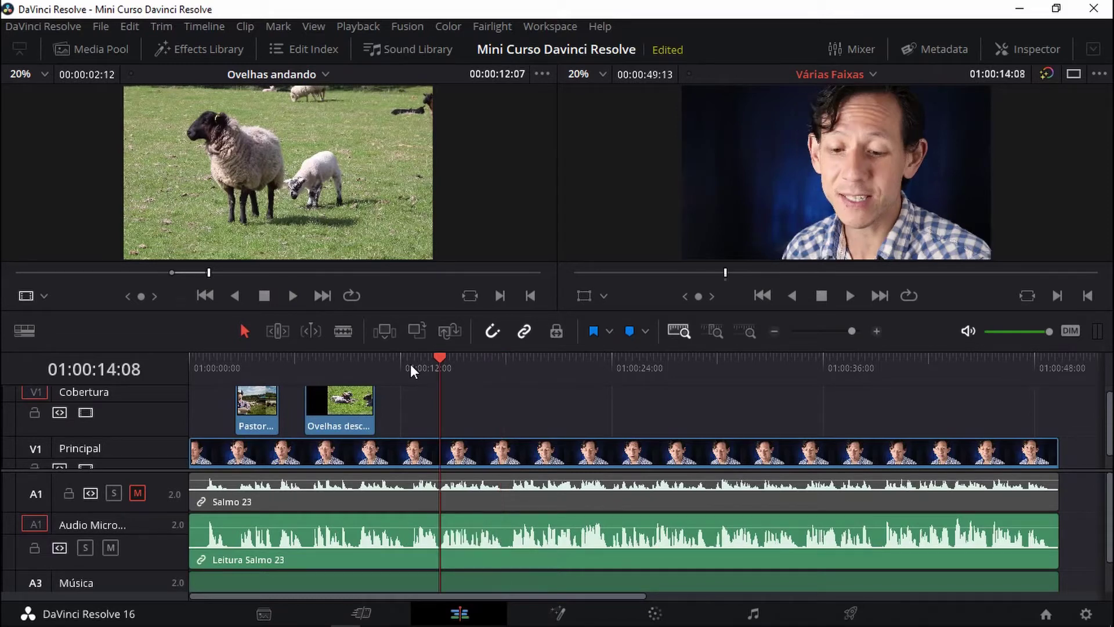
- Lock the microphone audio track, overwrite the Ovelhas andando range onto Cobertura at 01:00:14:08, and play the timeline
left_click(35, 547)
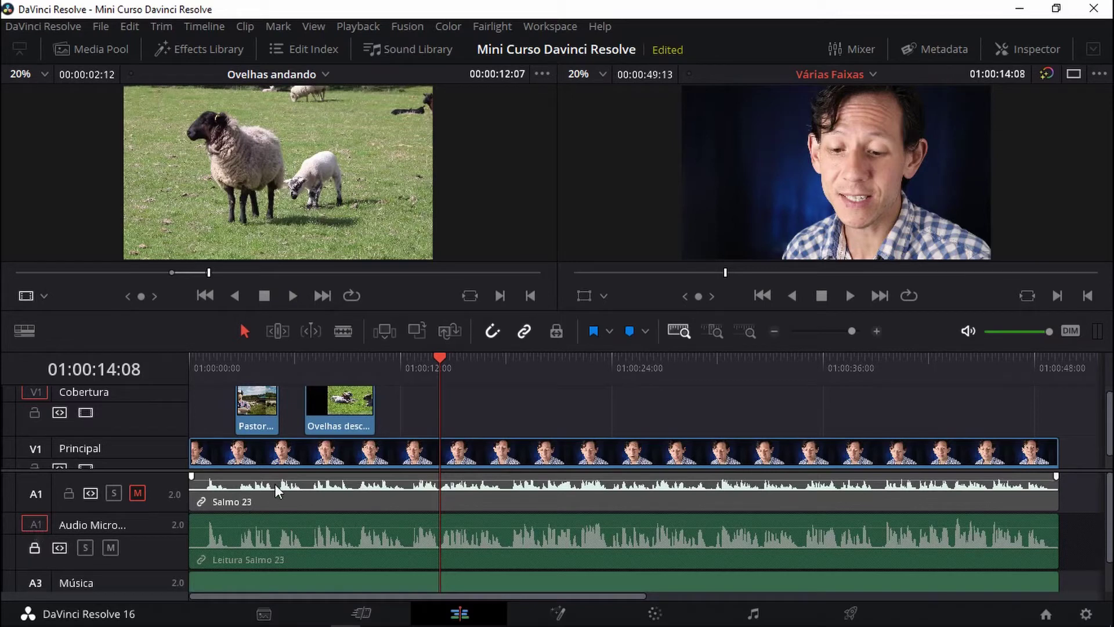
left_click(419, 328)
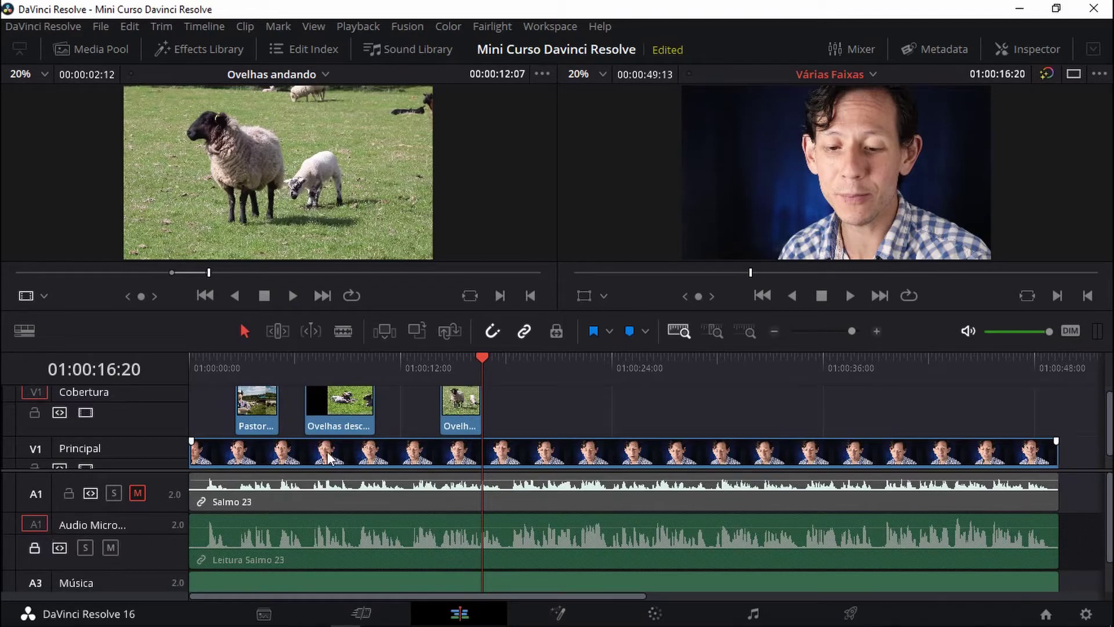
left_click(423, 364)
key("space")
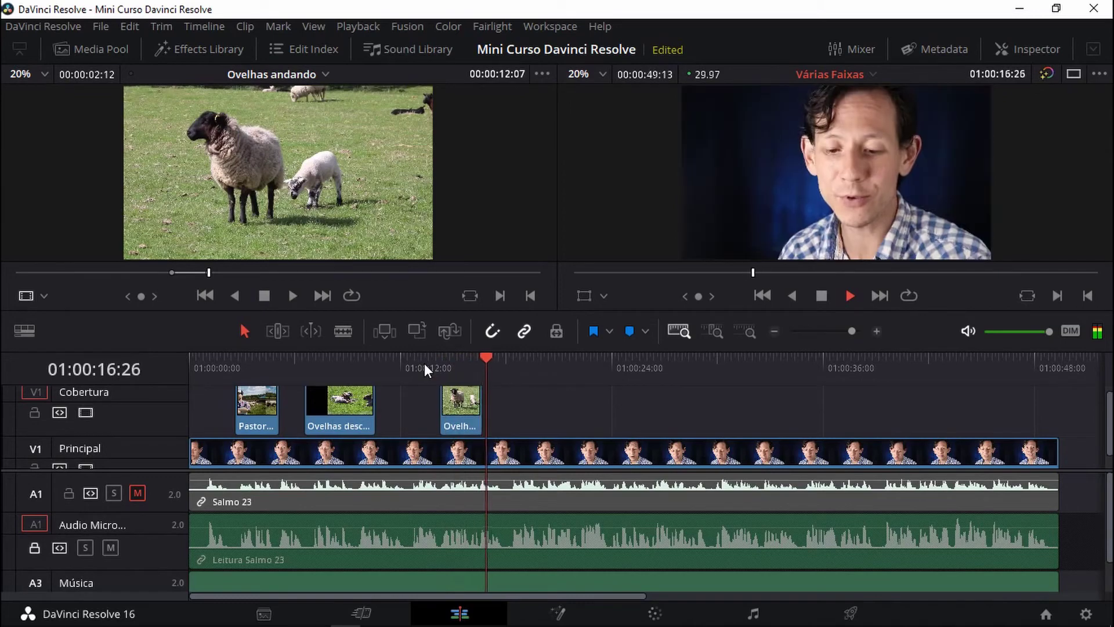
key("space")
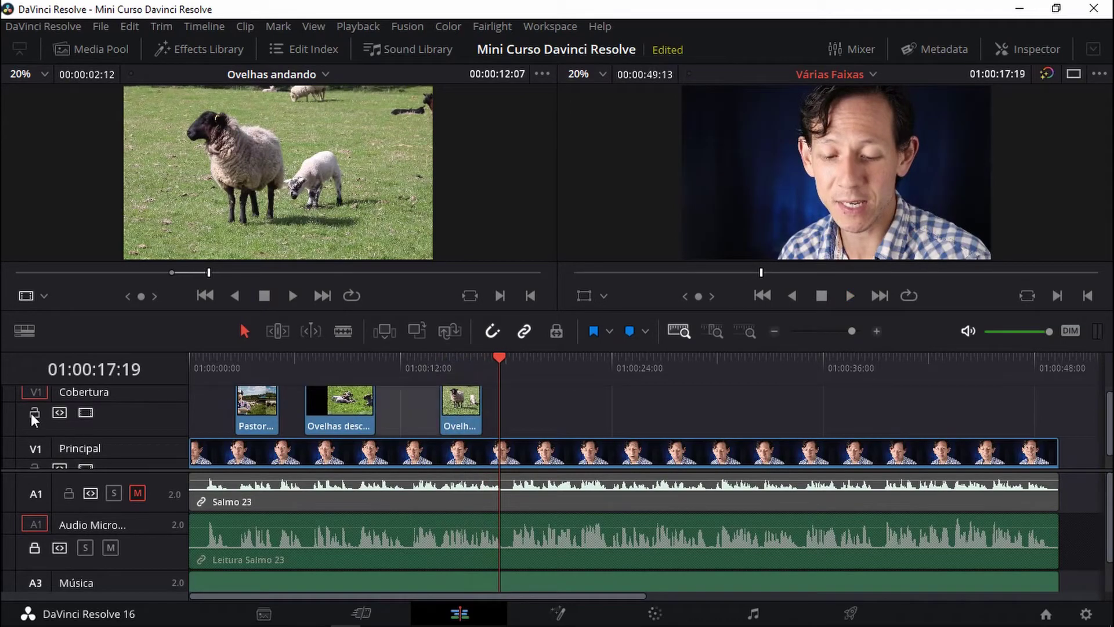
- Unlock the microphone audio track and select the B-roll clips on the Cobertura track one after another
left_click(248, 404)
left_click(367, 397)
left_click(454, 418)
left_click(332, 406)
left_click(261, 409)
scroll(359, 546, "down", 1)
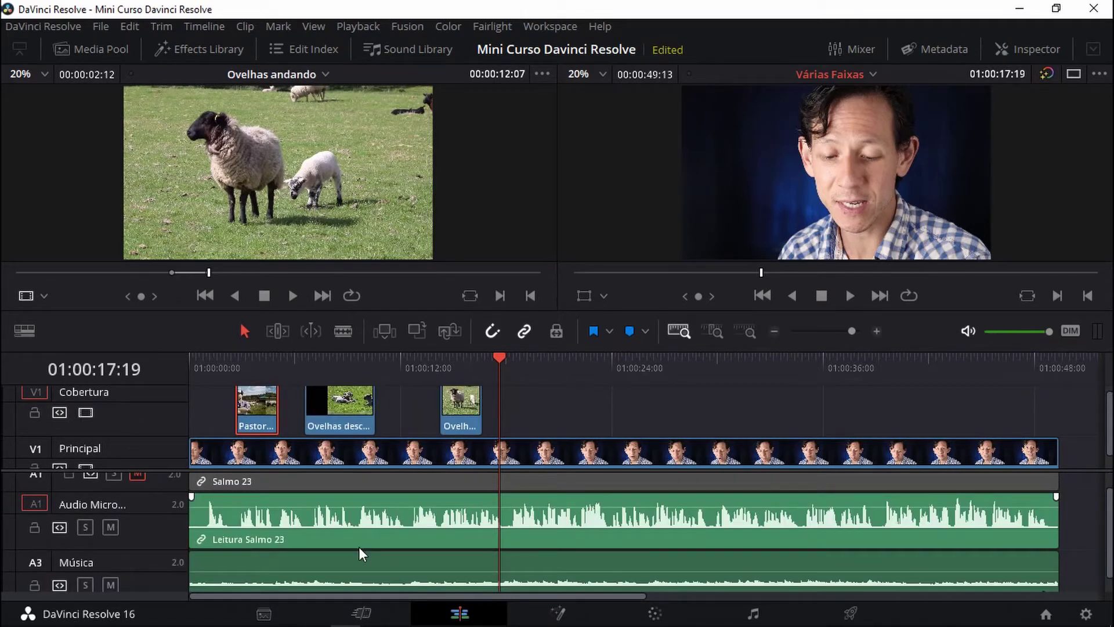
- Move the playhead to 01:00:00:00 and load the Ovelhas no campo Drone clip for source preview
left_click(189, 374)
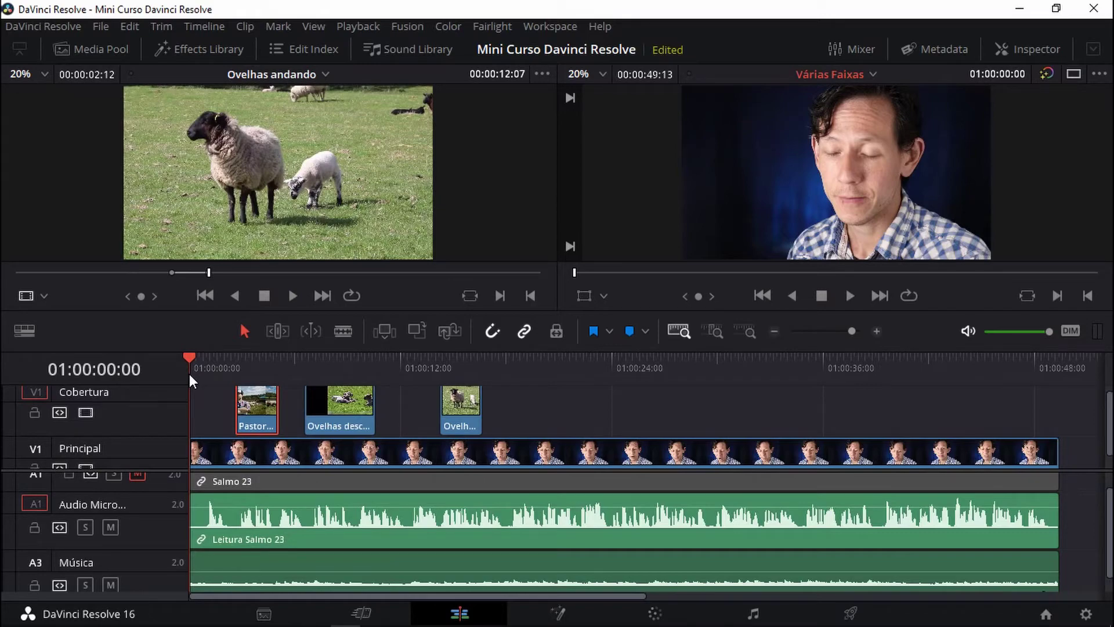
left_click(90, 45)
mouse_move(322, 486)
left_mouse_down()
mouse_move(332, 403)
mouse_move(328, 499)
left_mouse_up()
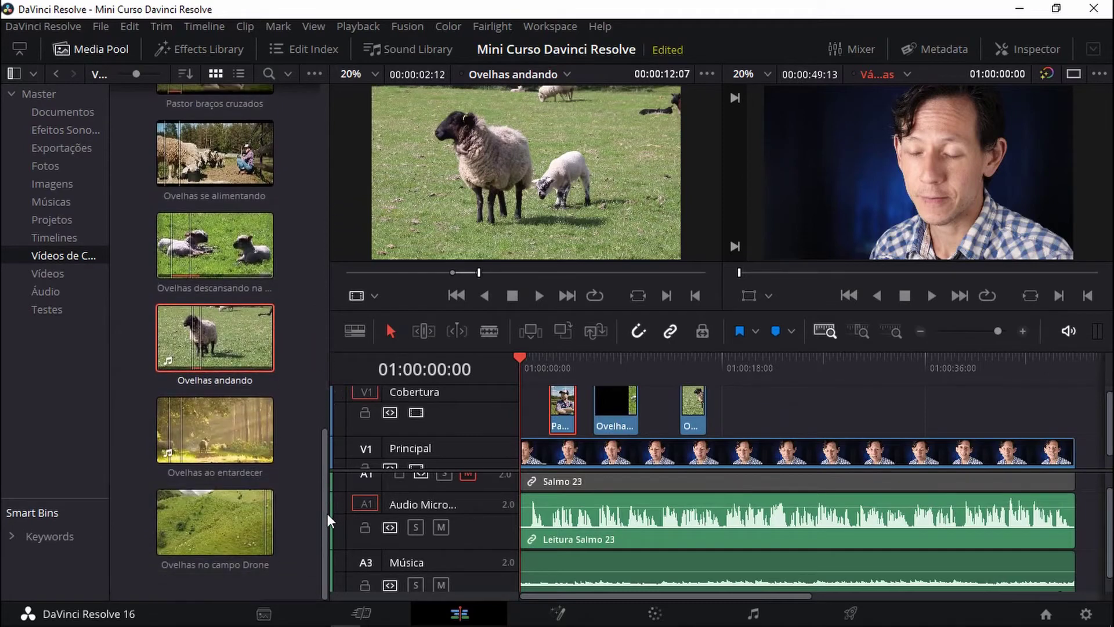
left_click(208, 519)
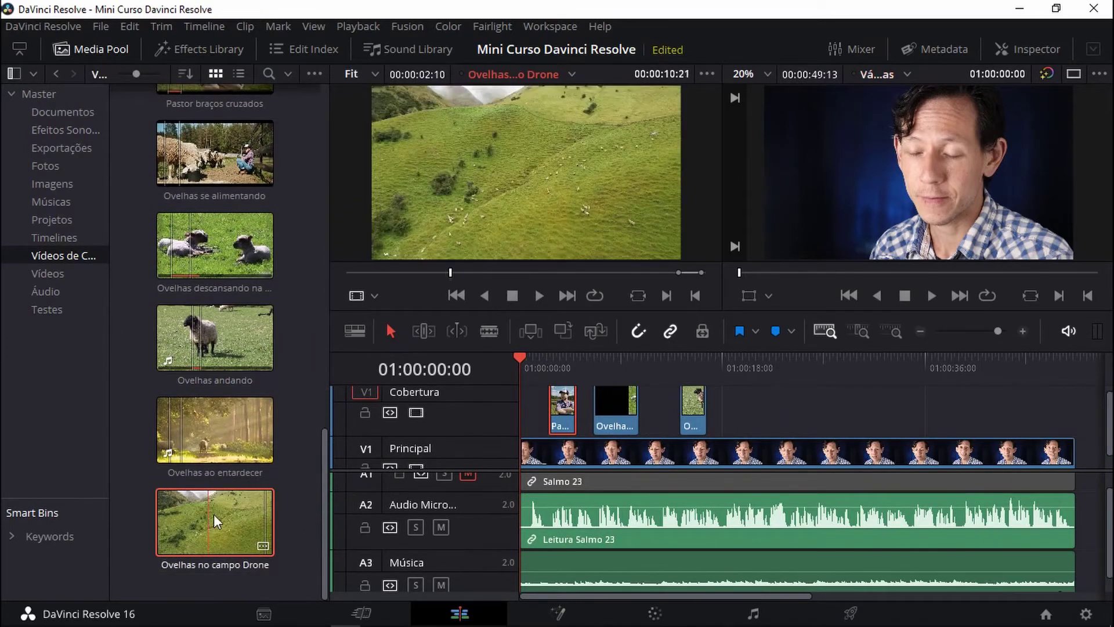
- Mark the Ovelhas no campo Drone source range from 00:00:06:02 to 00:00:09:05 and hide the media pool
left_click(405, 271)
key("i")
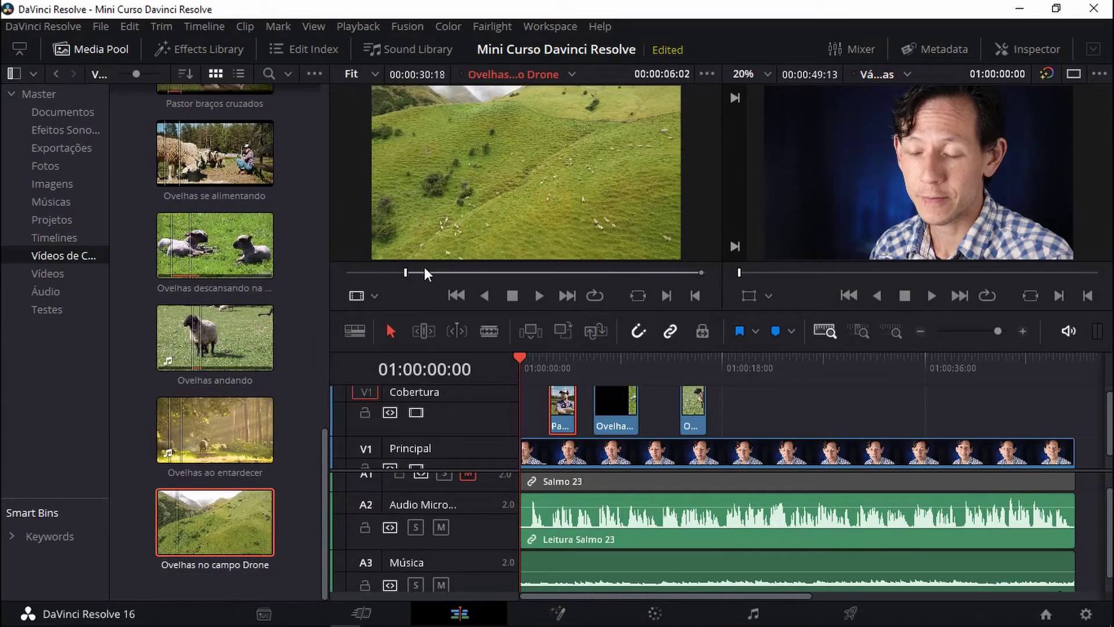
left_click(437, 272)
key("o")
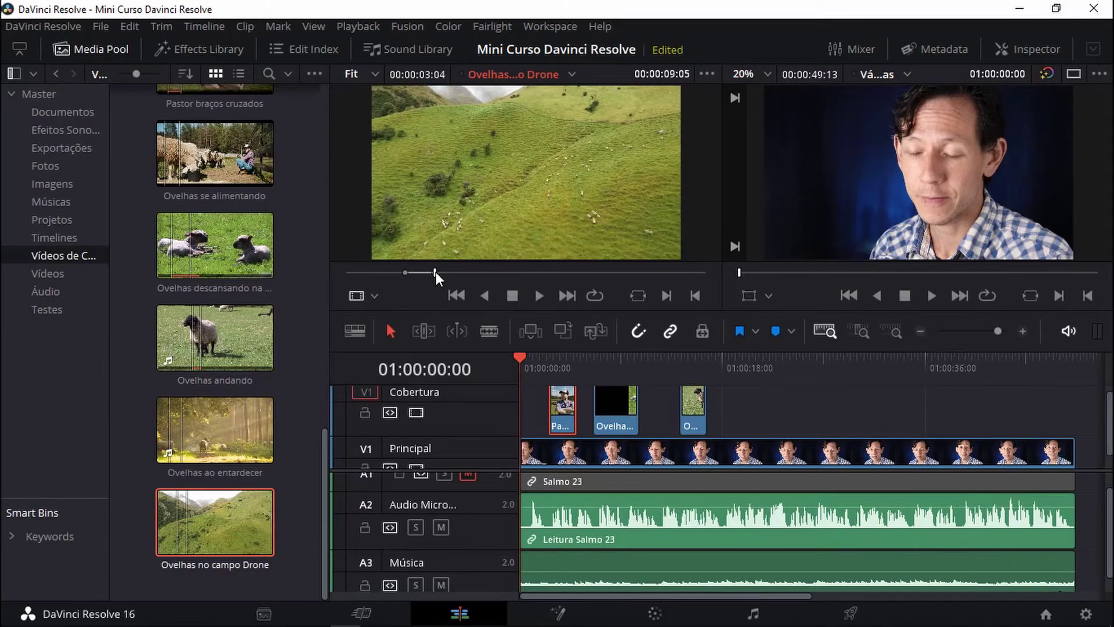
left_click(104, 47)
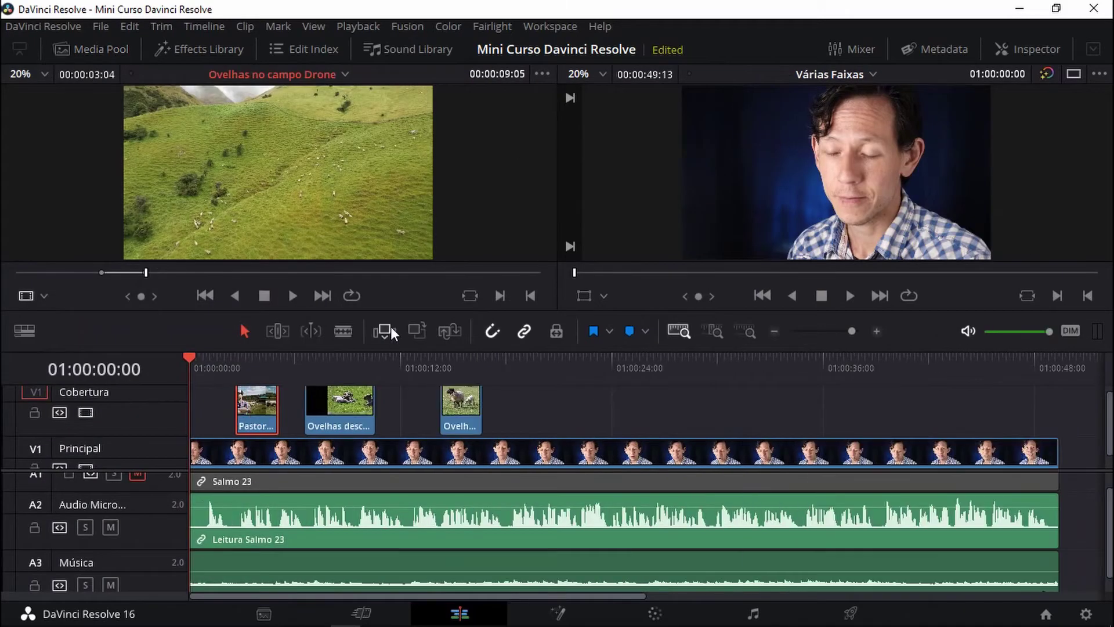
- Try inserting the drone range at the start of the timeline with the Música track unlocked, and undo the insertion
left_click(388, 336)
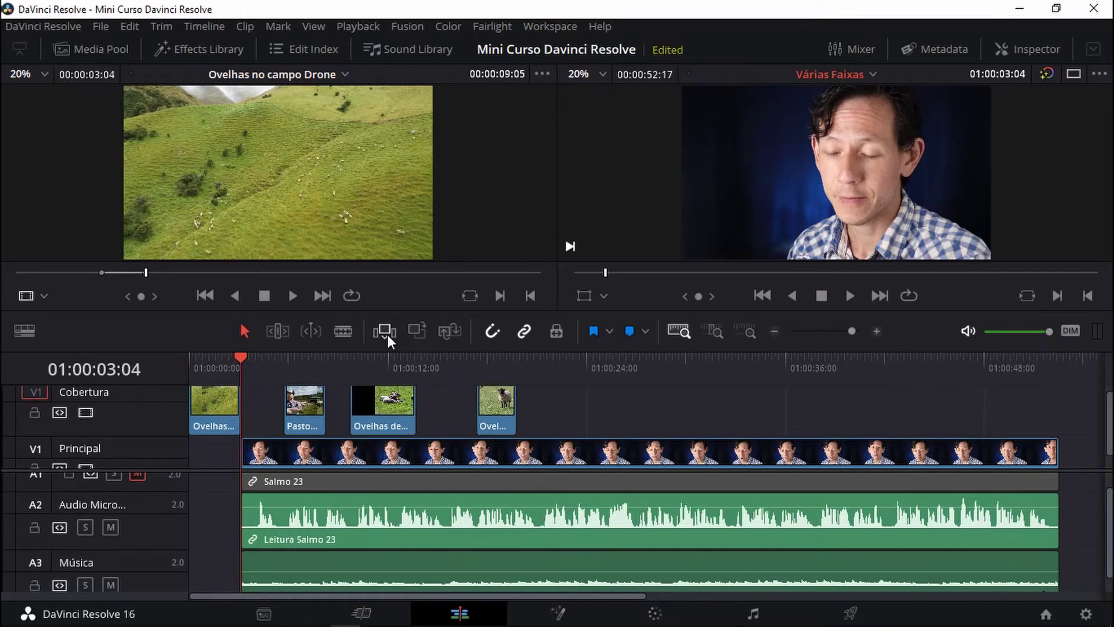
left_click(190, 363)
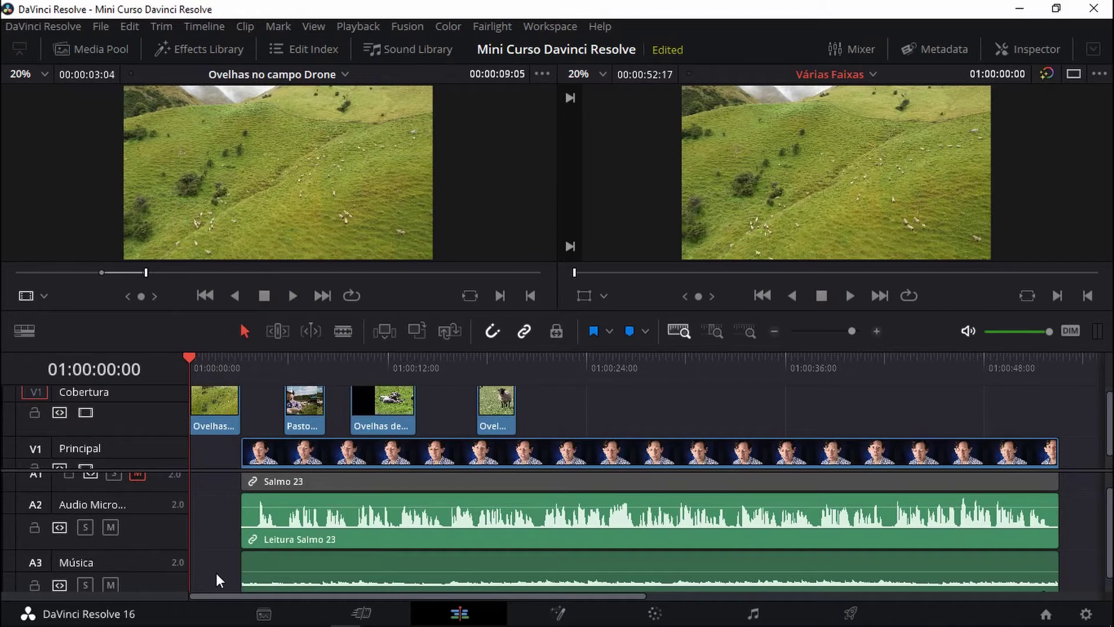
key("ctrl+z")
- Lock the Música track, insert the drone range on Cobertura at the start of the timeline, and play from the beginning
left_click(34, 583)
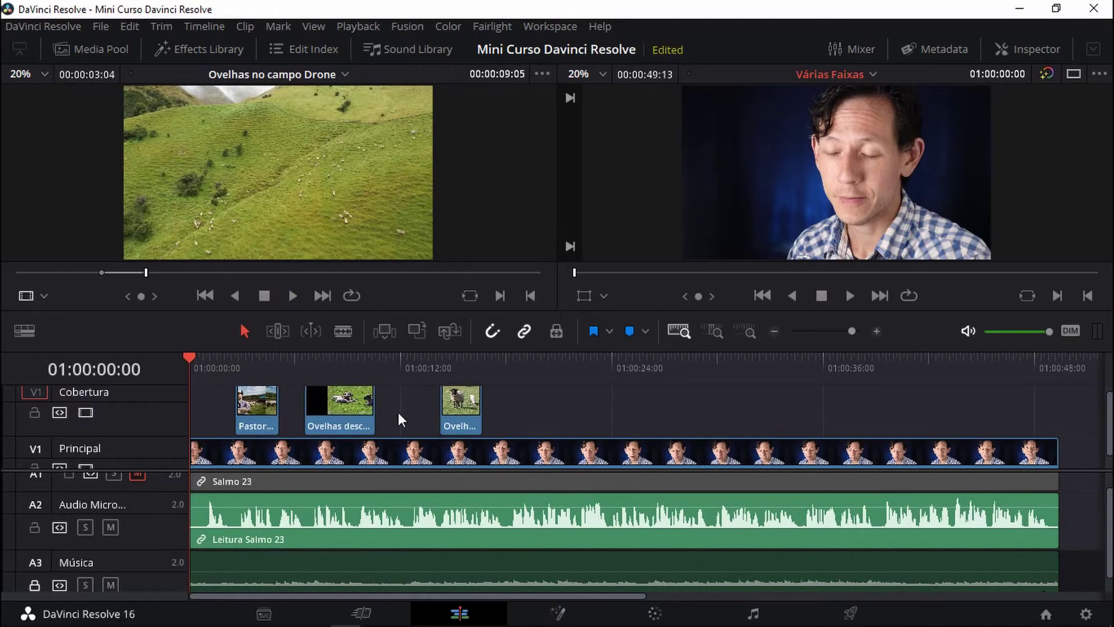
left_click(386, 330)
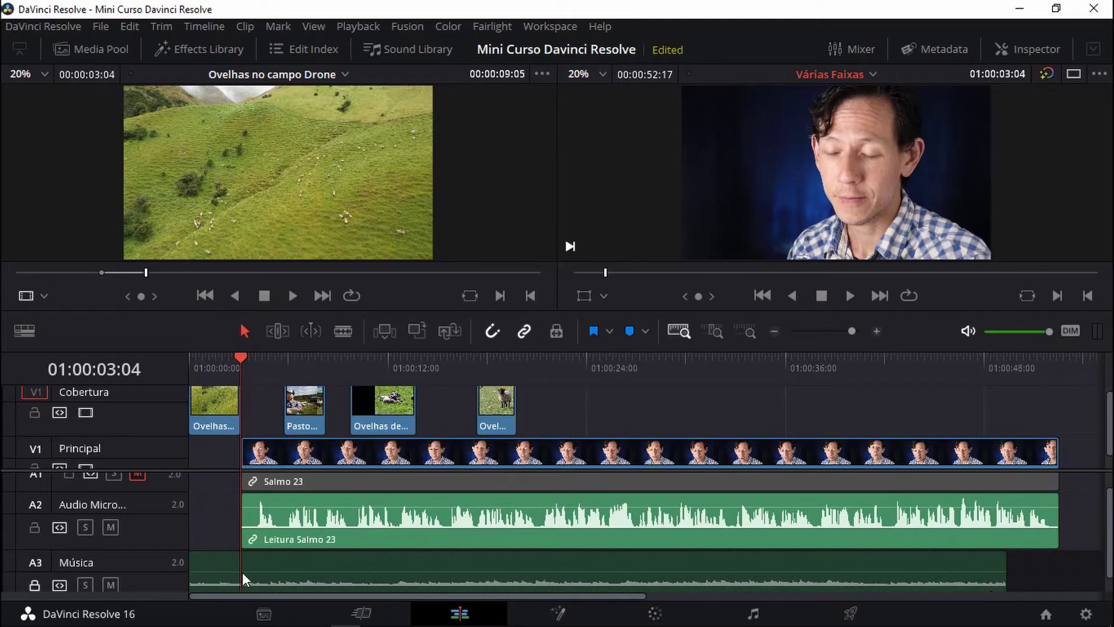
key("Home")
key("space")
key("space")
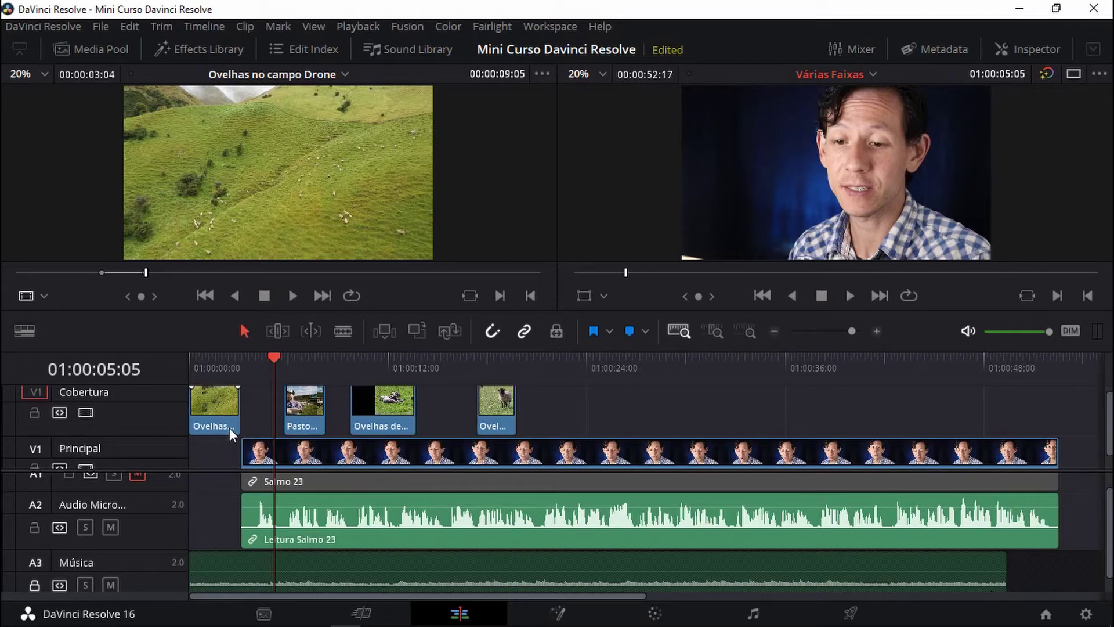
- Try extending the drone clip's end up to the Pastor clip in normal selection mode, and undo the extension
left_click(233, 406)
left_click_drag(234, 406, 280, 411)
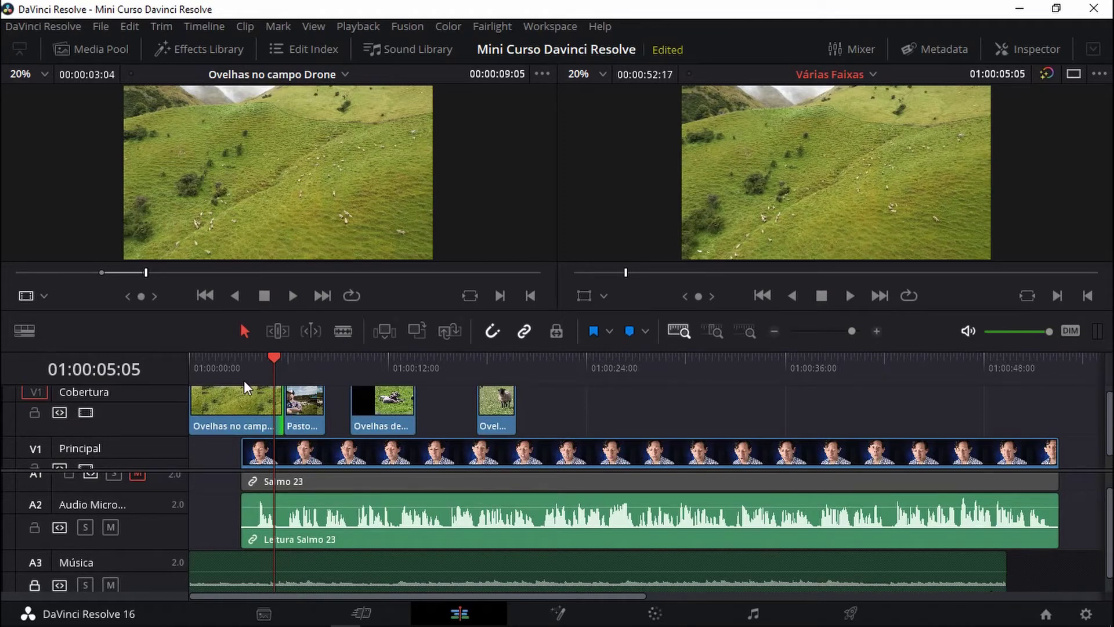
key("ctrl+z")
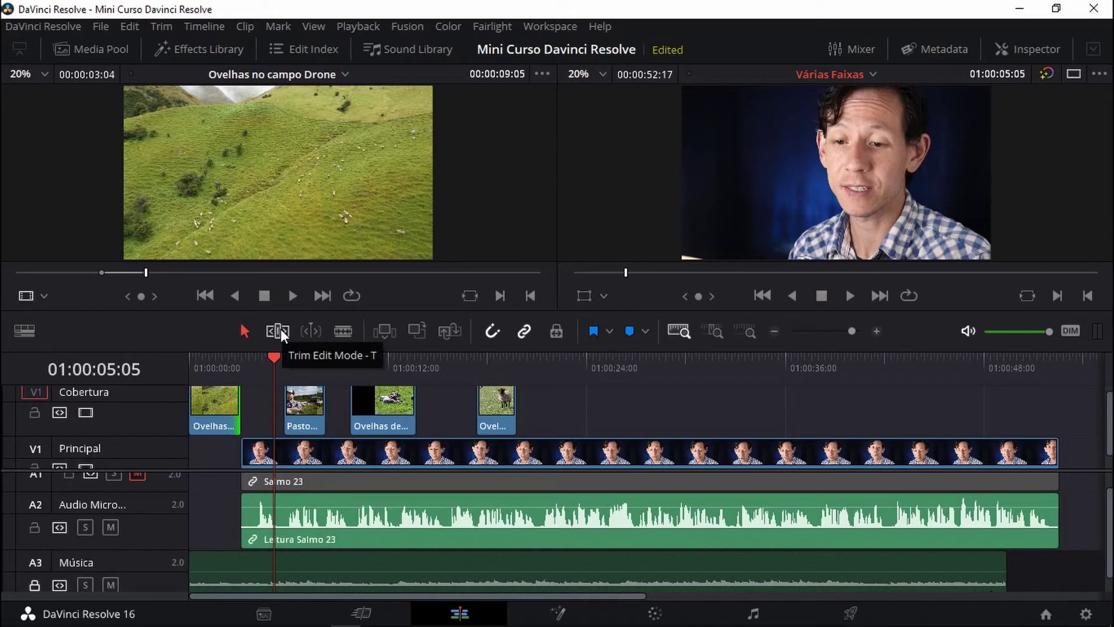
- Extend the end of the drone clip by 3 seconds in Trim Edit Mode, rippling the following clips
left_click(279, 331)
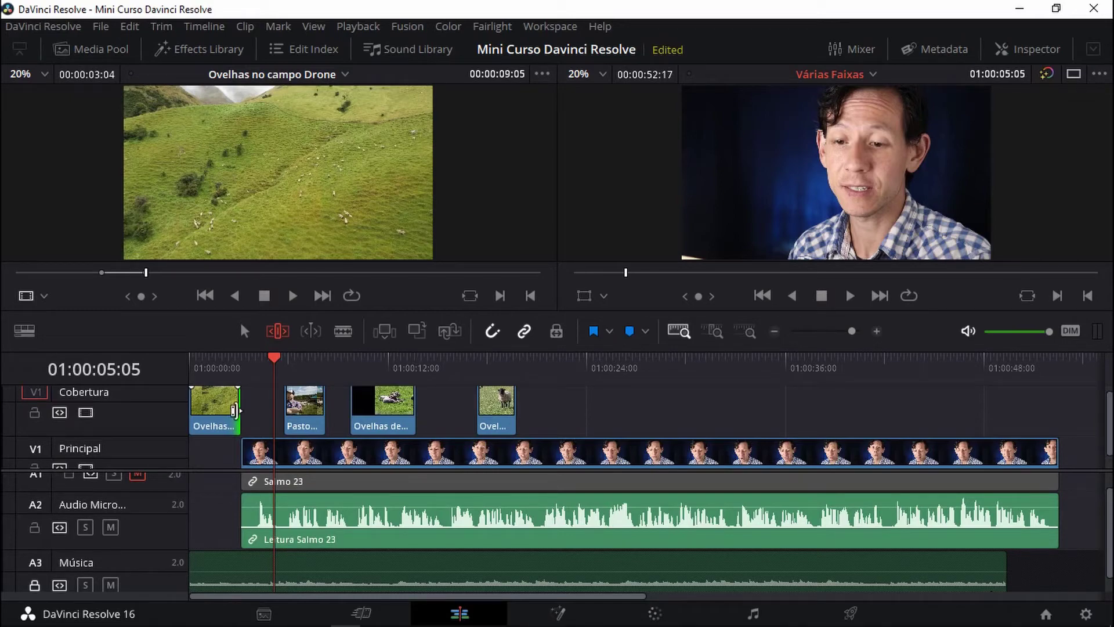
left_click_drag(234, 411, 290, 416)
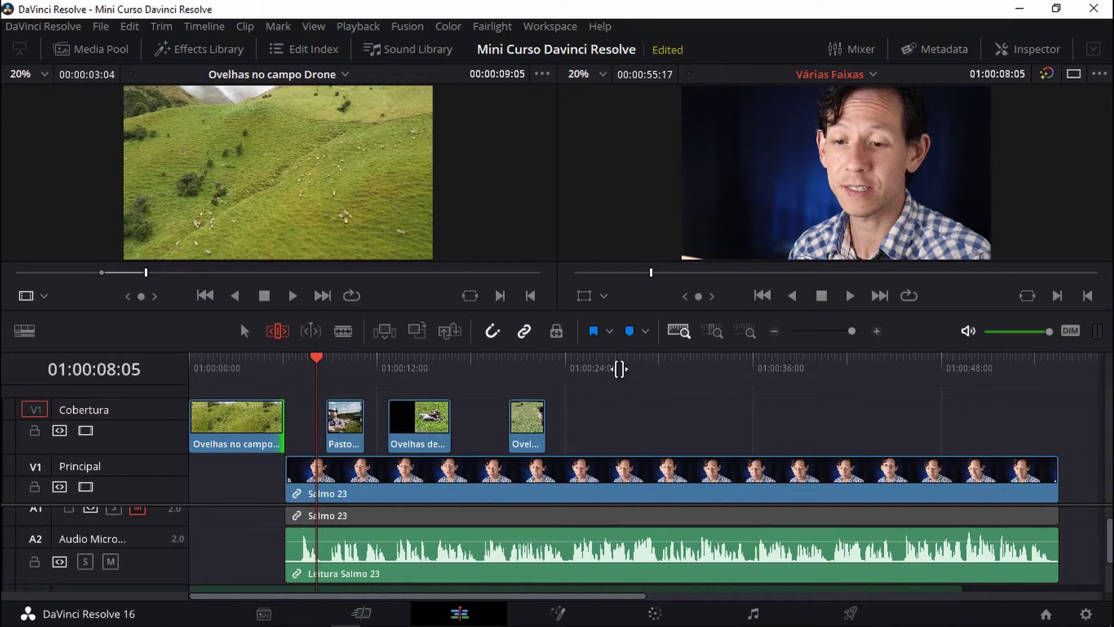
- Place the playhead at 01:00:21:13 and slip the footage inside the Ovelhas andando clip on the Cobertura track using Trim Edit Mode
left_click(519, 366)
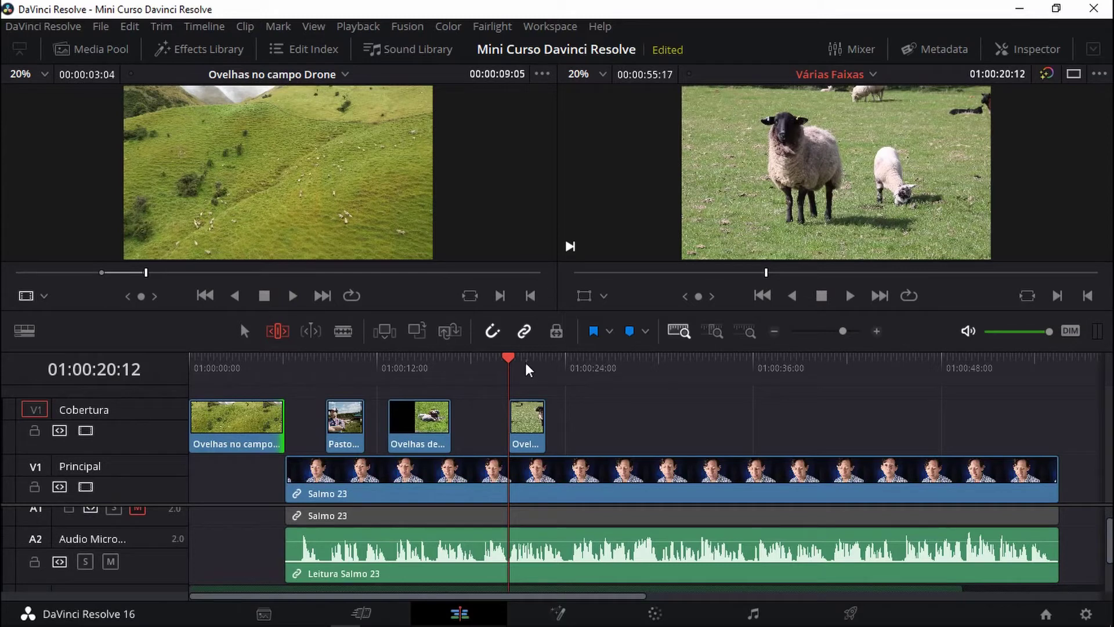
left_click(525, 366)
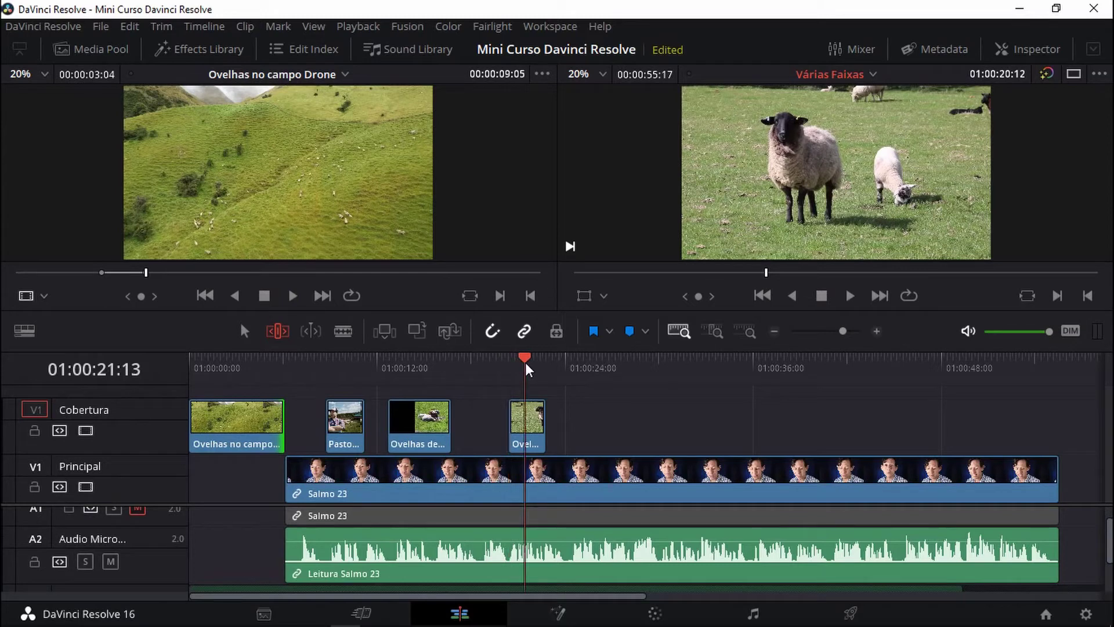
left_click(715, 331)
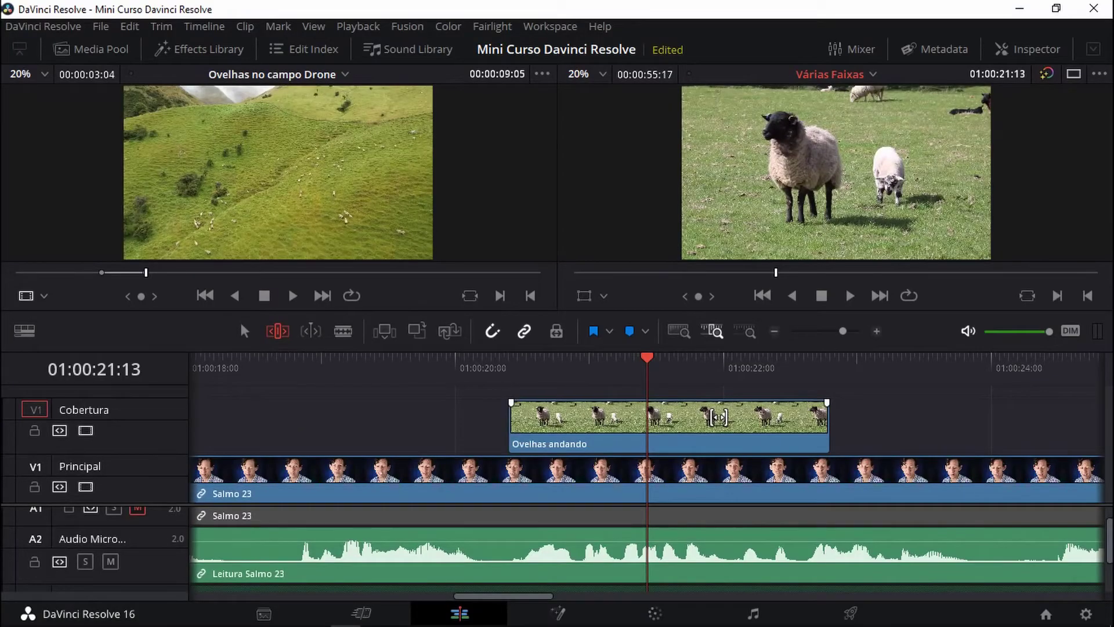
left_click_drag(717, 417, 787, 522)
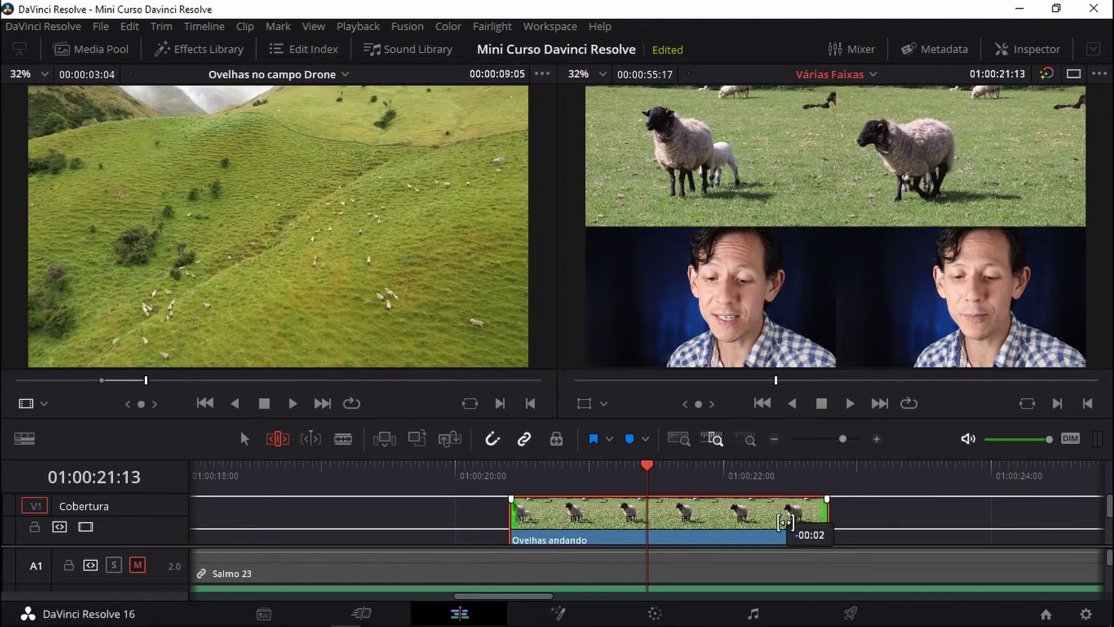
left_click_drag(785, 523, 787, 523)
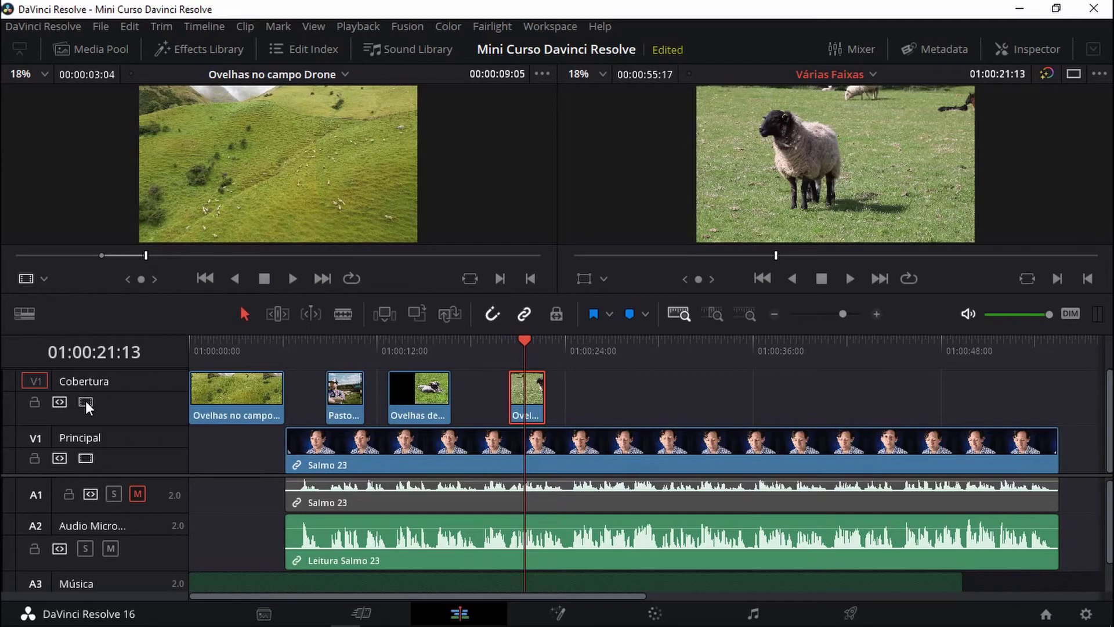
- Disable the Cobertura video track and play the timeline from 01:00:13:25
left_click(85, 400)
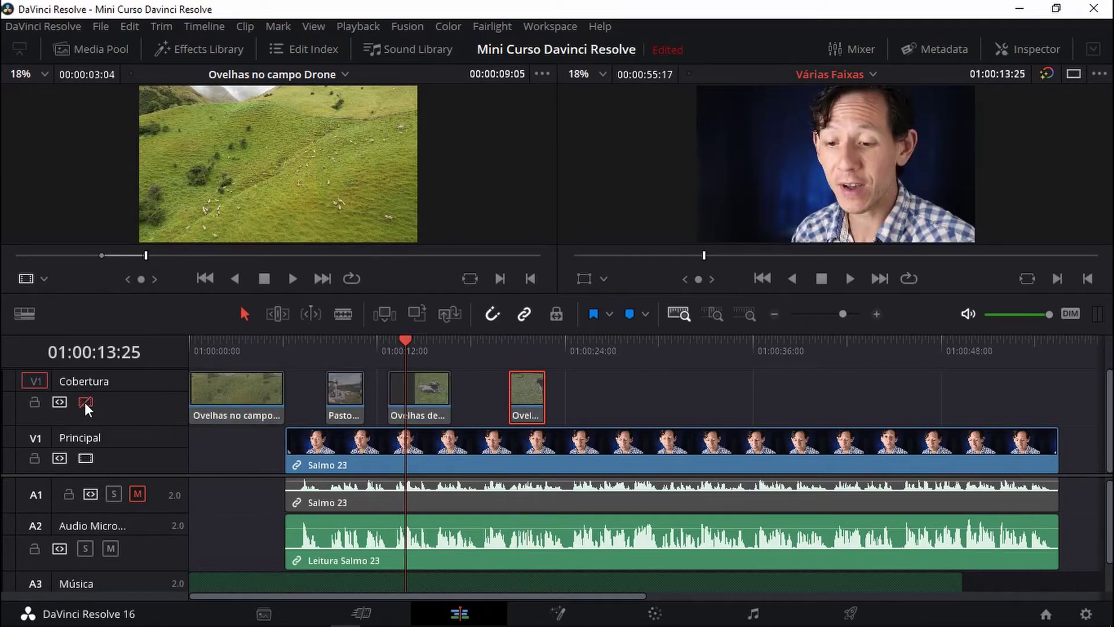
key("space")
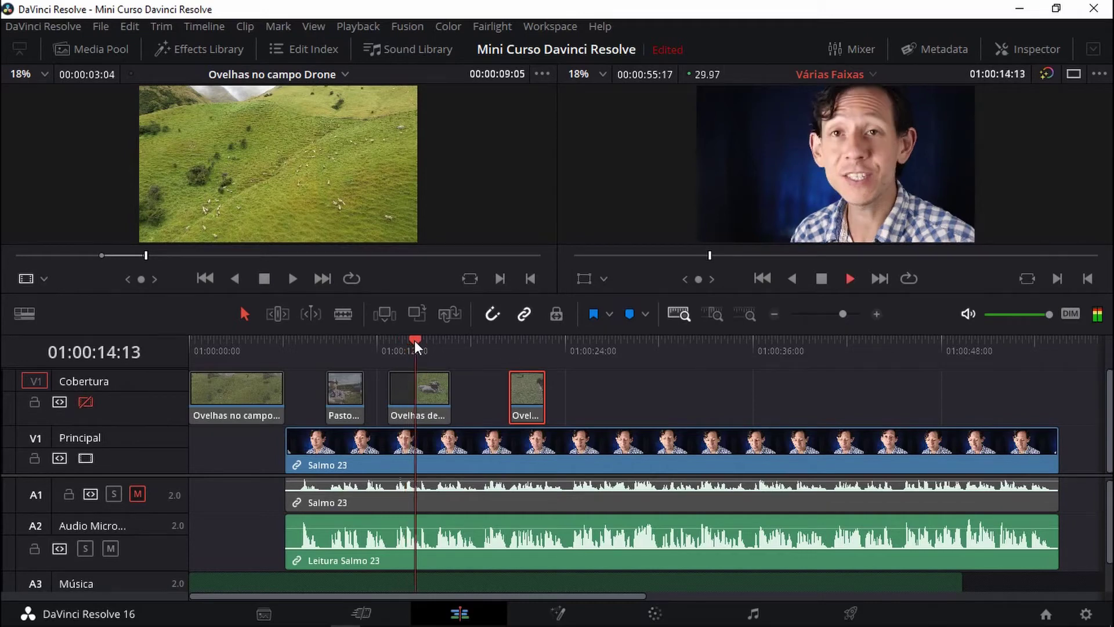
- Stop playback, try splitting the clips on all tracks at 01:00:15:10, and undo the split
key("space")
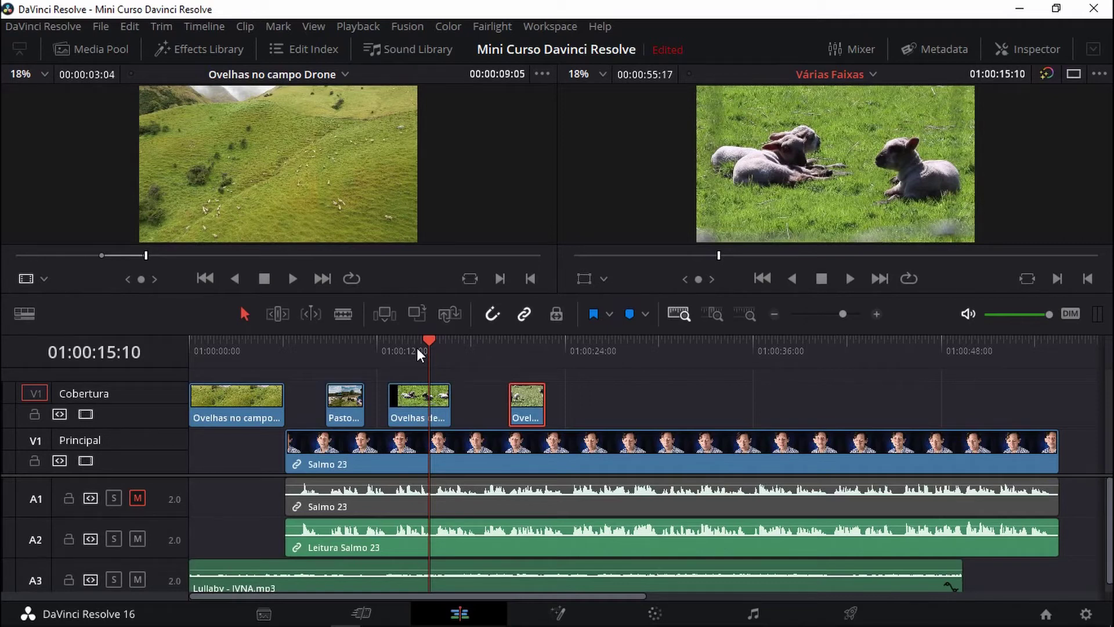
key("ctrl+b")
left_click(366, 350)
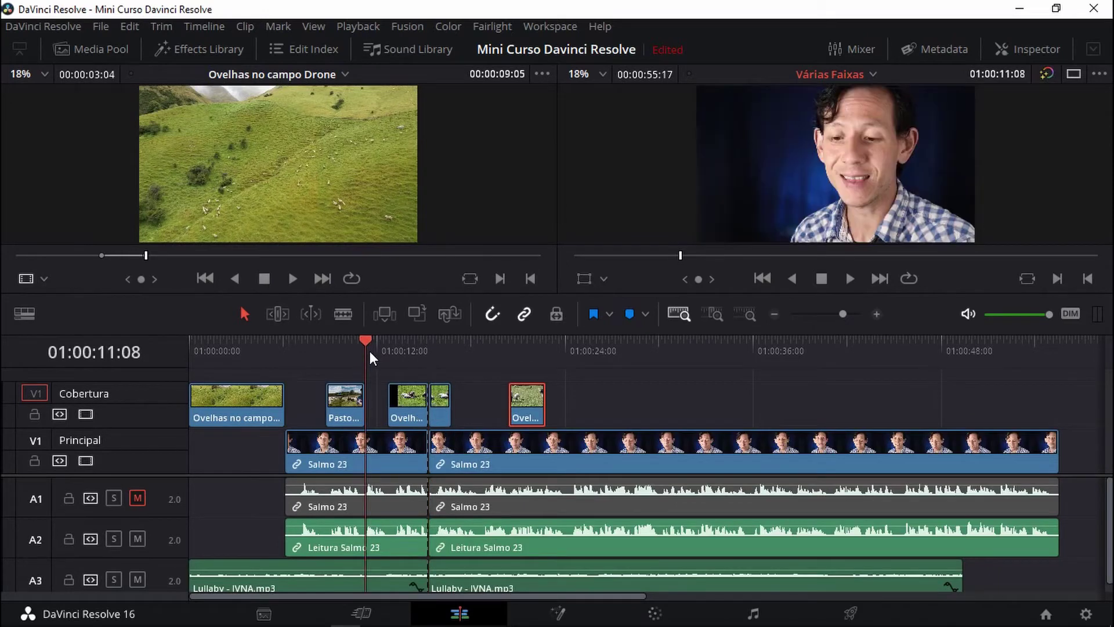
key("ctrl+z")
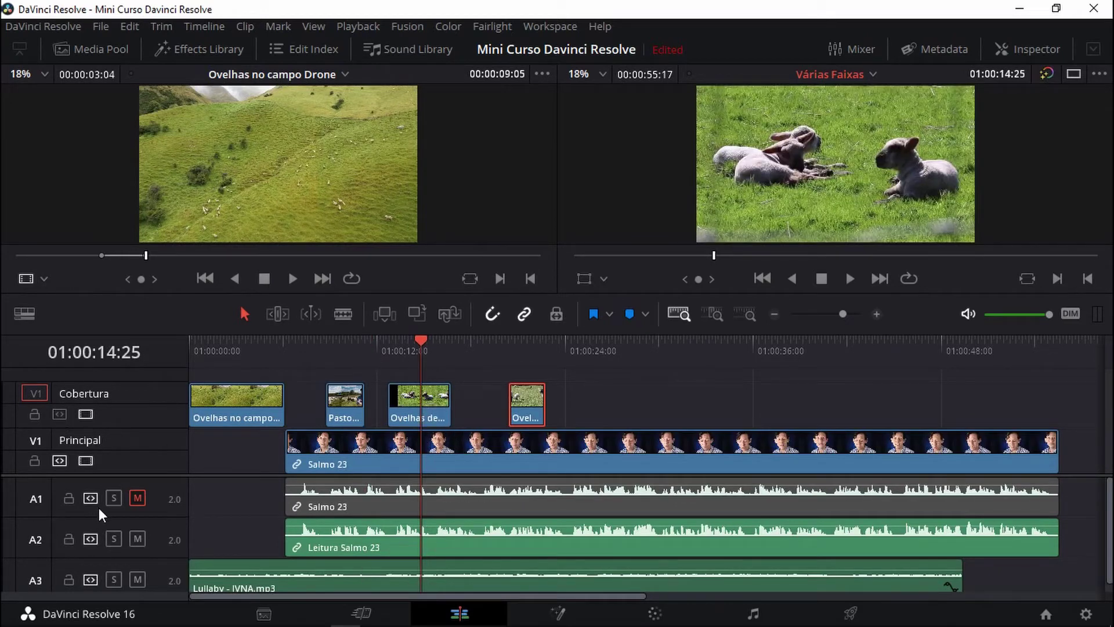
- Turn off auto track selection for Cobertura and A1, try splitting the remaining tracks at 01:00:14:25, and undo the split
left_click(89, 503)
key("ctrl+b")
left_click(324, 346)
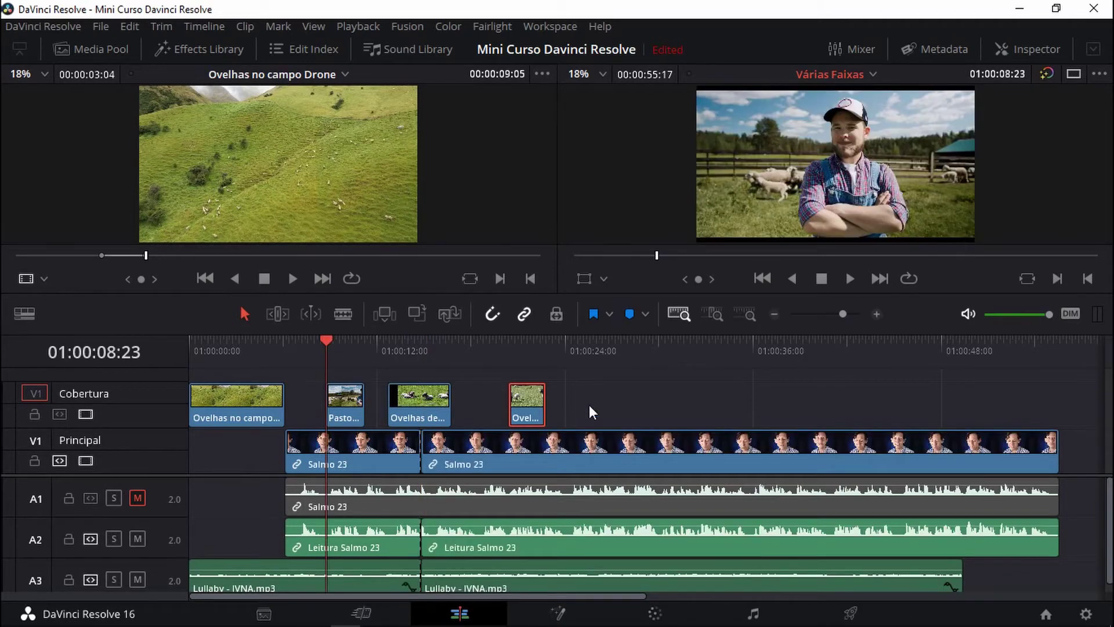
key("ctrl+z")
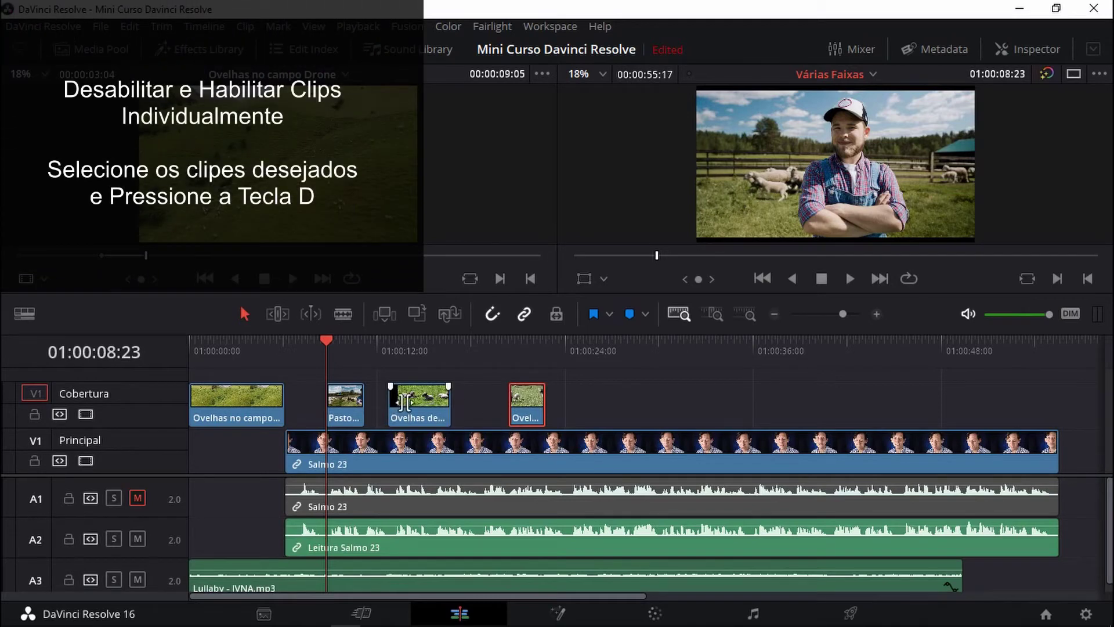
- Disable the third clip on the Cobertura track with the playhead at 01:00:15:03, and enable it again
left_click(425, 426)
left_click(411, 410)
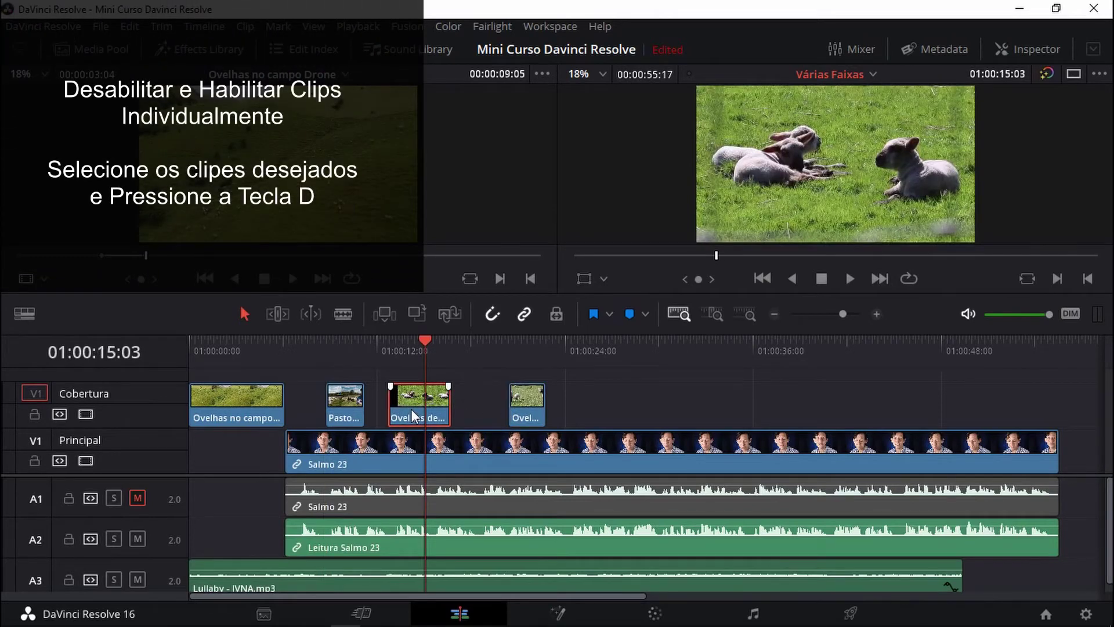
key("d")
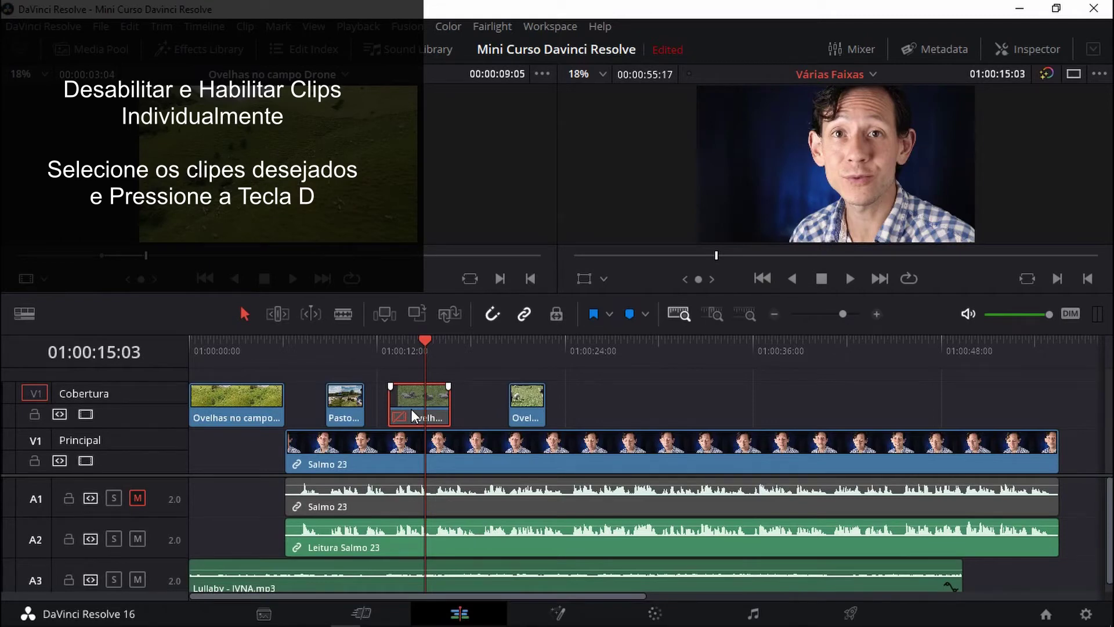
key("d")
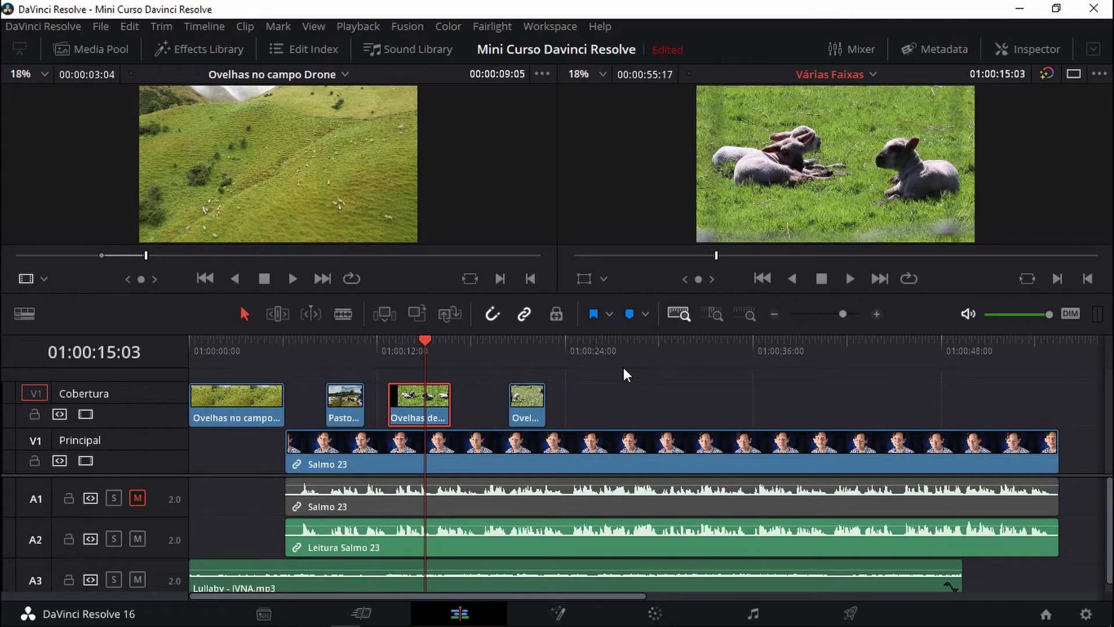
- Select the Pastor clip with the playhead at 01:00:09:23, open its Inspector settings and try out its opacity
left_click(341, 416)
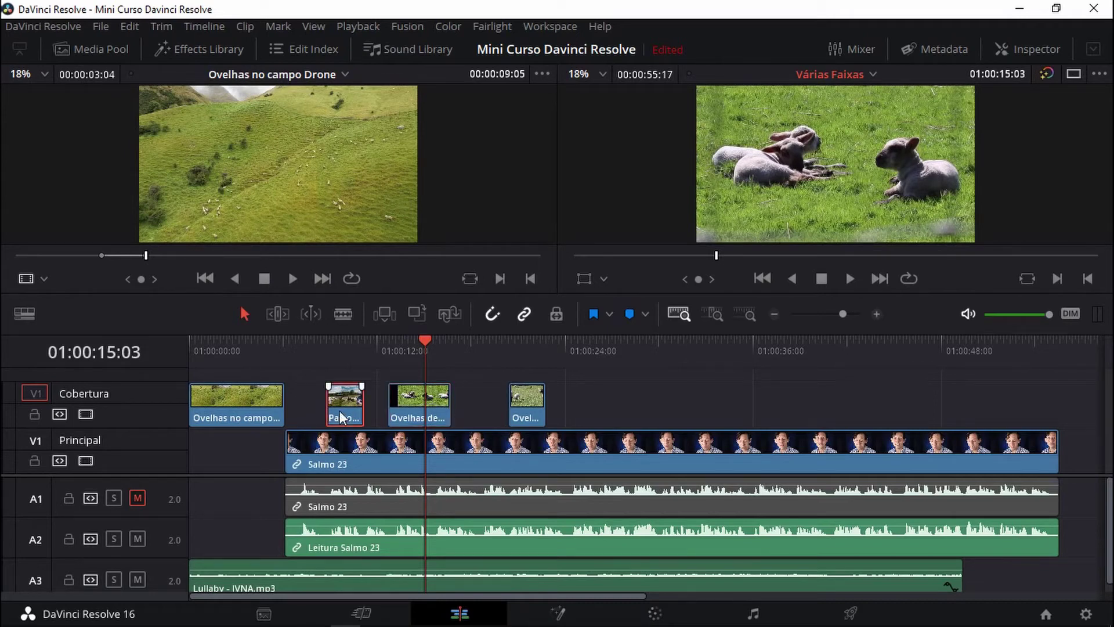
left_click(342, 350)
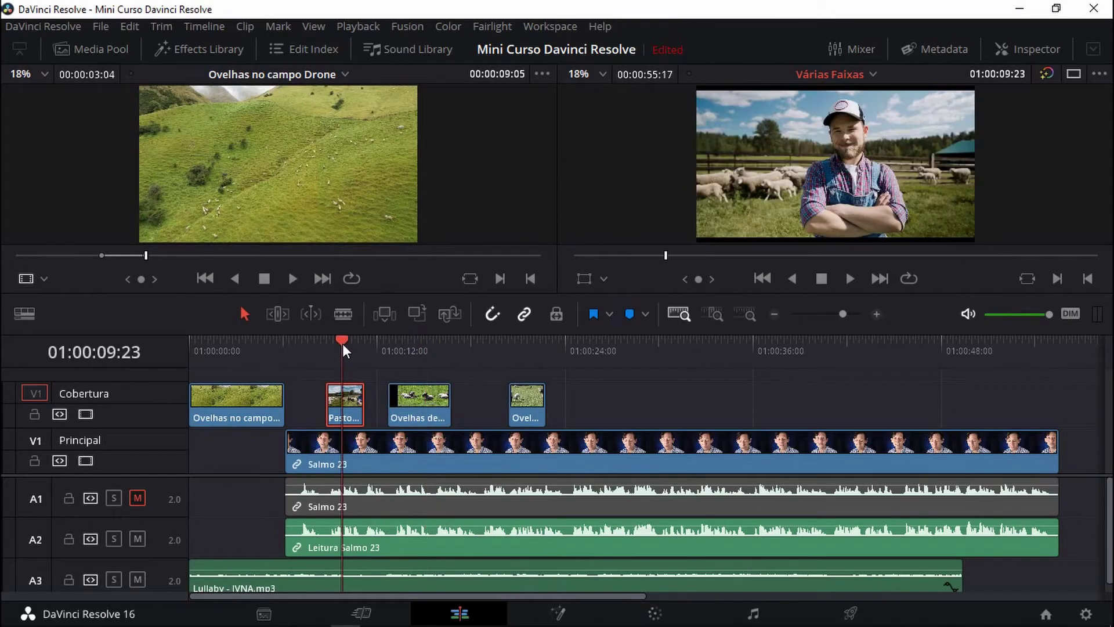
left_click(1018, 50)
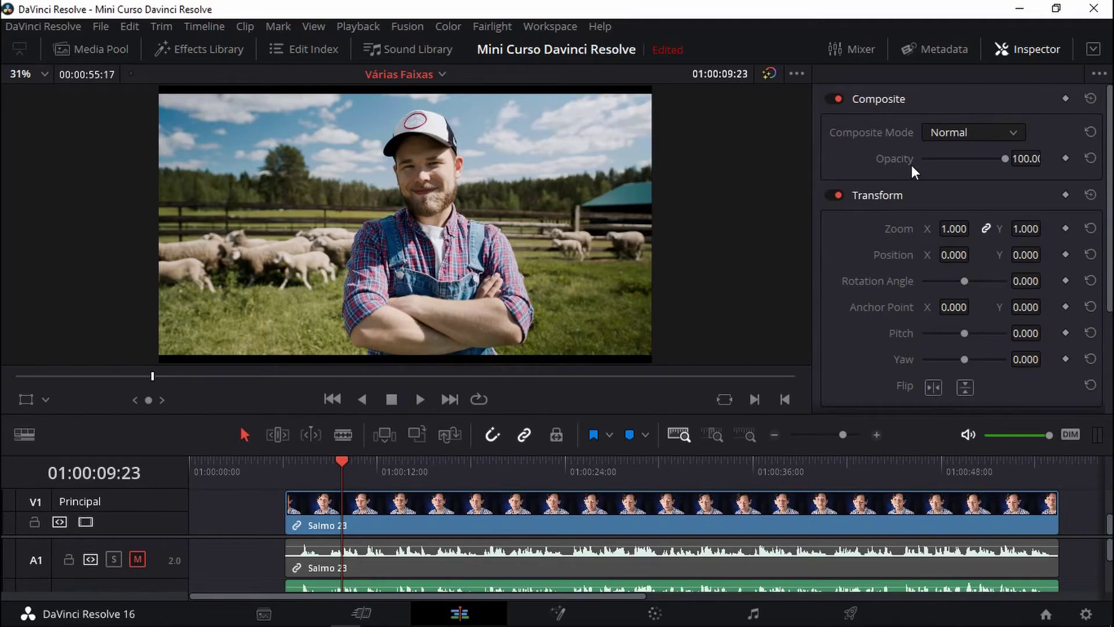
left_click_drag(1005, 158, 1036, 210)
- Shrink the Pastor clip to zoom 0.320, move it to X -569, Y 290, and play it over the main footage
mouse_move(947, 228)
left_mouse_down()
mouse_move(984, 227)
mouse_move(910, 227)
mouse_move(953, 229)
left_mouse_up()
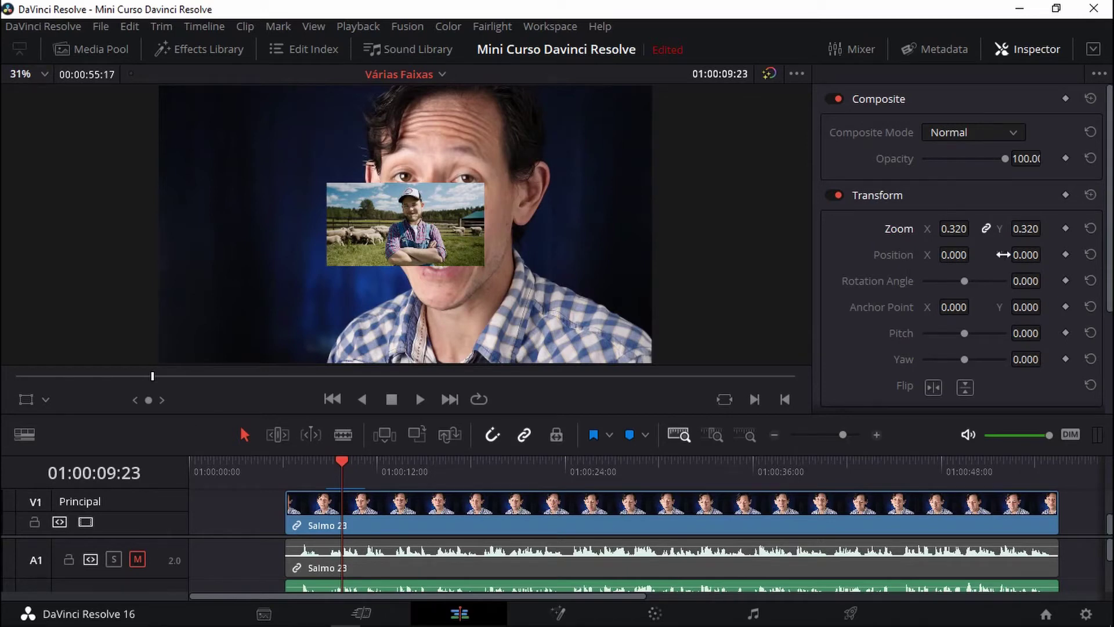
left_click_drag(953, 255, 1049, 254)
left_click(318, 464)
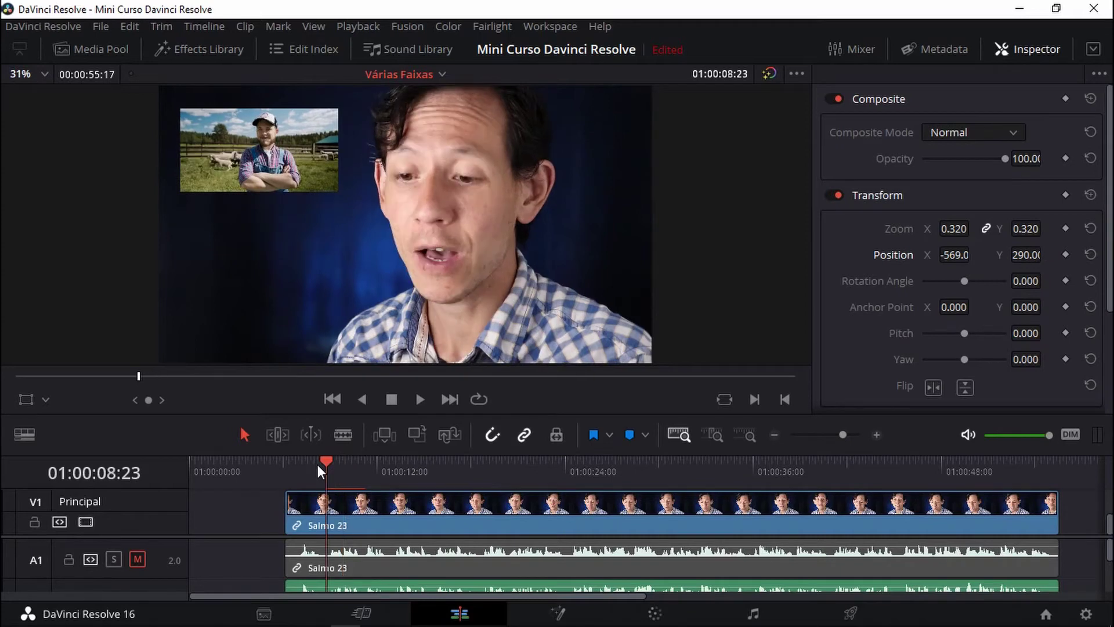
left_click(308, 463)
key("space")
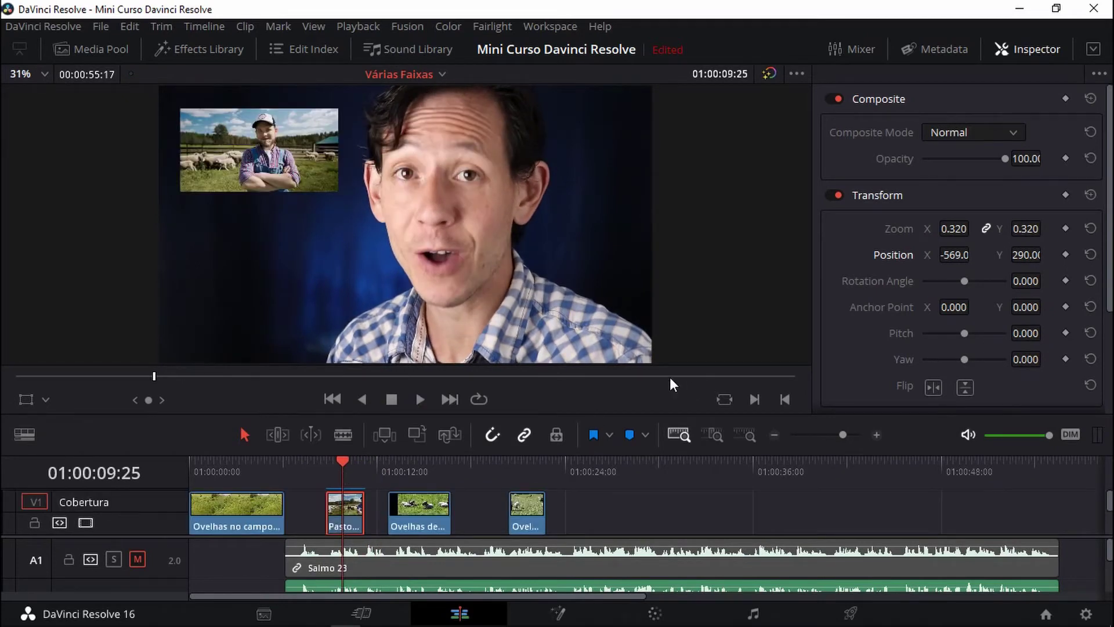
- Reset the Pastor clip's zoom and position, and enlarge it to zoom 1.080 so it fills the frame
left_click(1091, 230)
left_click(1092, 256)
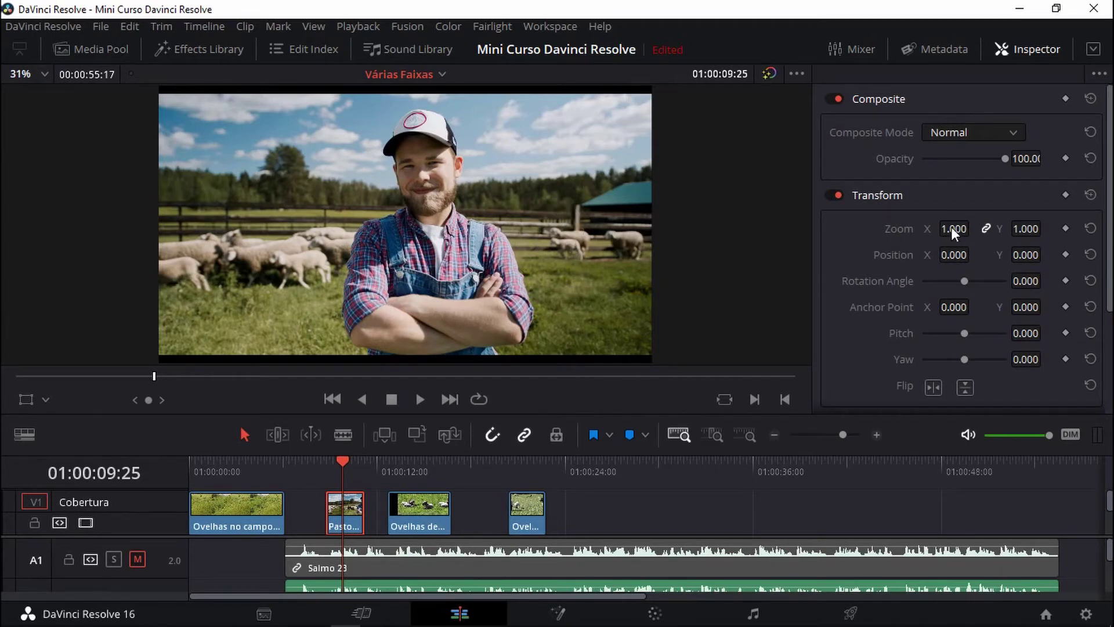
mouse_move(950, 228)
left_mouse_down()
mouse_move(981, 227)
mouse_move(951, 228)
left_mouse_up()
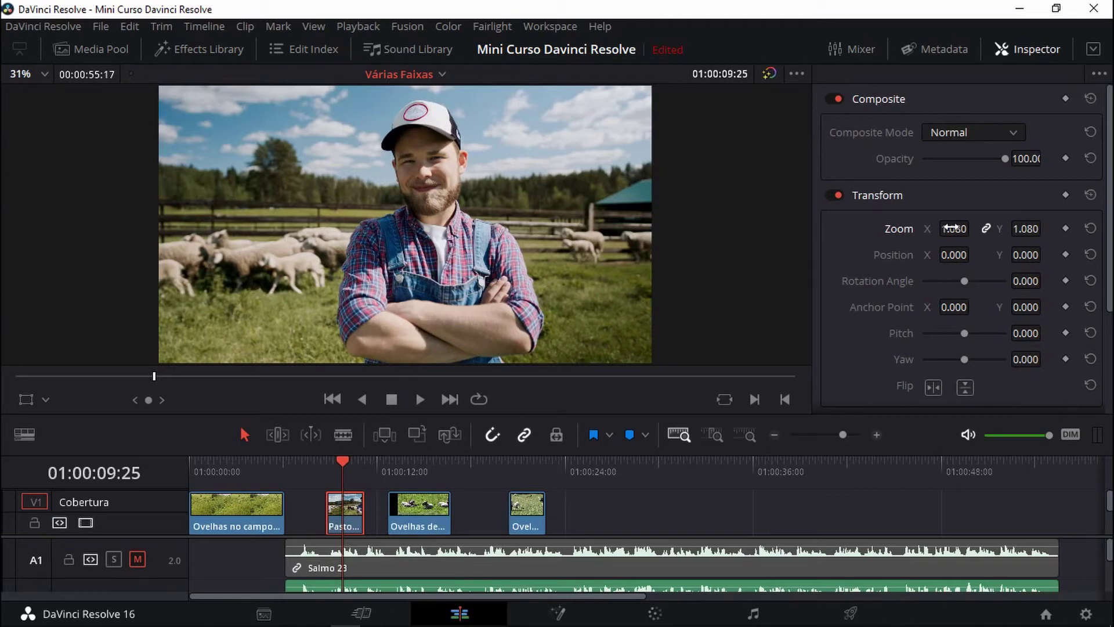
left_click_drag(1109, 157, 1102, 179)
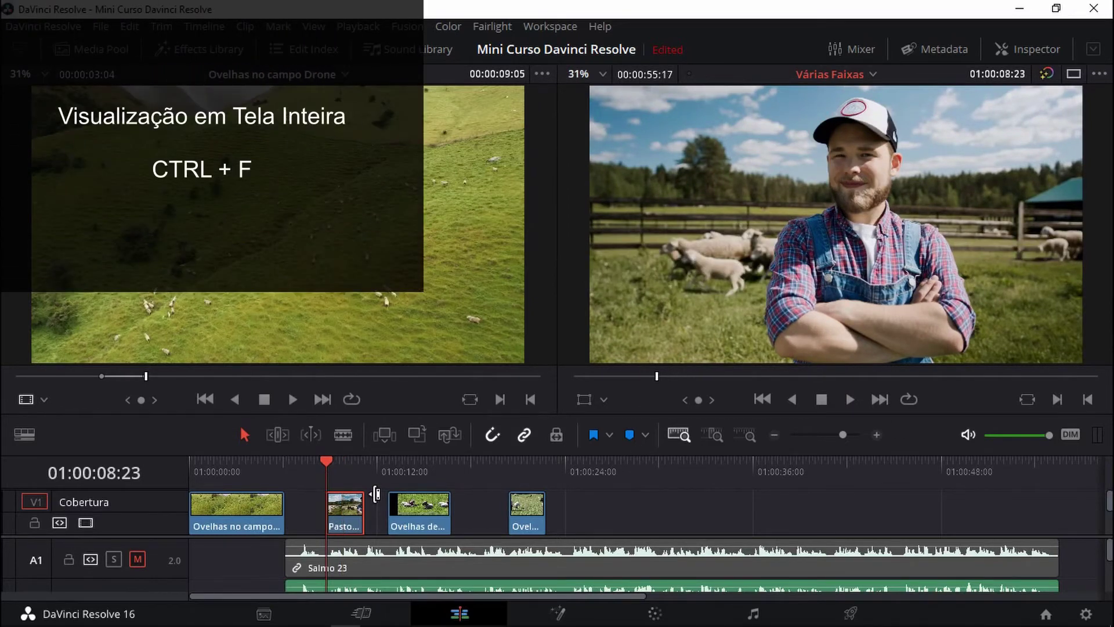
- Play the timeline in full-screen view from 01:00:08:23, and pause it
key("ctrl+f")
mouse_move(225, 528)
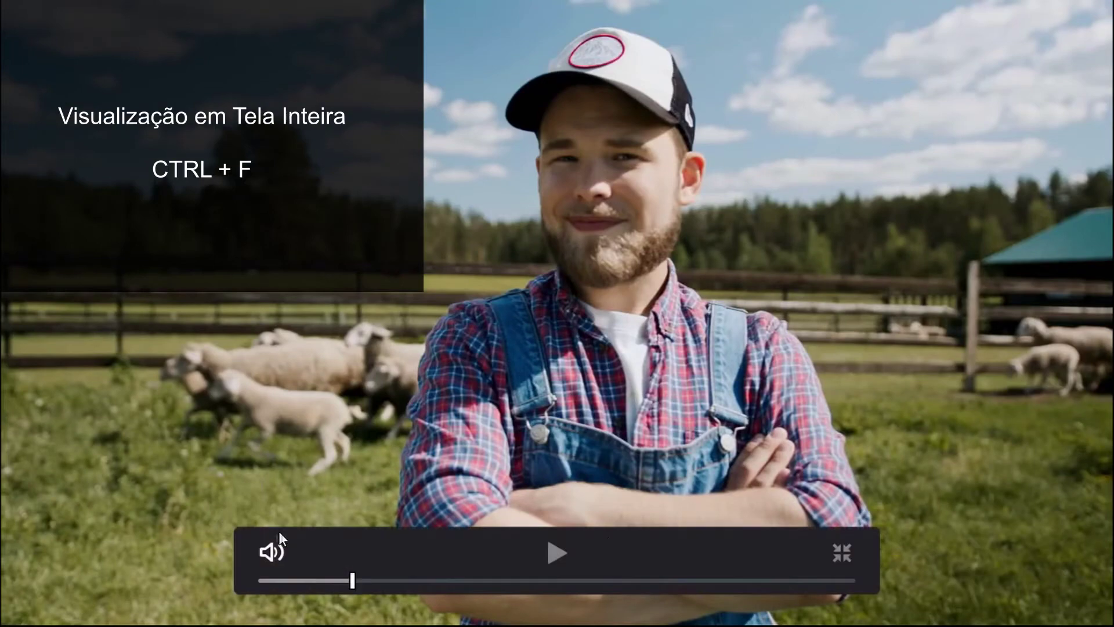
left_click(556, 553)
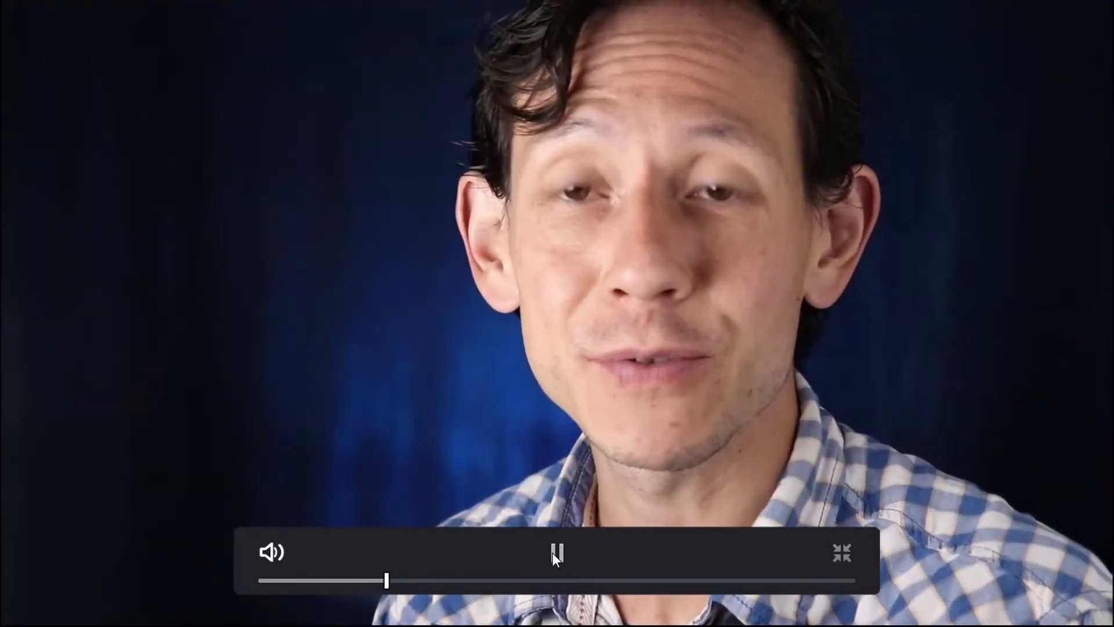
left_click(554, 553)
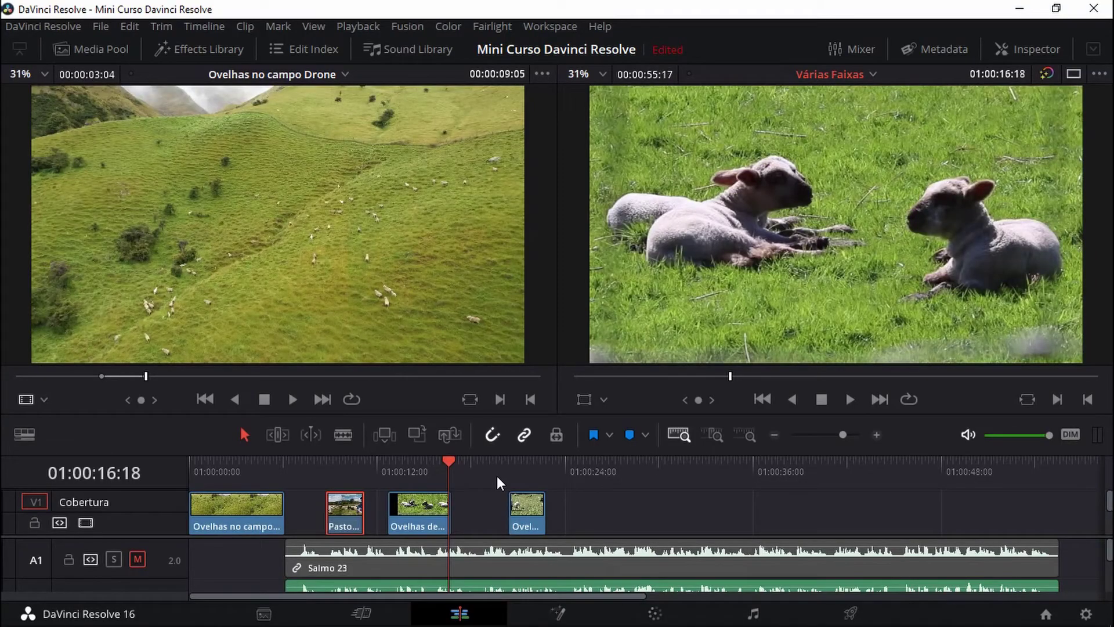
- Enlarge the timeline's video track area, add a video track above Cobertura and name it Textos
left_click_drag(572, 413, 569, 255)
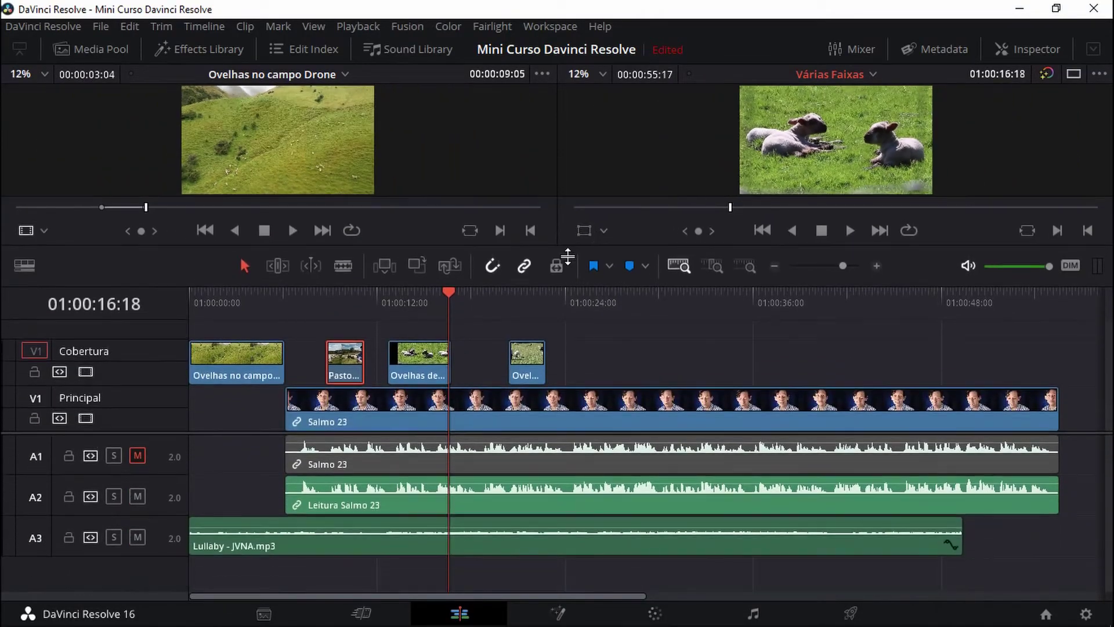
left_click_drag(205, 433, 206, 523)
right_click(129, 388)
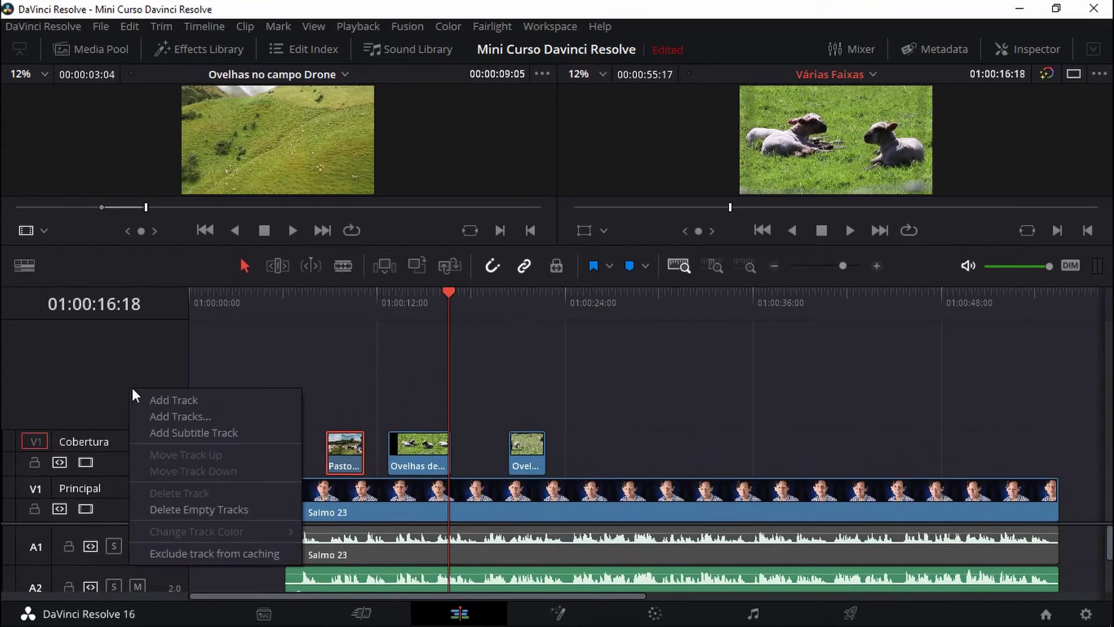
left_click(220, 399)
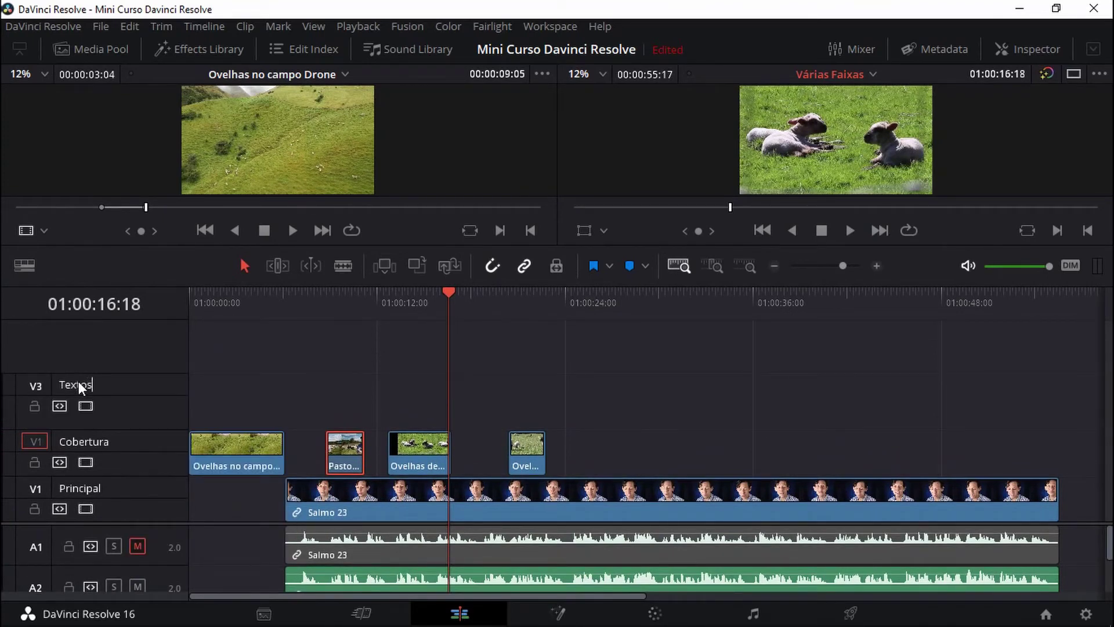
- Place a basic Text title from the Effects Library on the Textos track at 01:00:01:09
key("Home")
left_click(209, 304)
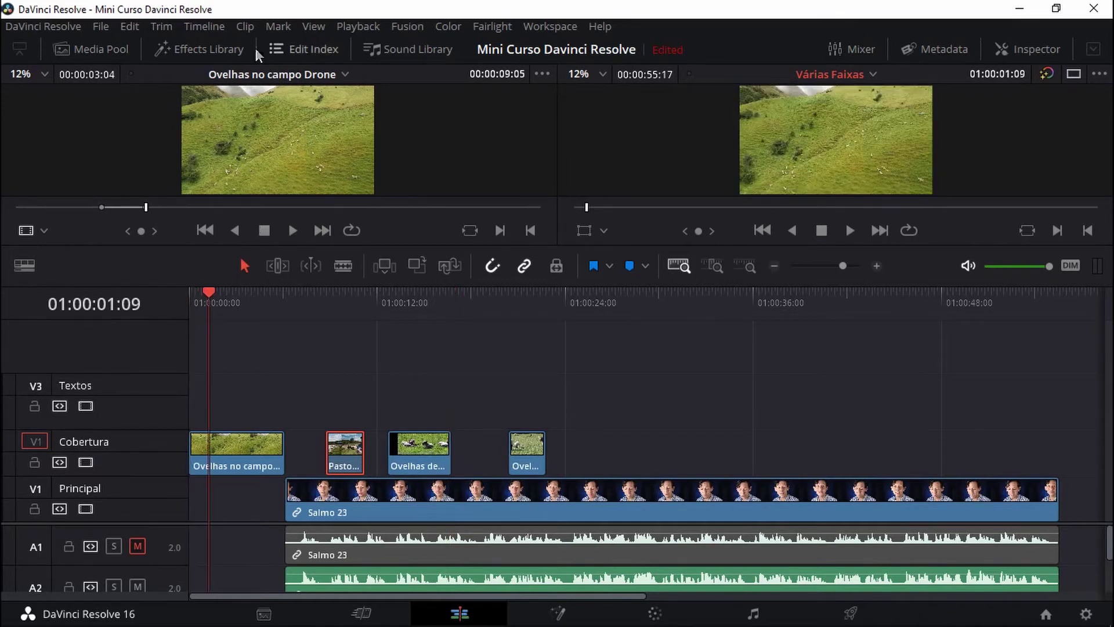
left_click(187, 47)
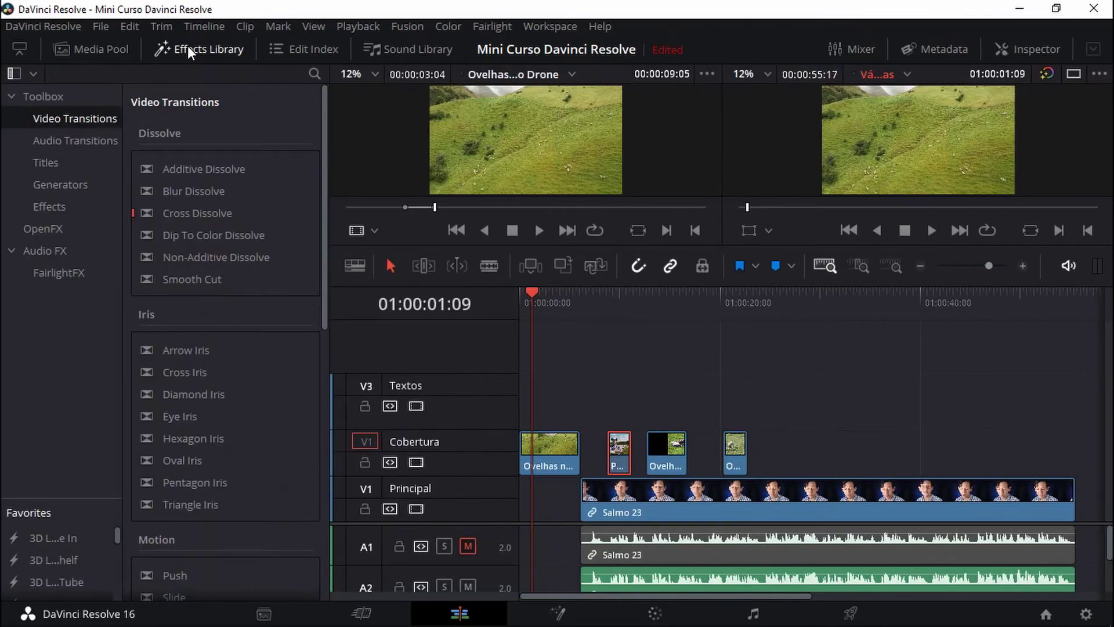
left_click(53, 162)
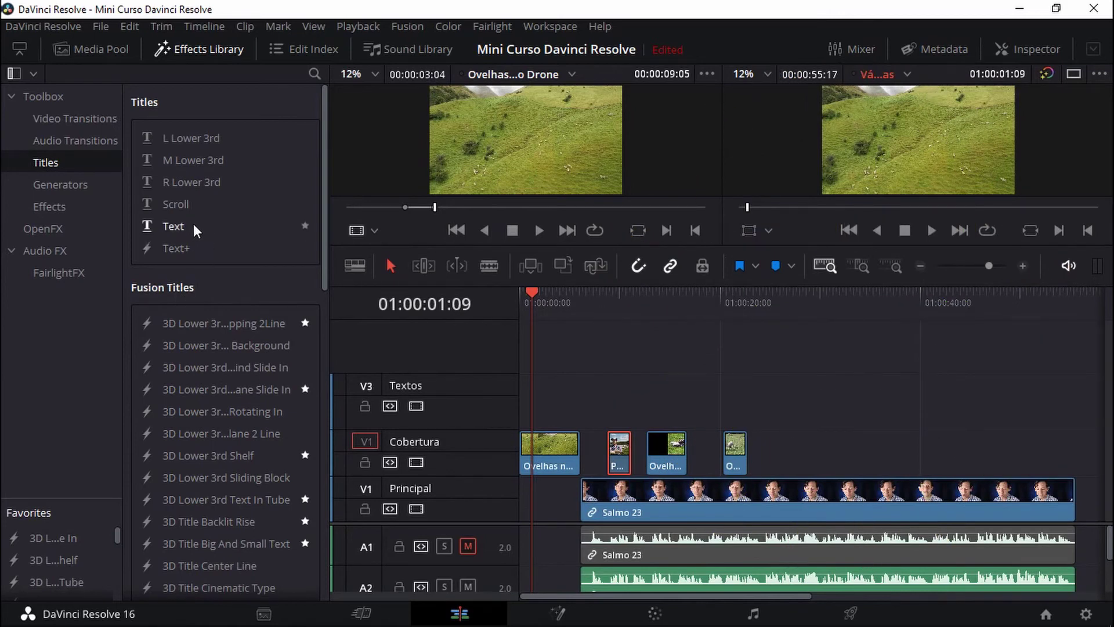
left_click(170, 221)
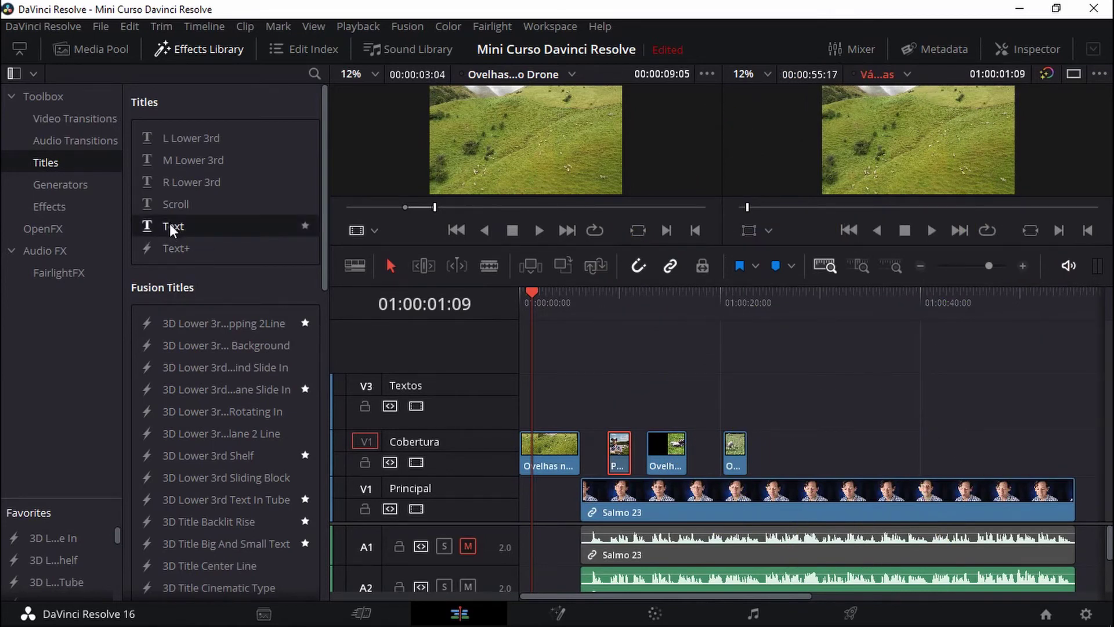
left_click_drag(472, 309, 536, 400)
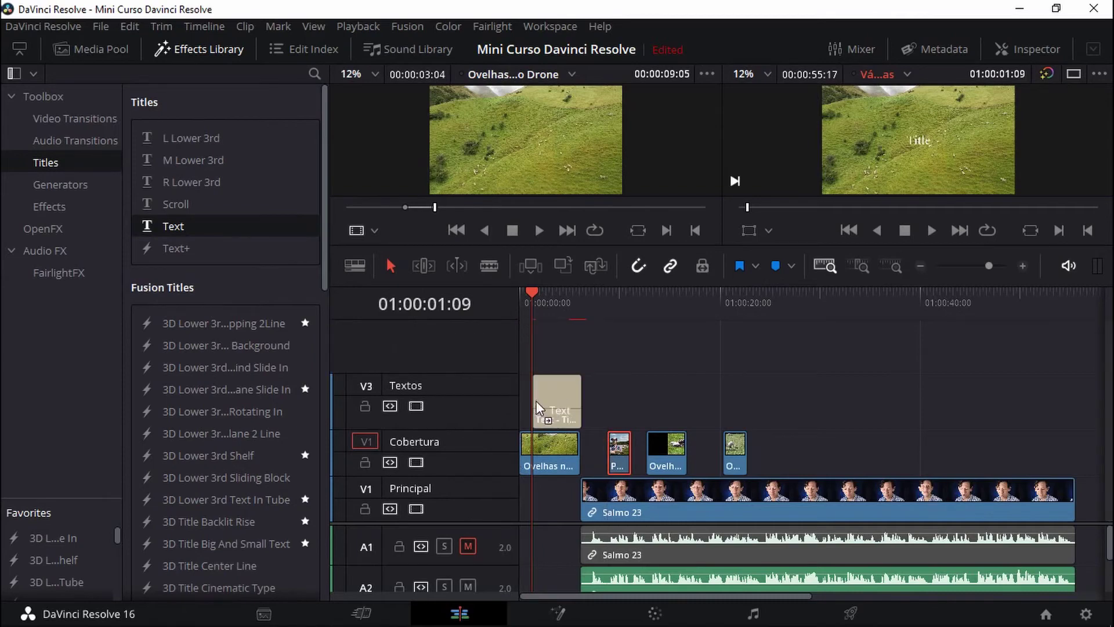
left_click(184, 54)
- Select the title clip on the Textos track and examine its text and video settings in the Inspector
left_click_drag(424, 246, 425, 353)
left_click(246, 453)
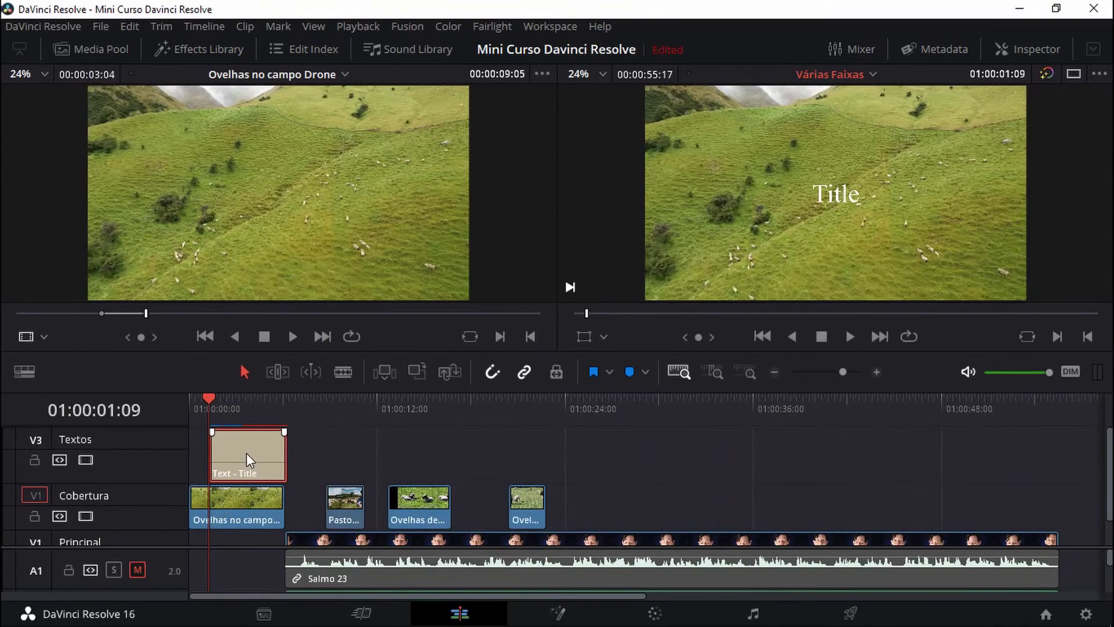
left_click(1050, 51)
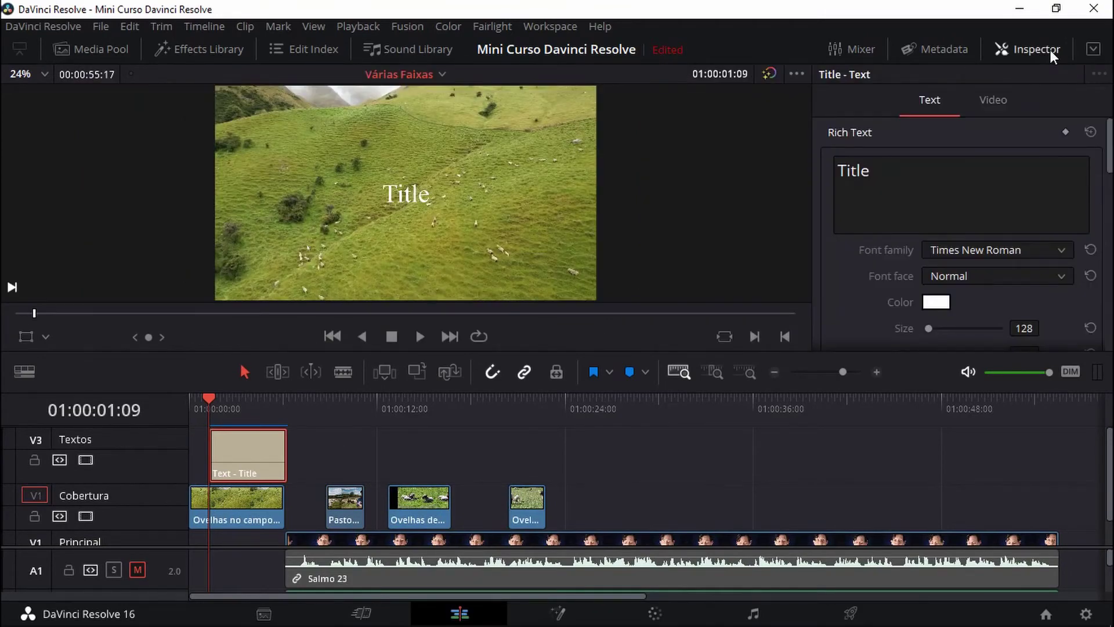
left_click(993, 103)
left_click(928, 101)
left_click(991, 102)
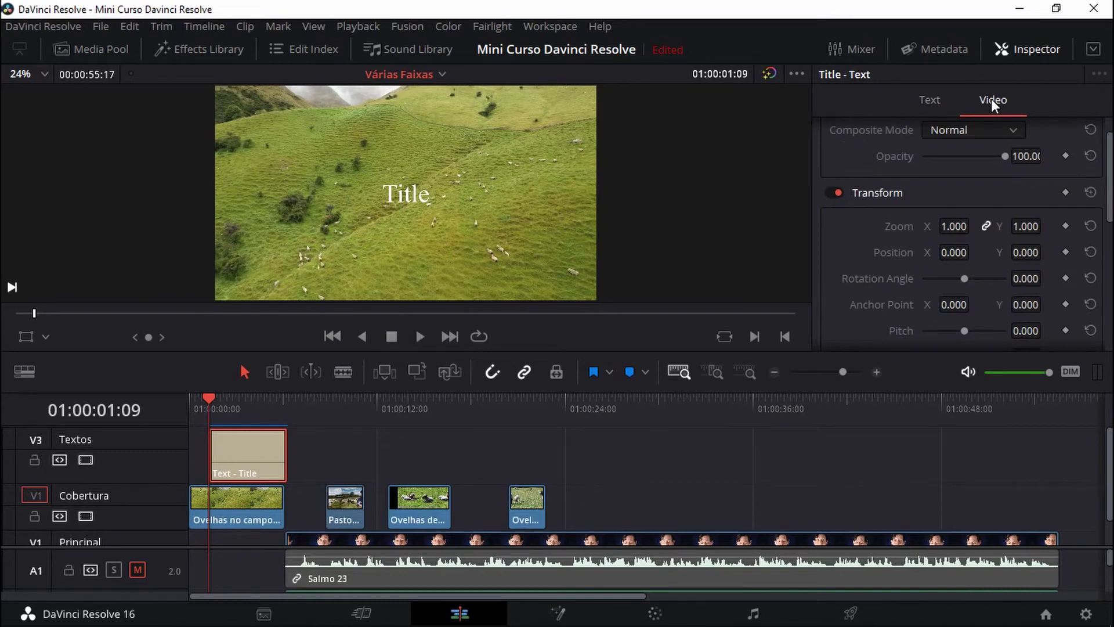
left_click(931, 104)
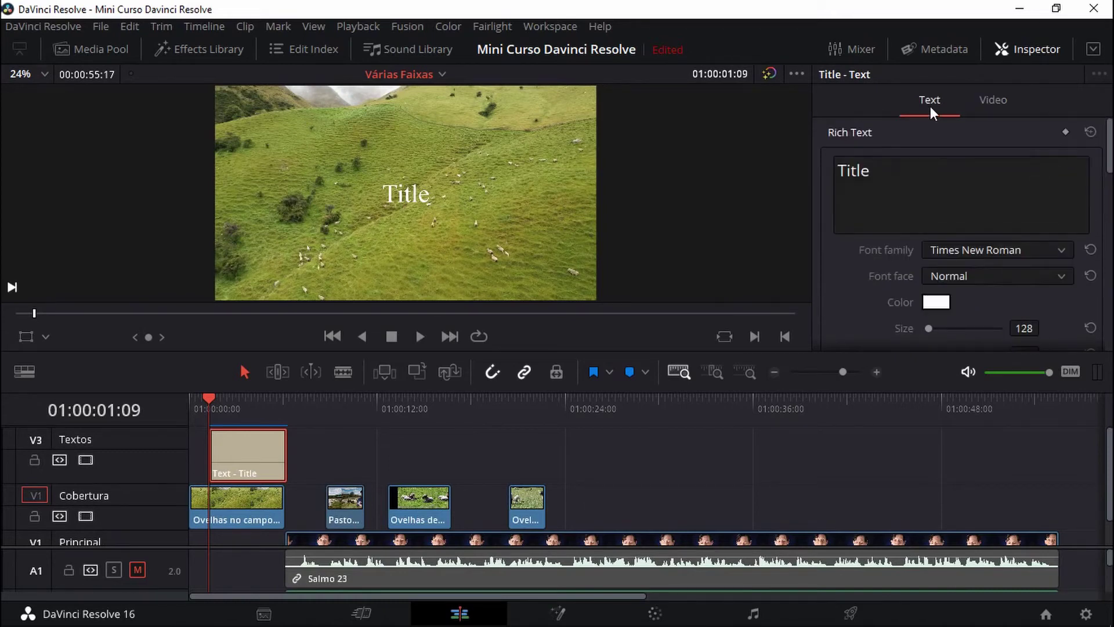
- Replace the title's default text with "Salmo 23"
left_click(903, 177)
key("BackSpace")
key("BackSpace")
key("BackSpace")
key("BackSpace")
key("BackSpace")
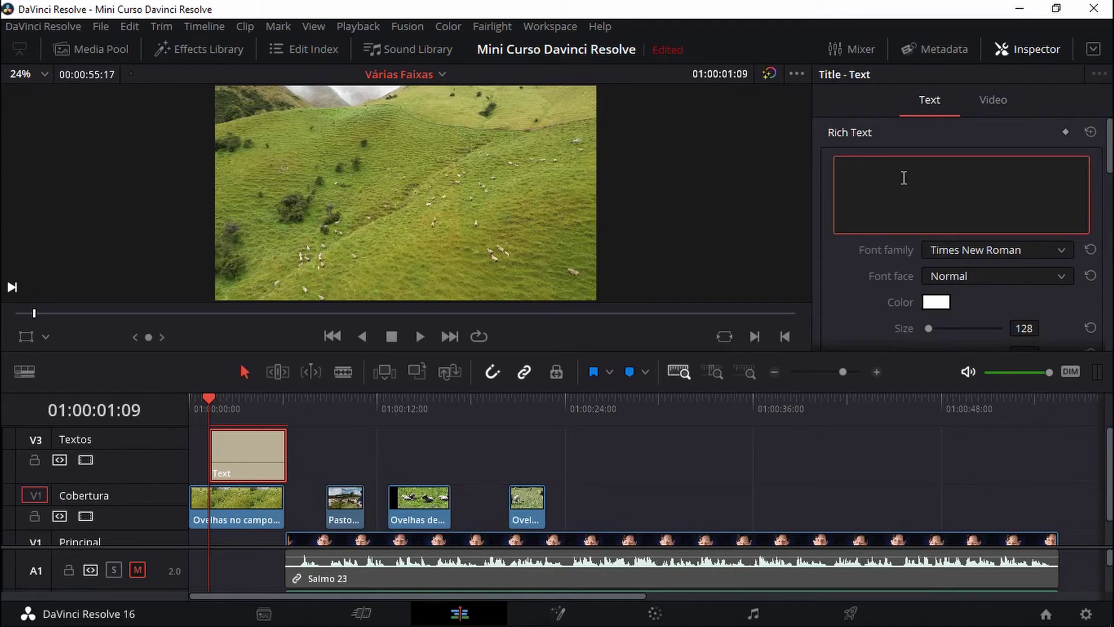
type("Salm")
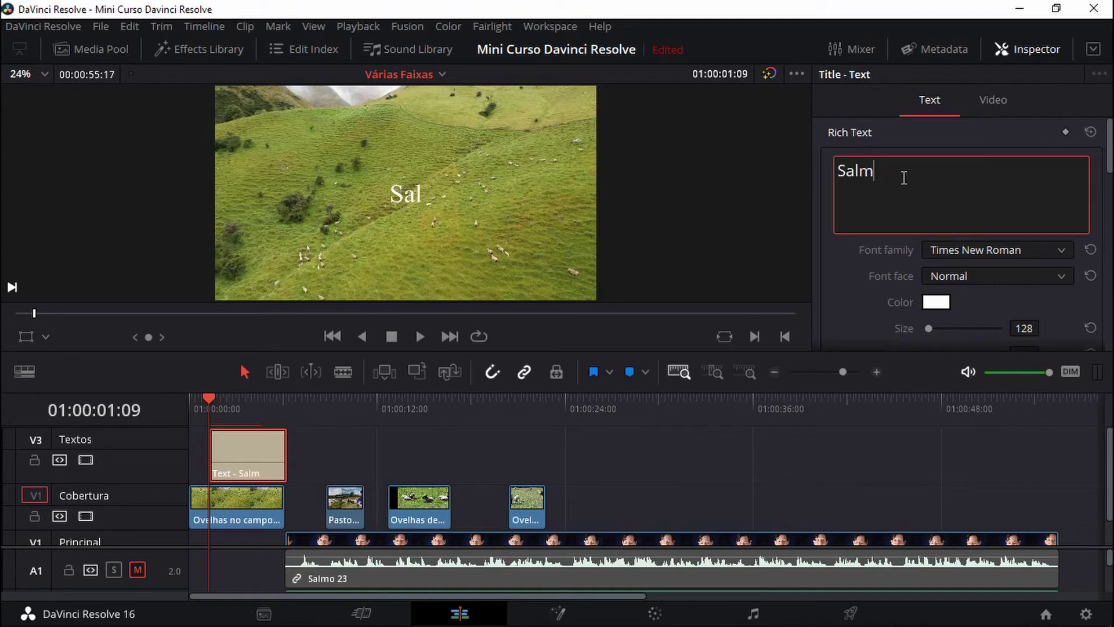
type("o 23")
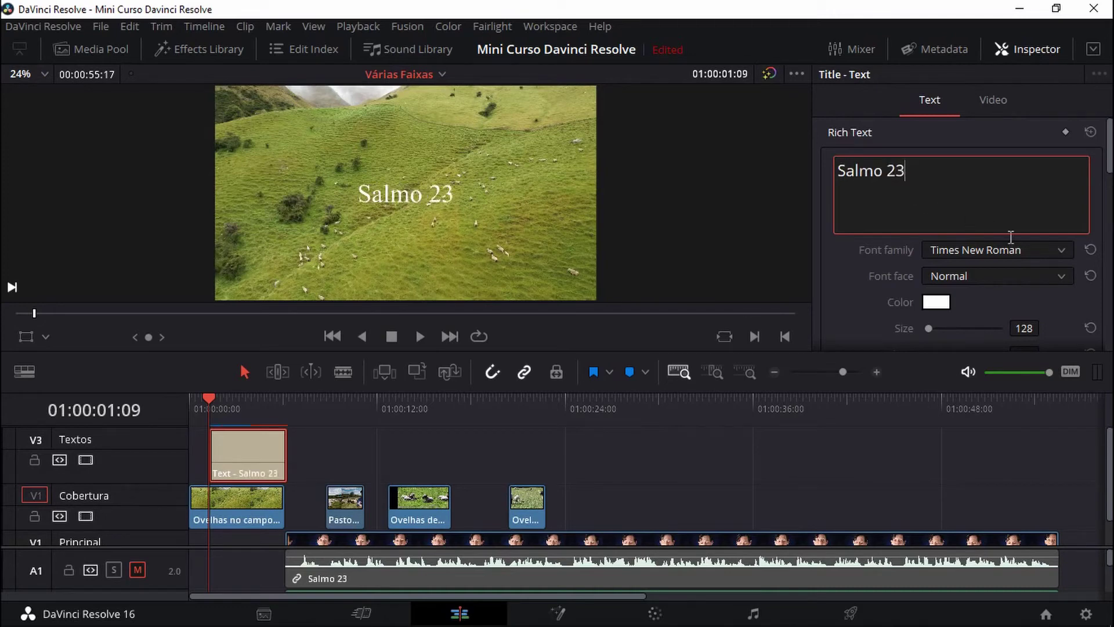
- Set the "Salmo 23" title's font family to Vivaldi, adjust its size and play the timeline through it
left_click(1061, 250)
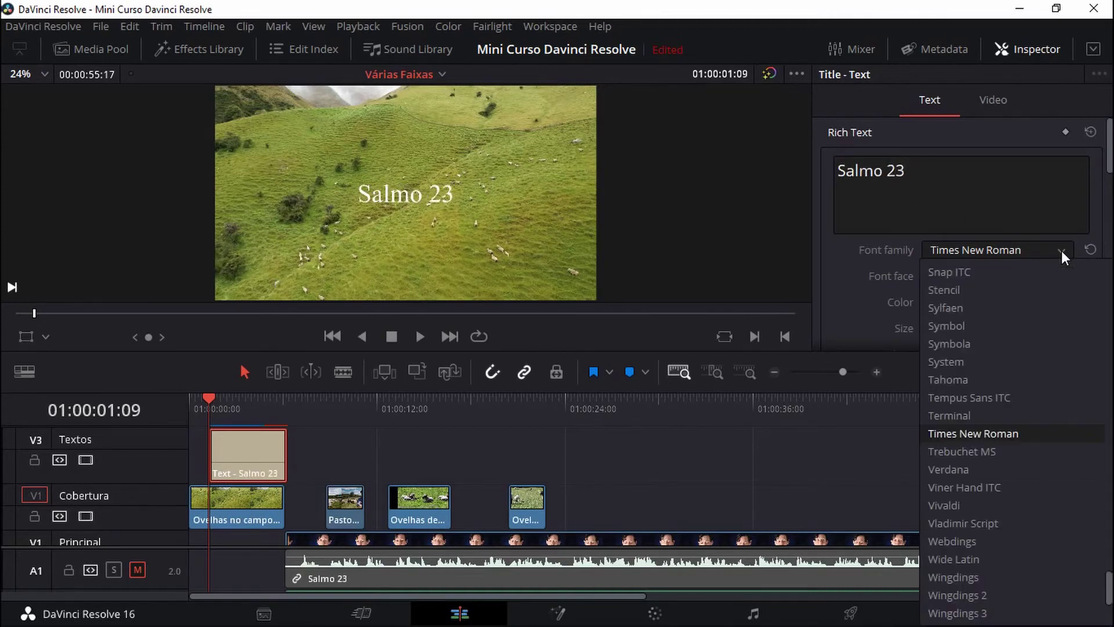
left_click(1016, 506)
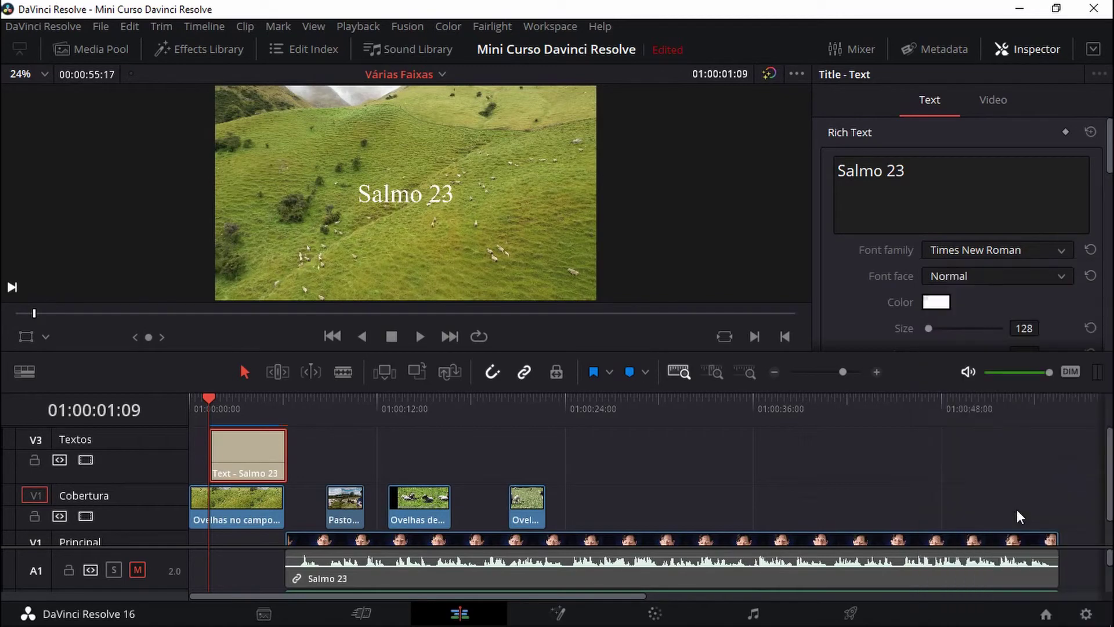
left_click_drag(1018, 329, 1044, 326)
mouse_move(1108, 203)
left_mouse_down()
mouse_move(1103, 312)
mouse_move(1102, 206)
left_mouse_up()
key("space")
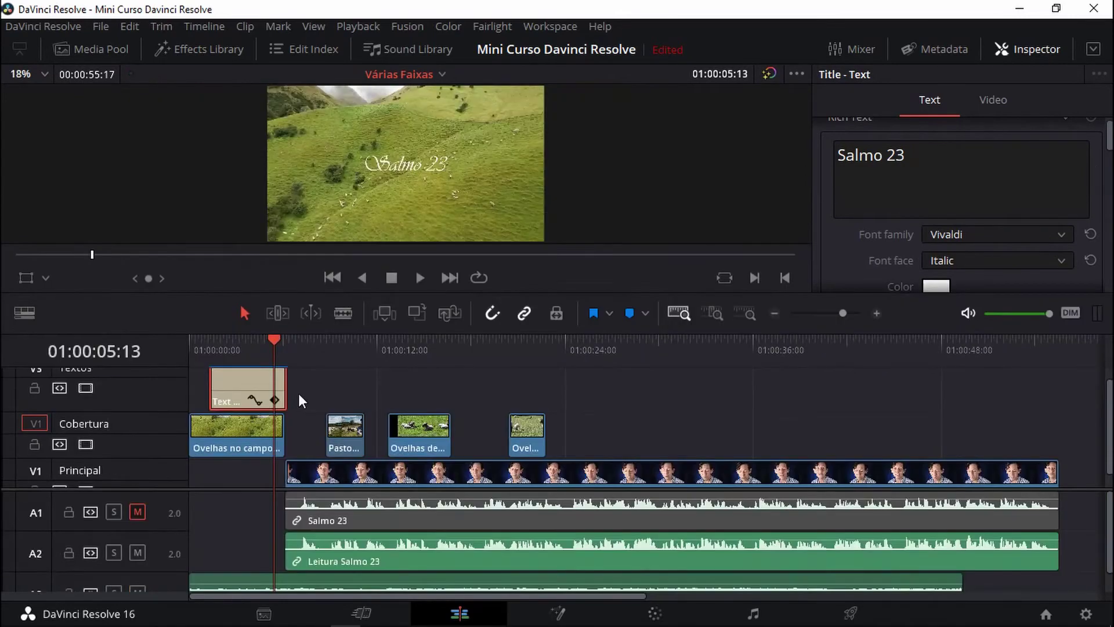
- Trim the end of the "Salmo 23" title back to the playhead at 01:00:05:13
scroll(299, 395, "up", 1)
left_click_drag(282, 395, 274, 395)
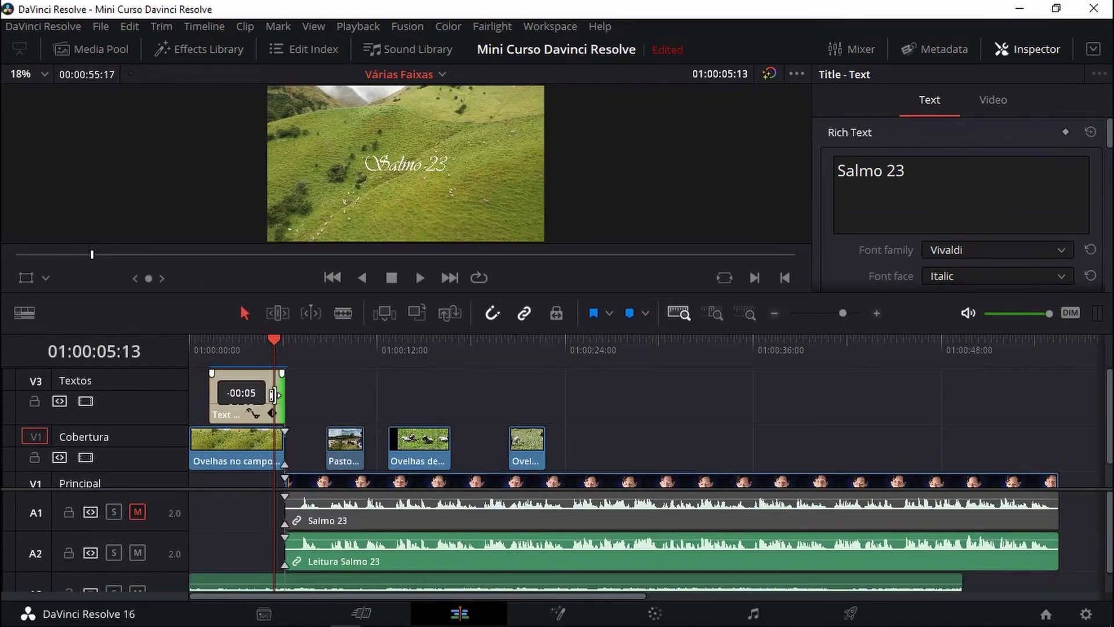
left_click_drag(275, 395, 274, 395)
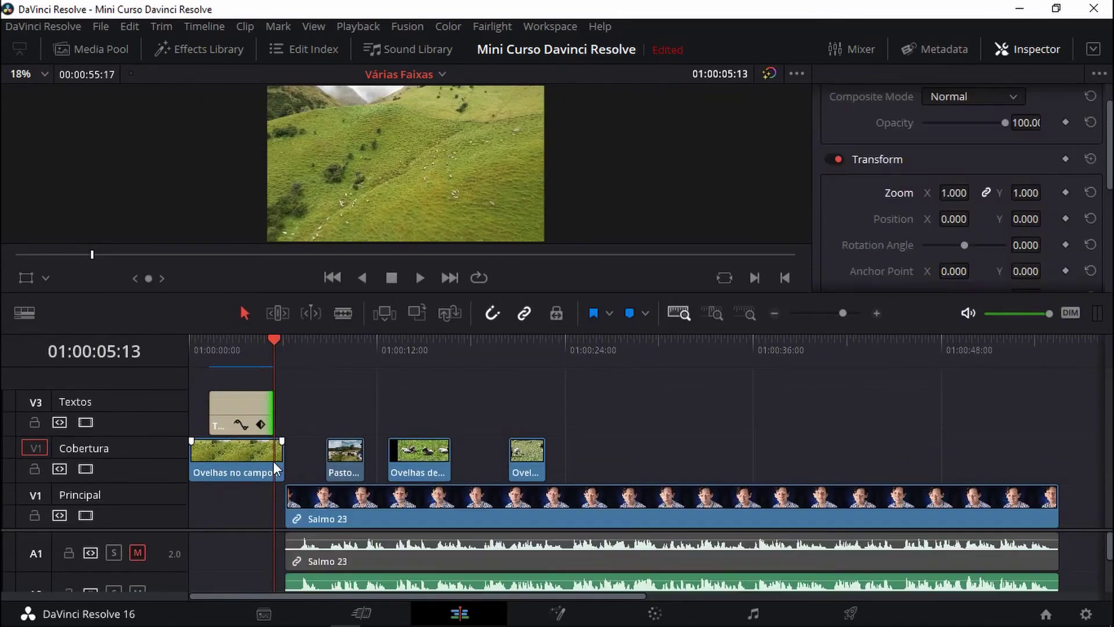
- Add a video track above Textos and name it Imagens
right_click(124, 426)
left_click(161, 438)
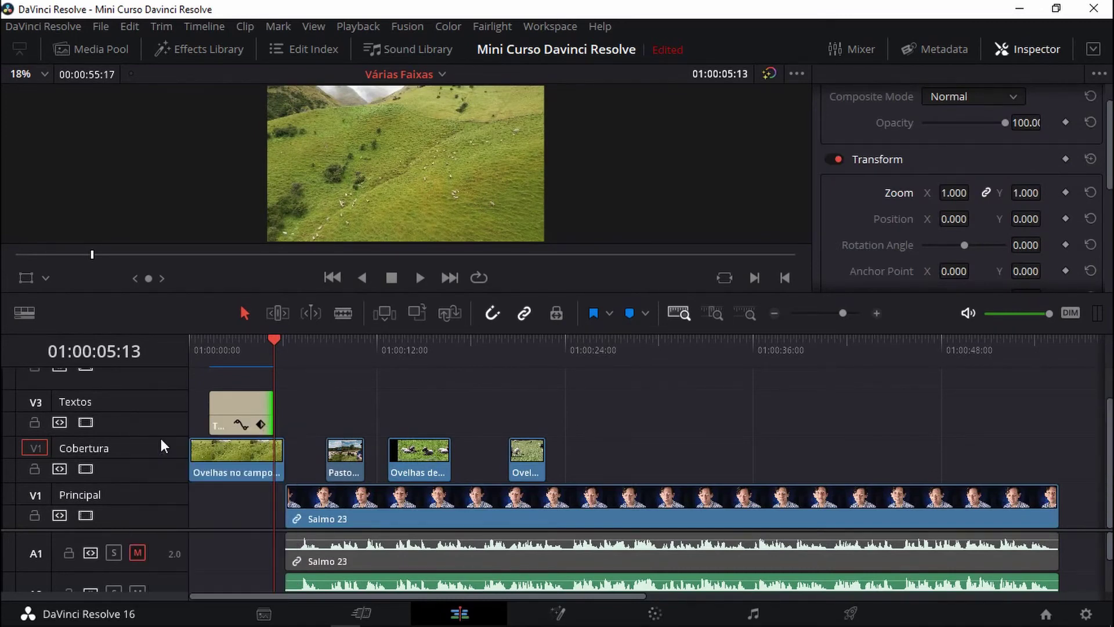
scroll(161, 437, "up", 3)
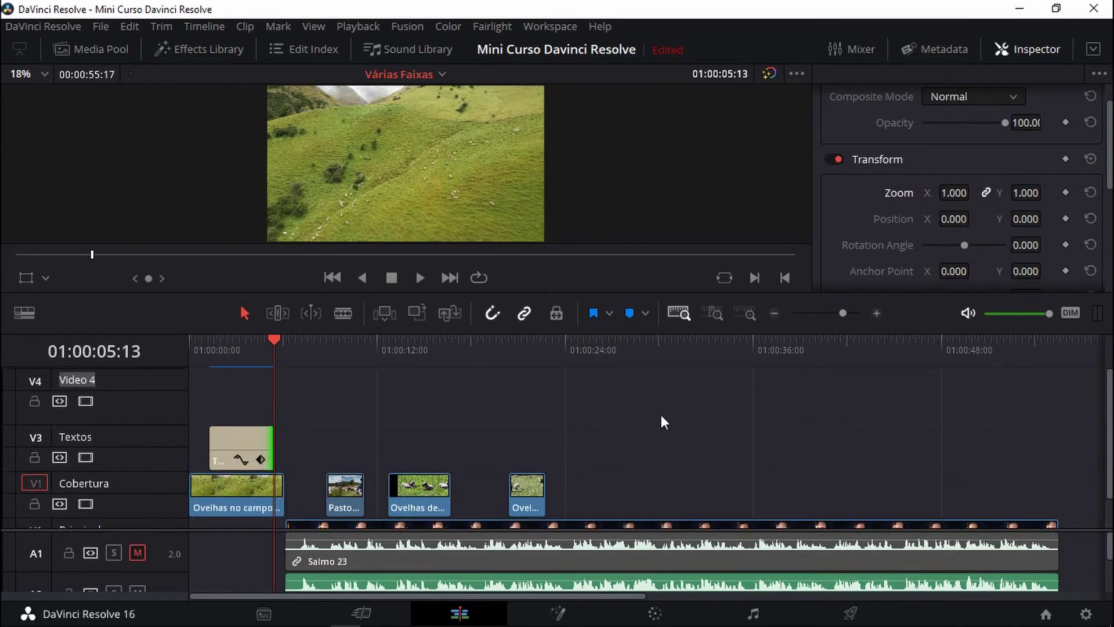
type("Imagens")
- Place redes sociais.png from the Imagens bin on the Imagens track at the start of the Principal clip and preview 01:00:08:23
left_click(82, 49)
left_click(81, 51)
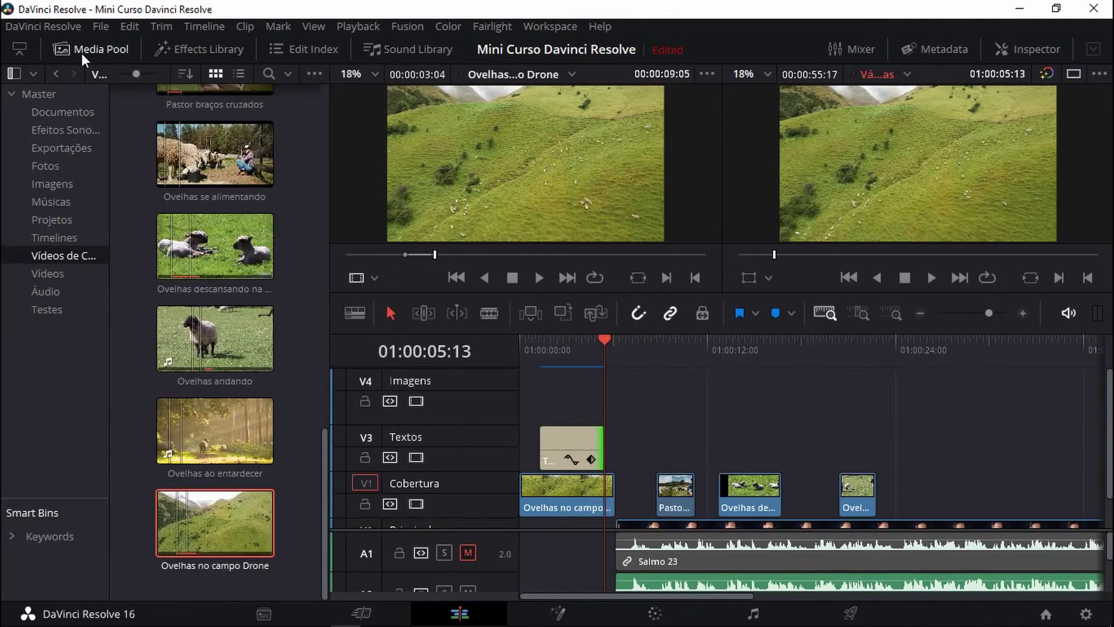
left_click(68, 183)
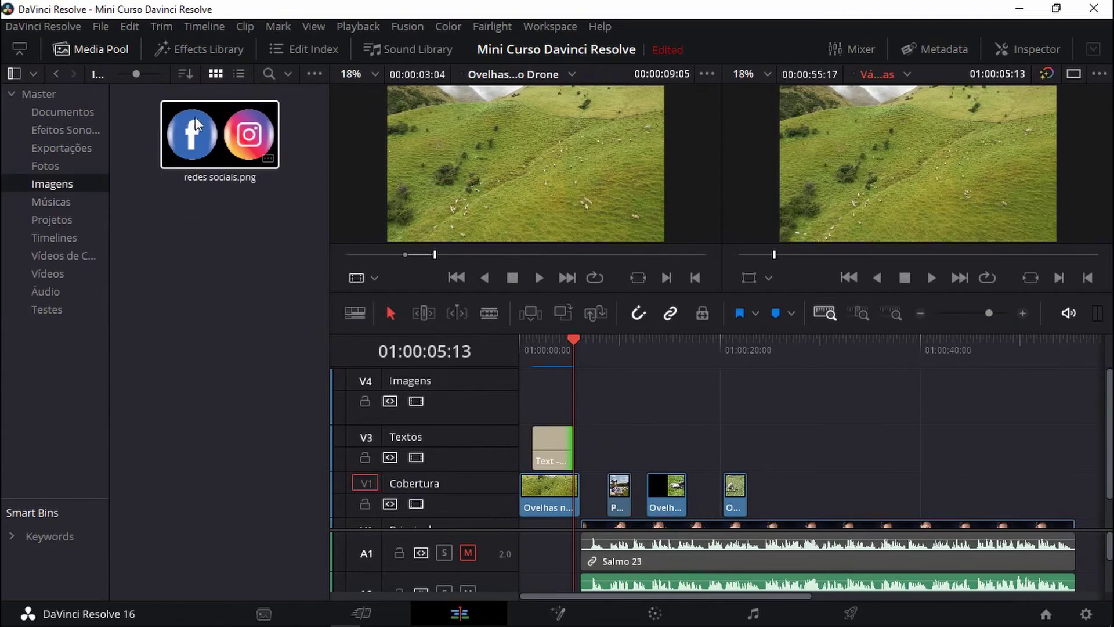
left_click_drag(213, 134, 580, 407)
left_click(606, 346)
left_click(99, 48)
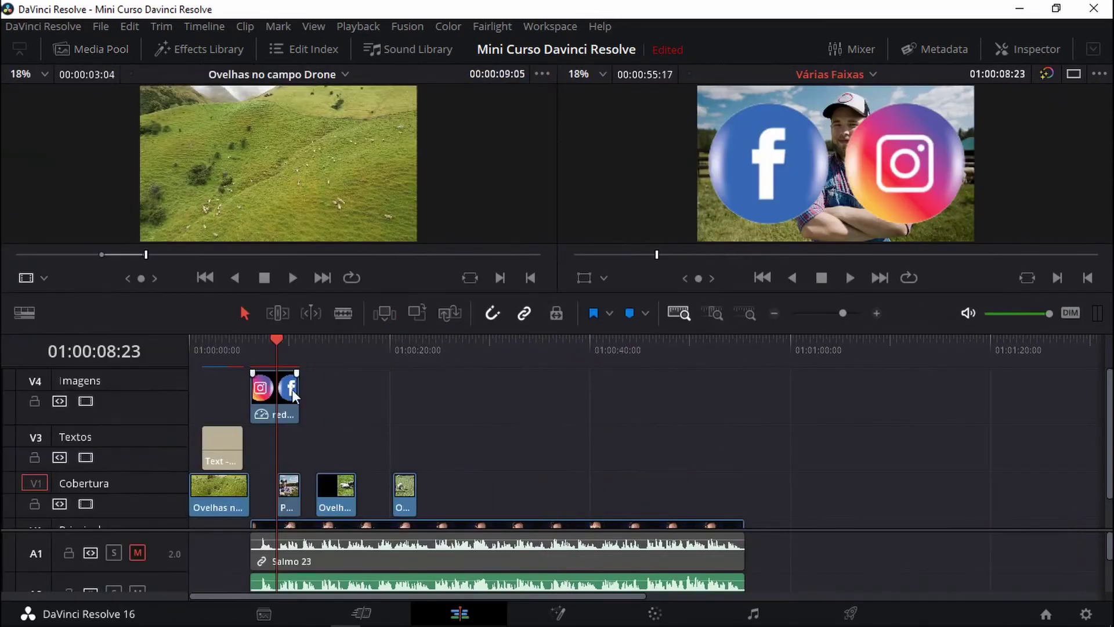
- Scale the redes sociais.png clip to zoom 0.090, position it at X -852, Y 491, and enlarge the viewer
scroll(284, 443, "up", 1)
left_click(340, 400)
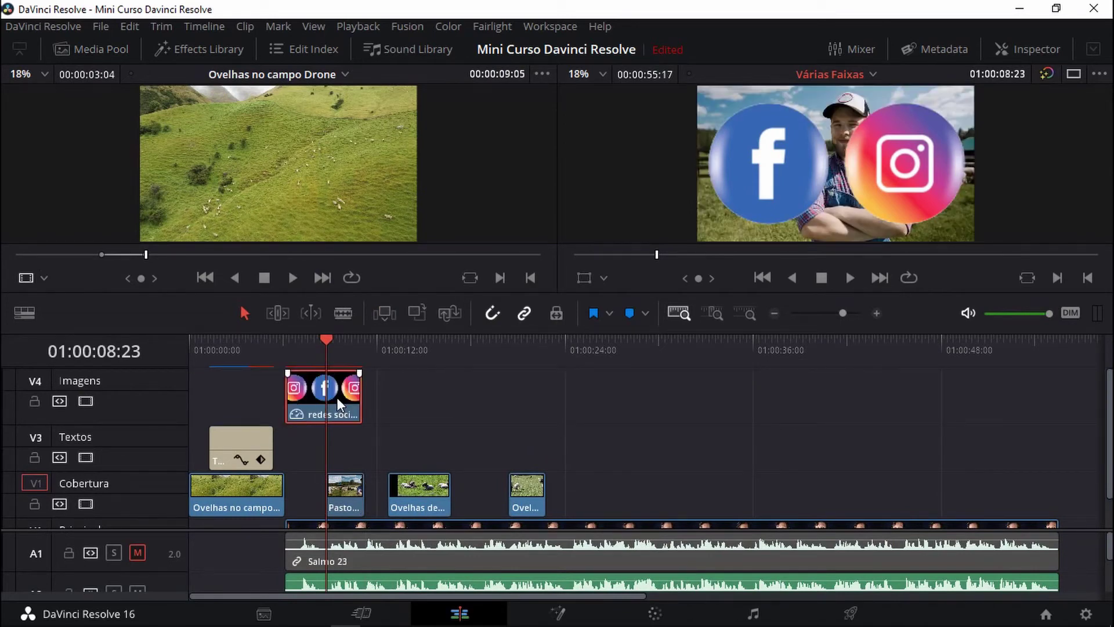
left_click(1018, 50)
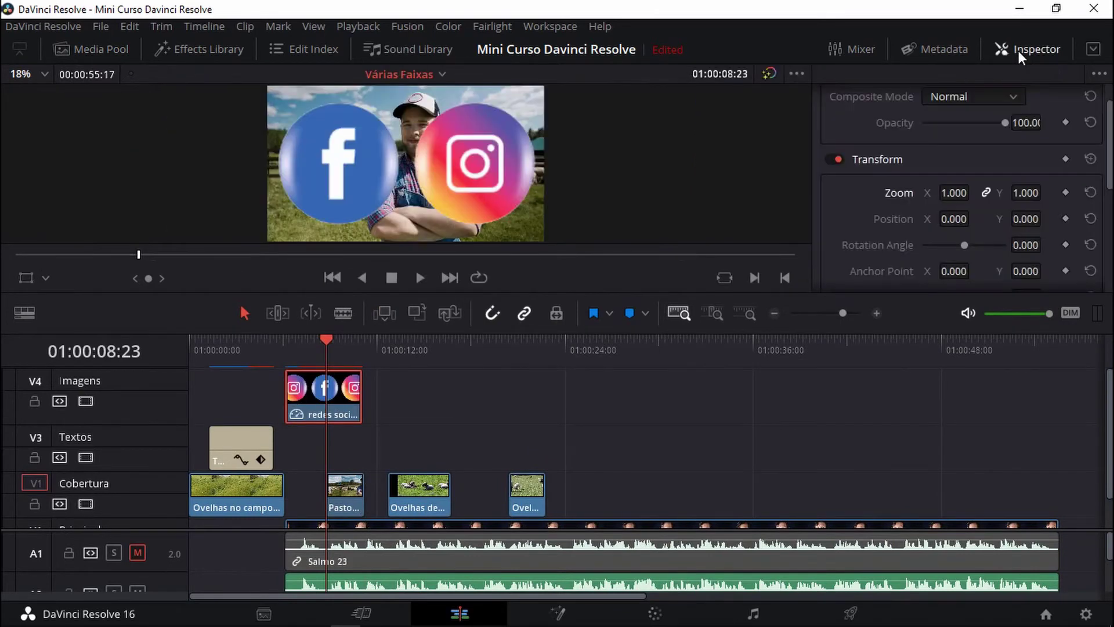
left_click_drag(959, 194, 889, 194)
left_click_drag(941, 219, 440, 220)
left_click_drag(974, 219, 954, 219)
left_click_drag(1045, 220, 1046, 218)
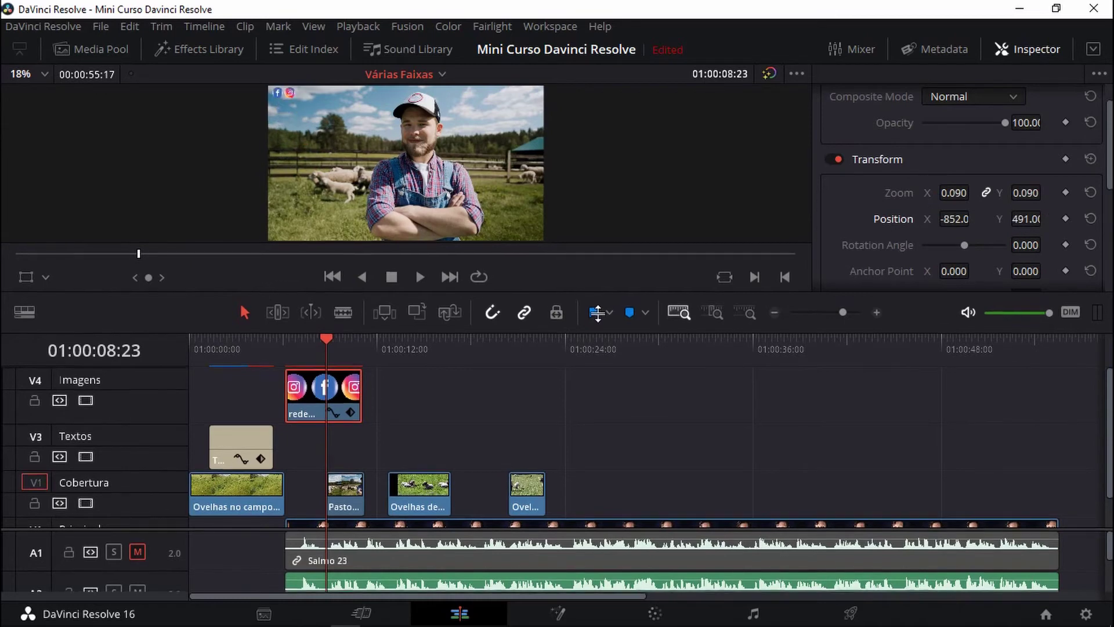
left_click_drag(239, 296, 239, 346)
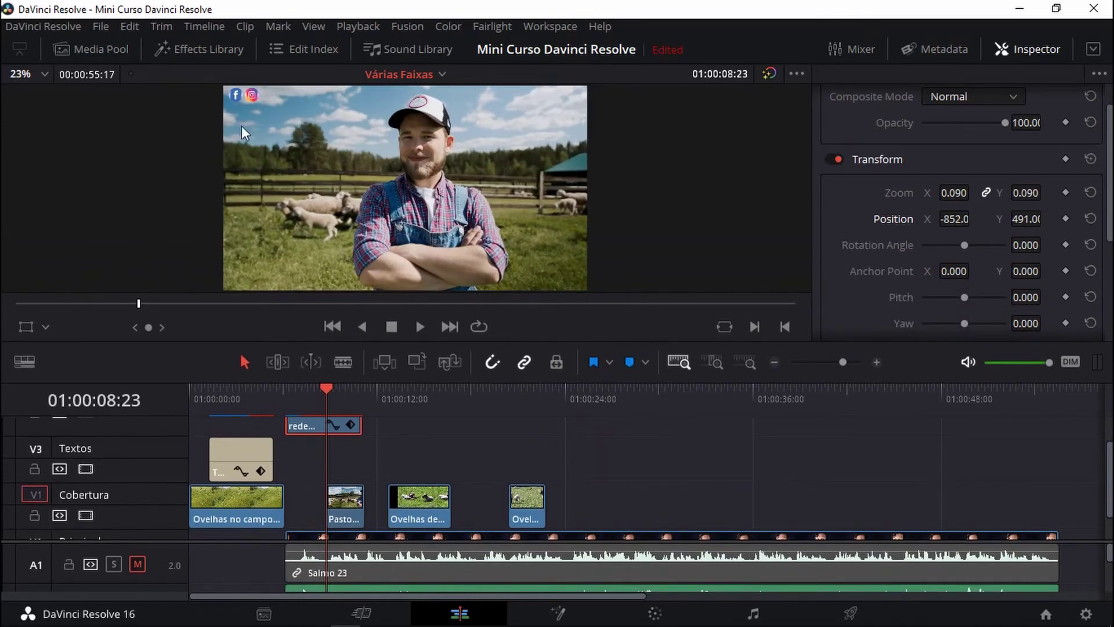
- Place another basic Text title on the Textos track beneath the redes sociais.png clip
left_click(191, 48)
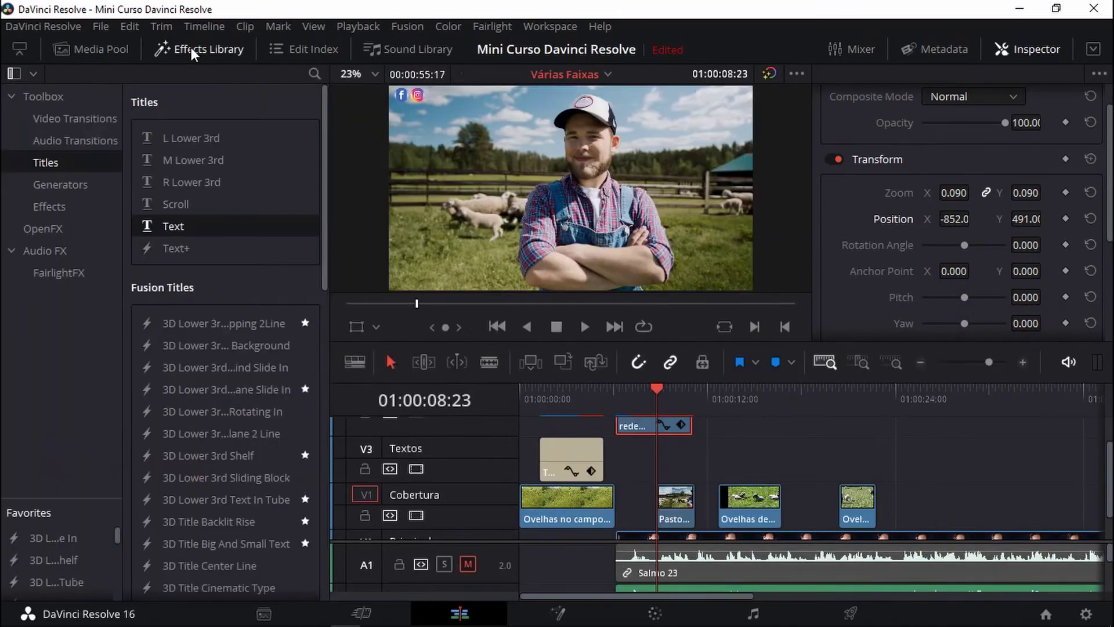
left_click_drag(152, 225, 584, 455)
left_click(197, 49)
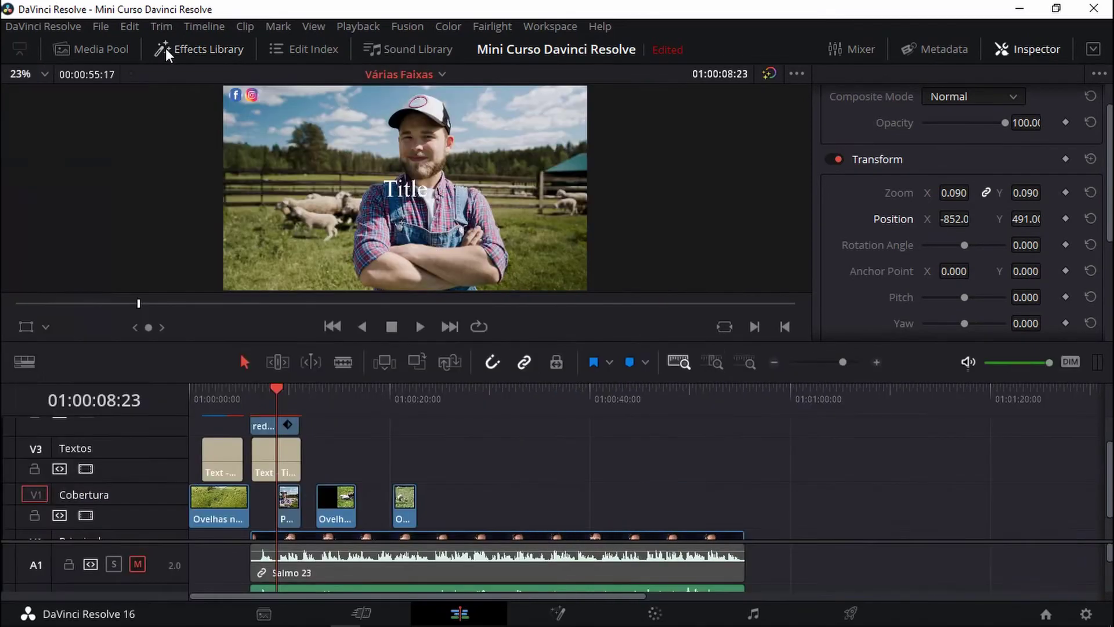
- Replace the new title's default text with the social media handle
left_click(319, 456)
left_click(899, 176)
key("BackSpace")
key("BackSpace")
key("BackSpace")
key("BackSpace")
key("BackSpace")
type("@italosh")
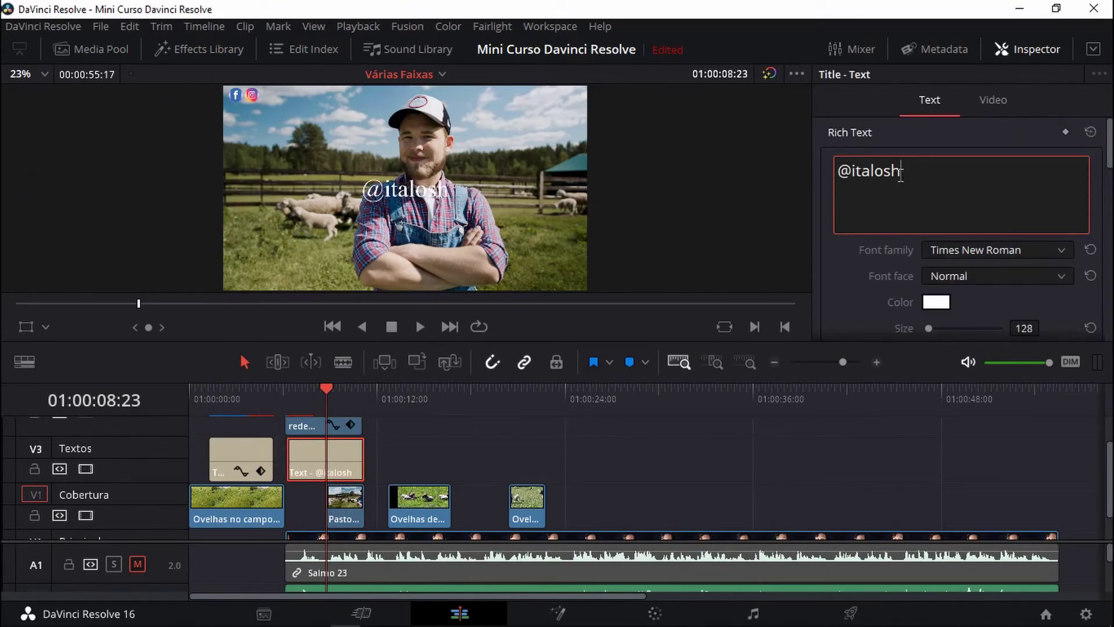
- Shrink the handle title and position it beside the social media icons in the frame's upper-left corner
left_click(998, 106)
left_click_drag(950, 230, 576, 252)
left_click_drag(1026, 251, 1111, 252)
- Align the handle title's start with the Principal clip at 01:00:06:04 and extend redes sociais.png to the title's end
left_click(287, 401)
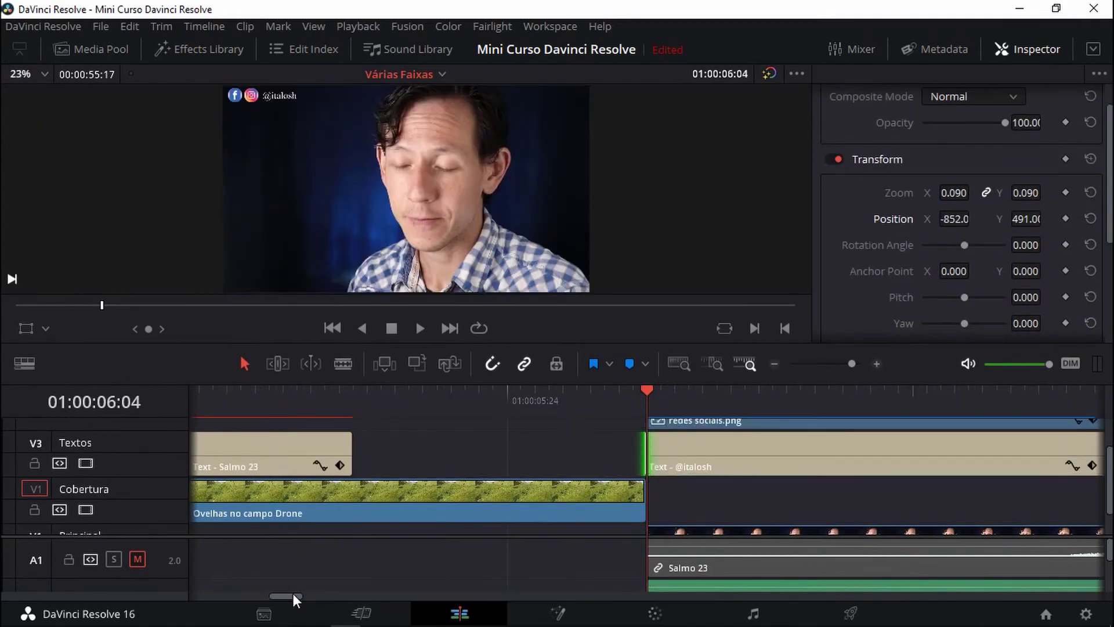
left_click(744, 364)
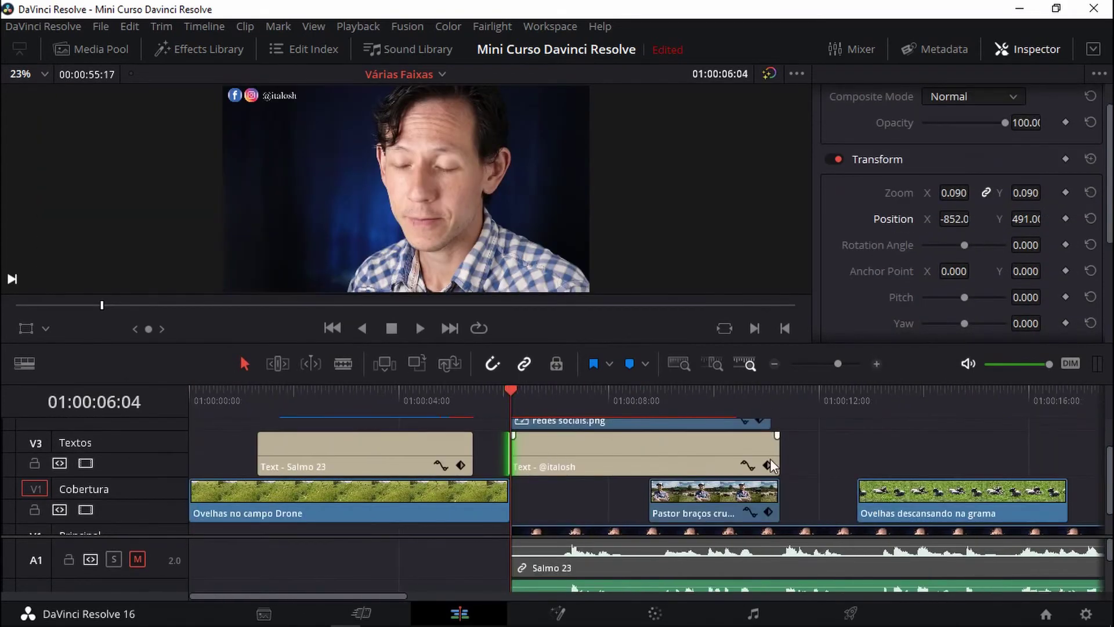
scroll(768, 453, "up", 1)
left_click(680, 363)
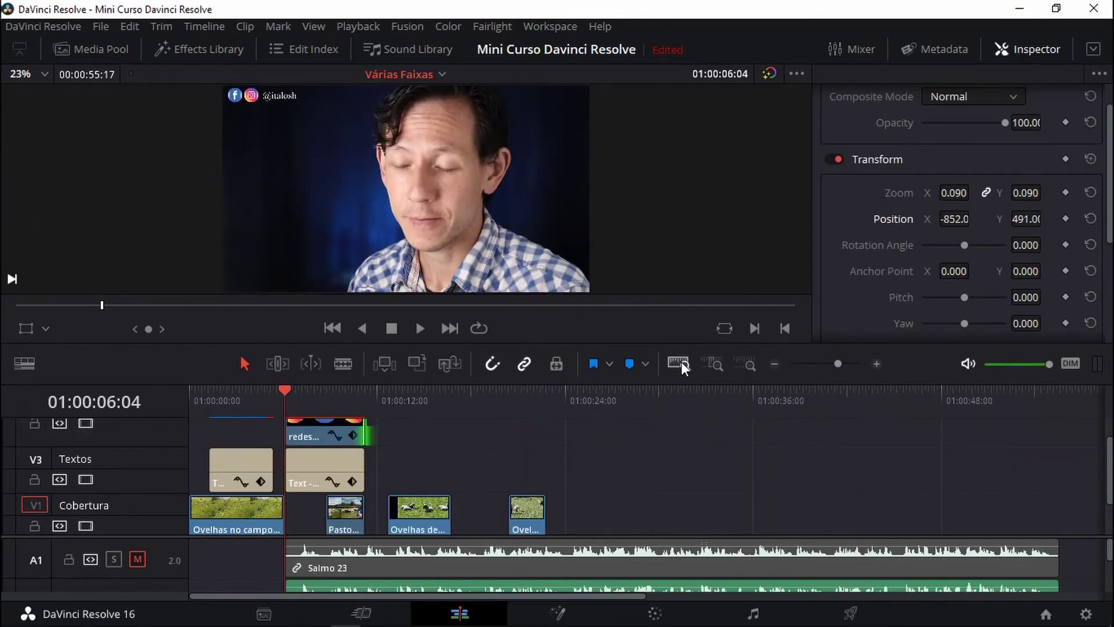
- Play the timeline full screen from 01:00:06:04 to check the icons and handle over the video
key("ctrl+f")
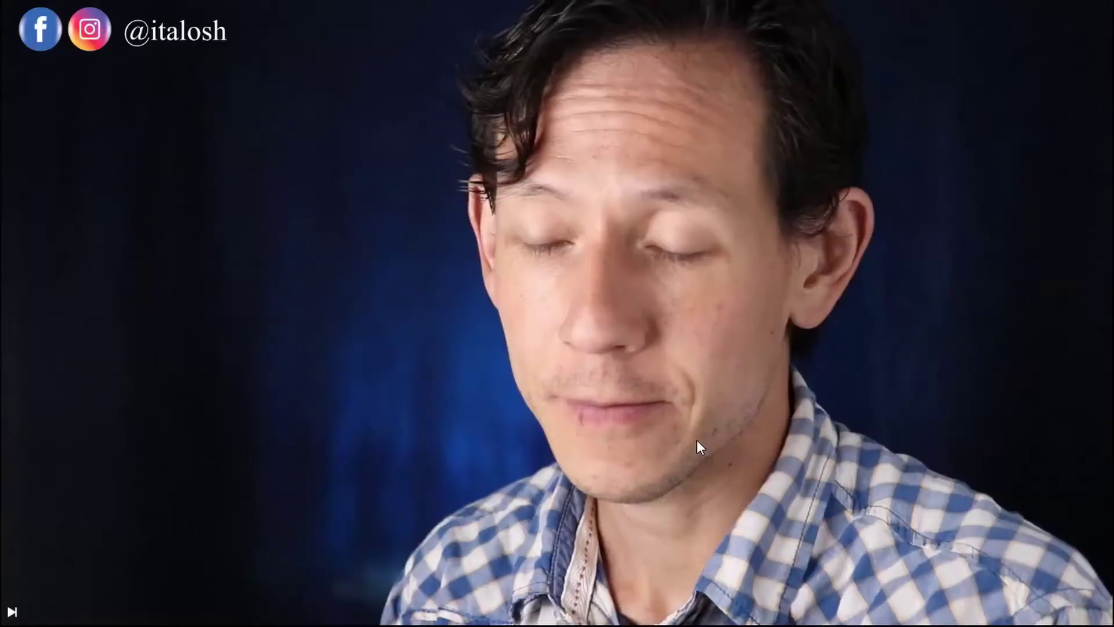
key("space")
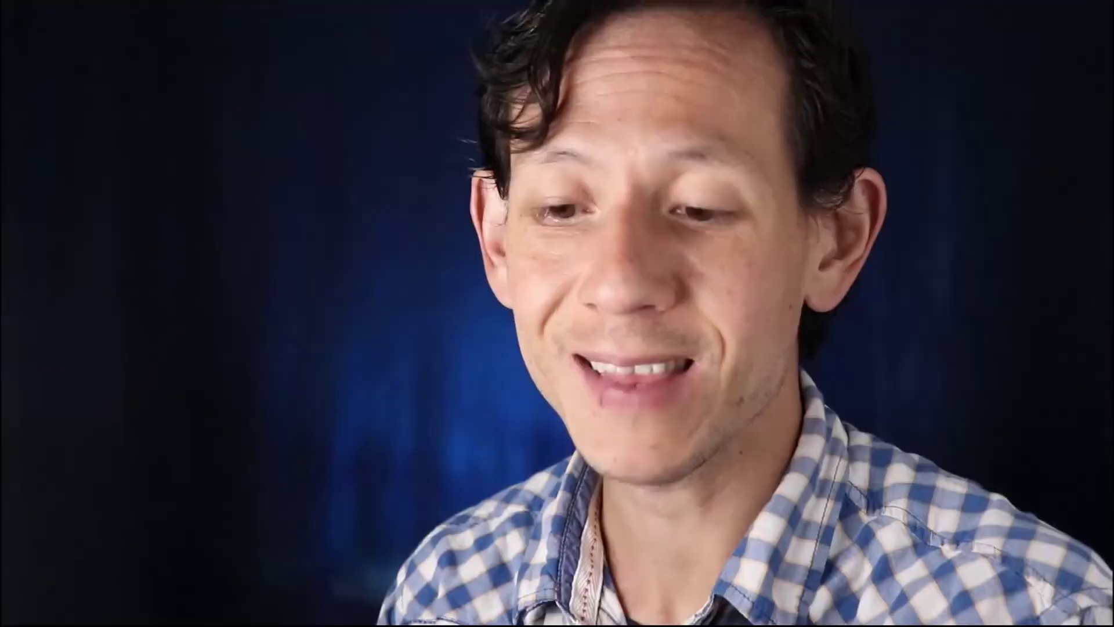
key("Escape")
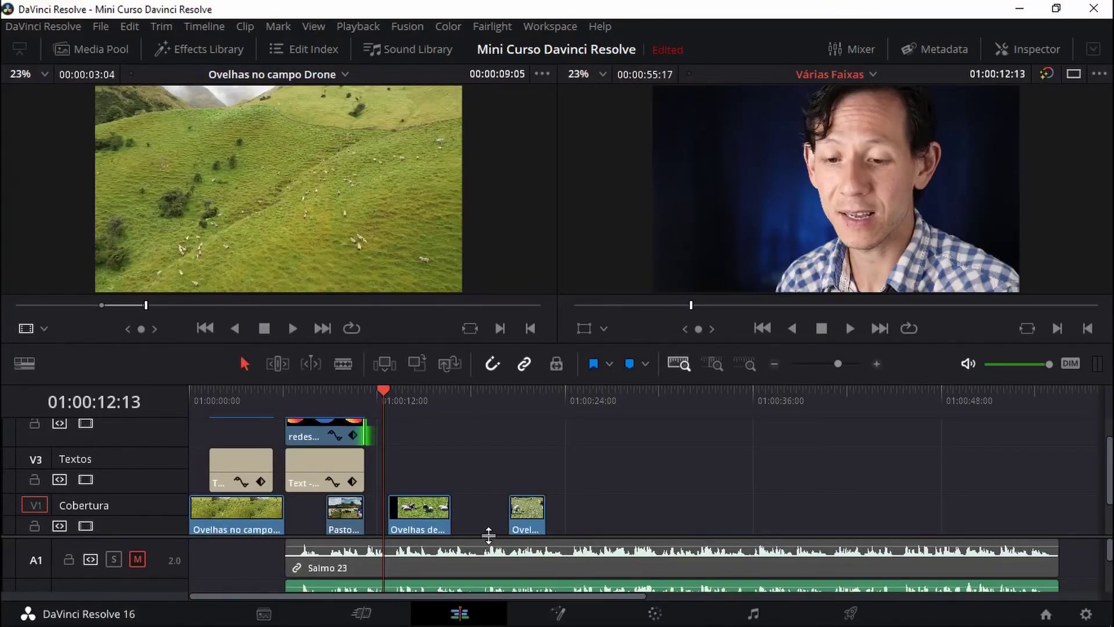
- Enlarge the timeline's audio area, add a stereo audio track and name it Efeitos Sonoros
left_click_drag(489, 535, 502, 448)
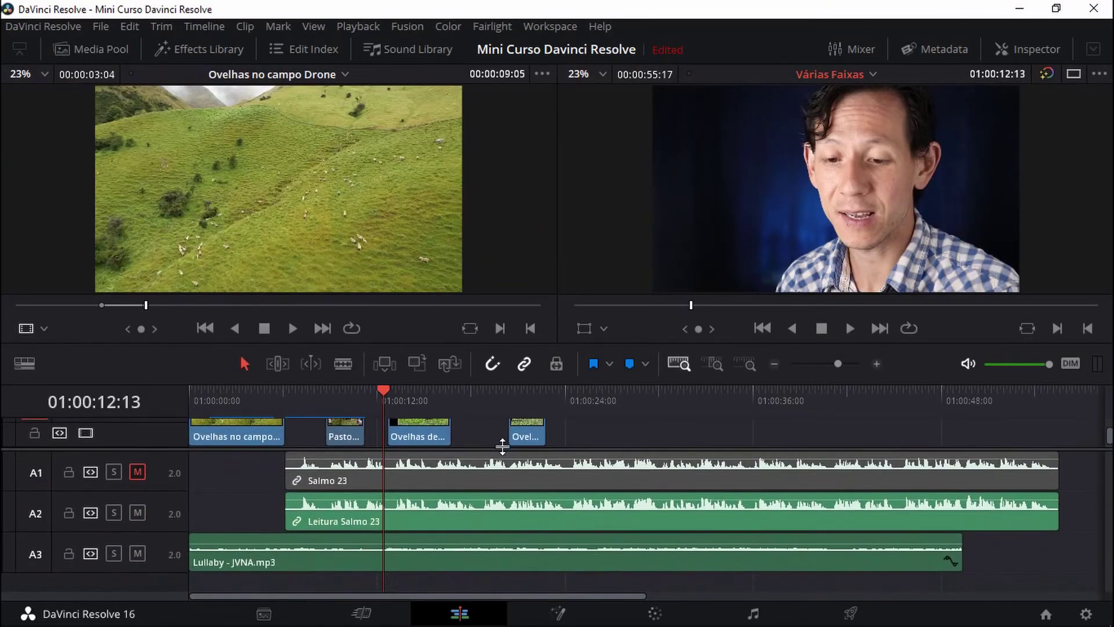
right_click(155, 576)
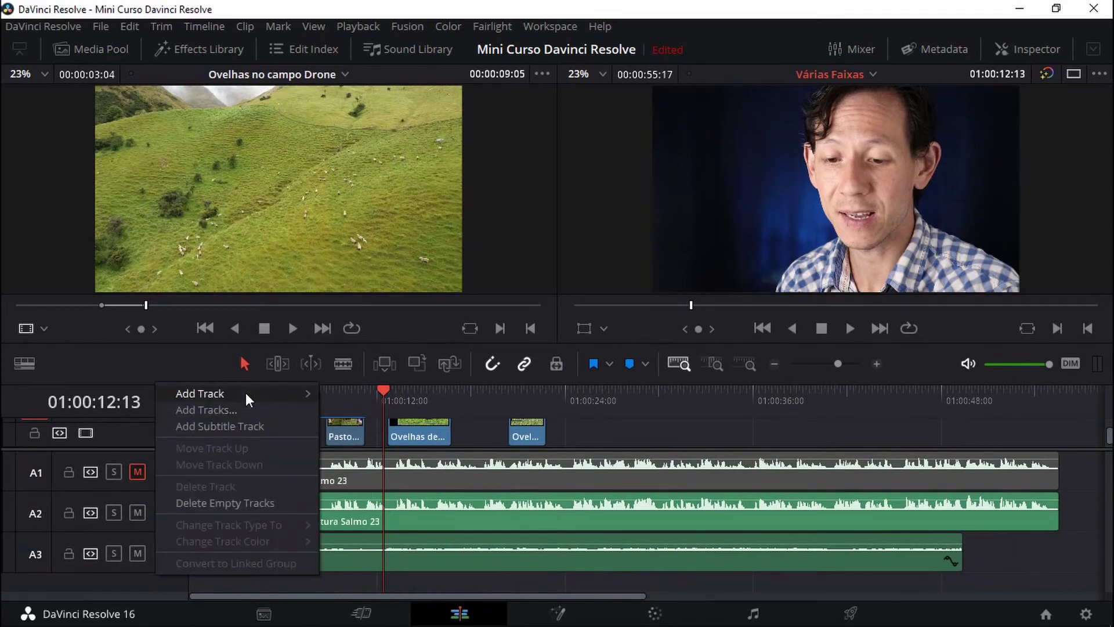
mouse_move(246, 392)
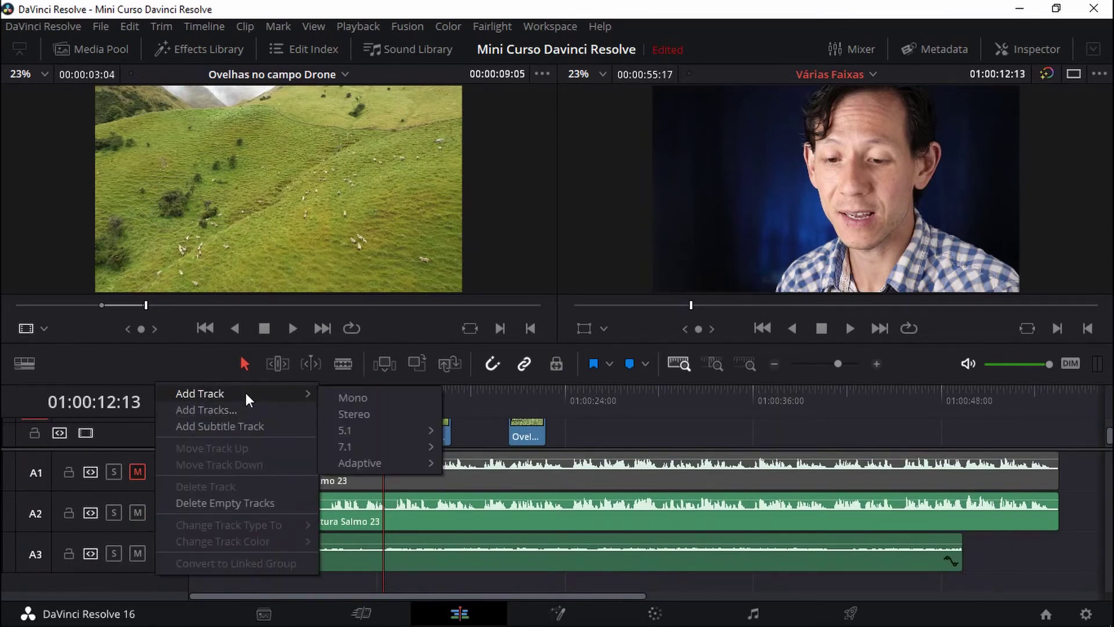
left_click(406, 413)
scroll(77, 539, "down", 1)
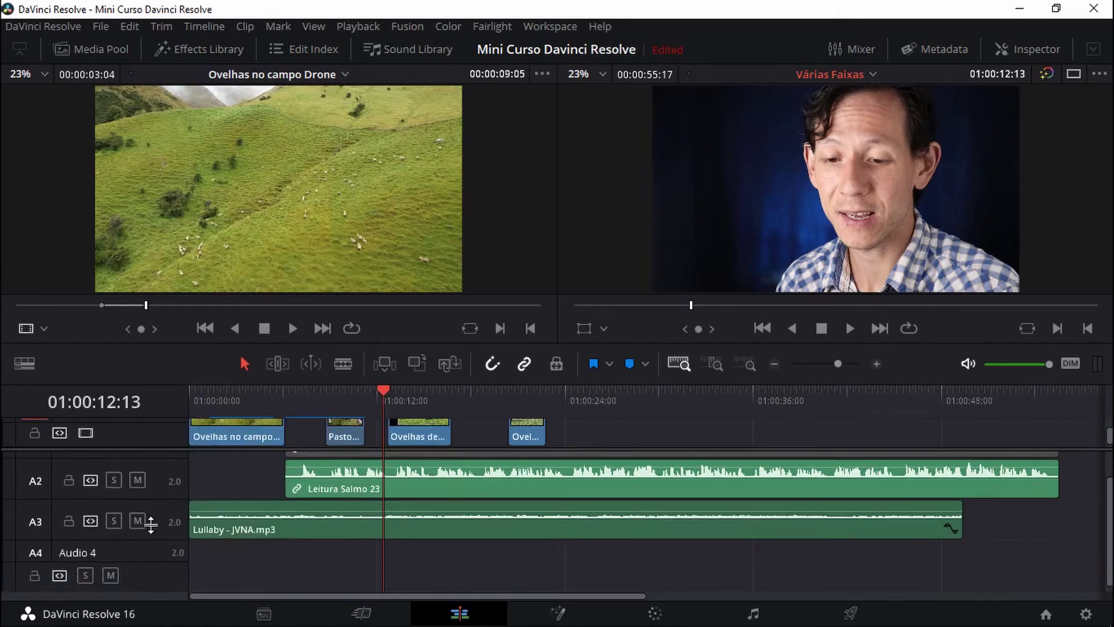
left_click(72, 551)
type("Efeitos Sonoros")
key("Return")
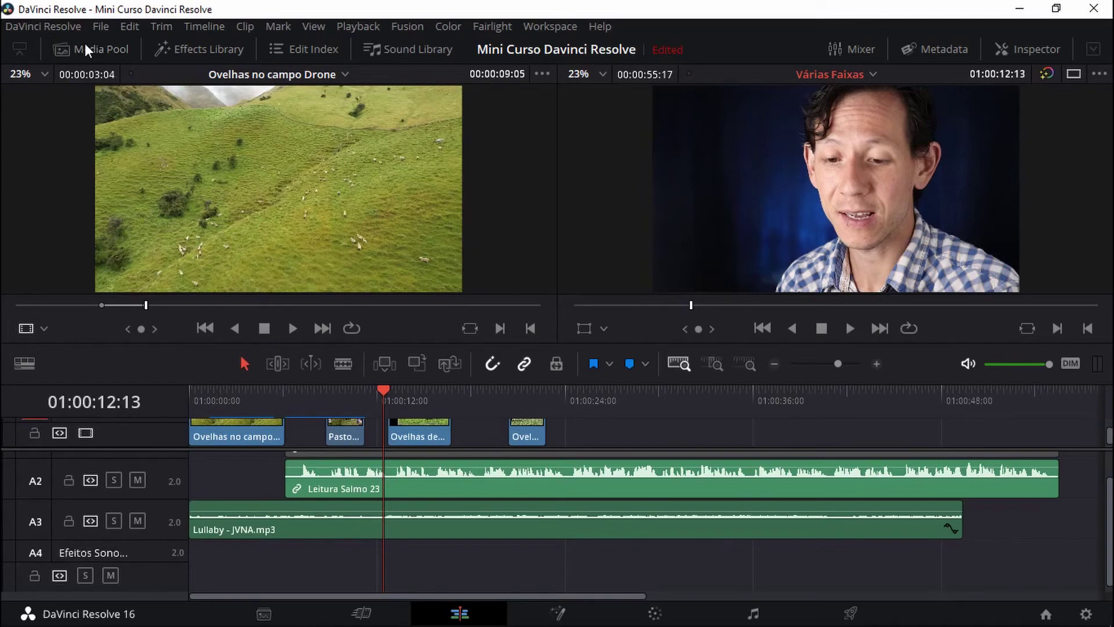
- Load the Ovelhas na fazenda sound effect from the Efeitos Sonoros bin into the source viewer
left_click(85, 43)
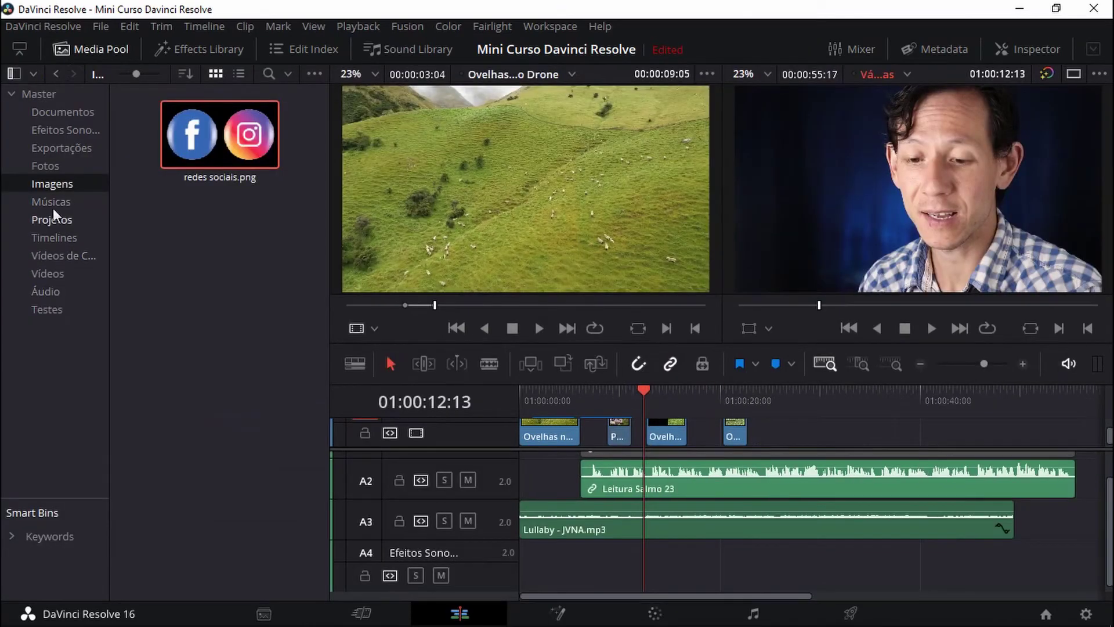
left_click(51, 130)
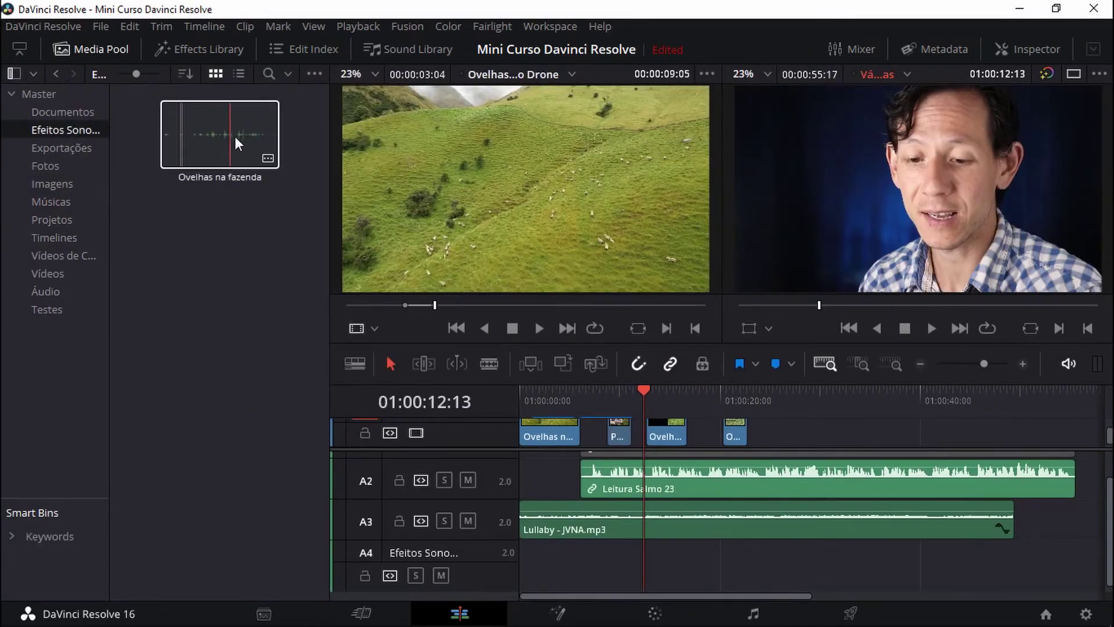
double_click(200, 145)
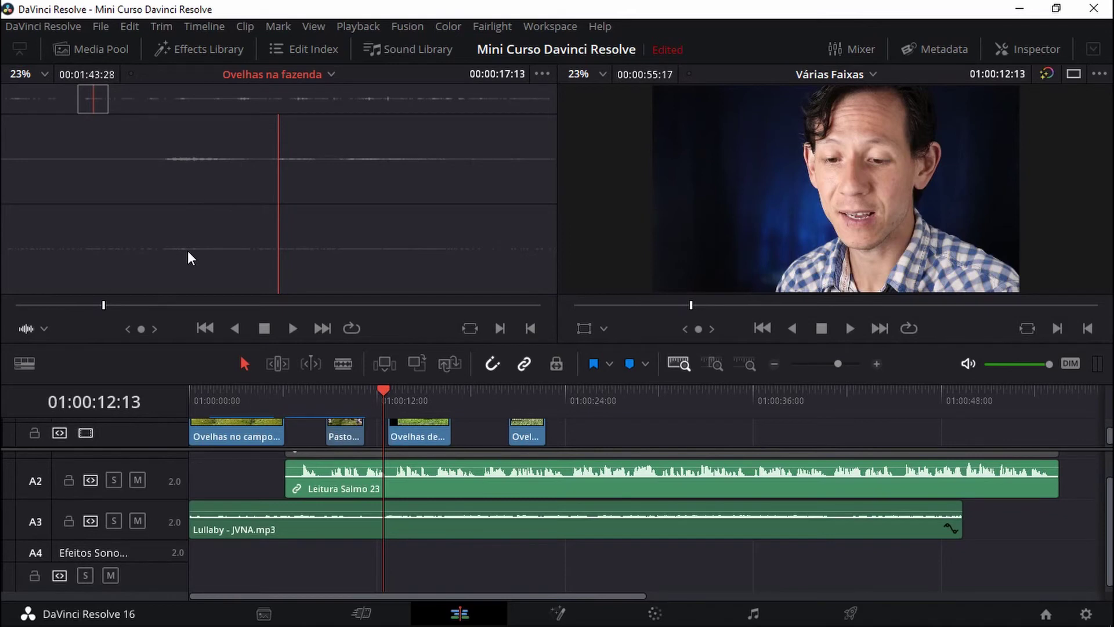
- Play the Ovelhas na fazenda source audio to locate a bleat and mark the in point at 00:00:16:06
left_click(93, 304)
key("space")
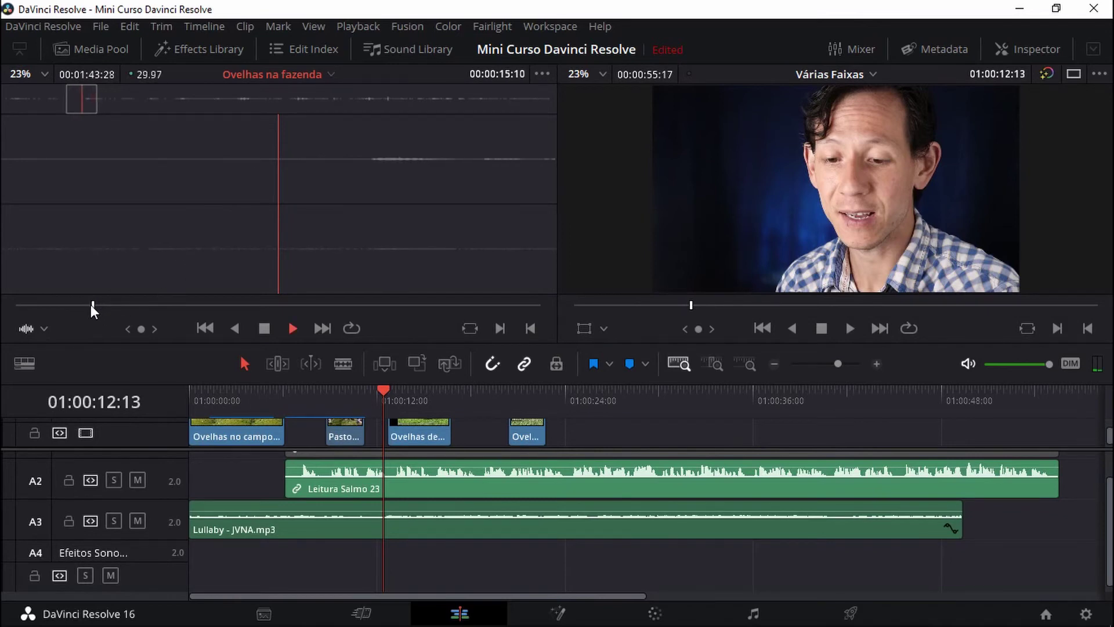
key("j")
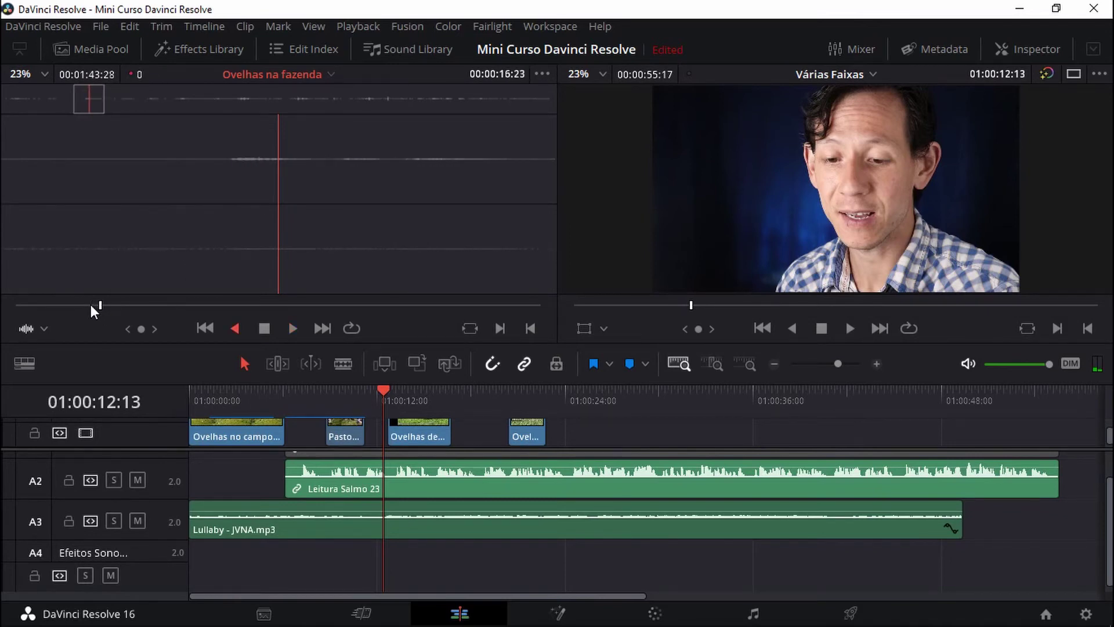
key("space")
key("i")
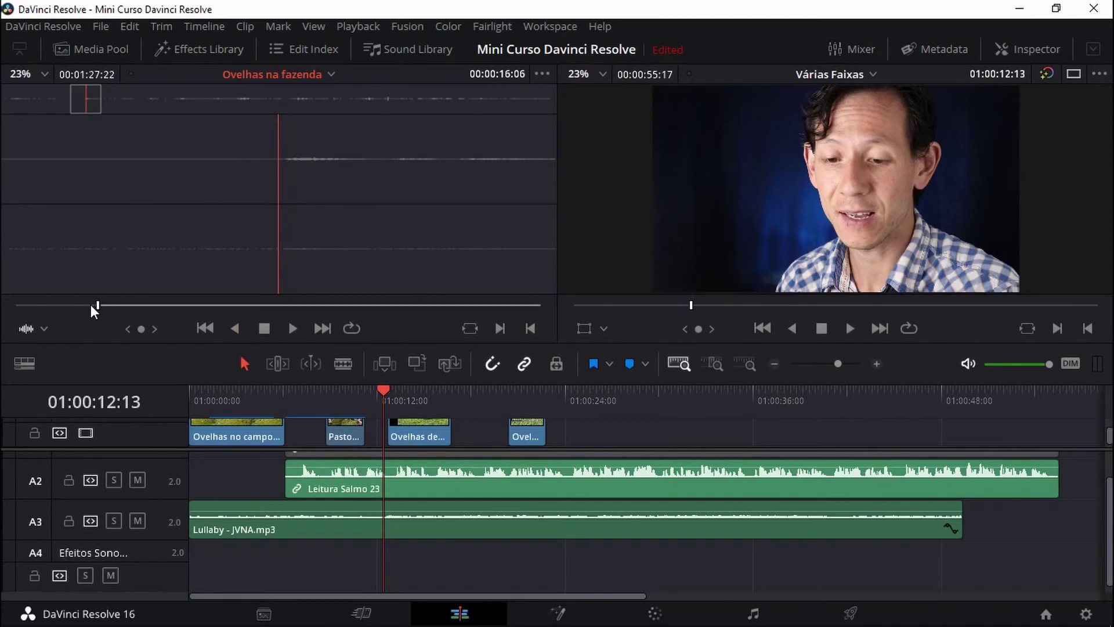
- Play the Ovelhas na fazenda sound from its in point and mark the out point at 00:00:19:17
key("space")
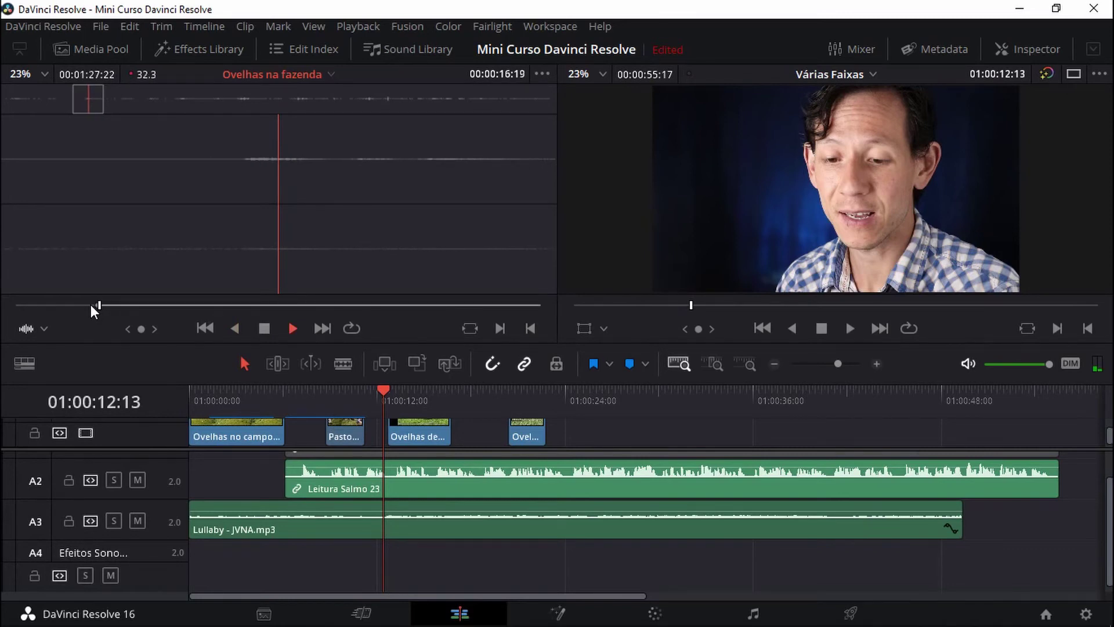
key("space")
key("space")
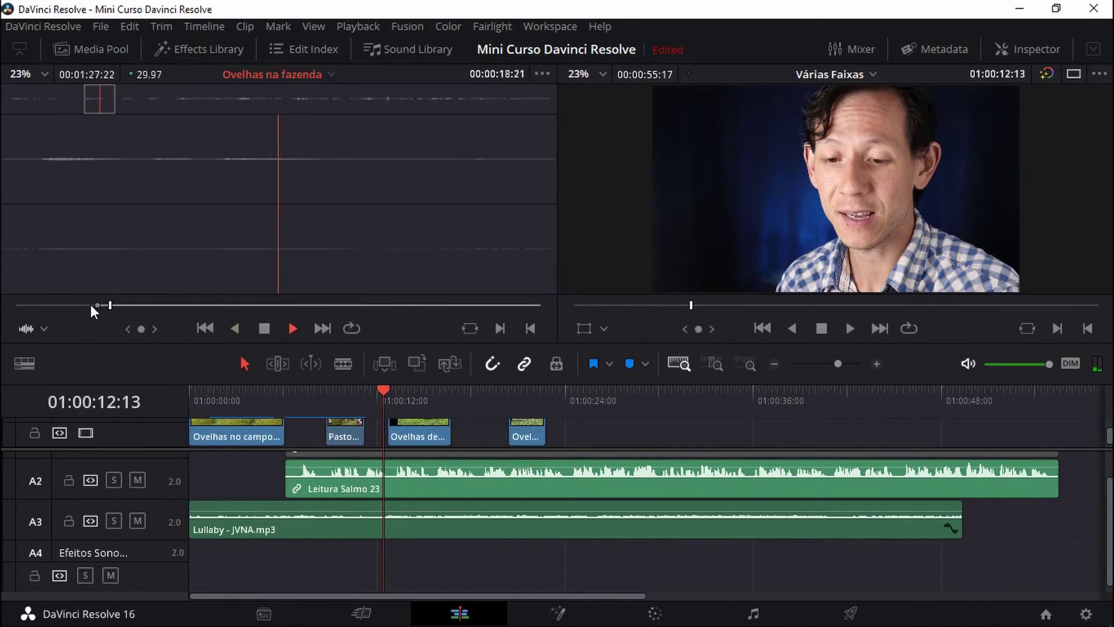
key("space")
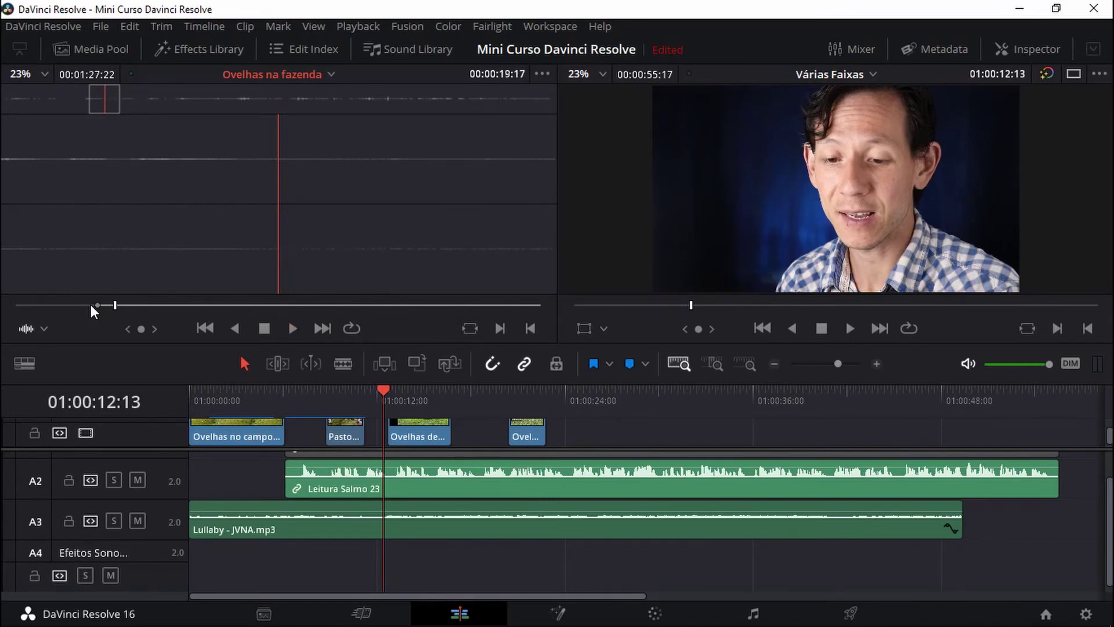
key("o")
- Place the marked sheep sound on the Efeitos Sonoros track at 01:00:08:23, aligned with the start of the Pastor clip
left_click(414, 448)
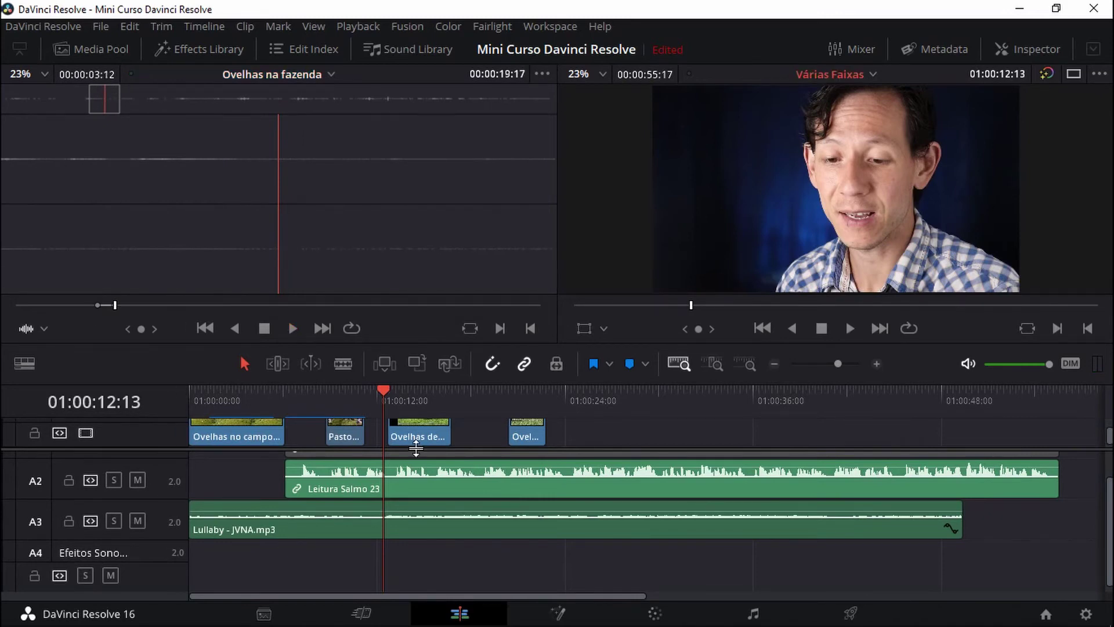
scroll(416, 464, "up", 2)
scroll(422, 437, "up", 3)
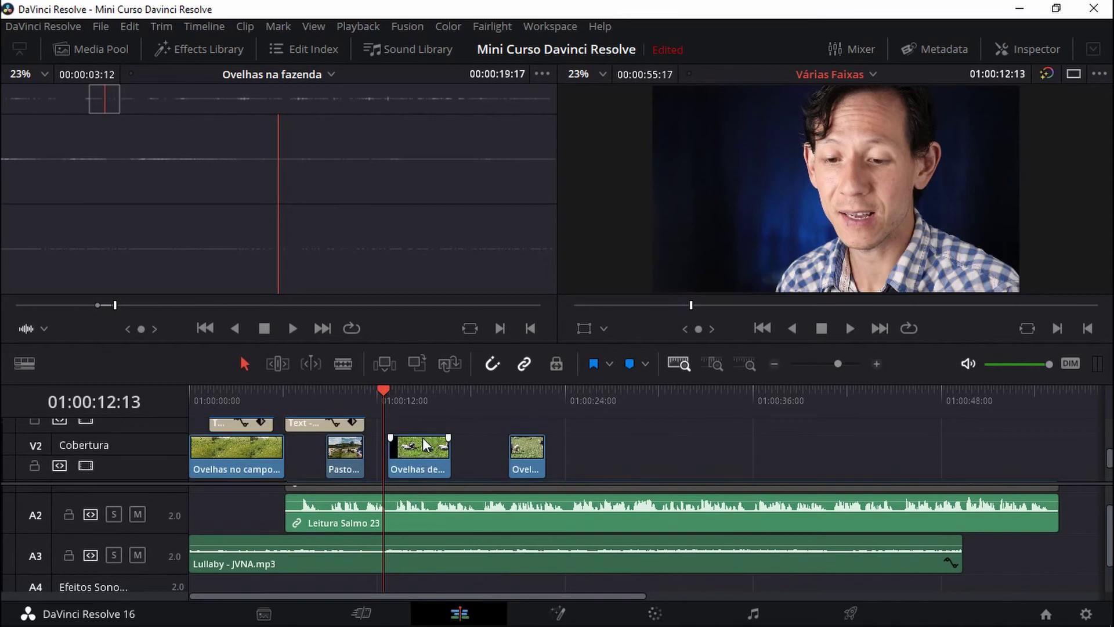
left_click_drag(343, 398, 337, 399)
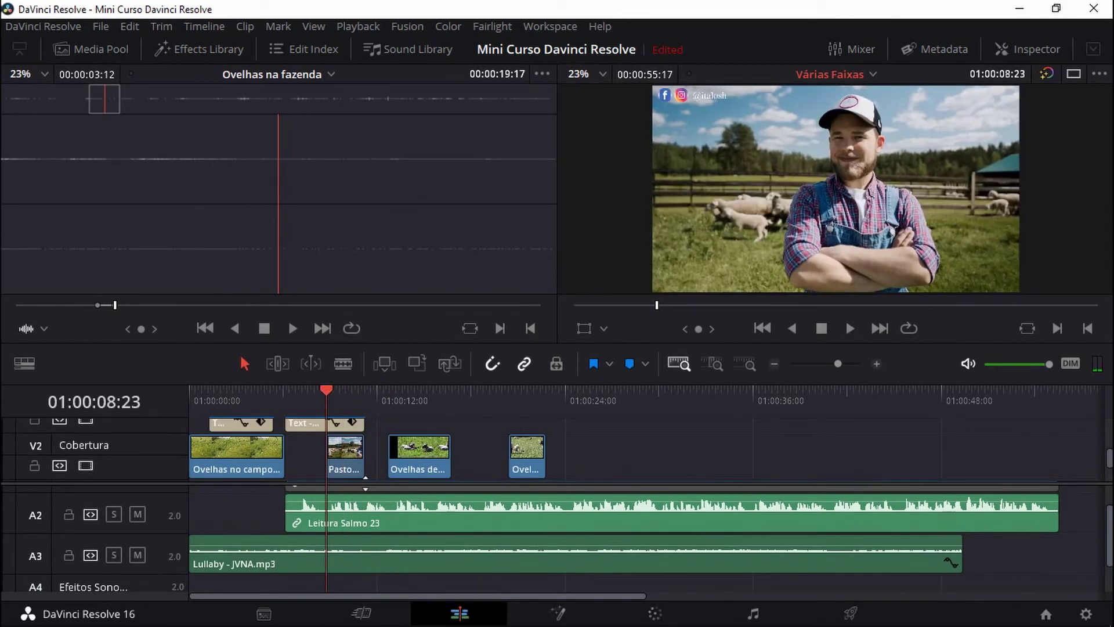
left_click_drag(366, 481, 330, 579)
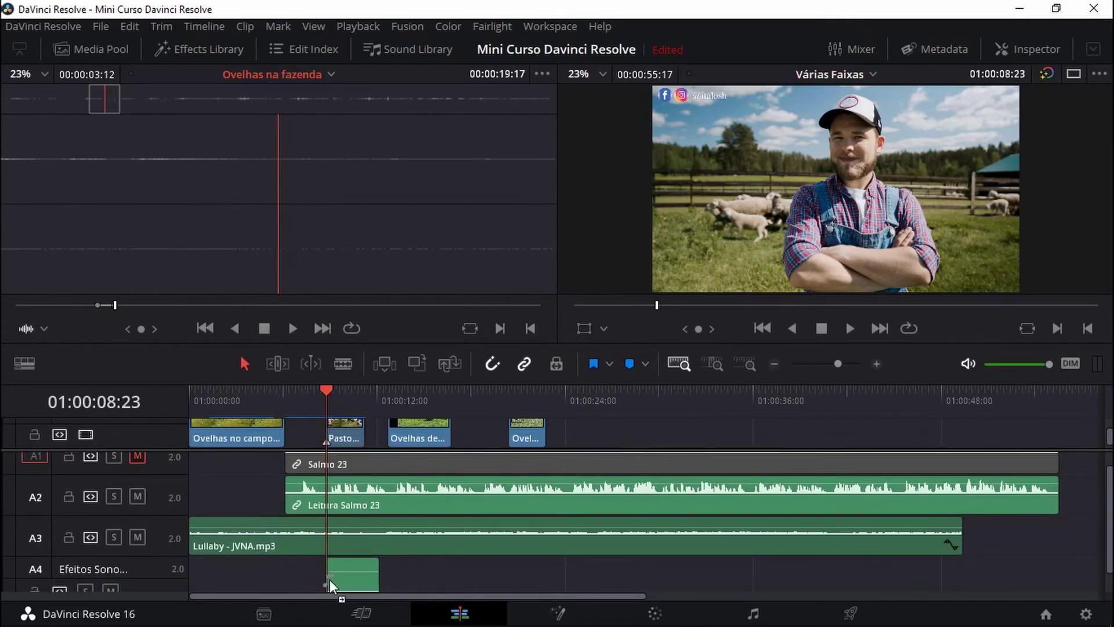
- Play the timeline over the sheep sound and raise that clip's volume on the Efeitos Sonoros track
key("space")
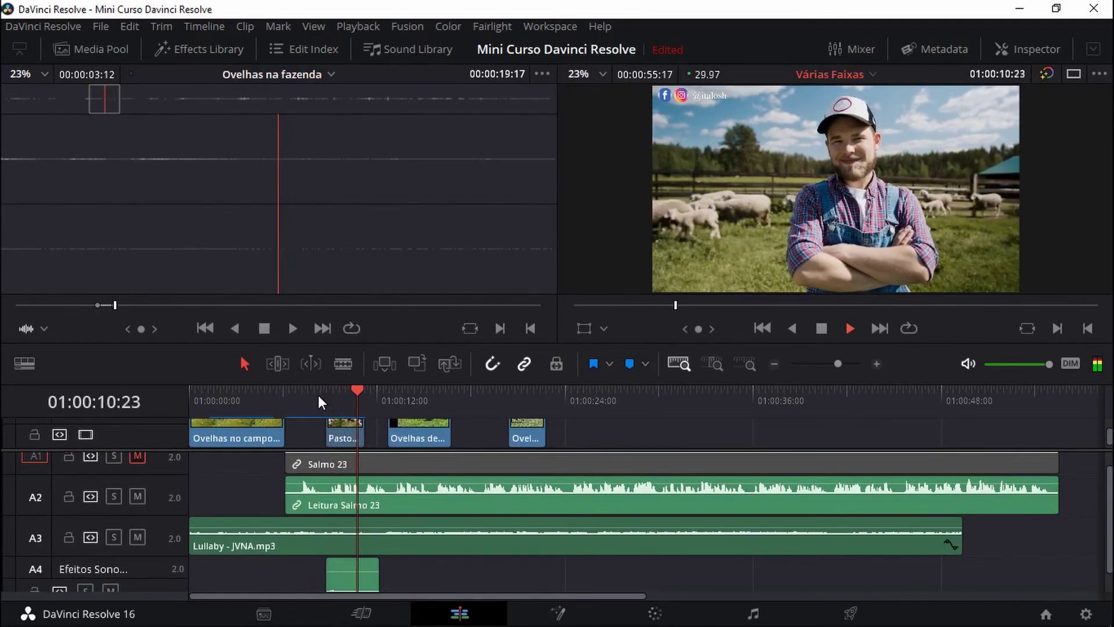
key("space")
scroll(365, 557, "down", 1)
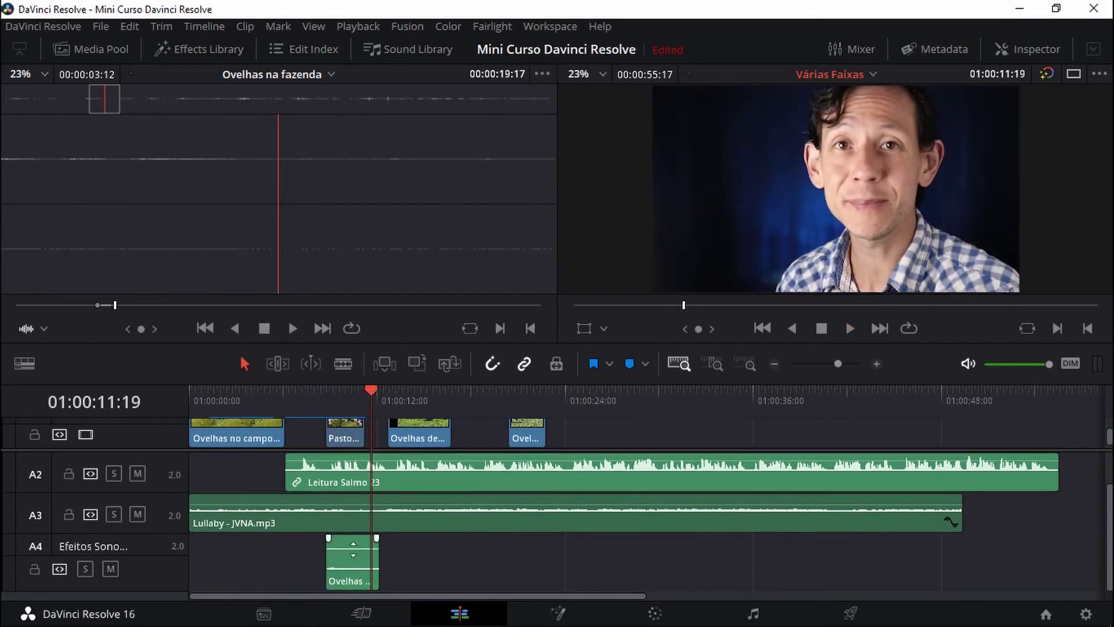
left_click_drag(353, 549, 353, 545)
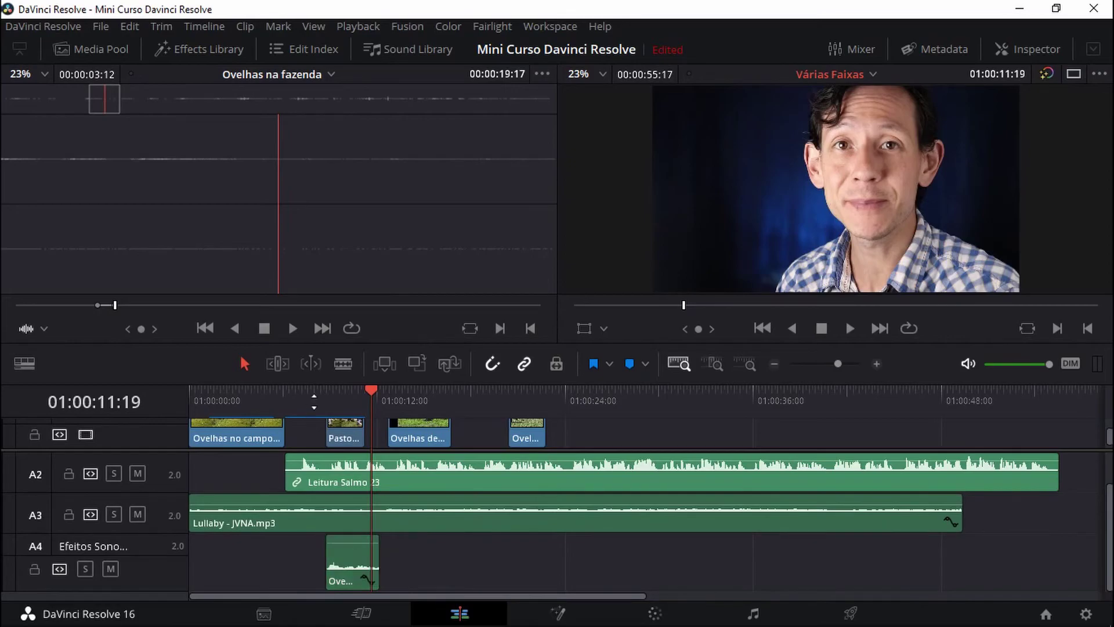
left_click(317, 402)
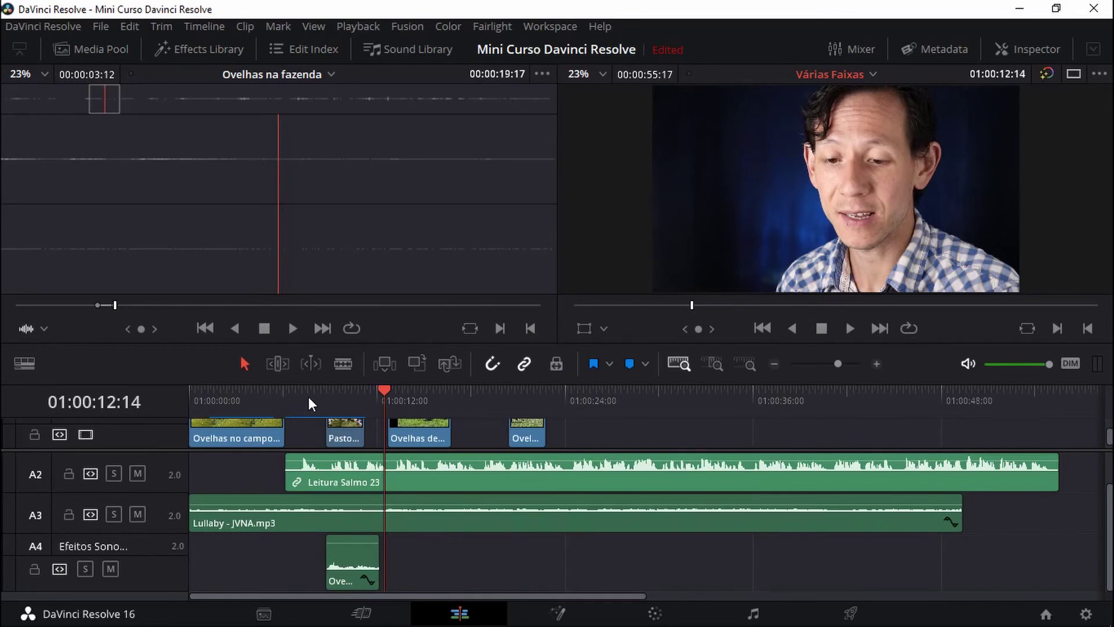
left_click(367, 396)
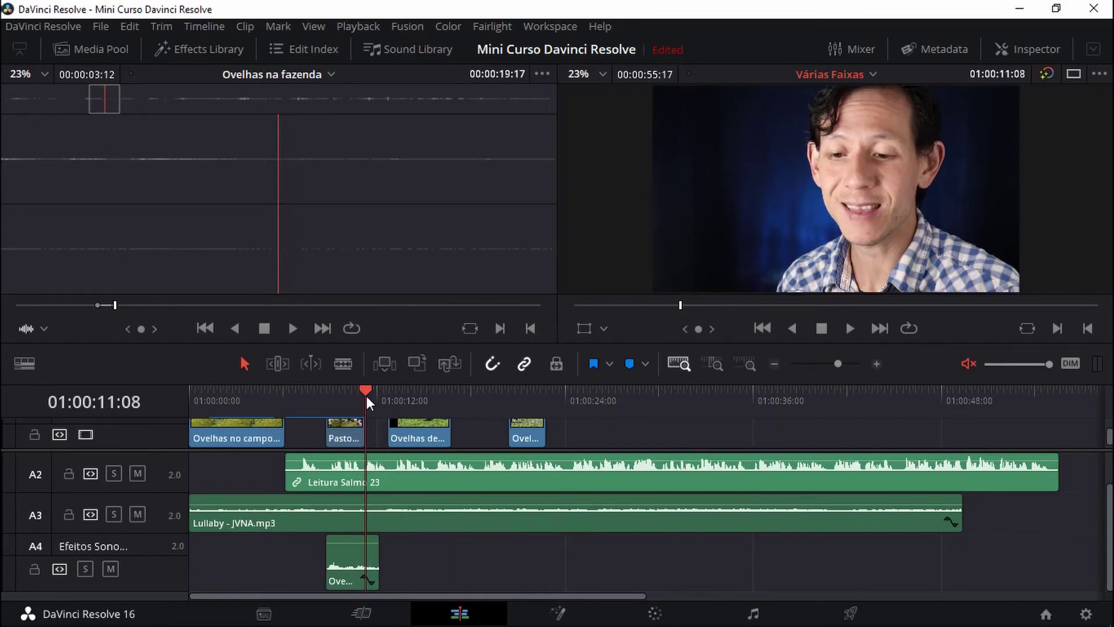
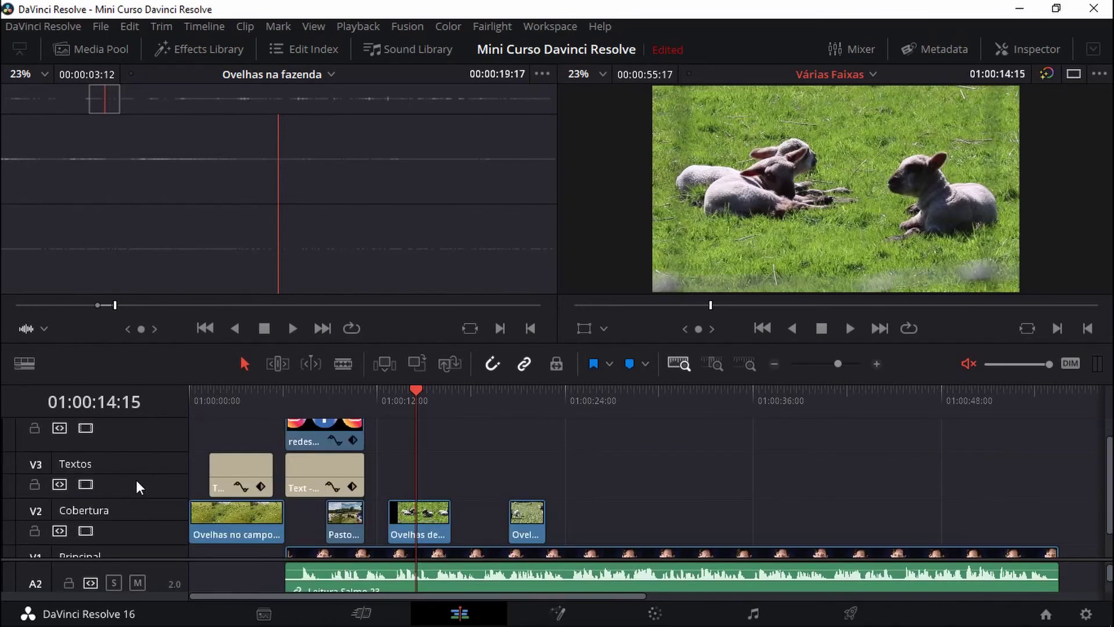
- Disable the Textos video track and the Imagens track above it
left_click(86, 484)
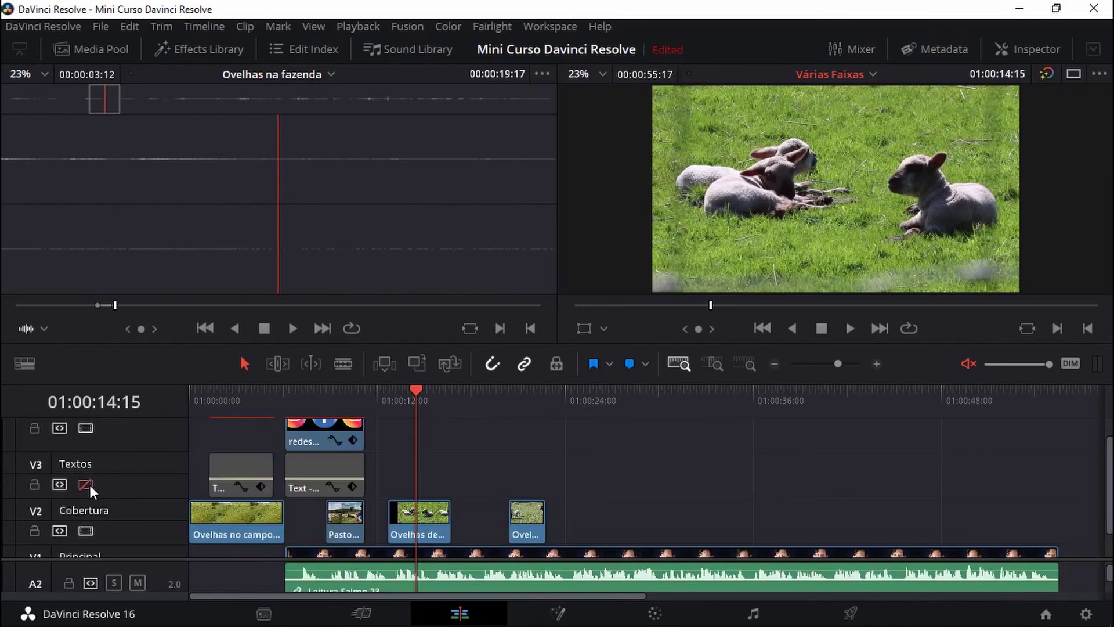
left_click(87, 428)
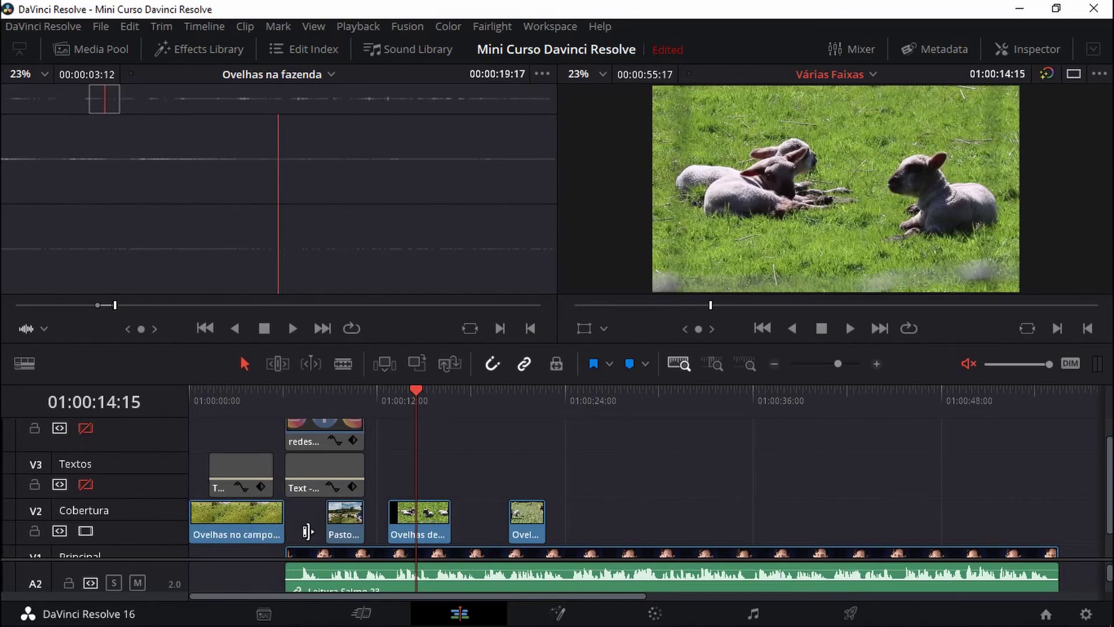
scroll(355, 422, "down", 2)
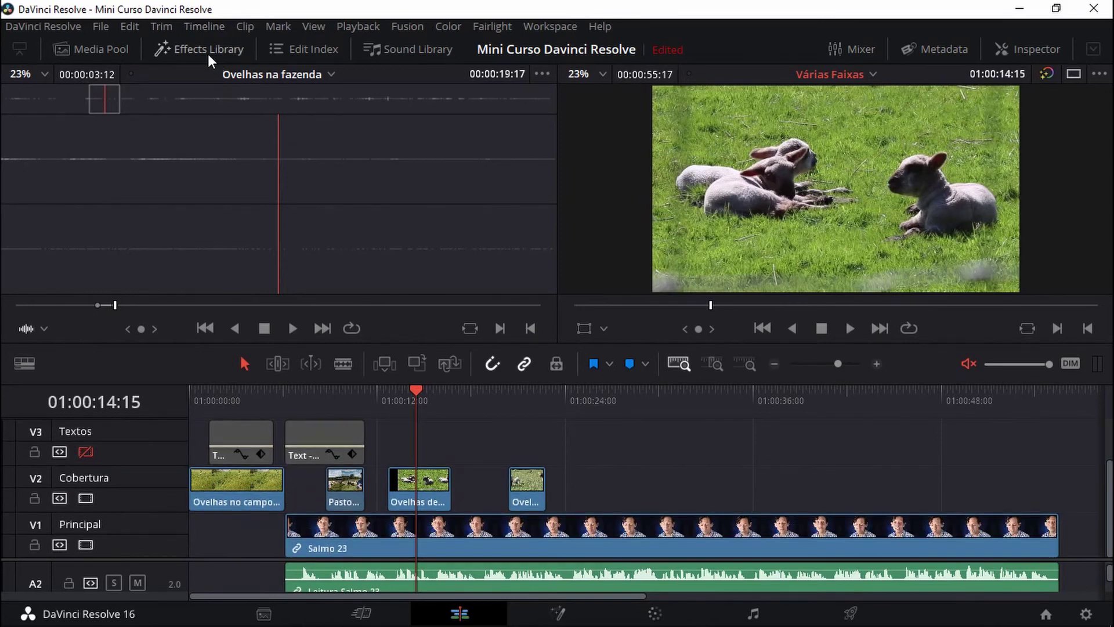
- Show the available video transitions and move the Ovelhas no campo Drone clip down to Principal, directly before Salmo 23
left_click(208, 51)
key("shift+z")
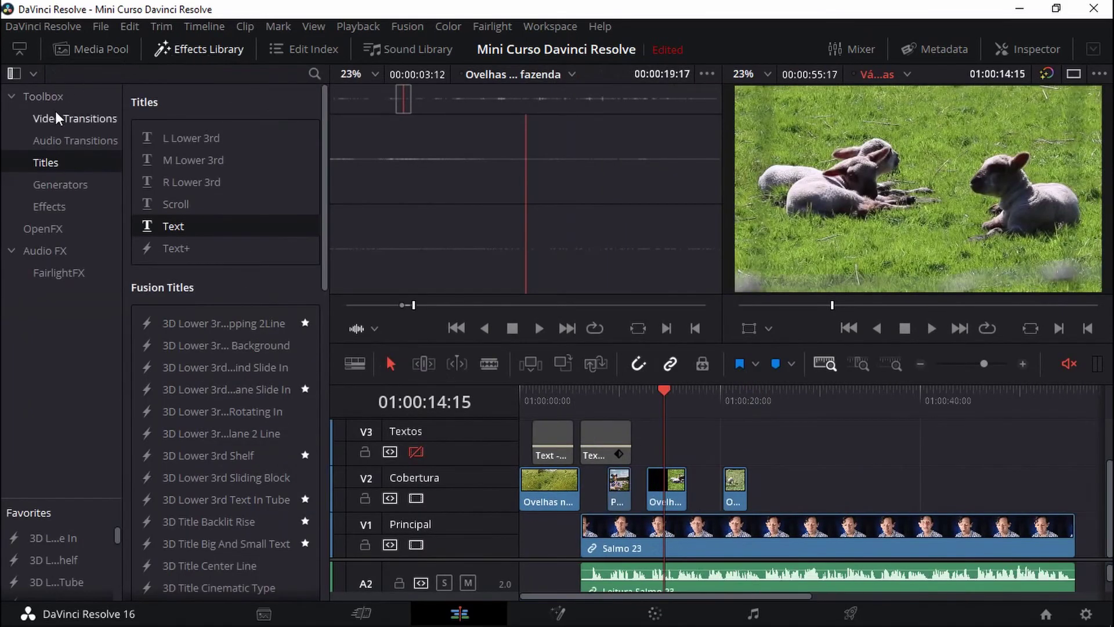
left_click(76, 117)
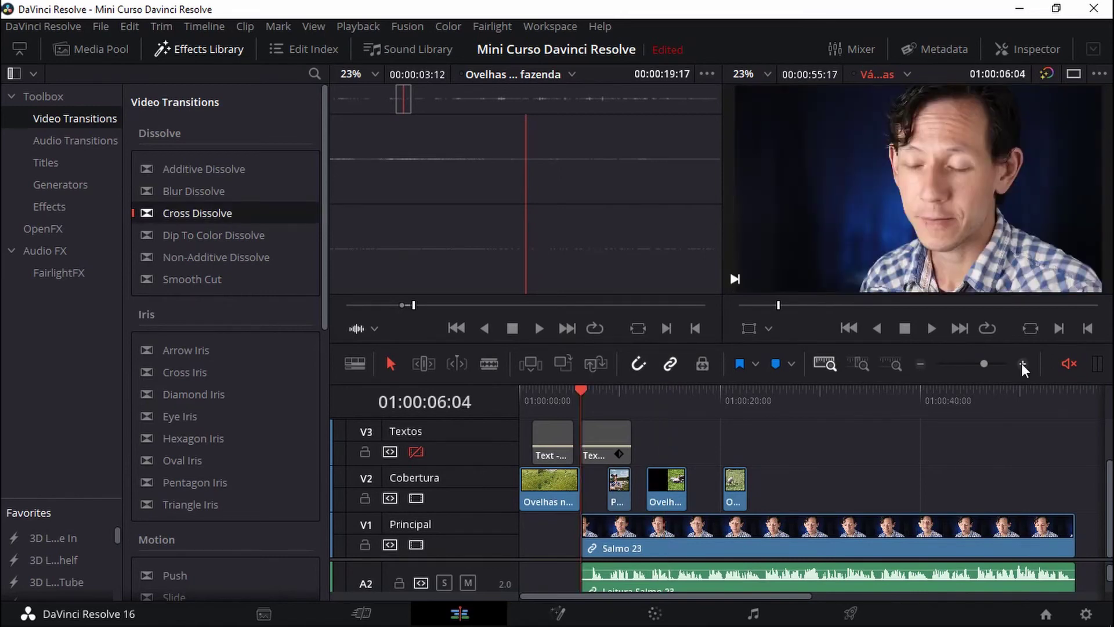
left_click(1021, 364)
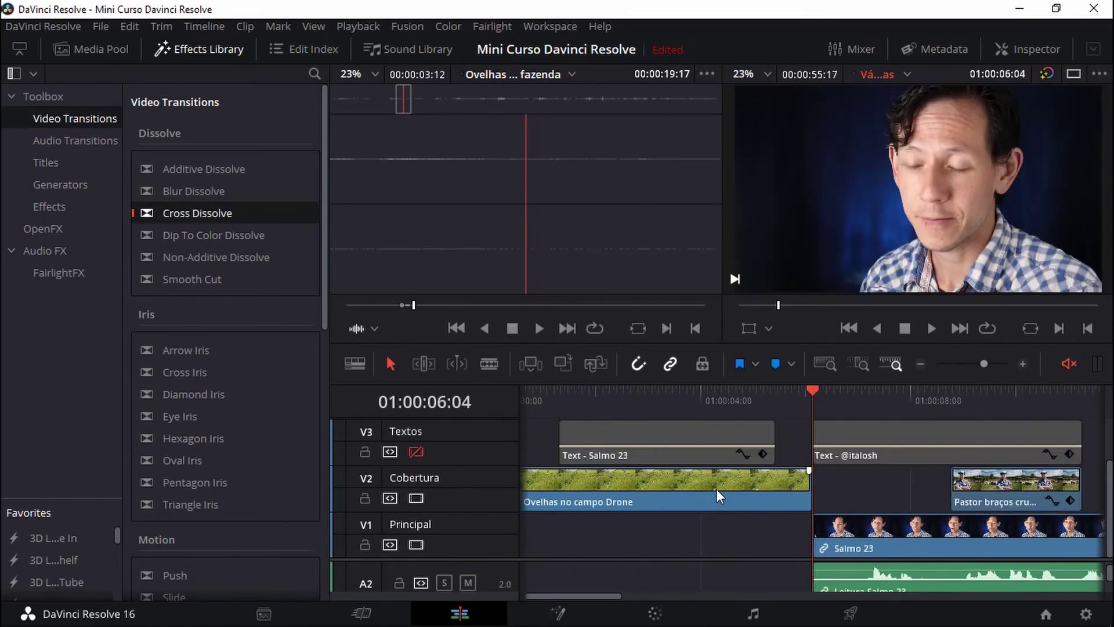
left_click_drag(716, 489, 718, 530)
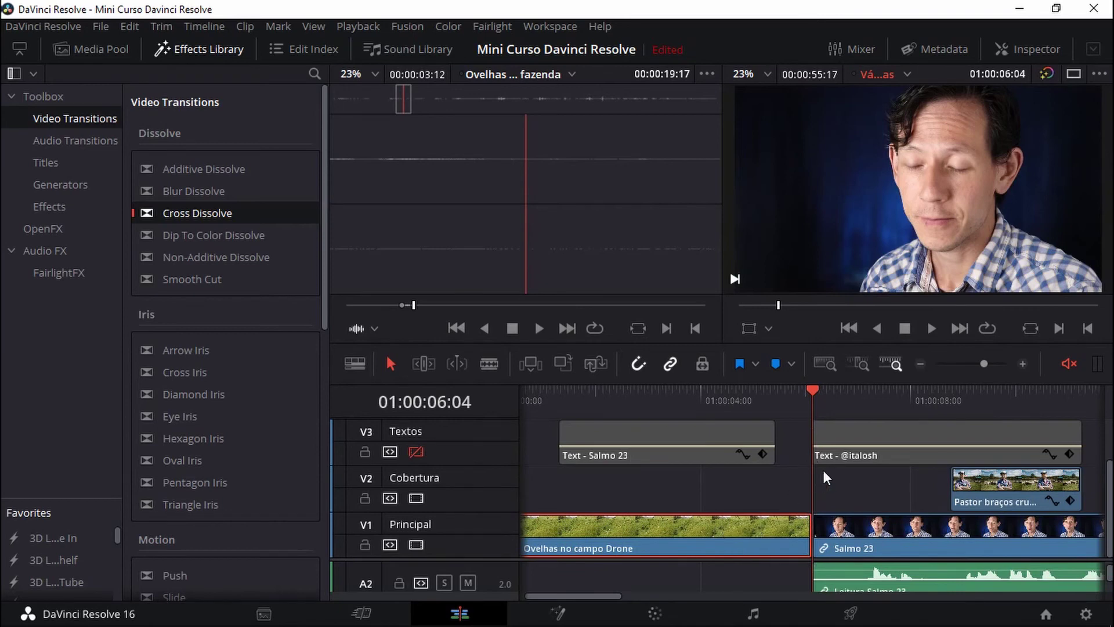
- Apply a Cross Dissolve centred on the cut between Ovelhas no campo Drone and Salmo 23, and lengthen the transition
left_click_drag(169, 212, 803, 549)
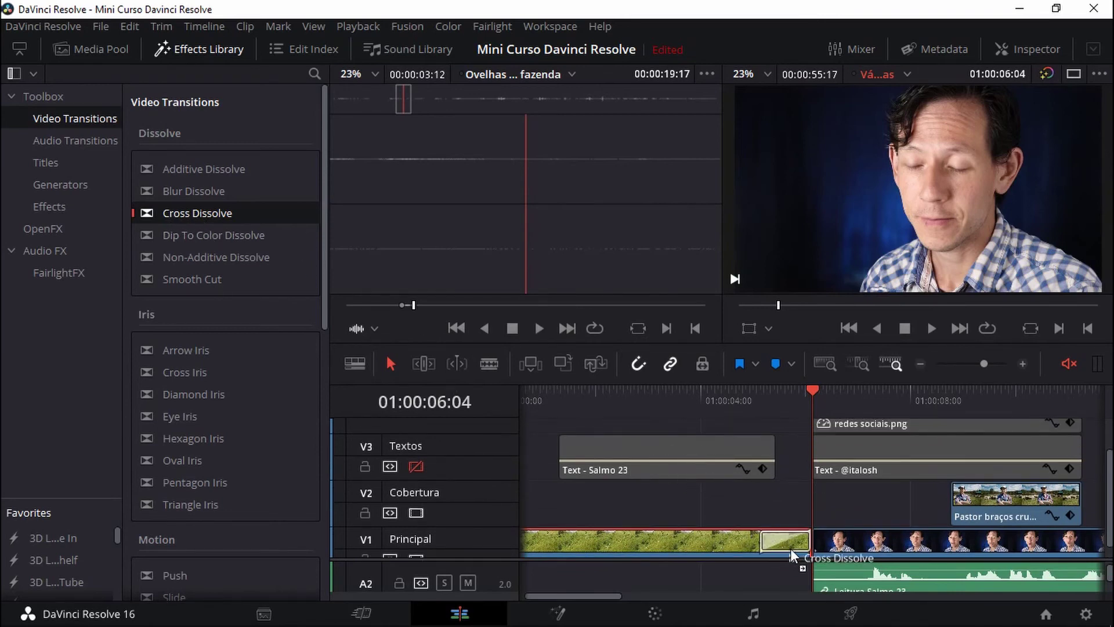
left_click_drag(855, 548, 814, 545)
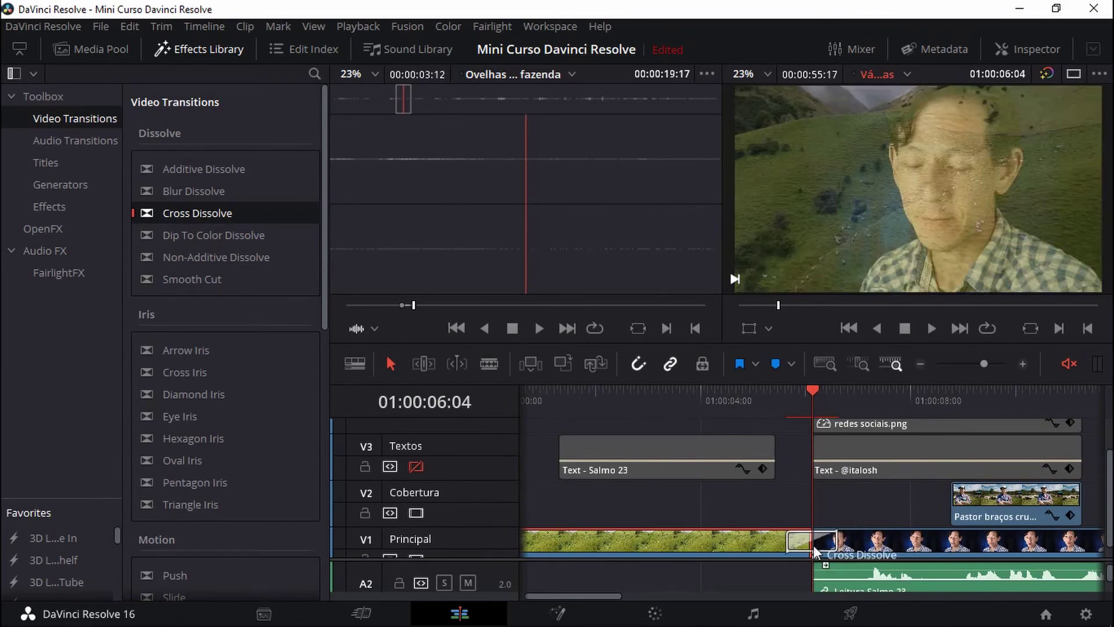
left_click(222, 53)
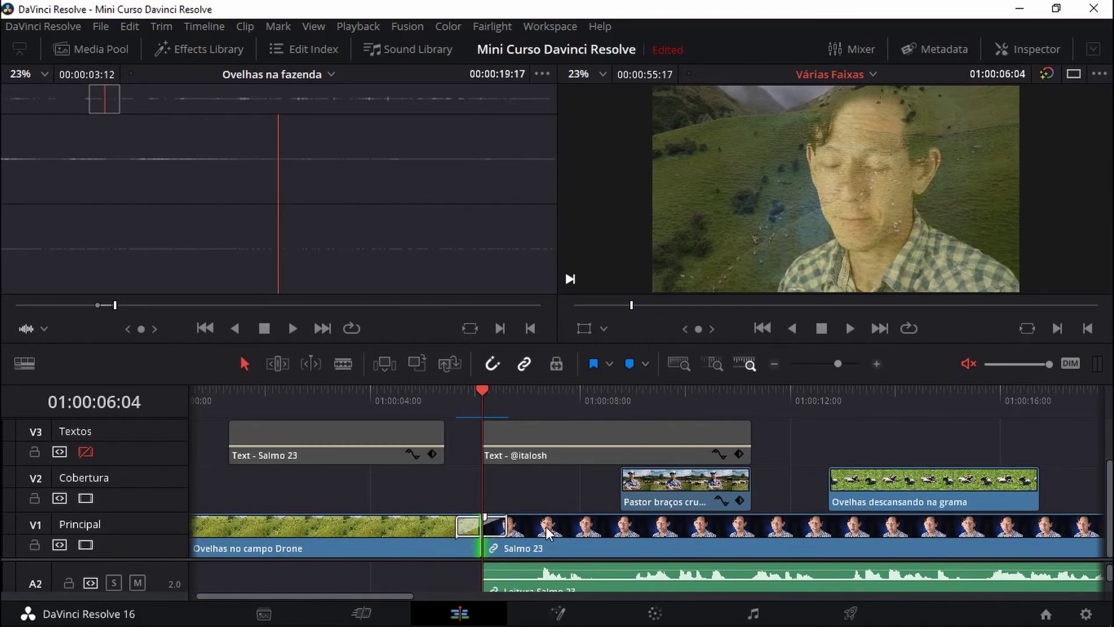
left_click_drag(482, 546, 535, 533)
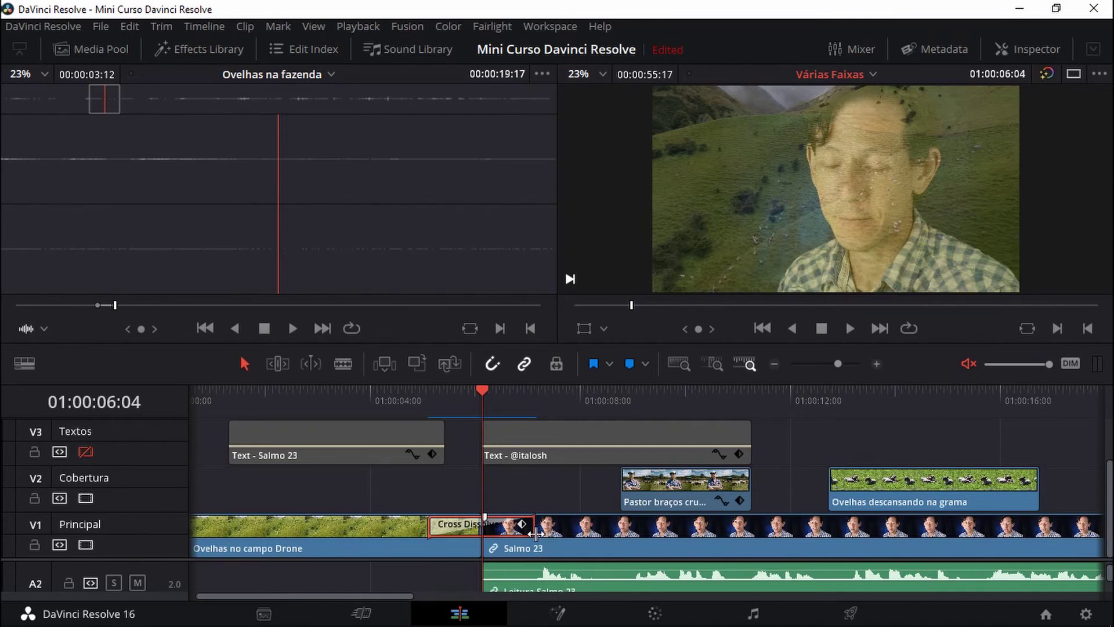
- Set the playback render cache mode to User
left_click(372, 29)
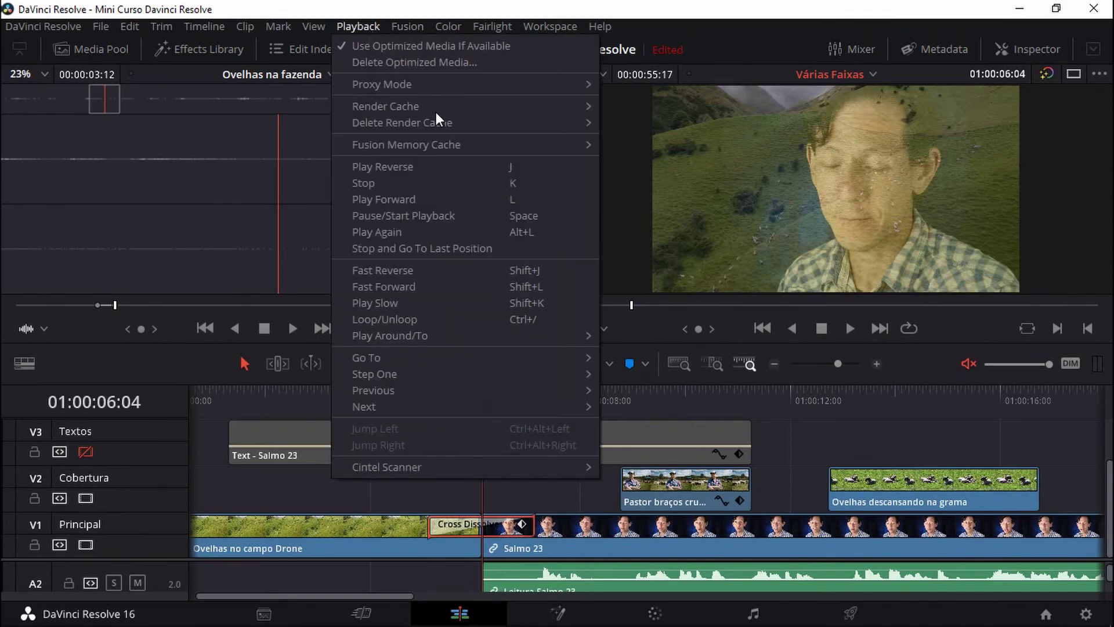
mouse_move(437, 112)
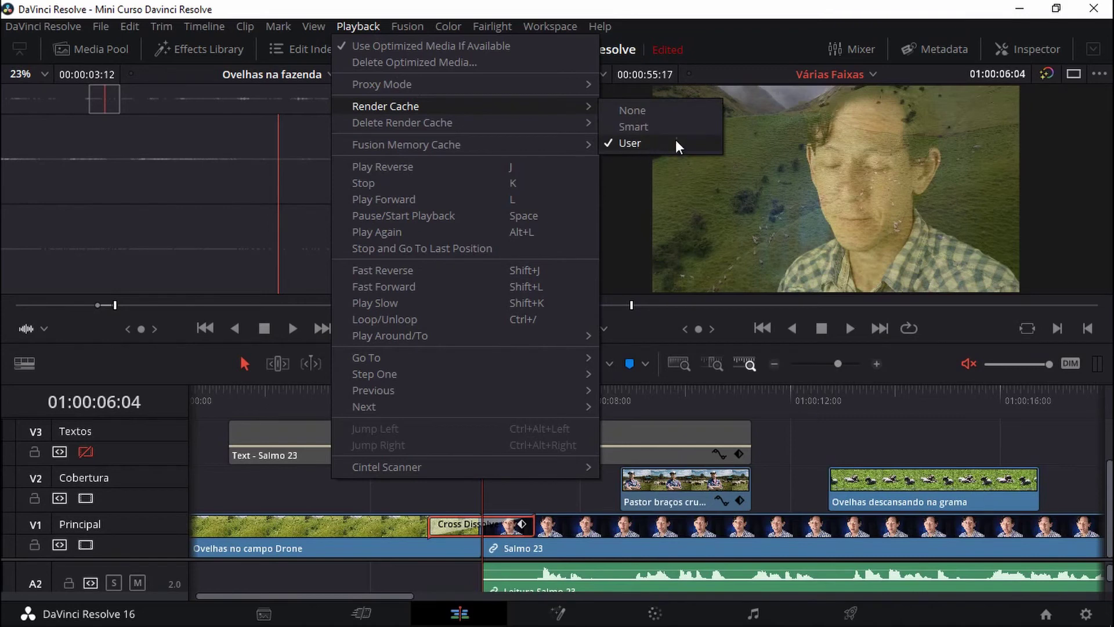
left_click(652, 144)
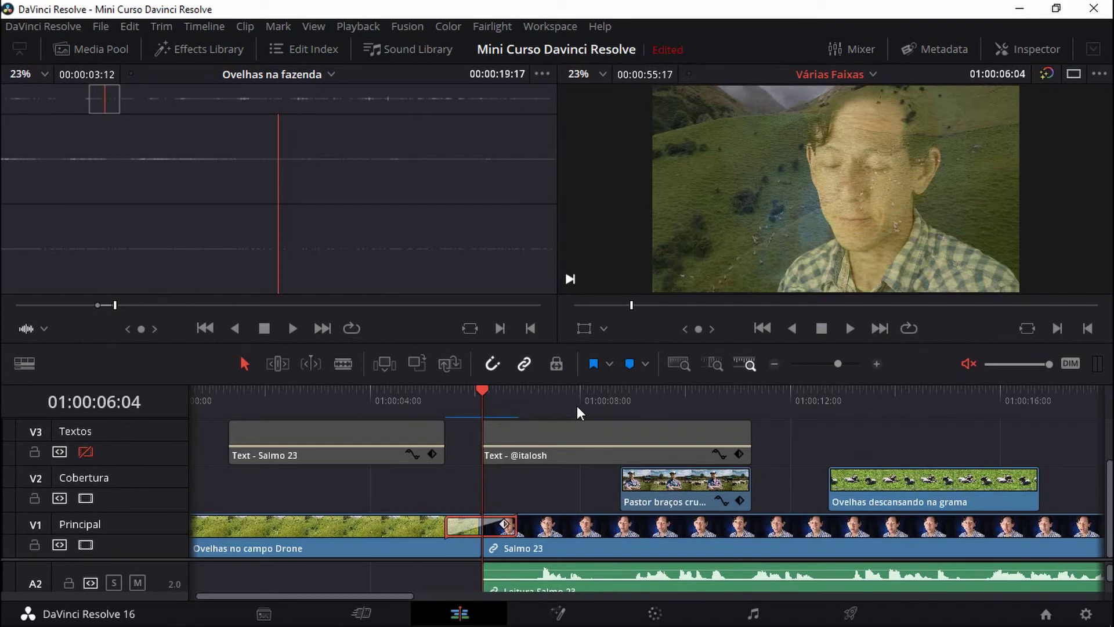
- Unmute the timeline audio and play the Cross Dissolve full screen from 01:00:04:29
left_click(421, 396)
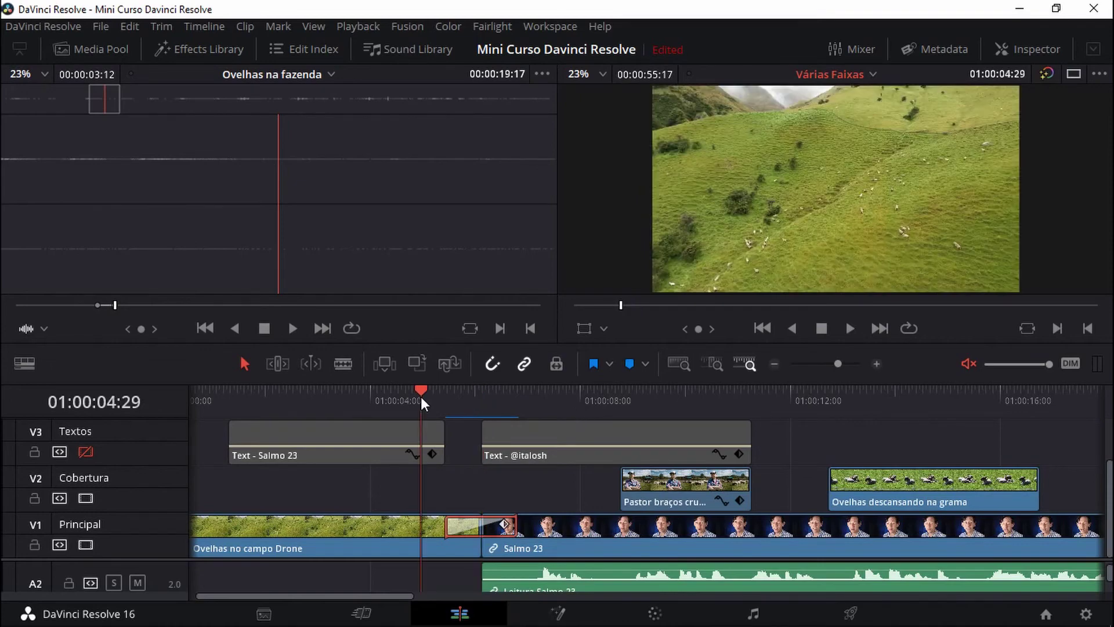
left_click(973, 365)
key("ctrl+f")
key("space")
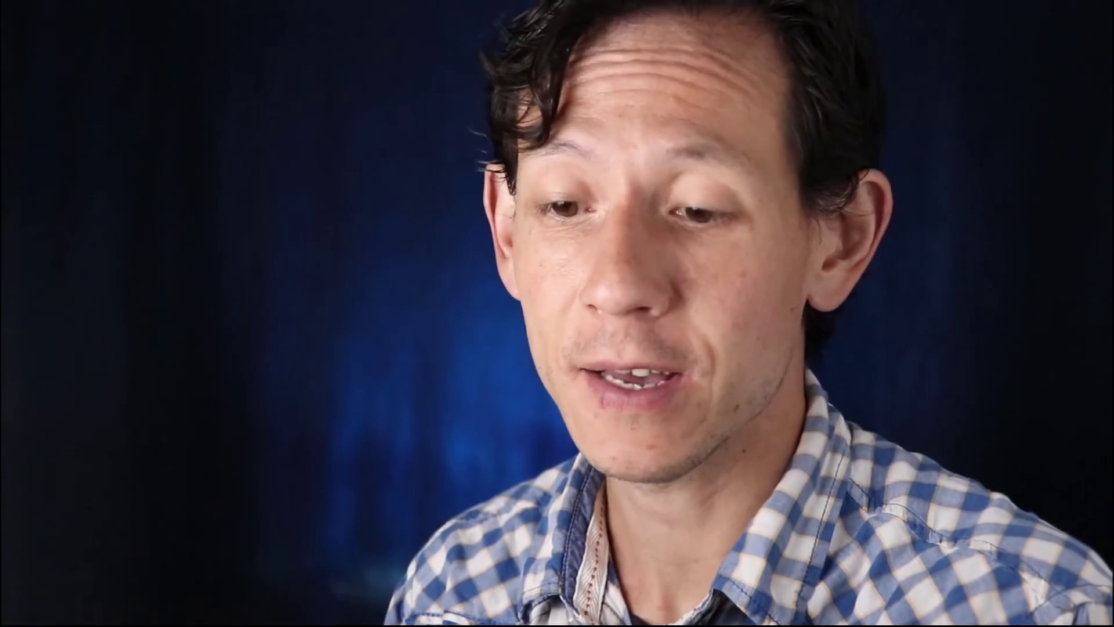
key("Escape")
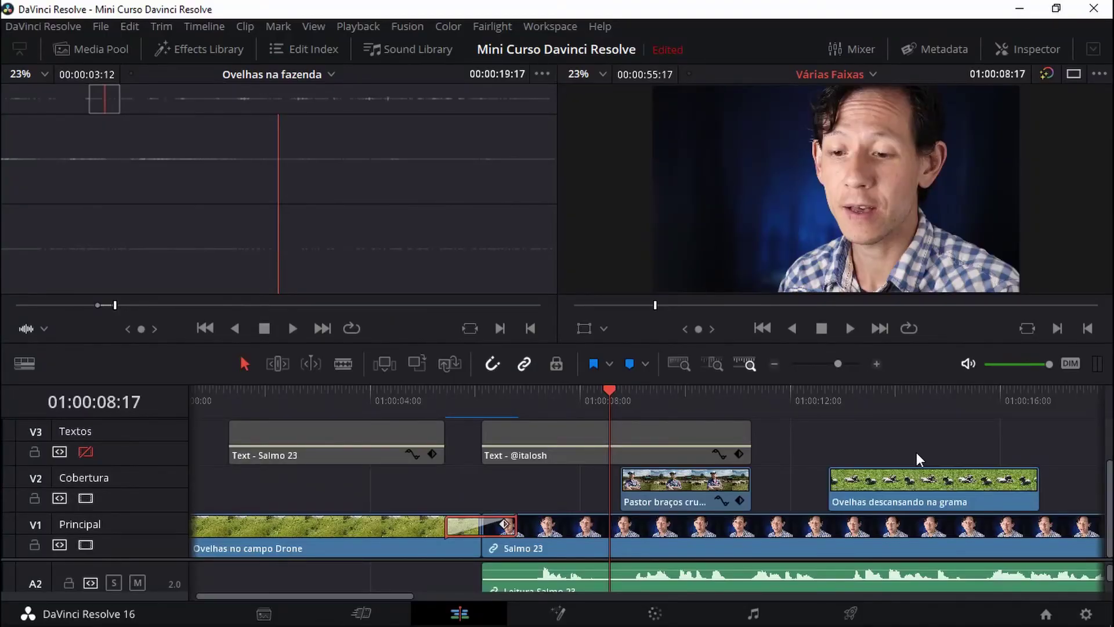
- Change the video transition style between Ovelhas no campo Drone and Salmo 23 to Star
left_click(466, 449)
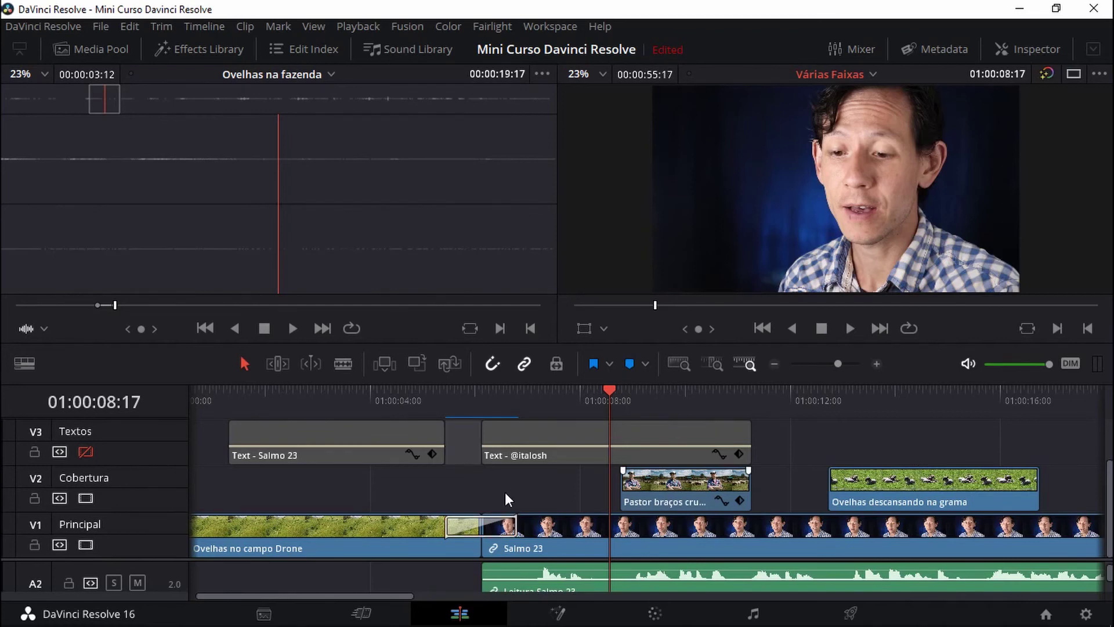
left_click(495, 521)
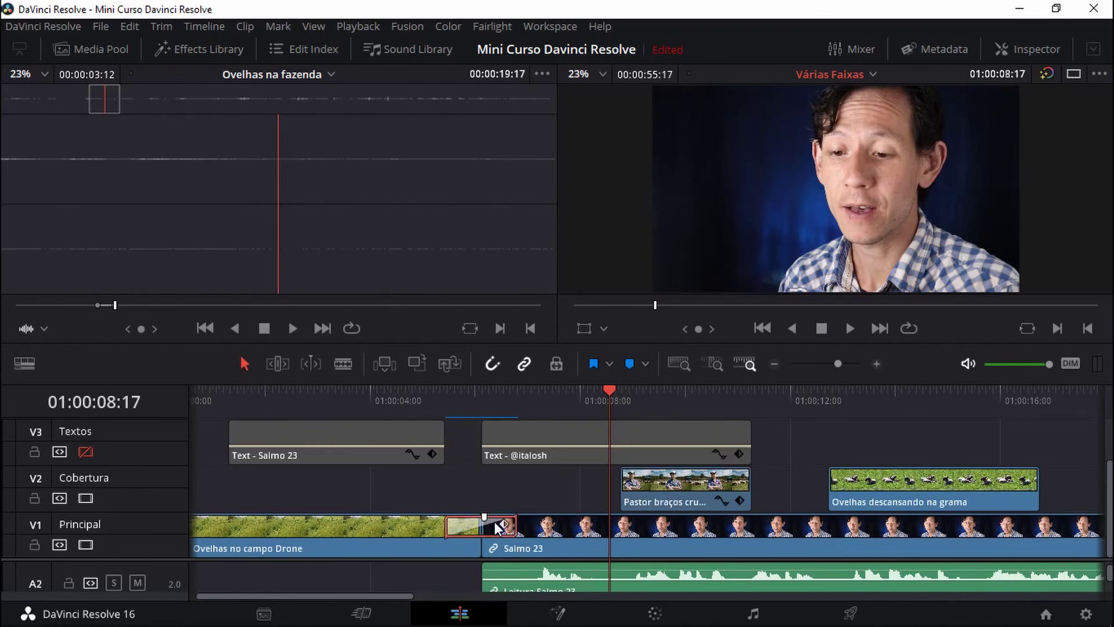
left_click(1036, 49)
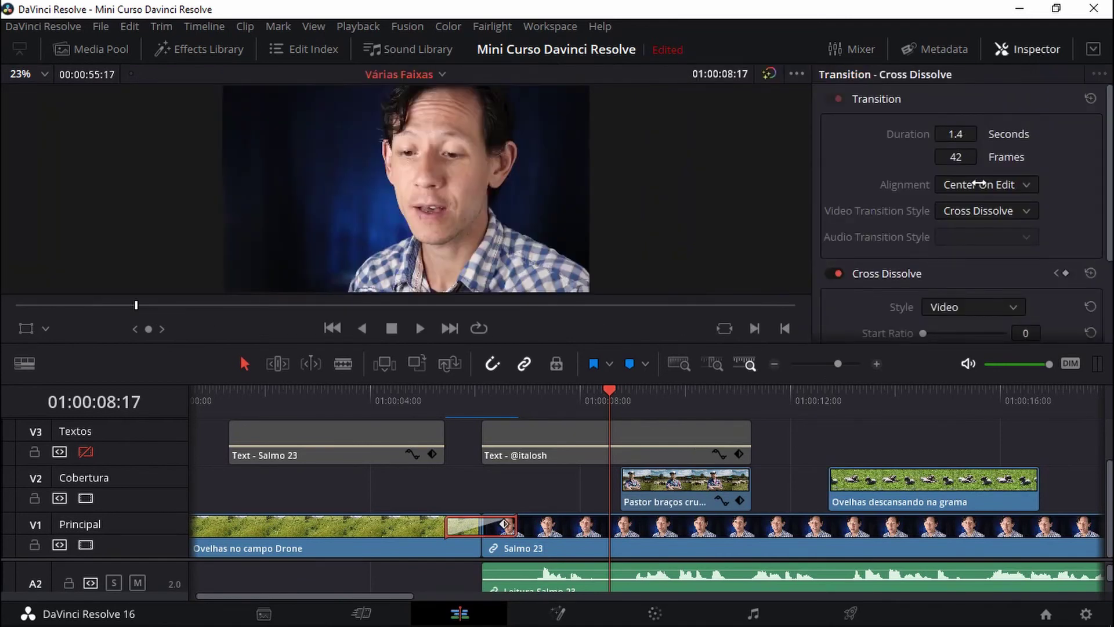
left_click(1032, 213)
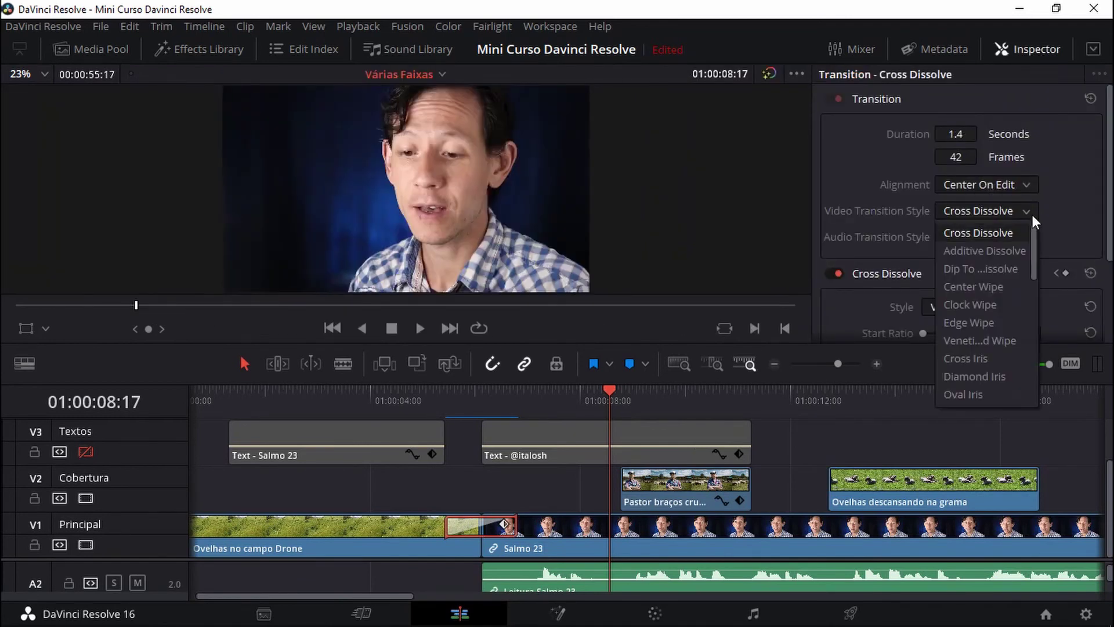
left_click_drag(1035, 226, 1033, 259)
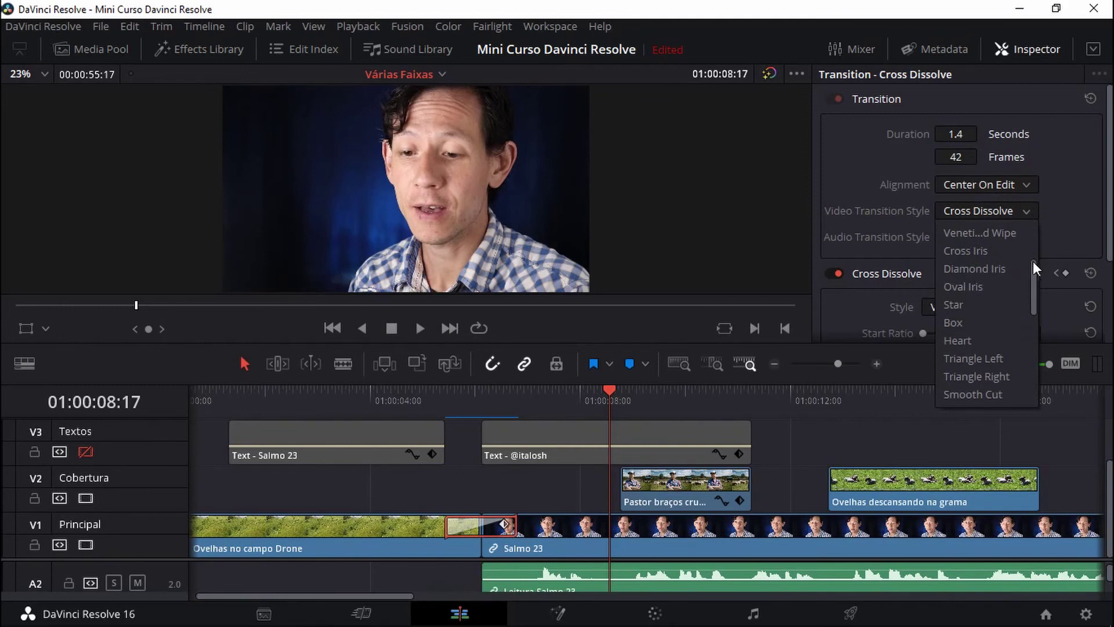
left_click(977, 304)
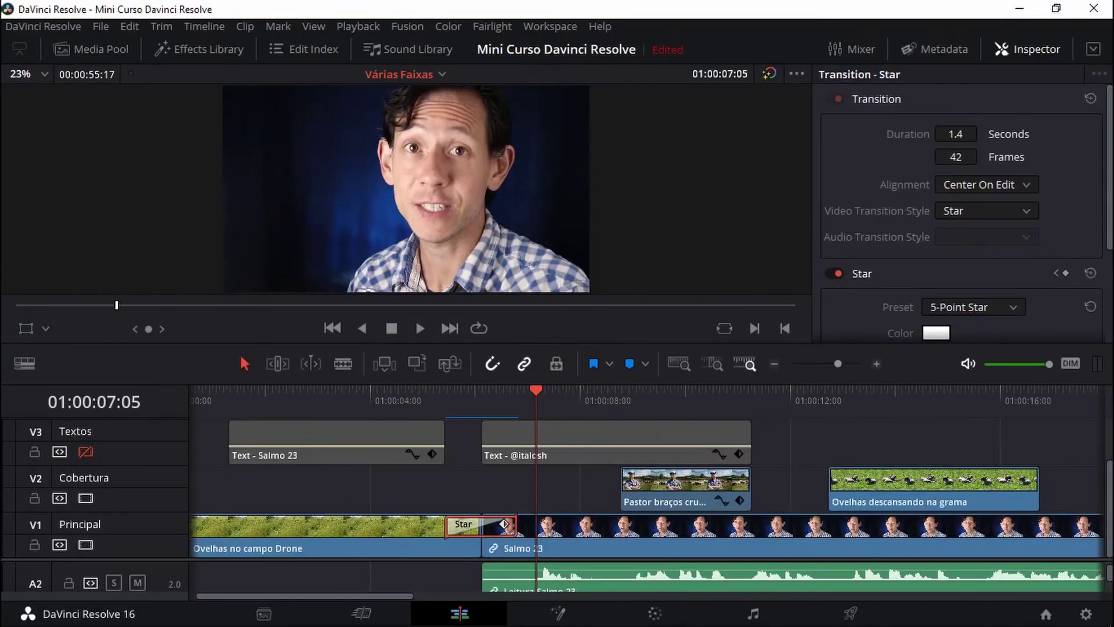
scroll(961, 214, "down", 2)
scroll(960, 215, "down", 1)
scroll(960, 215, "up", 3)
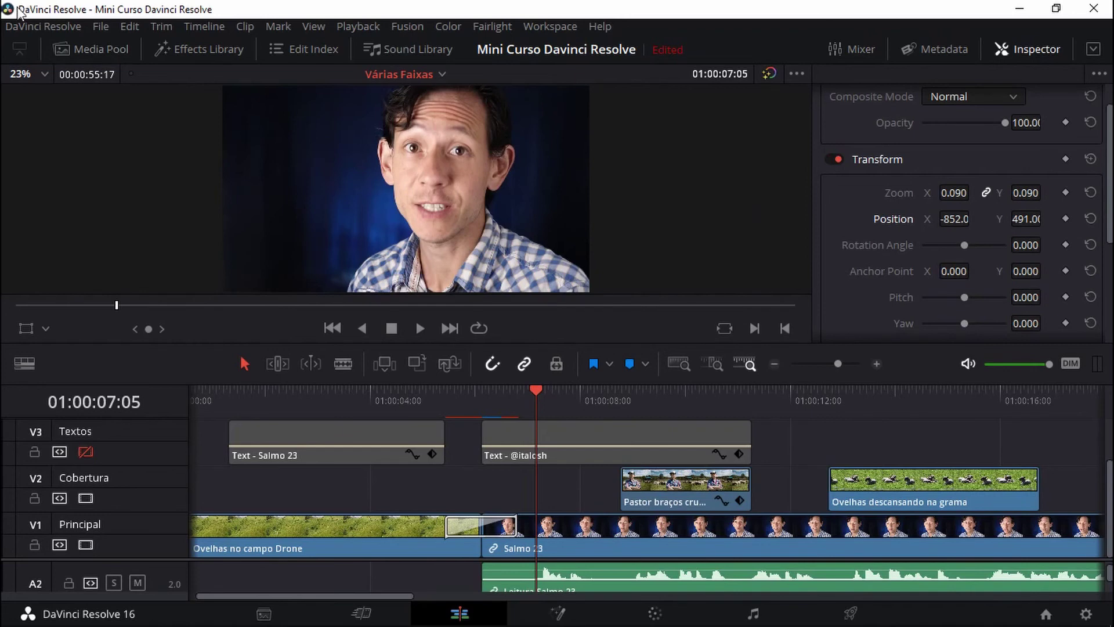
- Apply a Cross Dissolve to the beginning of Ovelhas no campo Drone and to the end of Salmo 23 on Principal
left_click(161, 51)
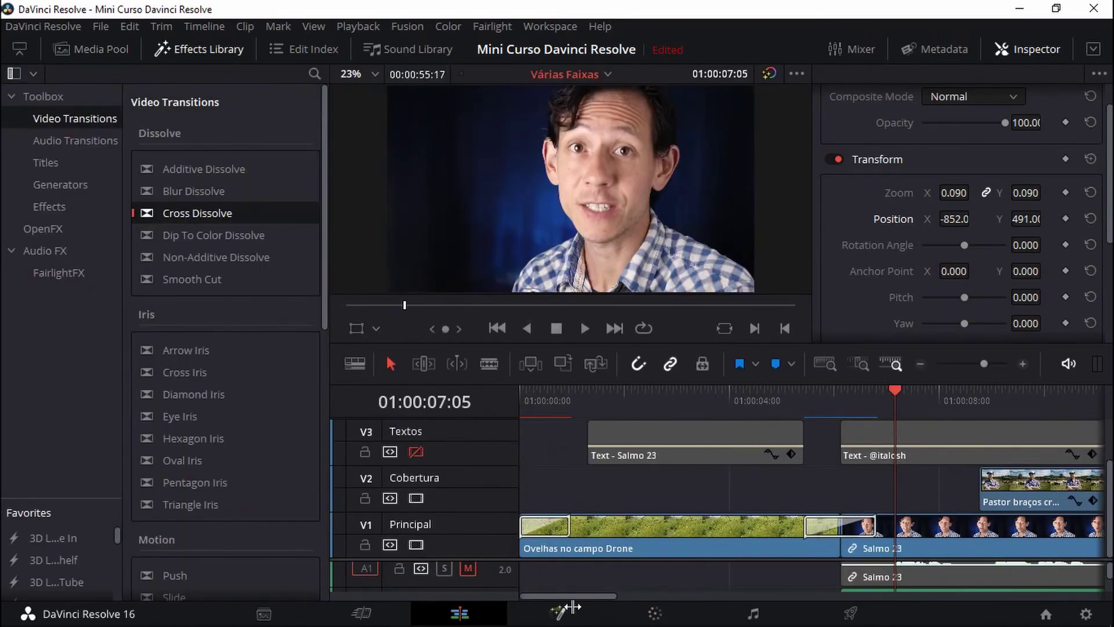
left_click_drag(571, 597, 680, 601)
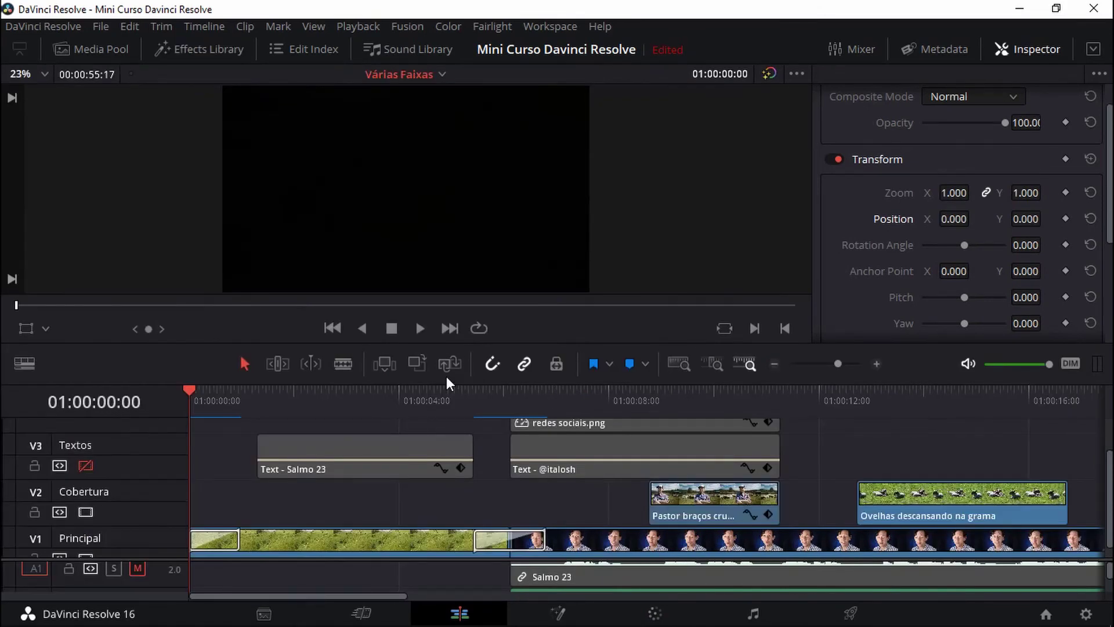
- Add a Cross Fade -3 dB to the end of Lullaby - JVNA.mp3 on A3 and play the ending from 01:00:54:10
left_click(218, 50)
left_click(95, 145)
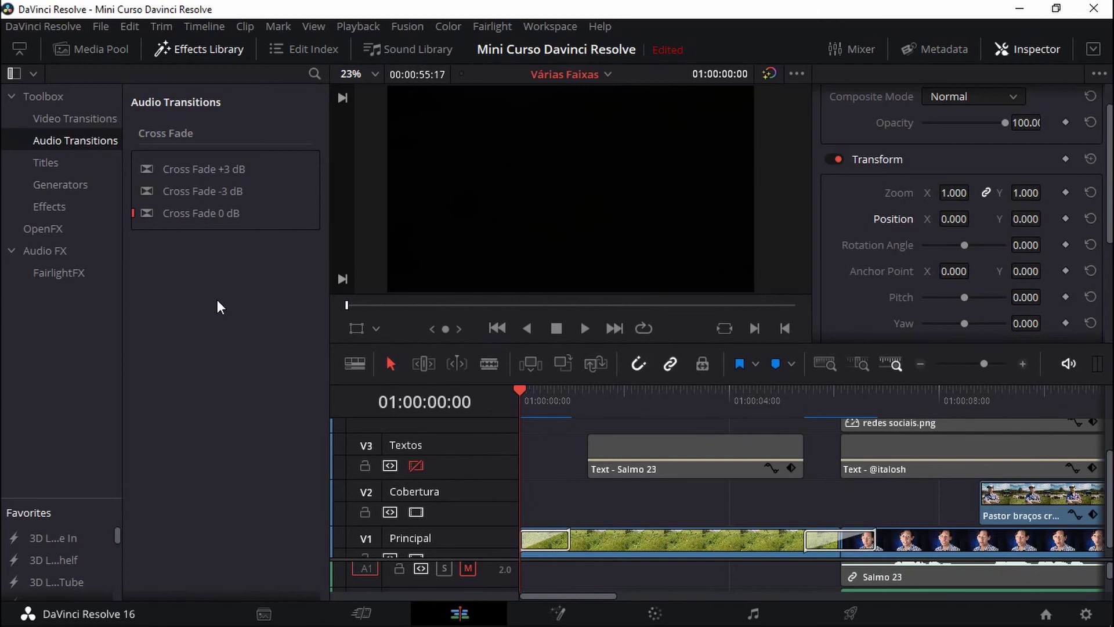
key("shift+z")
left_click_drag(863, 559, 868, 454)
left_click_drag(1014, 550, 1073, 555)
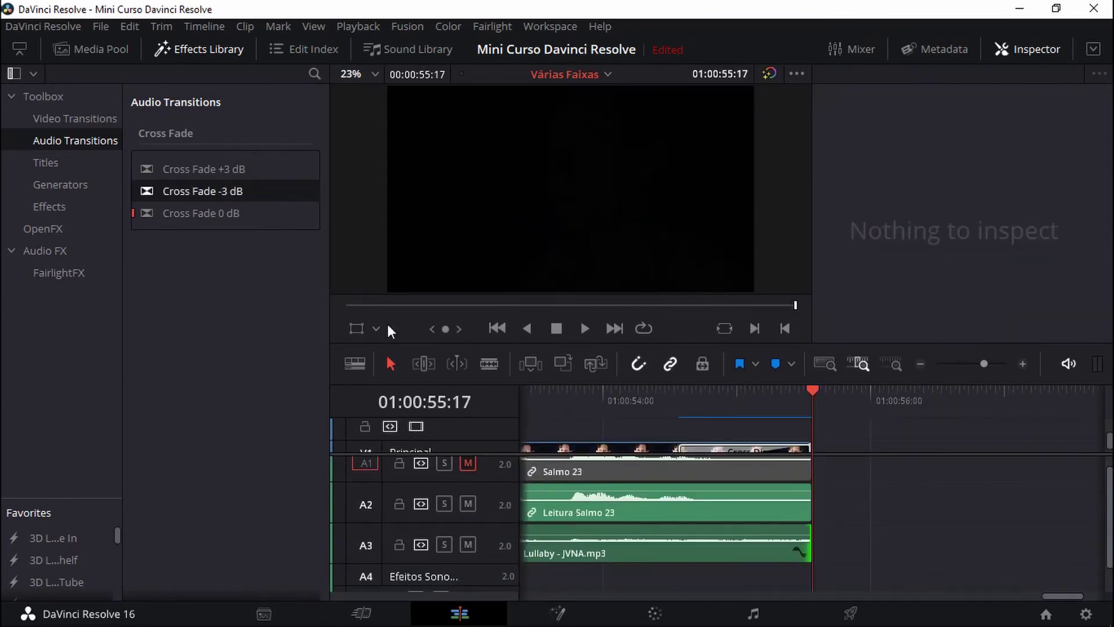
left_click(646, 394)
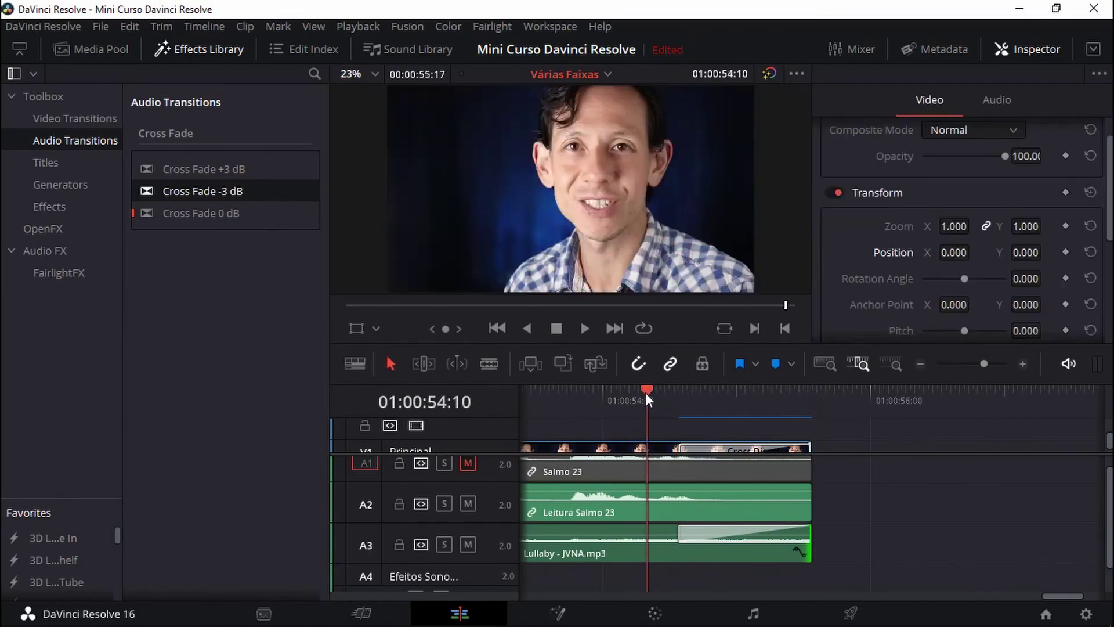
key("p")
key("space")
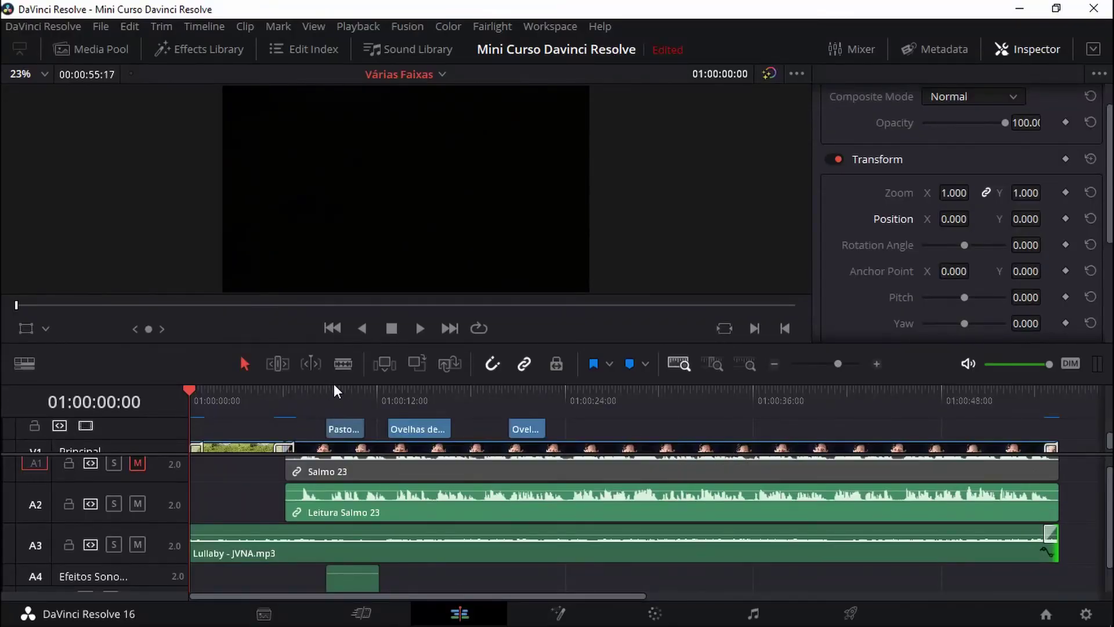
- Split Lullaby - JVNA.mp3 on A3 at 01:00:06:04 and reset the first part's clip volume to 0.00
left_click(343, 364)
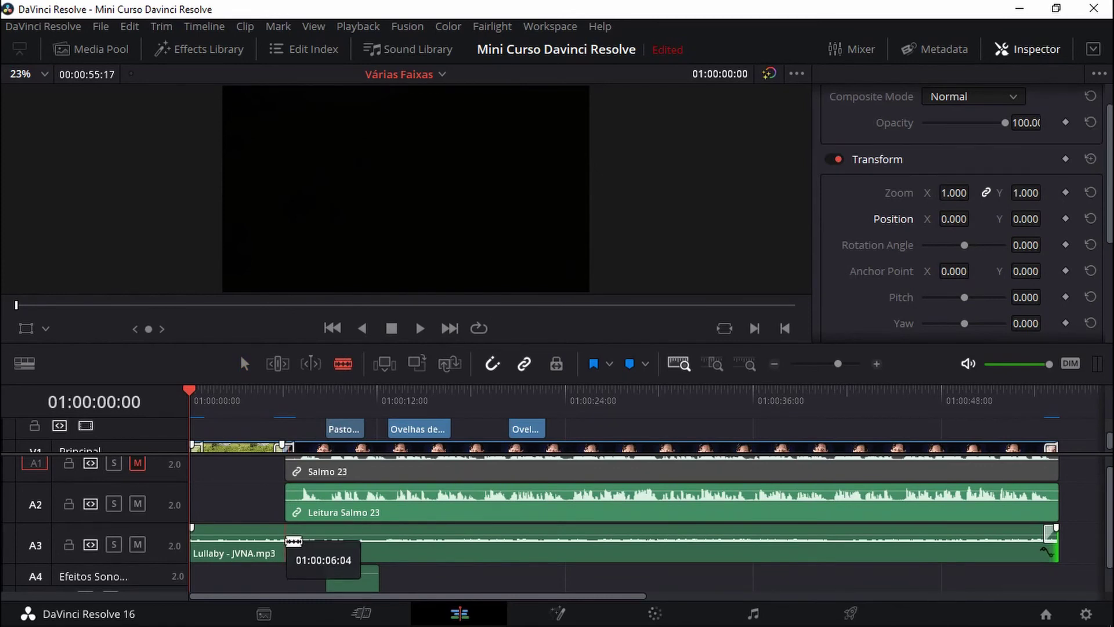
left_click(286, 541)
key("a")
left_click(244, 543)
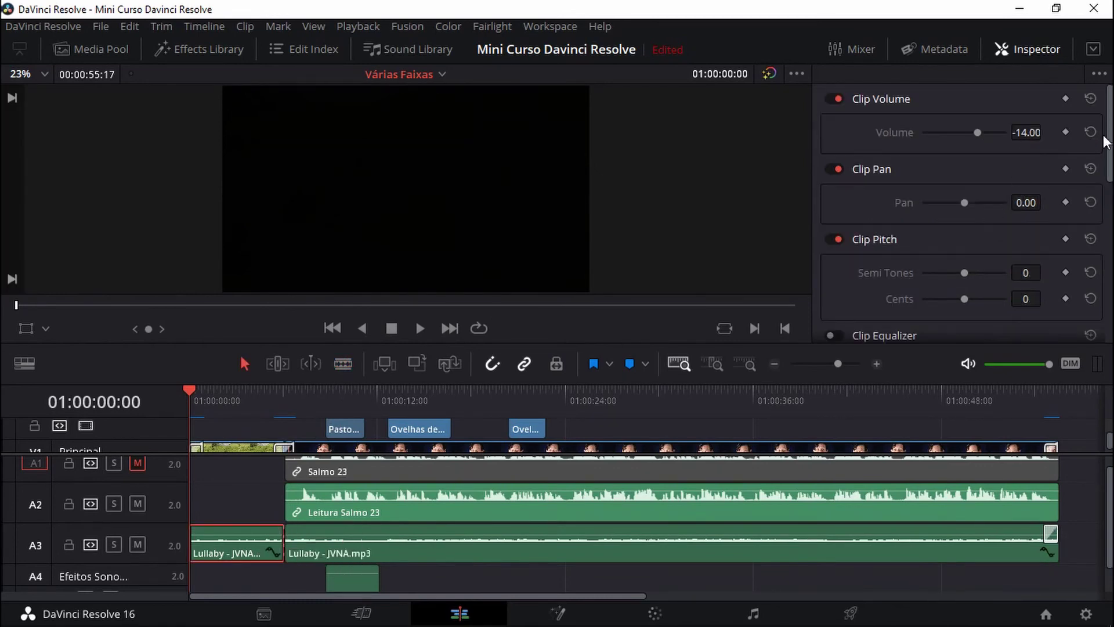
left_click(1091, 132)
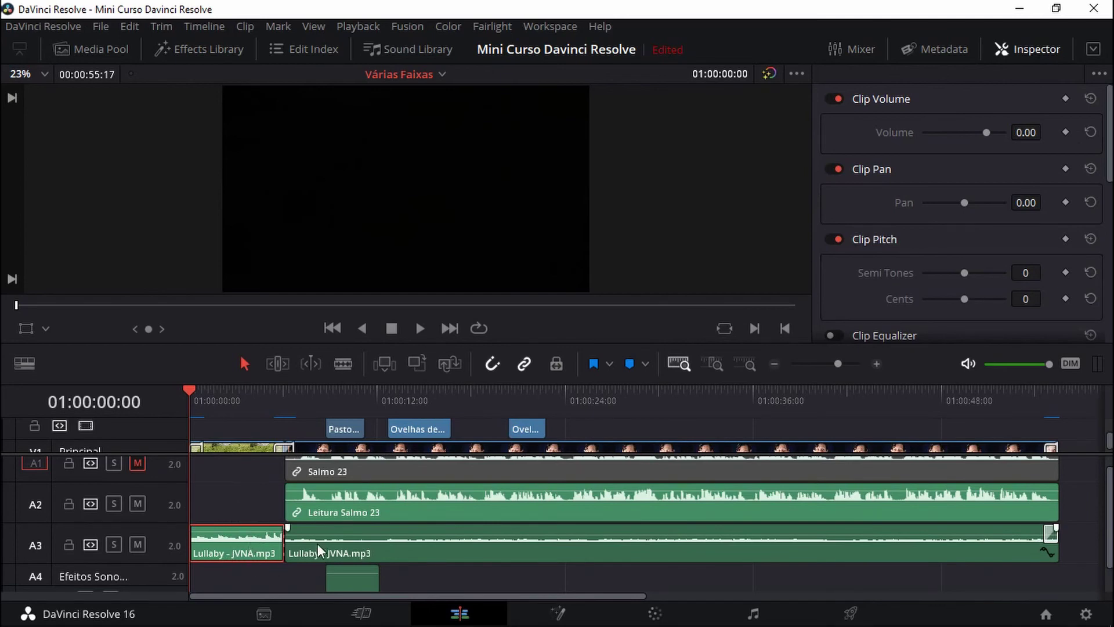
- Apply a Cross Fade 0 dB to the cut between the two Lullaby - JVNA.mp3 parts on A3
left_click(187, 48)
left_click_drag(202, 212, 582, 551)
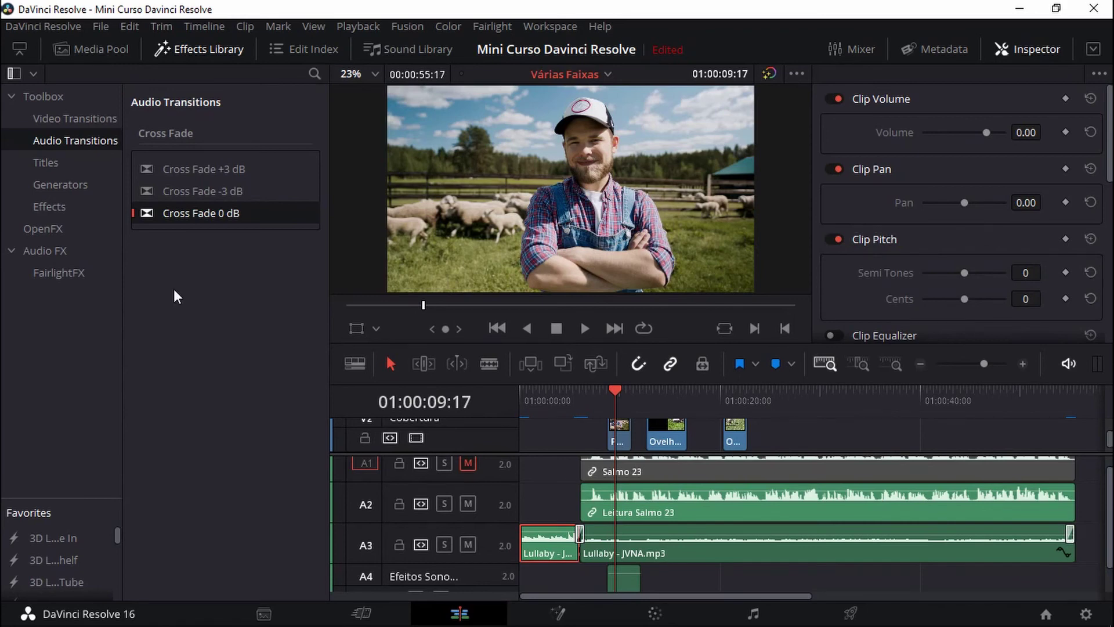
left_click(174, 50)
- Create an empty timeline named "Exercício 02 - Vídeos de Cobertura" in the Timelines bin
left_click(88, 46)
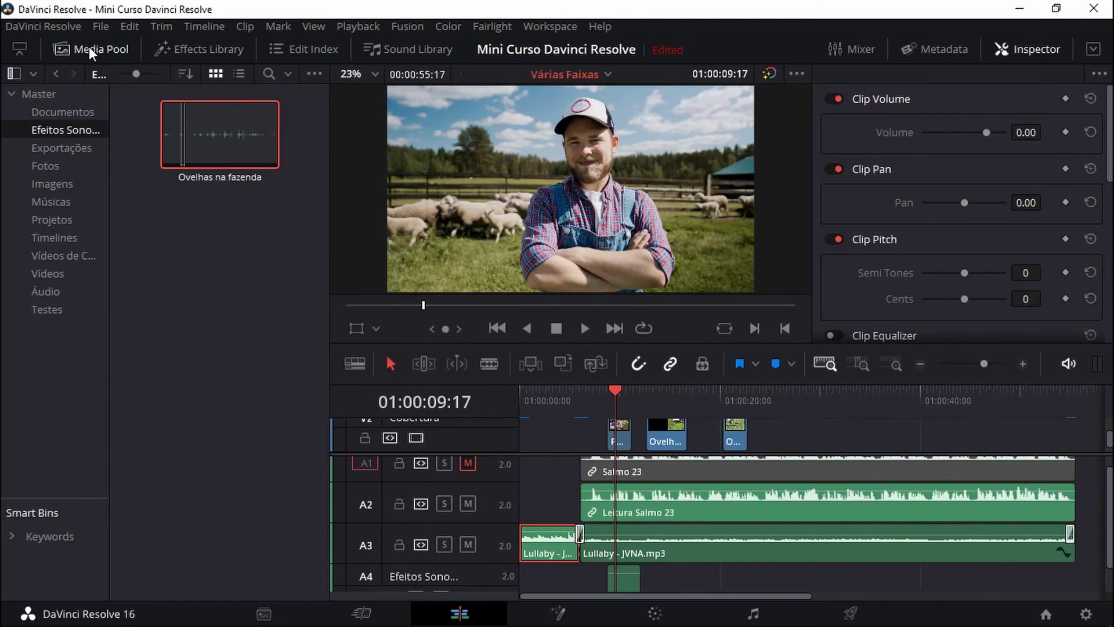
left_click(50, 236)
right_click(235, 406)
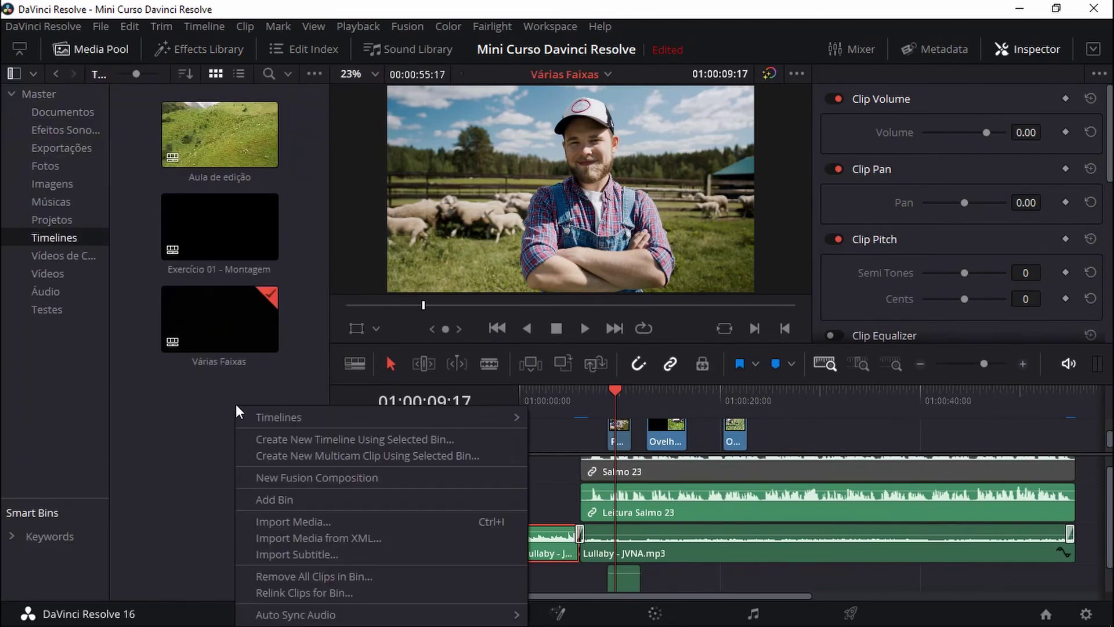
mouse_move(298, 420)
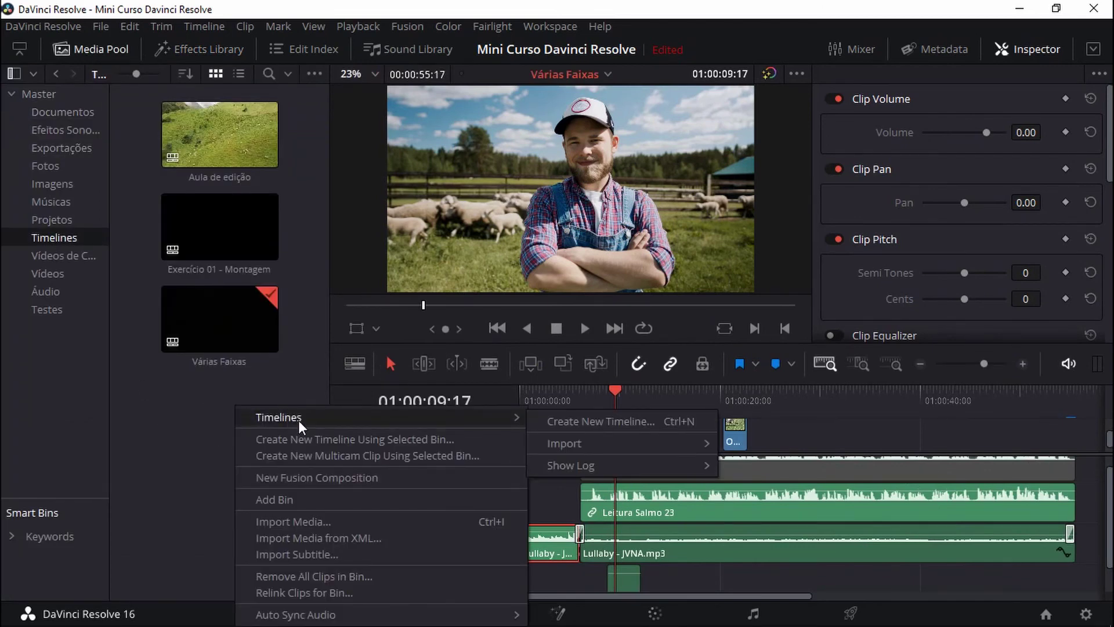
left_click(595, 420)
type("Es")
key("BackSpace")
type("xercício 02 - Vídeos de Cobertura")
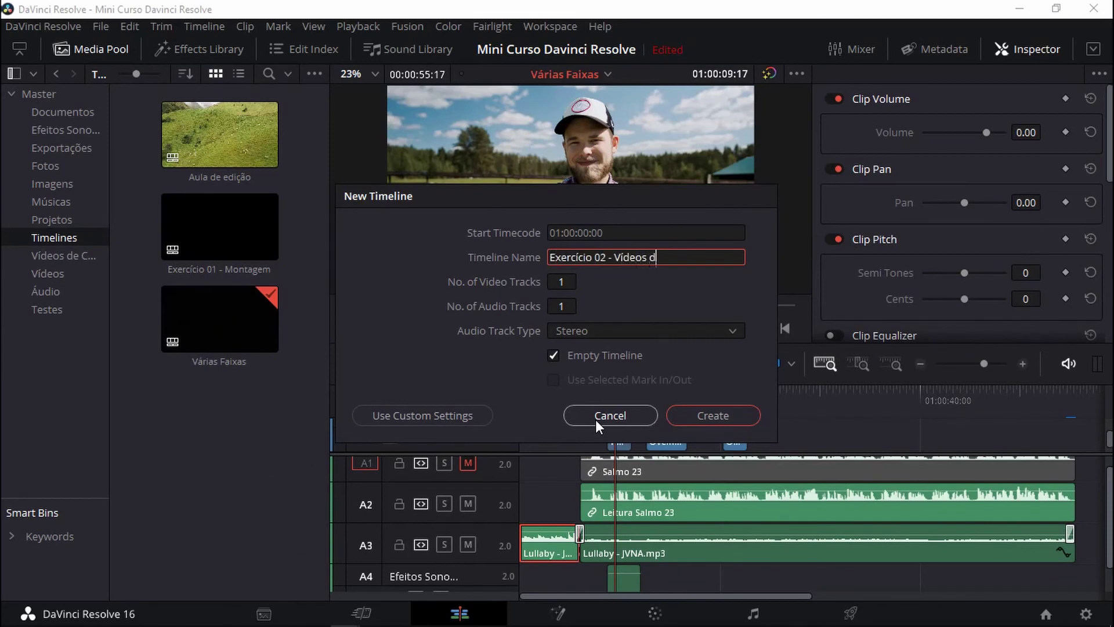
left_click(707, 417)
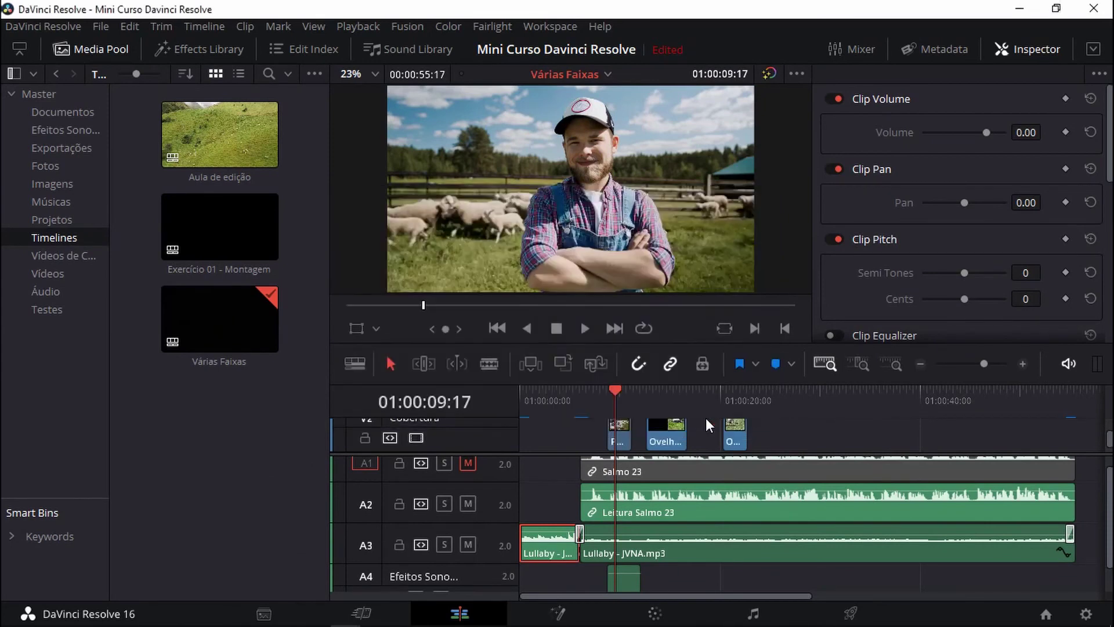